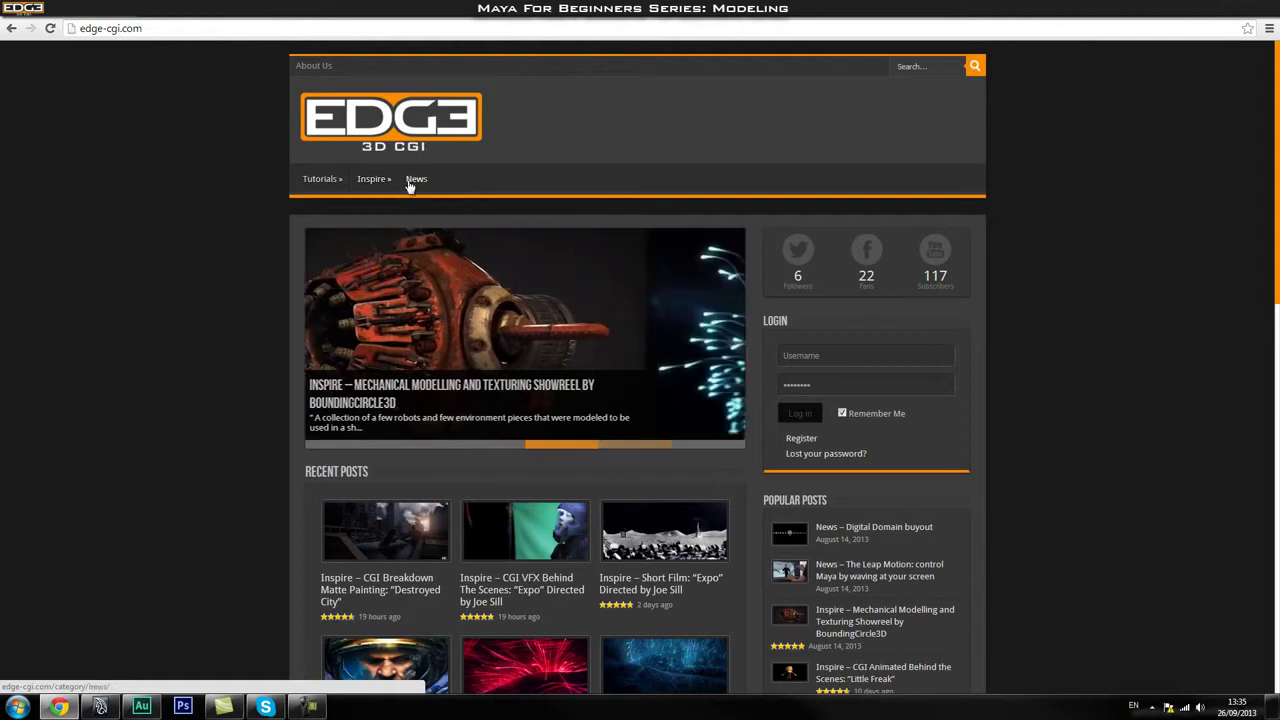
# Look through the recent posts, tutorials, Inspire and News sections of the edge-cgi.com home page
pyautogui.scroll(-3, 233, 317)
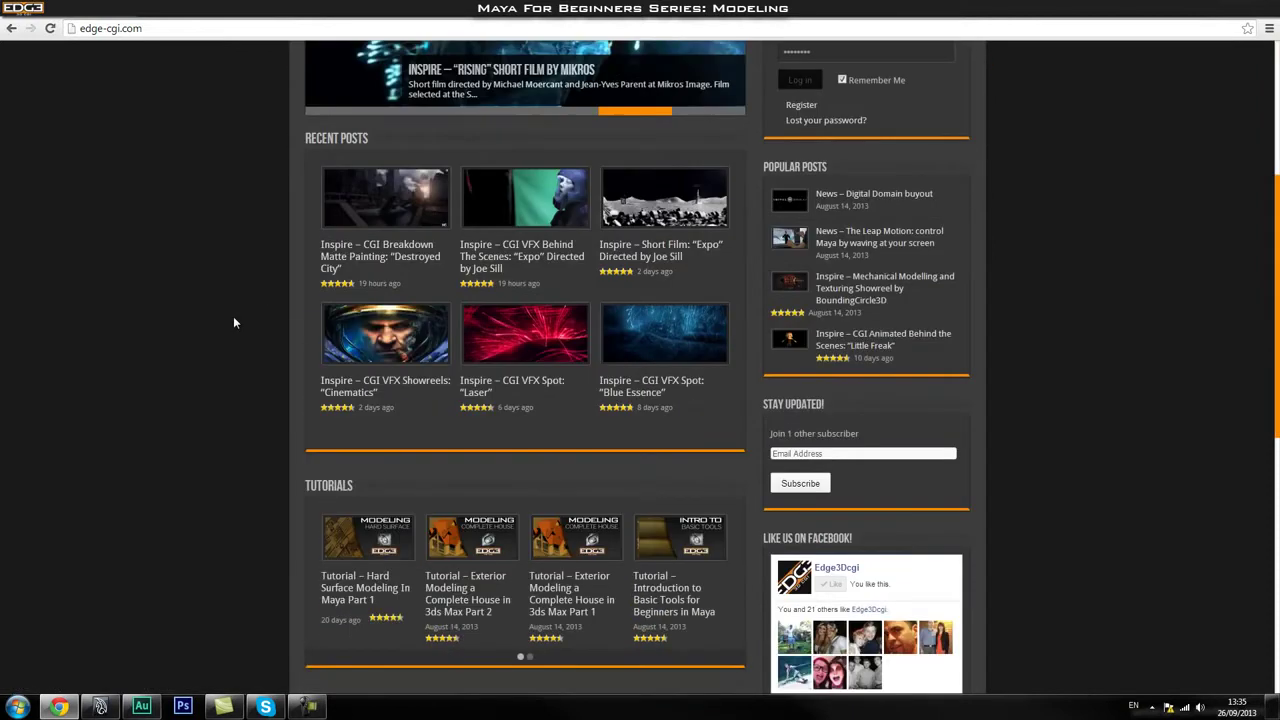
pyautogui.scroll(-5, 233, 317)
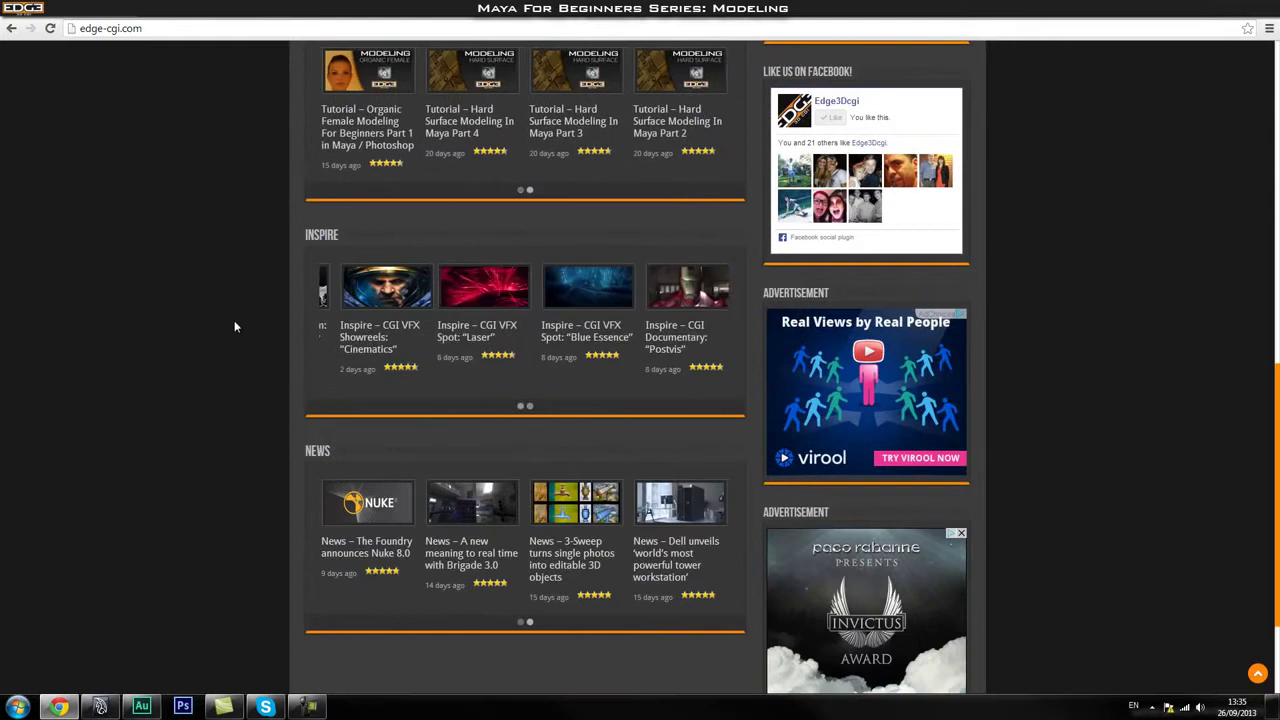
pyautogui.scroll(-1, 236, 340)
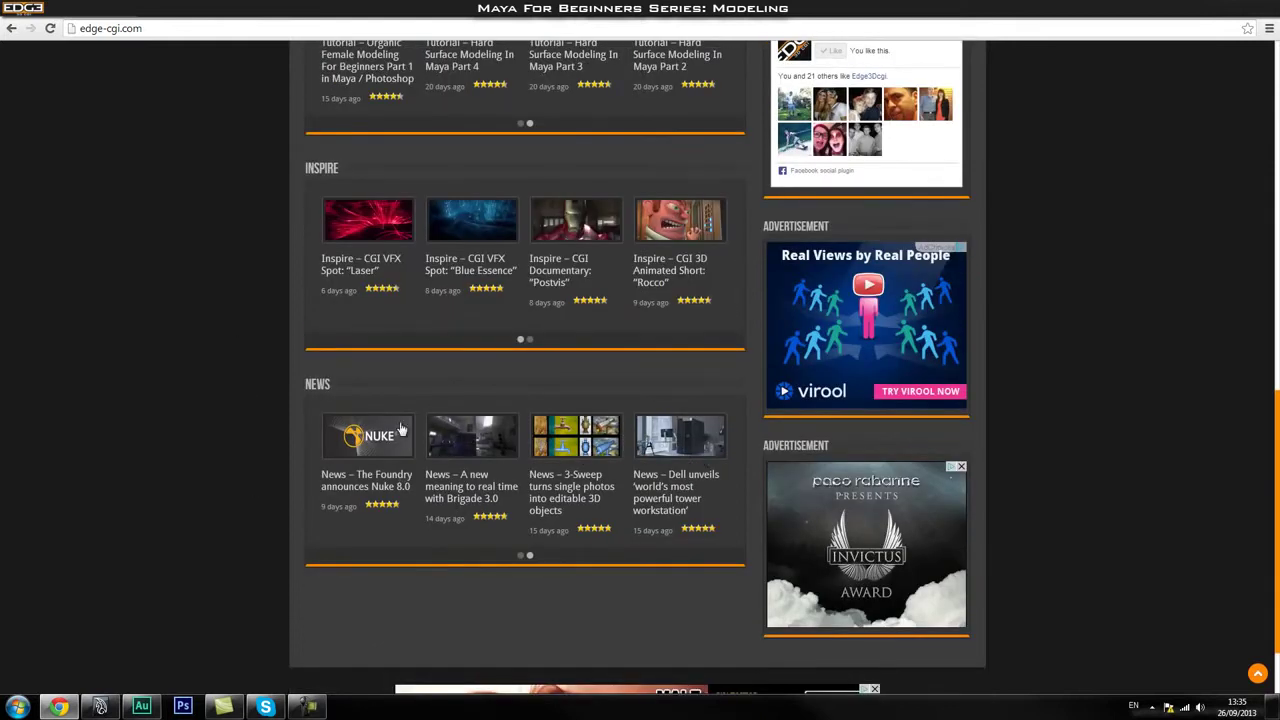
pyautogui.scroll(4, 600, 470)
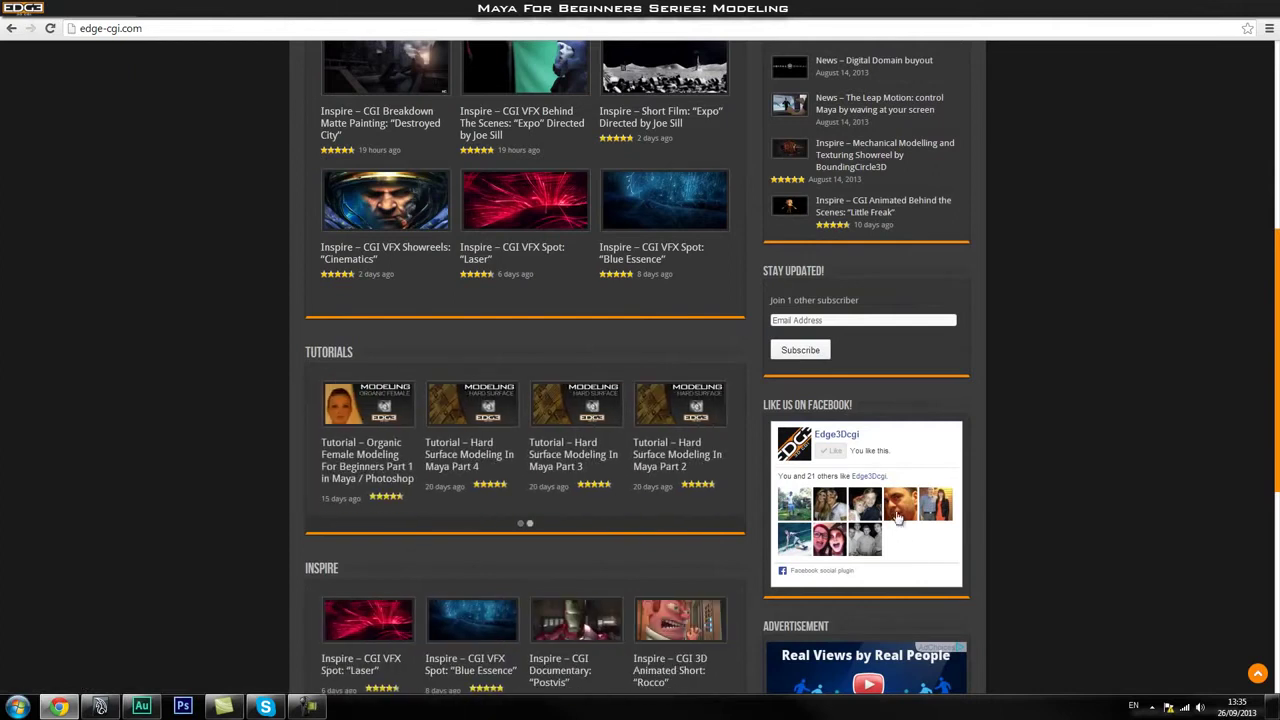
pyautogui.scroll(3, 968, 430)
pyautogui.scroll(3, 968, 430)
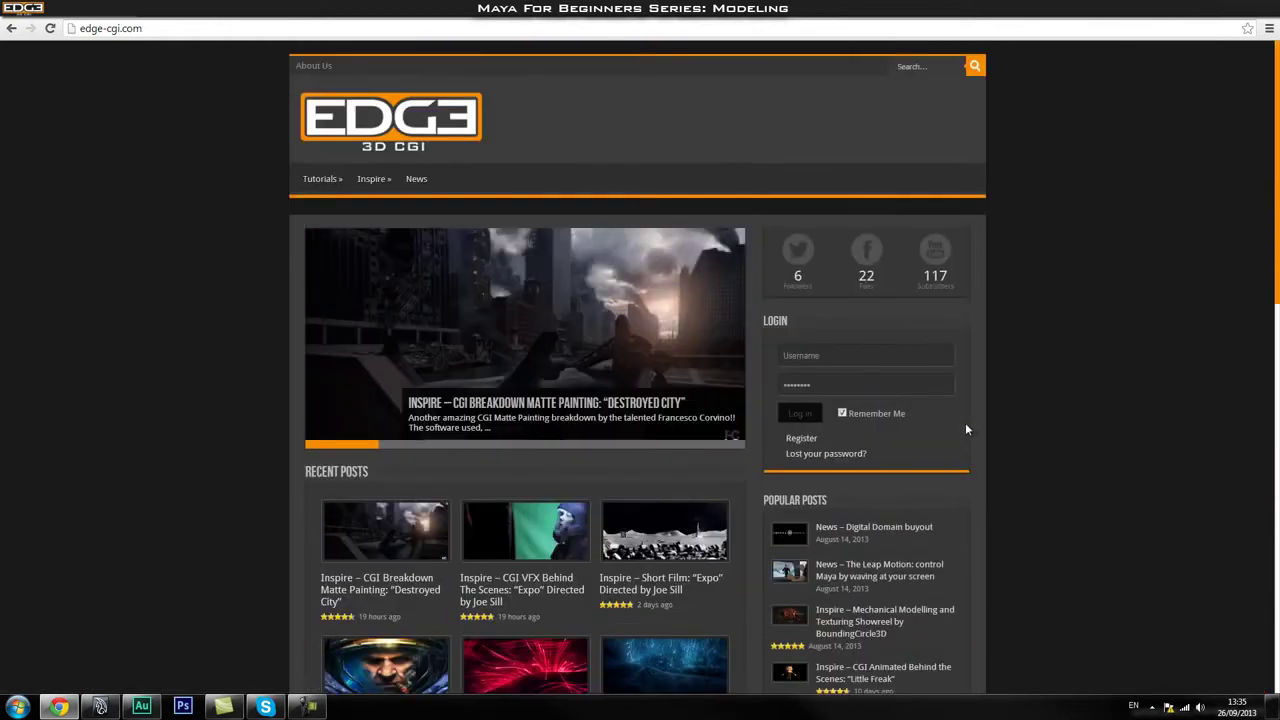
# Switch to Maya and look over the two domed cage models in the perspective view
pyautogui.click(100, 707)
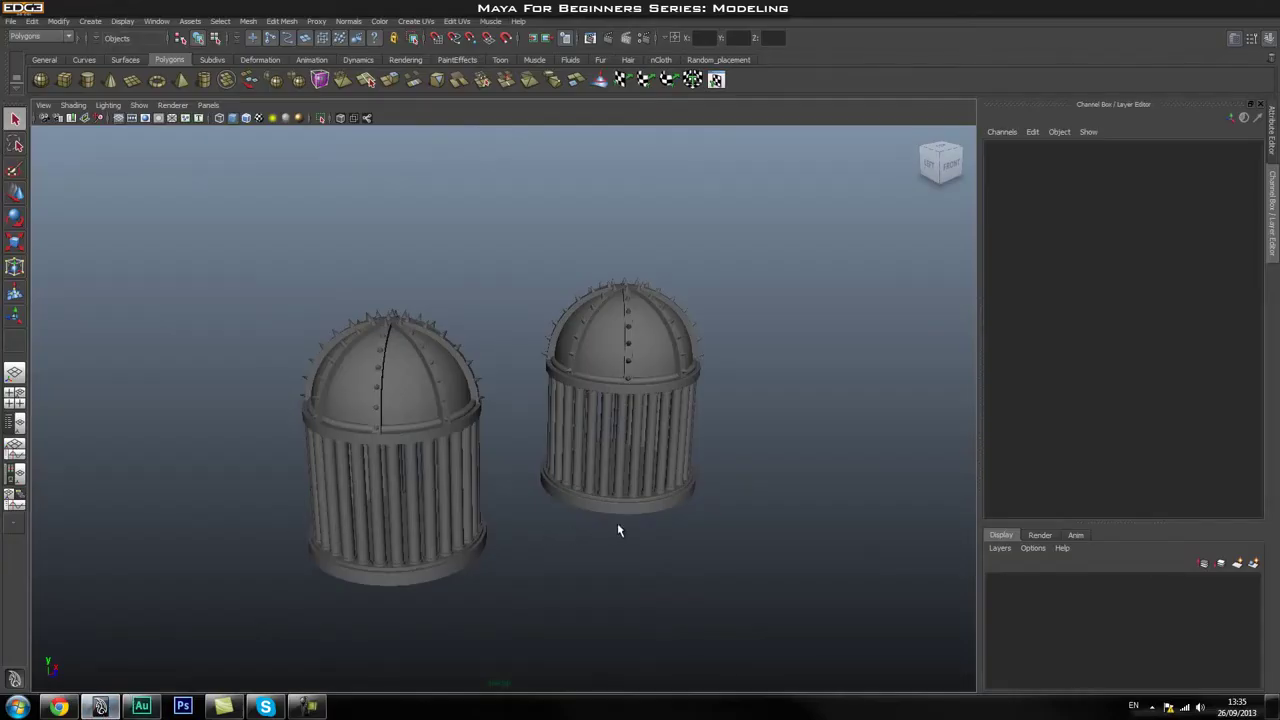
pyautogui.keyDown('alt'); pyautogui.moveTo(601, 521); pyautogui.dragTo(441, 518); pyautogui.keyUp('alt')
pyautogui.keyDown('alt'); pyautogui.moveTo(441, 518); pyautogui.dragTo(502, 512, button='right'); pyautogui.keyUp('alt')
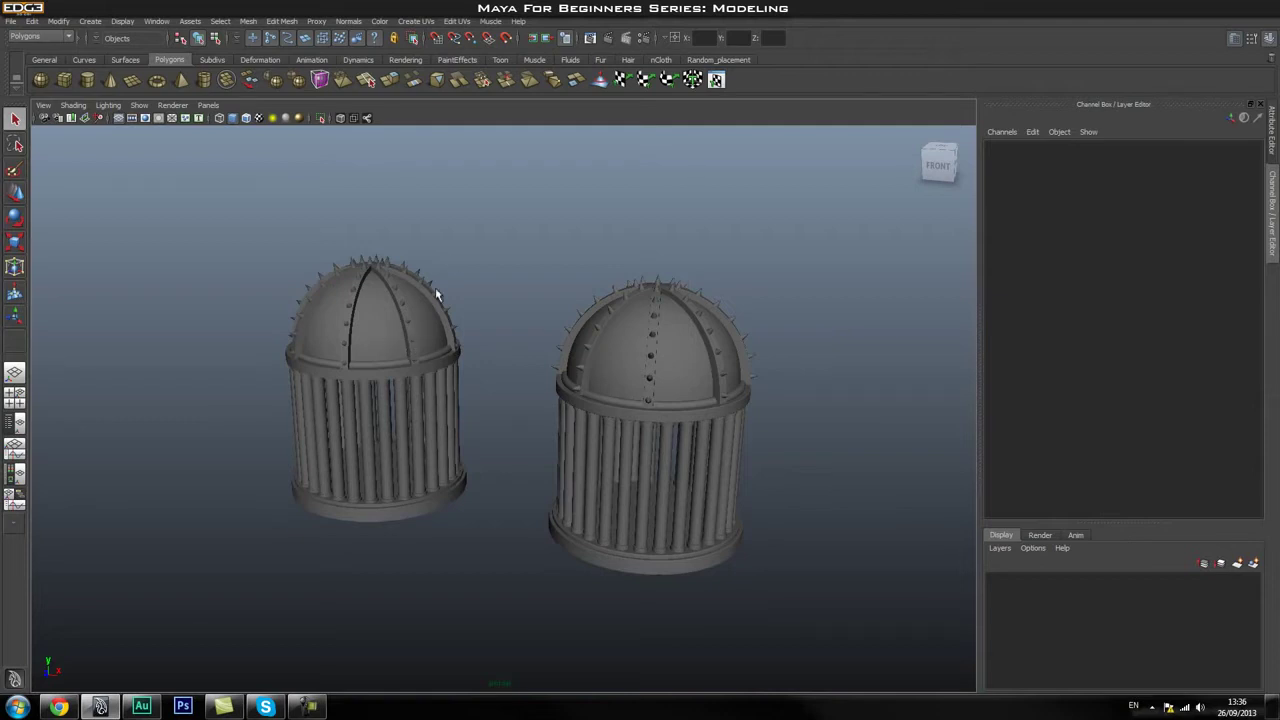
# Show the Outliner beside the perspective view and select the lowpoly group for a closer look
pyautogui.click(19, 423)
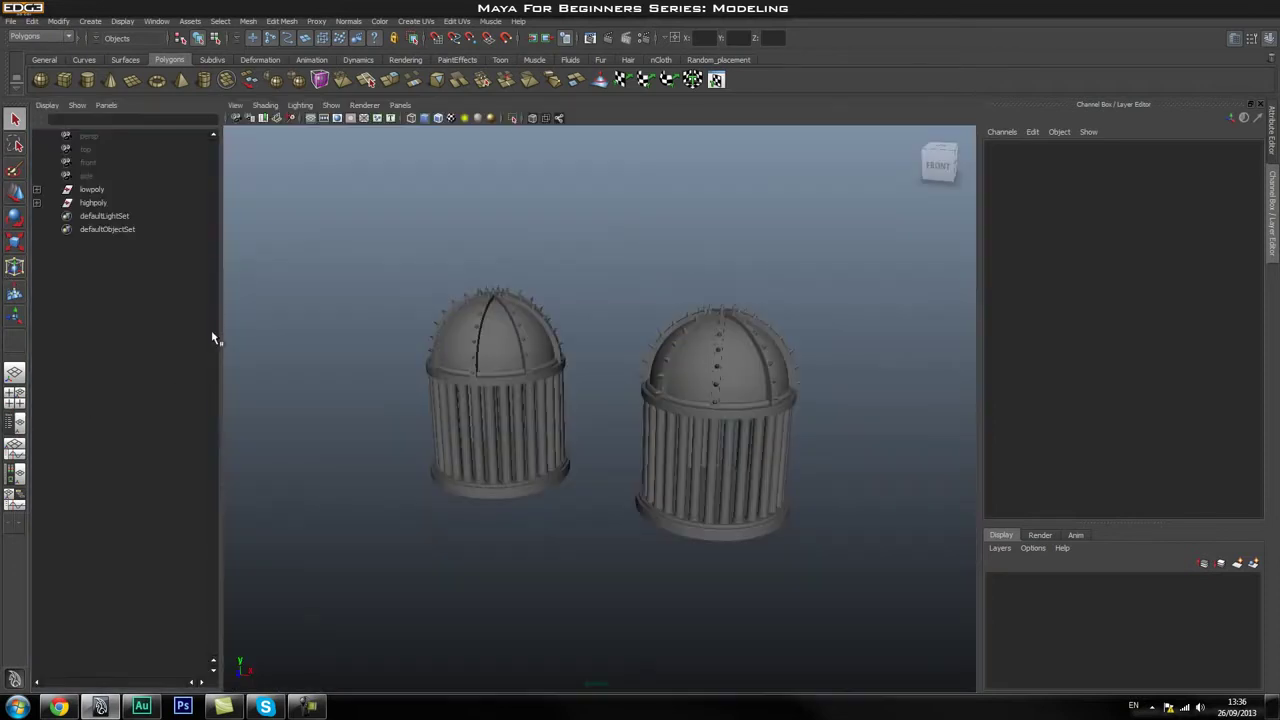
pyautogui.click(92, 189)
pyautogui.keyDown('alt'); pyautogui.moveTo(378, 328); pyautogui.dragTo(503, 323, button='right'); pyautogui.keyUp('alt')
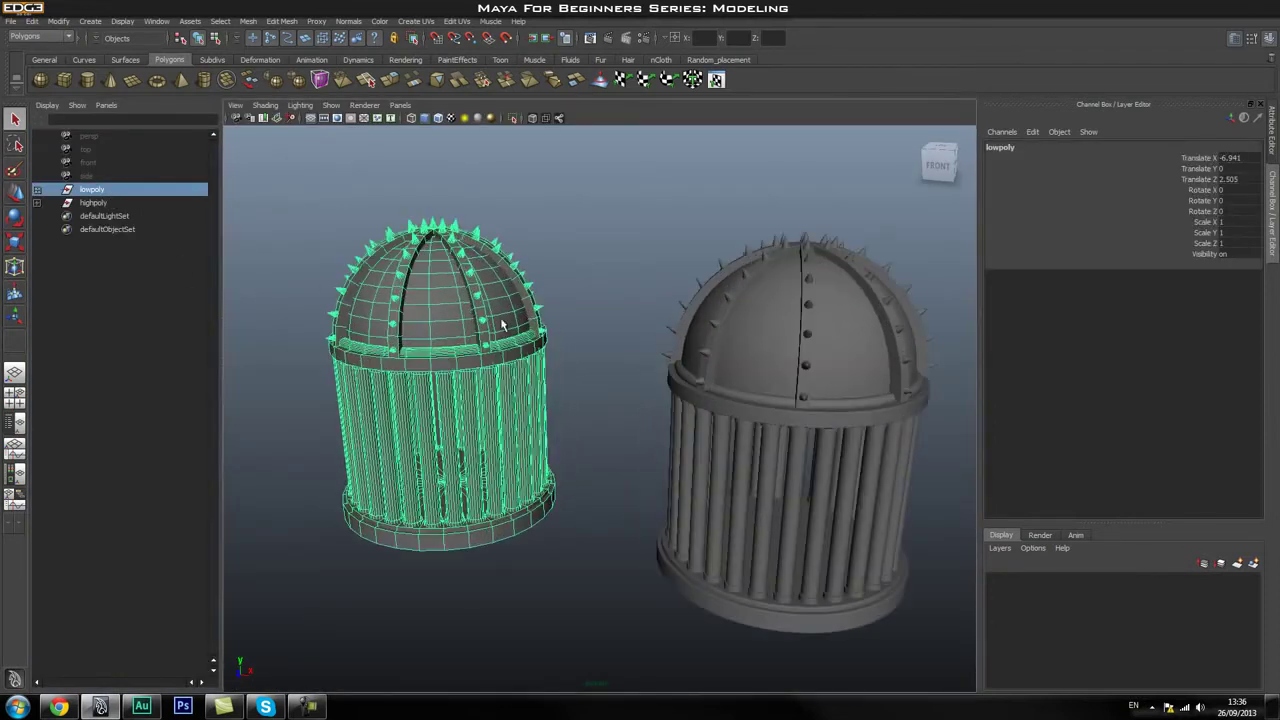
pyautogui.keyDown('alt'); pyautogui.moveTo(455, 298); pyautogui.dragTo(560, 365, button='middle'); pyautogui.keyUp('alt')
pyautogui.keyDown('alt'); pyautogui.moveTo(560, 365); pyautogui.dragTo(590, 368, button='right'); pyautogui.keyUp('alt')
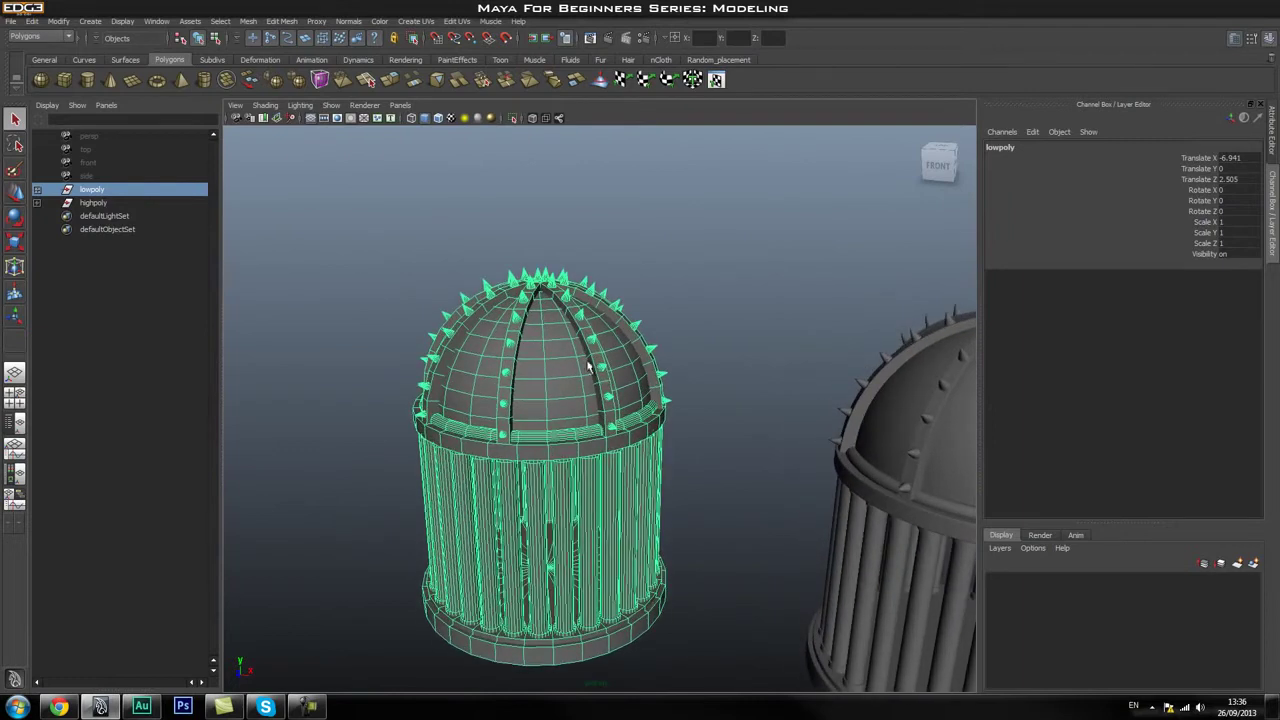
# Inspect individual faces on the lowpoly cage's dome, and return to selecting the dome as a whole object
pyautogui.rightClick(552, 390)
pyautogui.click(551, 417)
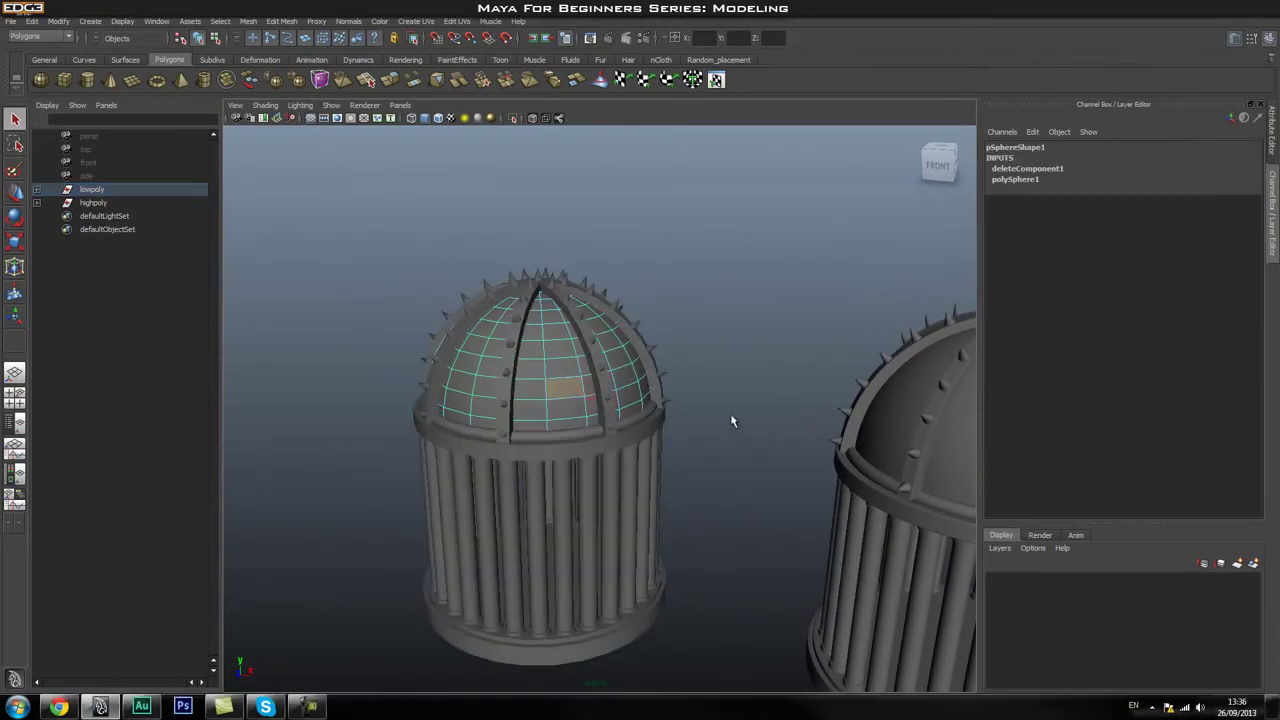
pyautogui.moveTo(578, 388); pyautogui.dragTo(682, 345, button='right')
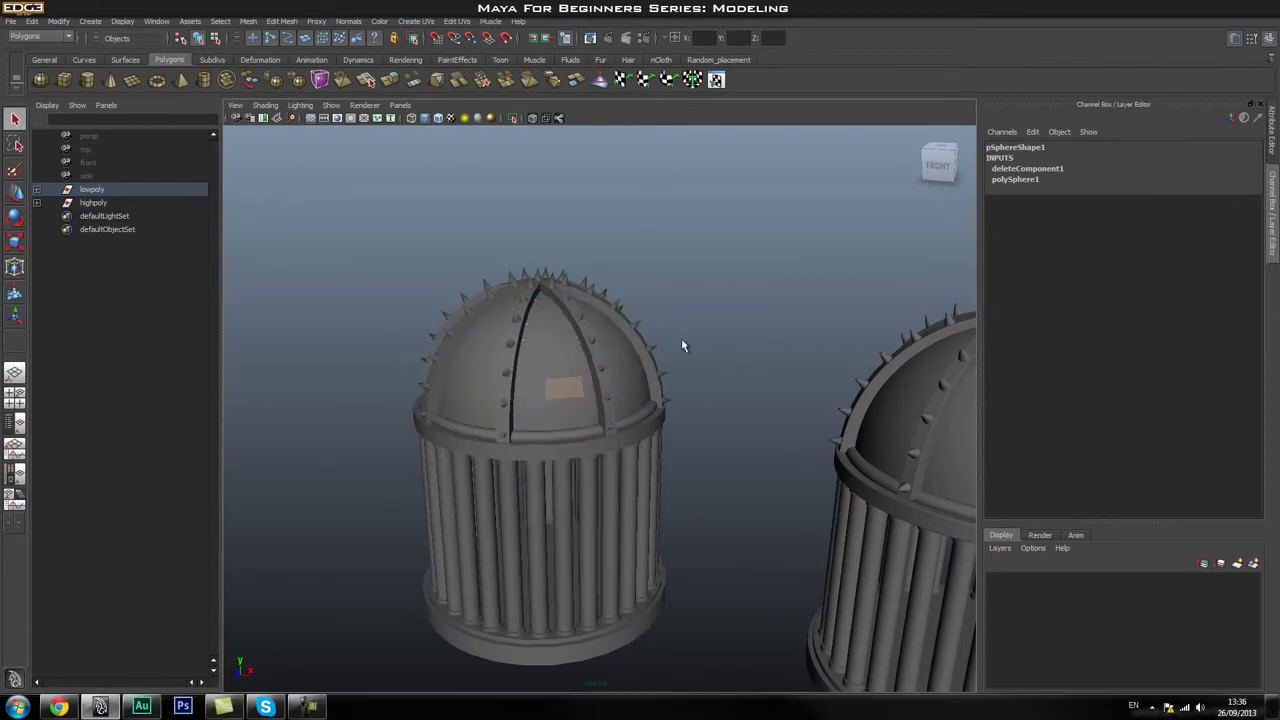
pyautogui.click(581, 393)
pyautogui.keyDown('alt'); pyautogui.moveTo(771, 420); pyautogui.dragTo(690, 440, button='right'); pyautogui.keyUp('alt')
pyautogui.keyDown('alt'); pyautogui.moveTo(690, 440); pyautogui.dragTo(668, 383, button='middle'); pyautogui.keyUp('alt')
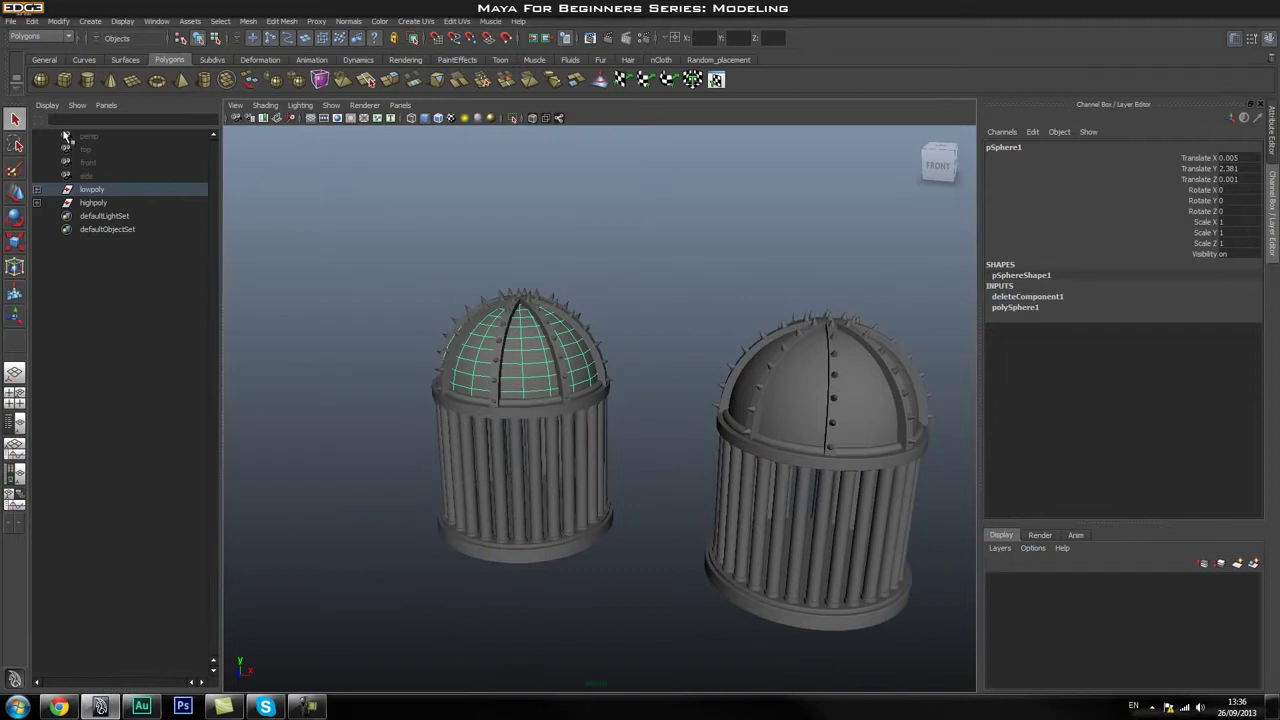
# Turn on the Poly Count heads-up display in the viewport
pyautogui.click(122, 21)
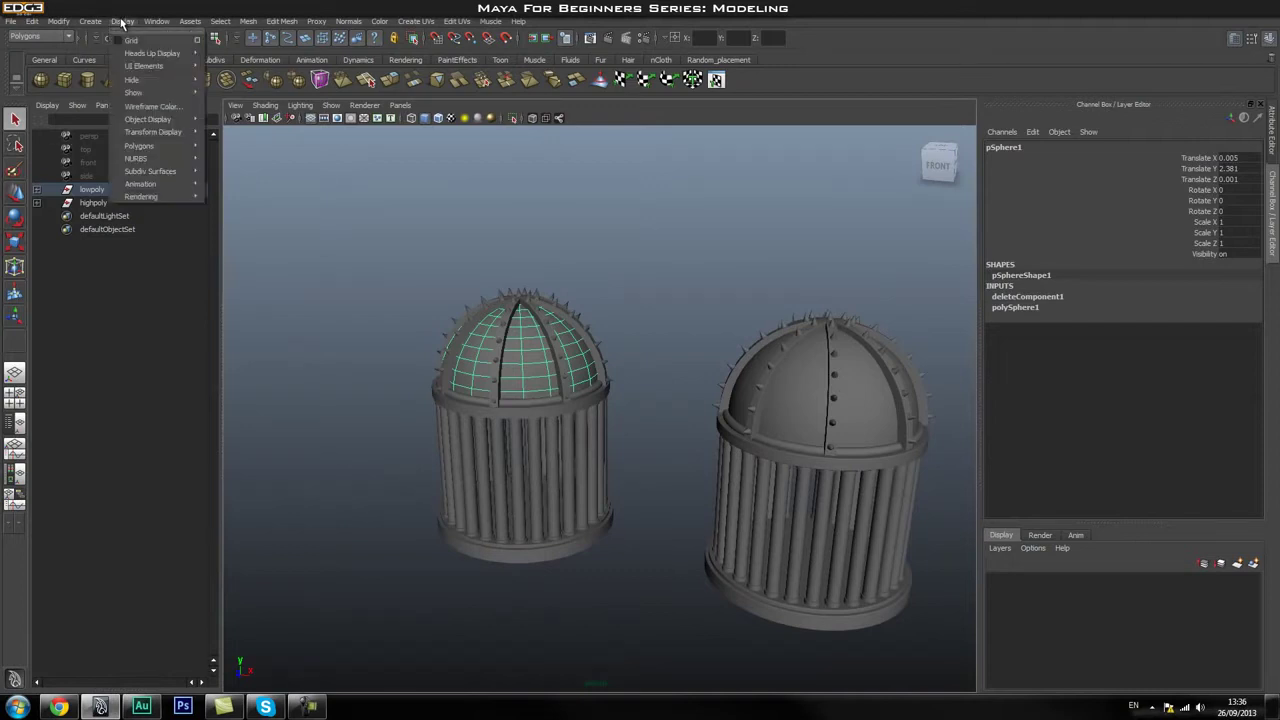
pyautogui.moveTo(160, 66)
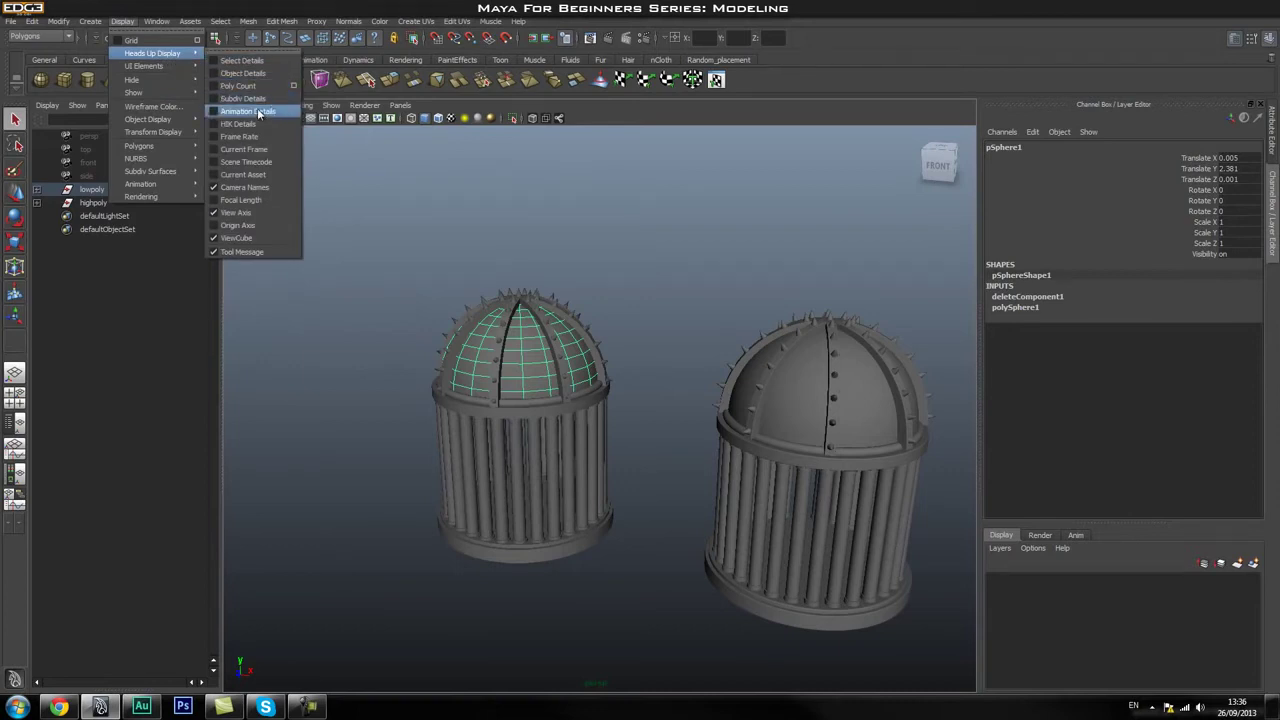
pyautogui.click(249, 88)
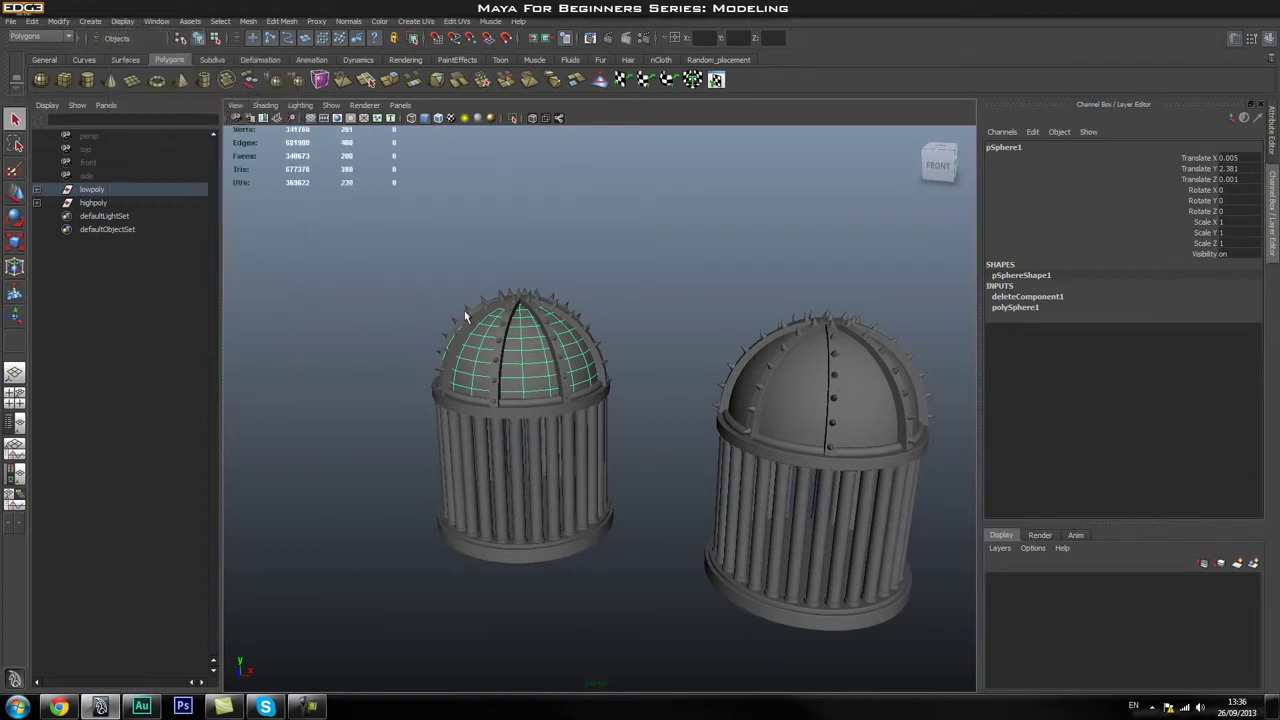
# Compare the polygon statistics of the lowpoly and highpoly groups by selecting each in turn
pyautogui.click(88, 190)
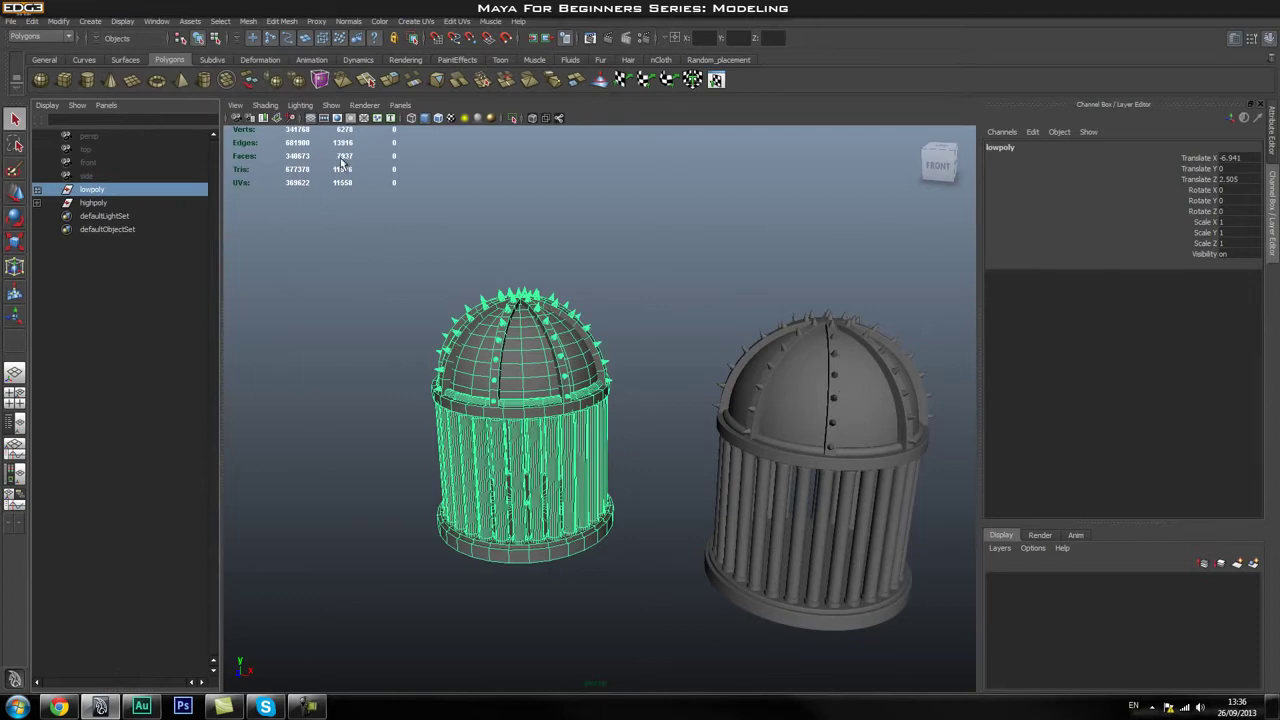
pyautogui.keyDown('alt'); pyautogui.moveTo(618, 371); pyautogui.dragTo(546, 342); pyautogui.keyUp('alt')
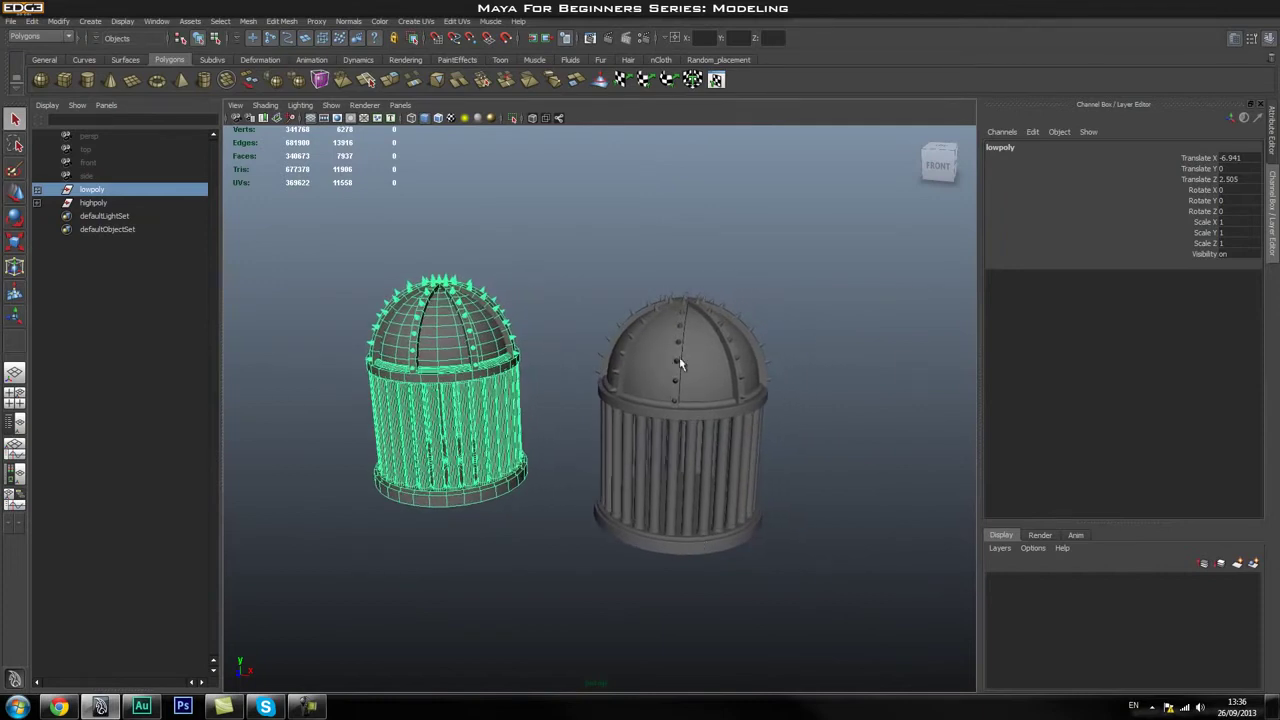
pyautogui.click(104, 205)
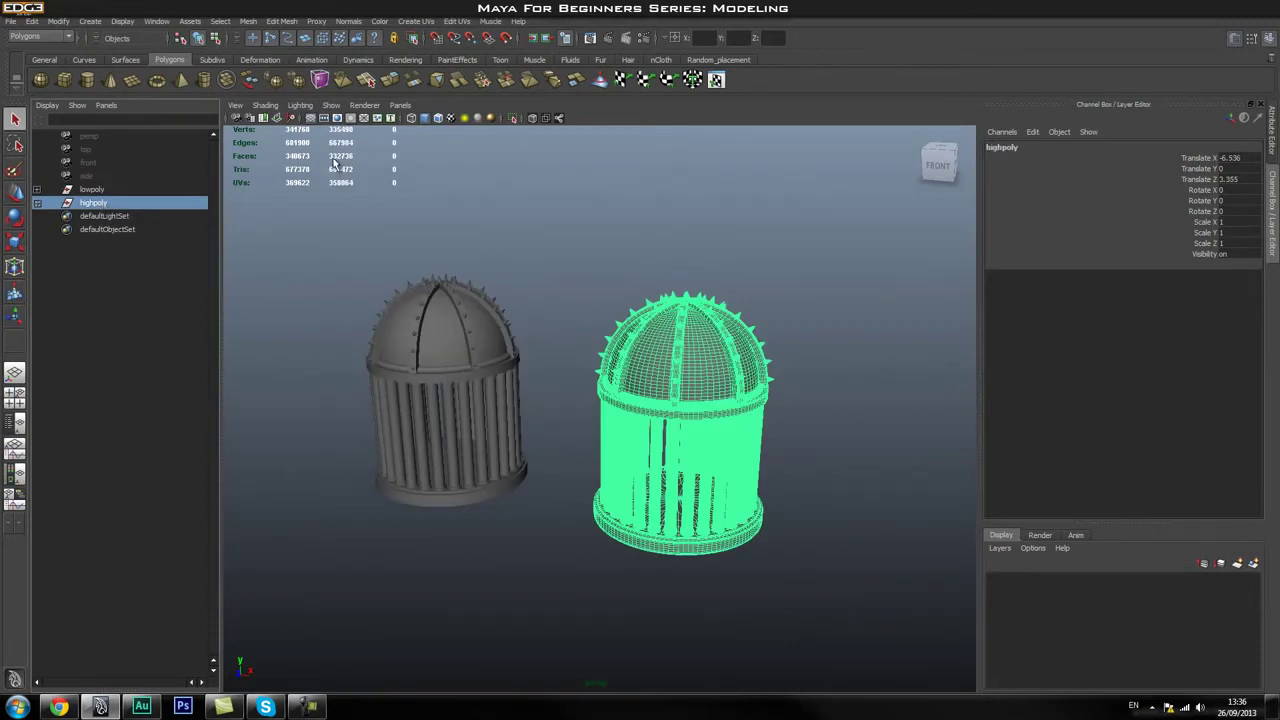
pyautogui.scroll(3, 522, 388)
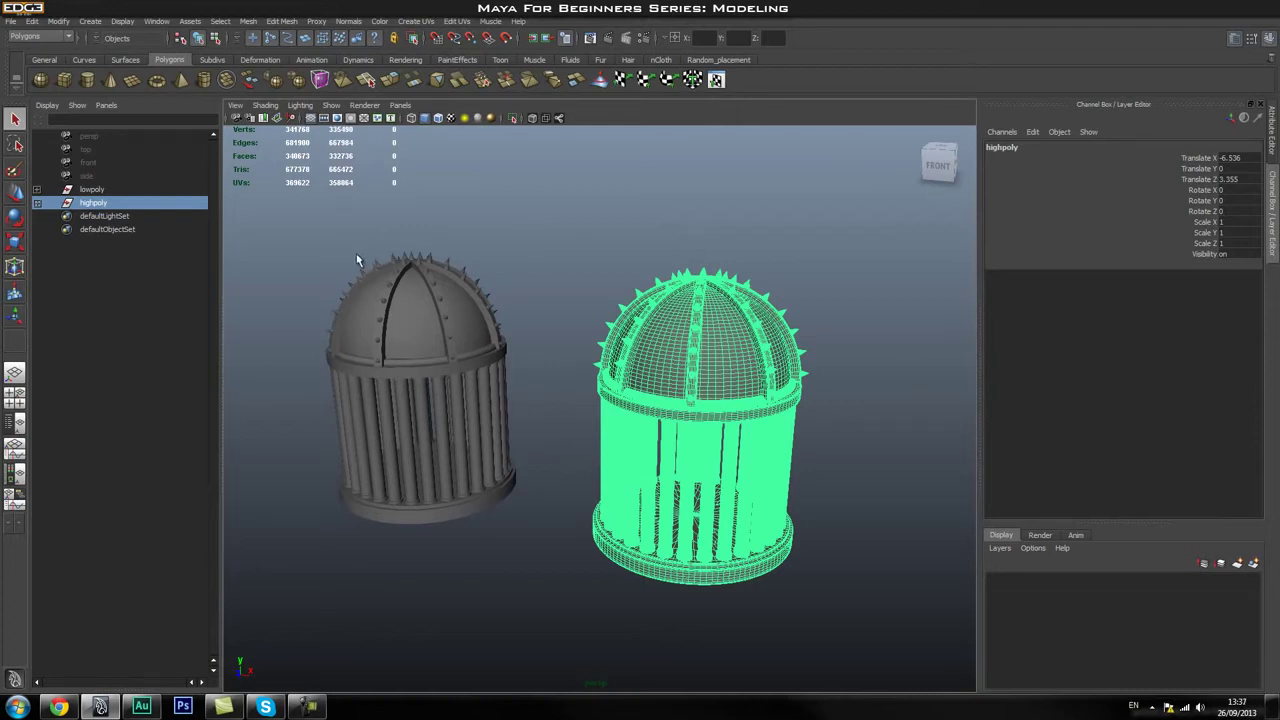
# Examine the lowpoly group's wireframe and compare it with the denser mesh of the highpoly dome
pyautogui.click(88, 190)
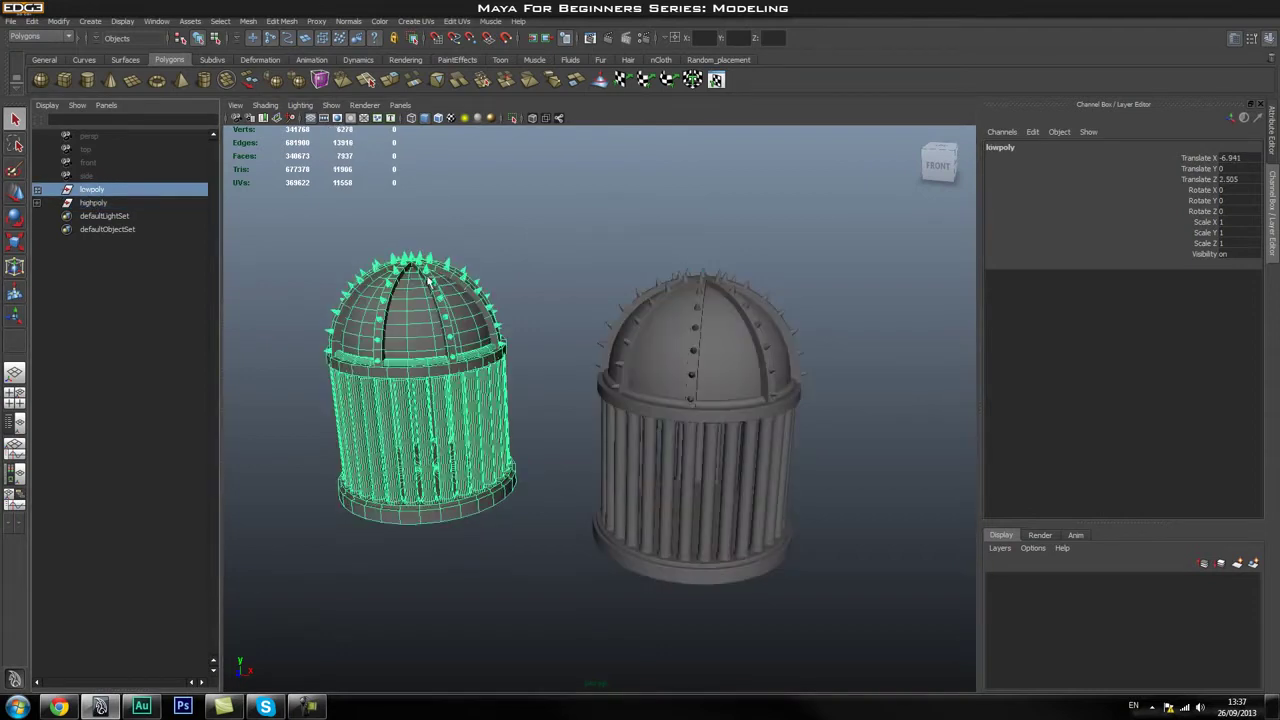
pyautogui.keyDown('alt'); pyautogui.moveTo(446, 284); pyautogui.dragTo(484, 289, button='middle'); pyautogui.keyUp('alt')
pyautogui.keyDown('alt'); pyautogui.moveTo(422, 287); pyautogui.dragTo(470, 290, button='right'); pyautogui.keyUp('alt')
pyautogui.keyDown('alt'); pyautogui.moveTo(470, 290); pyautogui.dragTo(502, 286); pyautogui.keyUp('alt')
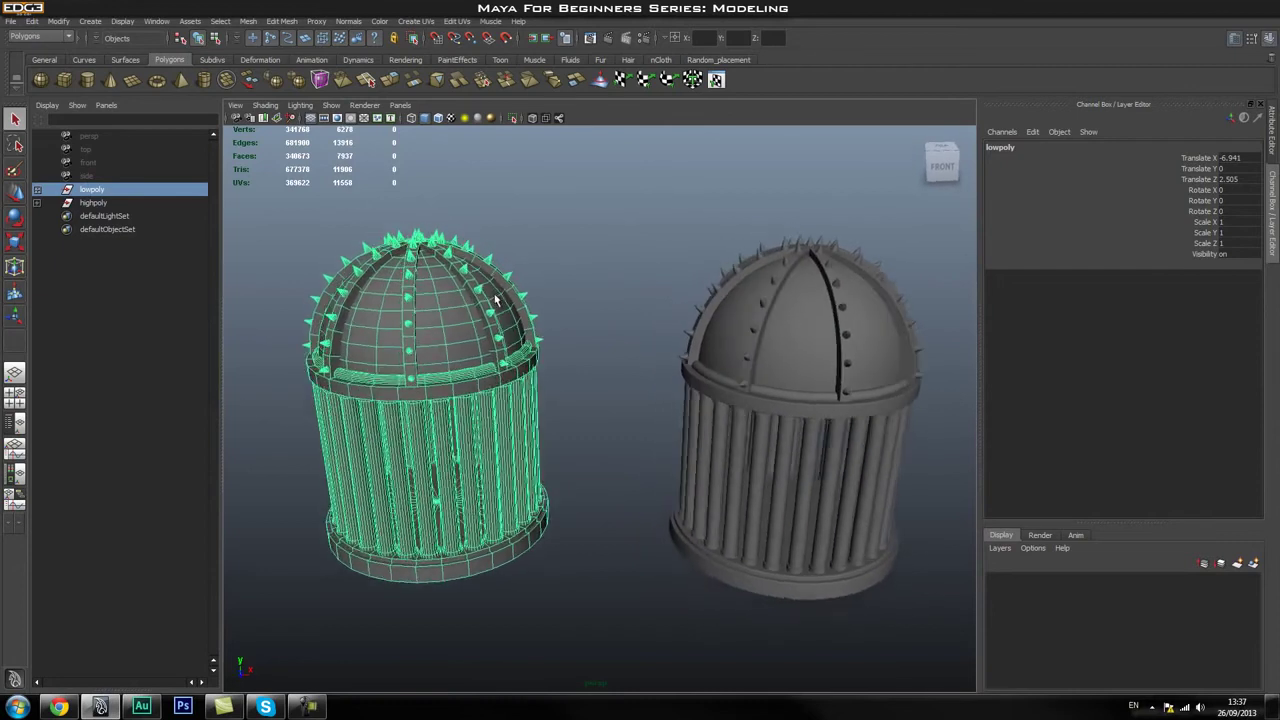
pyautogui.keyDown('alt'); pyautogui.moveTo(502, 286); pyautogui.dragTo(568, 316, button='middle'); pyautogui.keyUp('alt')
pyautogui.keyDown('alt'); pyautogui.moveTo(568, 316); pyautogui.dragTo(587, 333, button='right'); pyautogui.keyUp('alt')
pyautogui.keyDown('alt'); pyautogui.moveTo(586, 333); pyautogui.dragTo(664, 343); pyautogui.keyUp('alt')
pyautogui.scroll(-2, 666, 335)
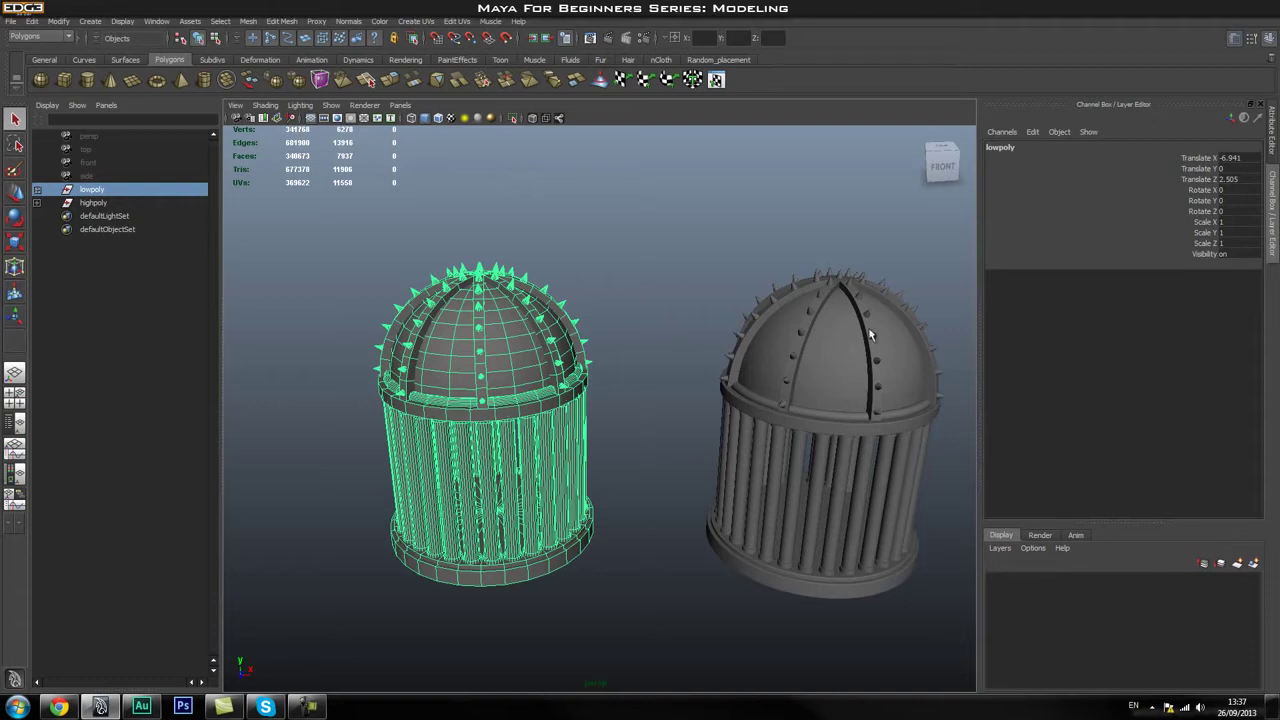
pyautogui.click(849, 355)
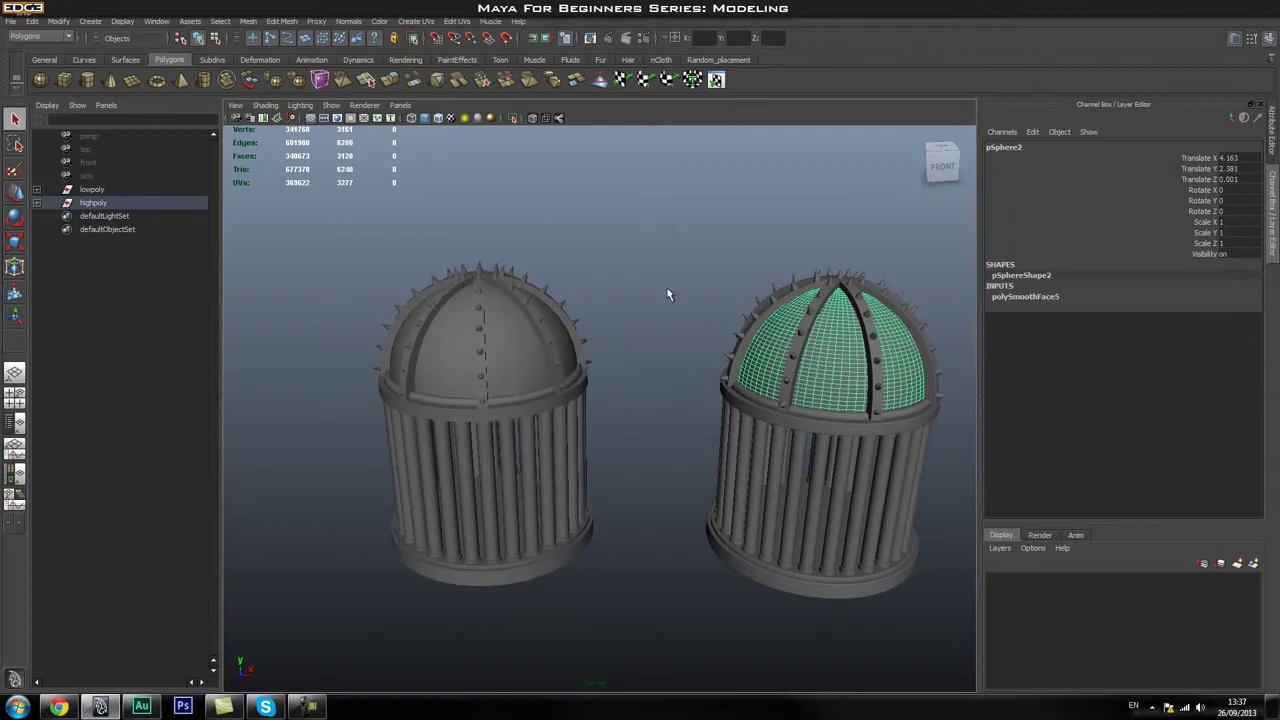
# Clear the selection and examine the spikes, curved ribs and silhouettes of both cage models up close and from a distance
pyautogui.keyDown('alt'); pyautogui.moveTo(664, 348); pyautogui.dragTo(608, 345); pyautogui.keyUp('alt')
pyautogui.scroll(4, 665, 370)
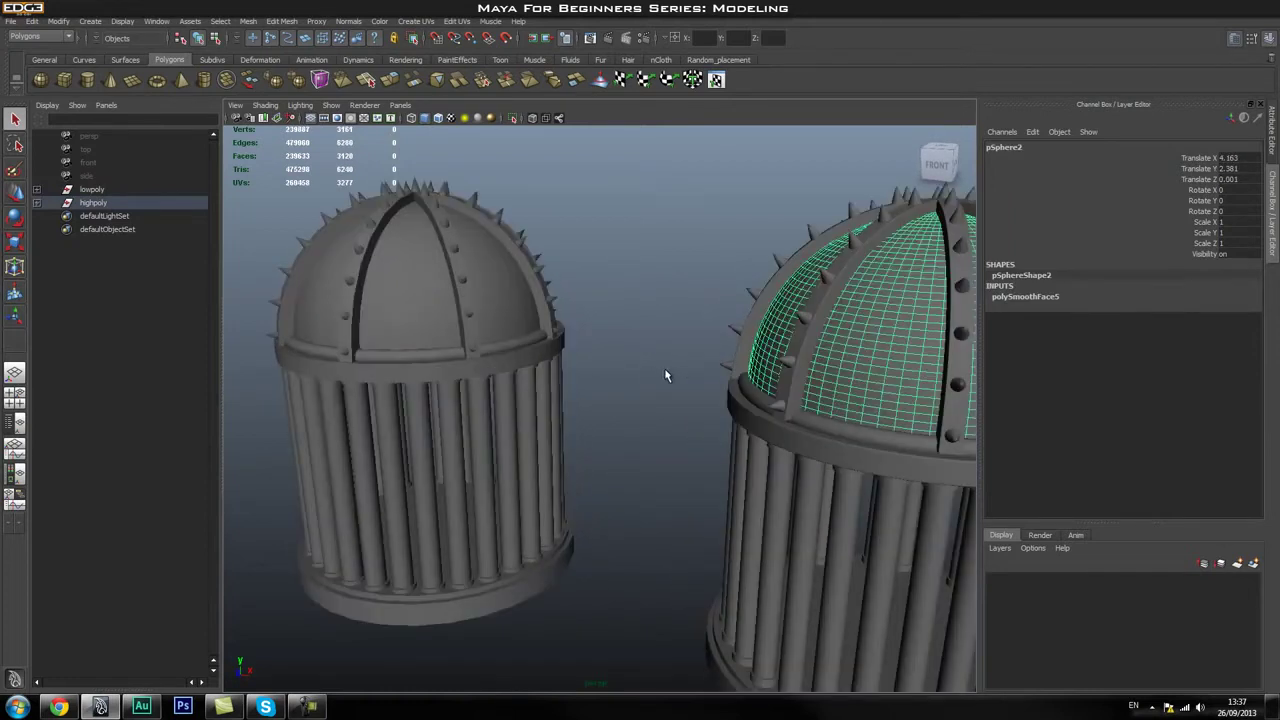
pyautogui.scroll(2, 588, 380)
pyautogui.click(608, 345)
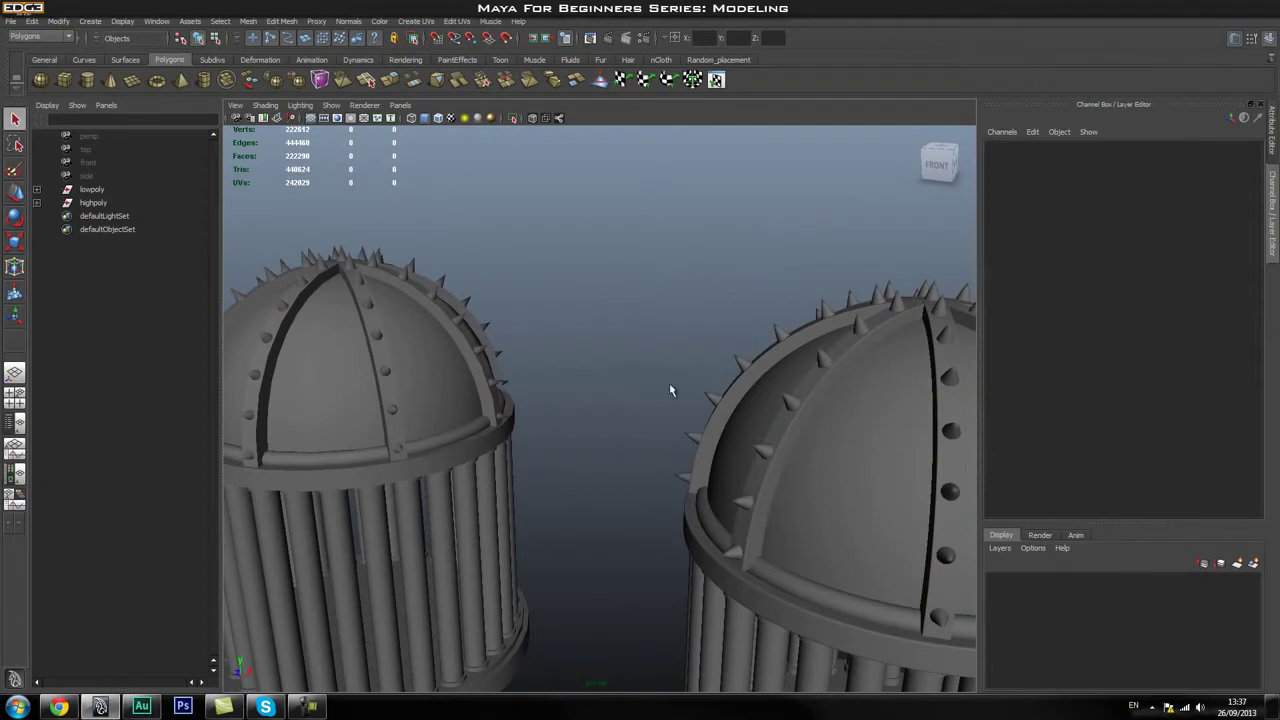
pyautogui.keyDown('alt'); pyautogui.moveTo(411, 322); pyautogui.dragTo(491, 377, button='middle'); pyautogui.keyUp('alt')
pyautogui.keyDown('alt'); pyautogui.moveTo(491, 377); pyautogui.dragTo(700, 395, button='right'); pyautogui.keyUp('alt')
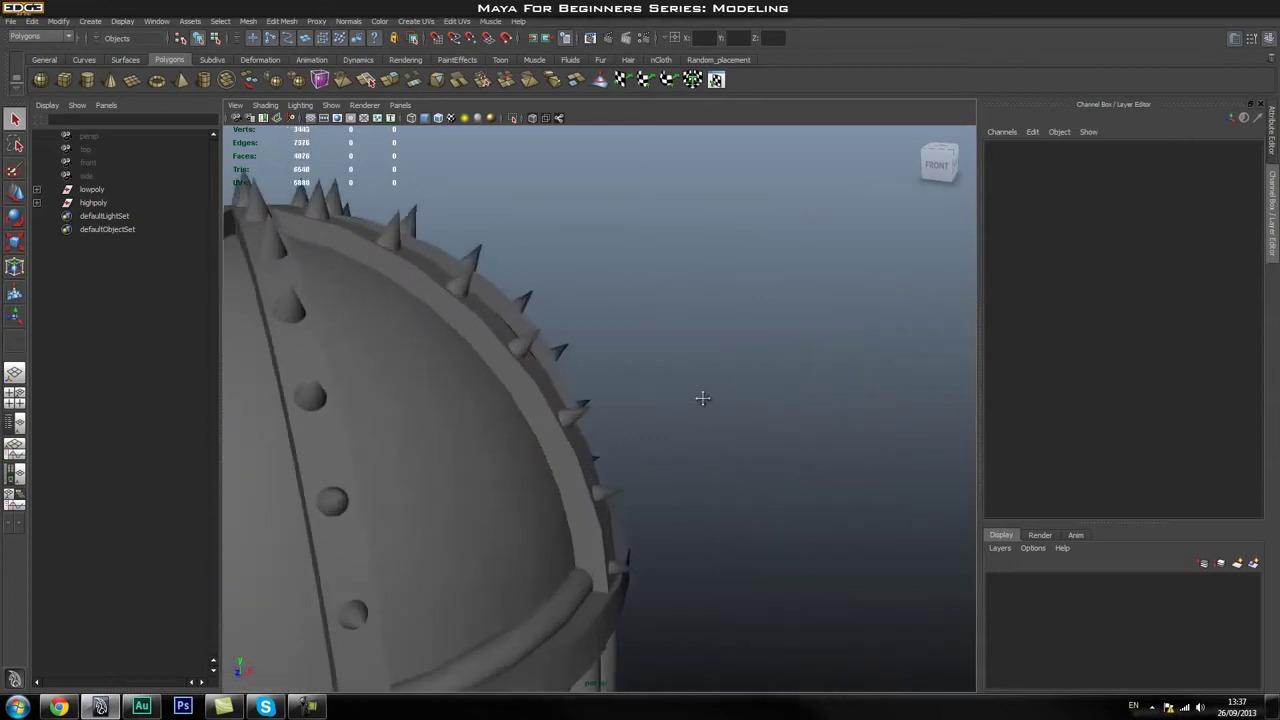
pyautogui.keyDown('alt'); pyautogui.moveTo(700, 395); pyautogui.dragTo(720, 366, button='middle'); pyautogui.keyUp('alt')
pyautogui.scroll(2, 557, 380)
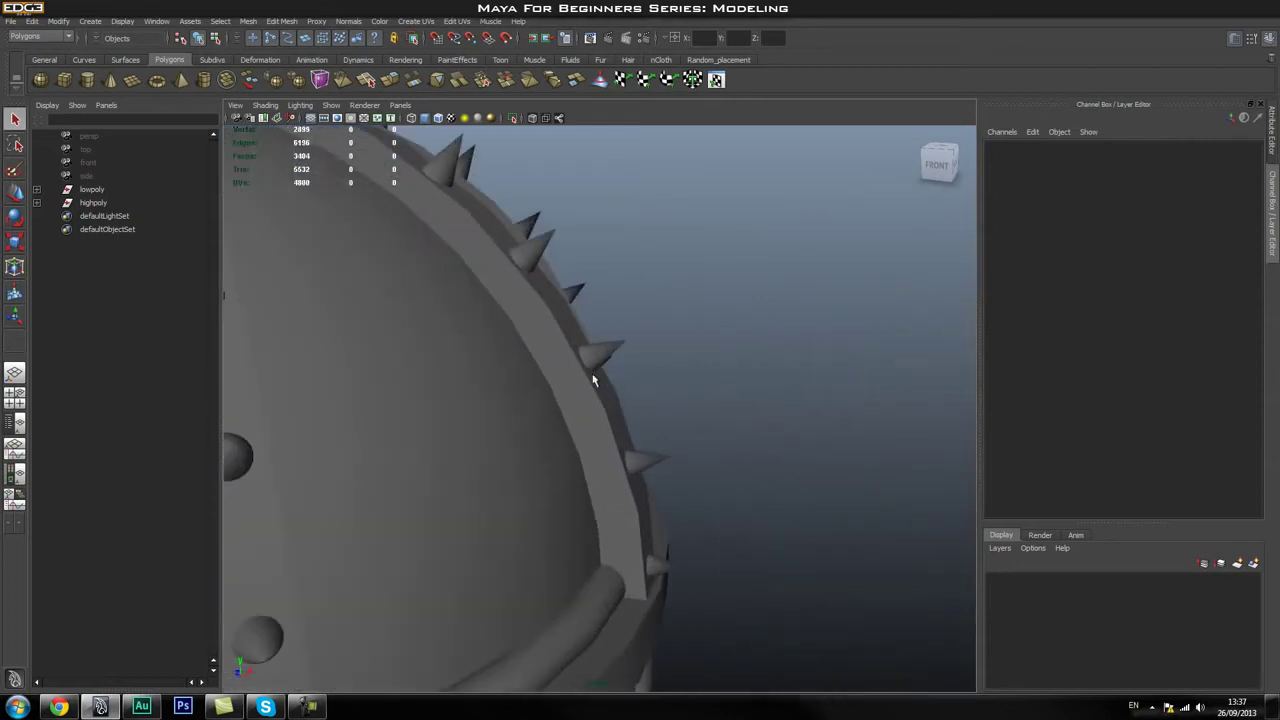
pyautogui.scroll(-5, 557, 423)
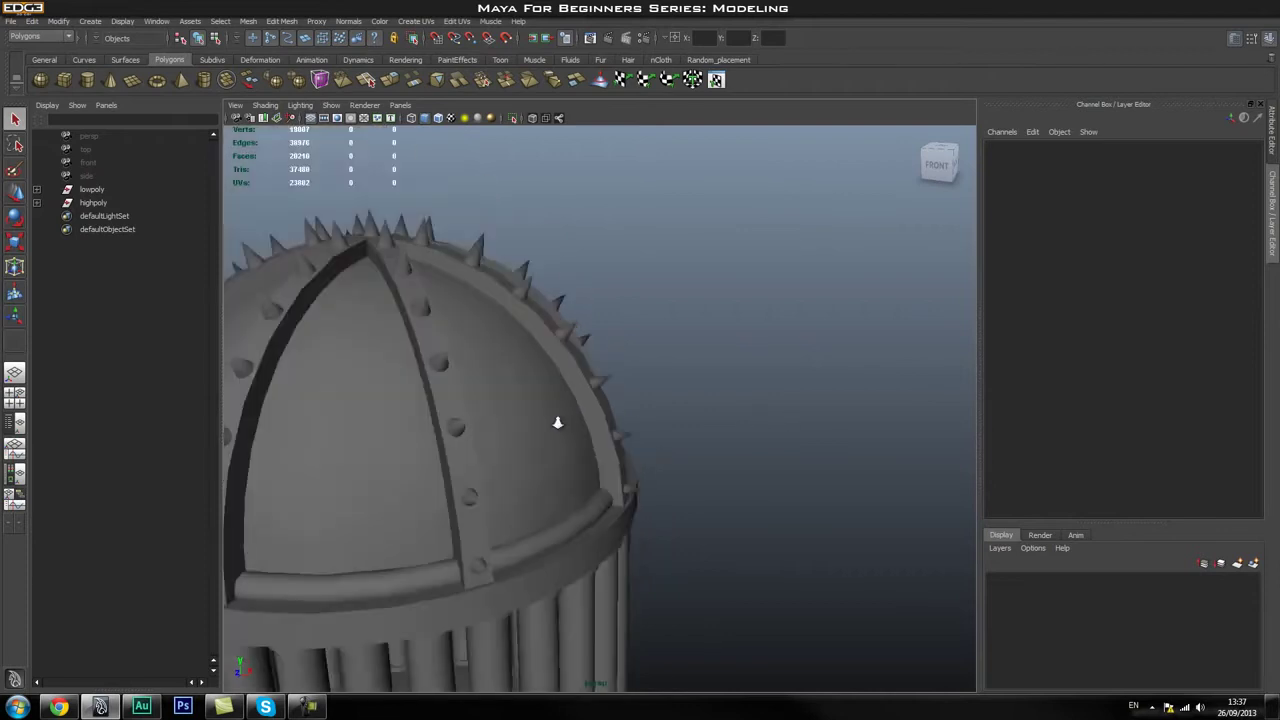
pyautogui.keyDown('alt'); pyautogui.moveTo(855, 482); pyautogui.dragTo(749, 417, button='middle'); pyautogui.keyUp('alt')
pyautogui.scroll(-2, 745, 415)
pyautogui.keyDown('alt'); pyautogui.moveTo(665, 392); pyautogui.dragTo(687, 350, button='middle'); pyautogui.keyUp('alt')
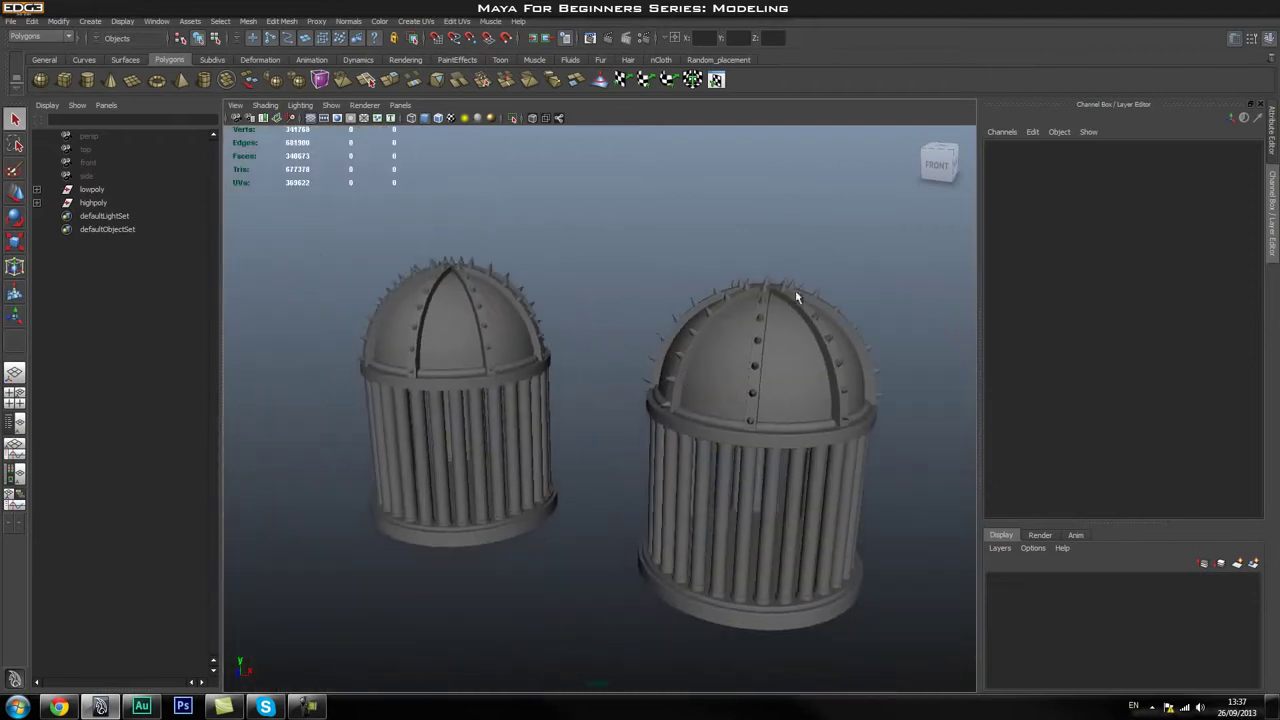
pyautogui.keyDown('alt'); pyautogui.moveTo(628, 315); pyautogui.dragTo(630, 327, button='middle'); pyautogui.keyUp('alt')
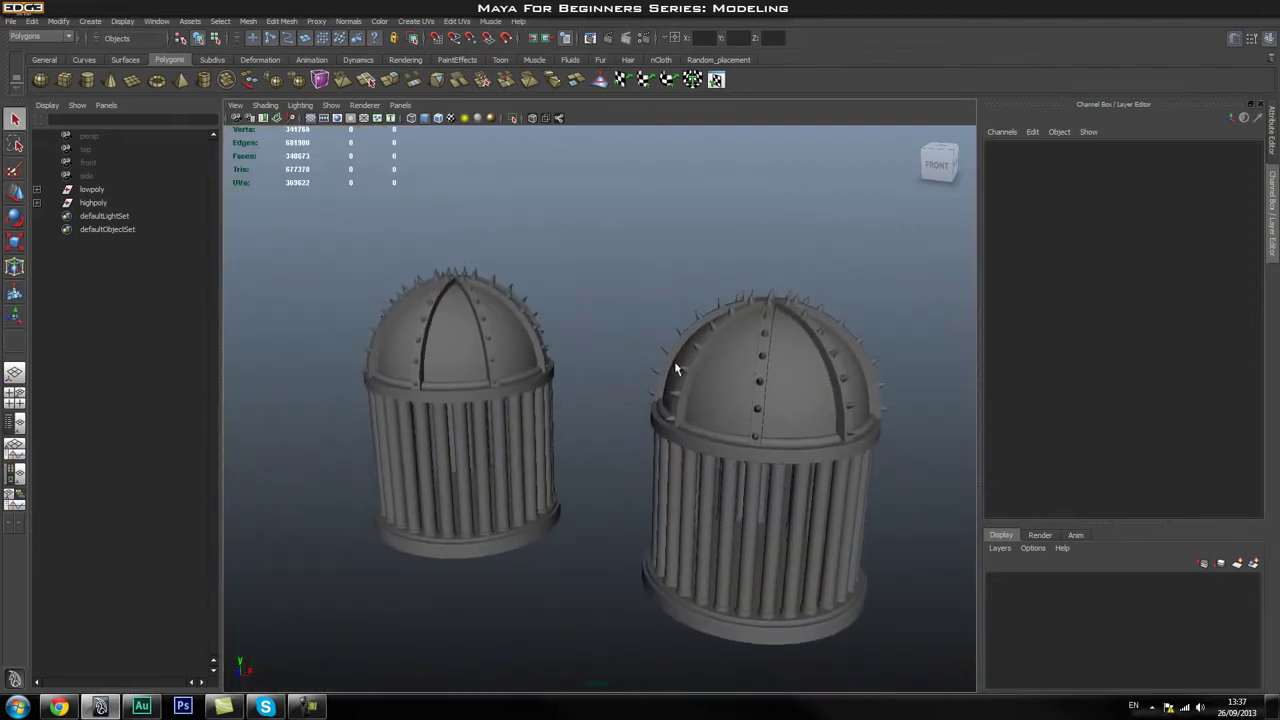
pyautogui.scroll(2, 592, 375)
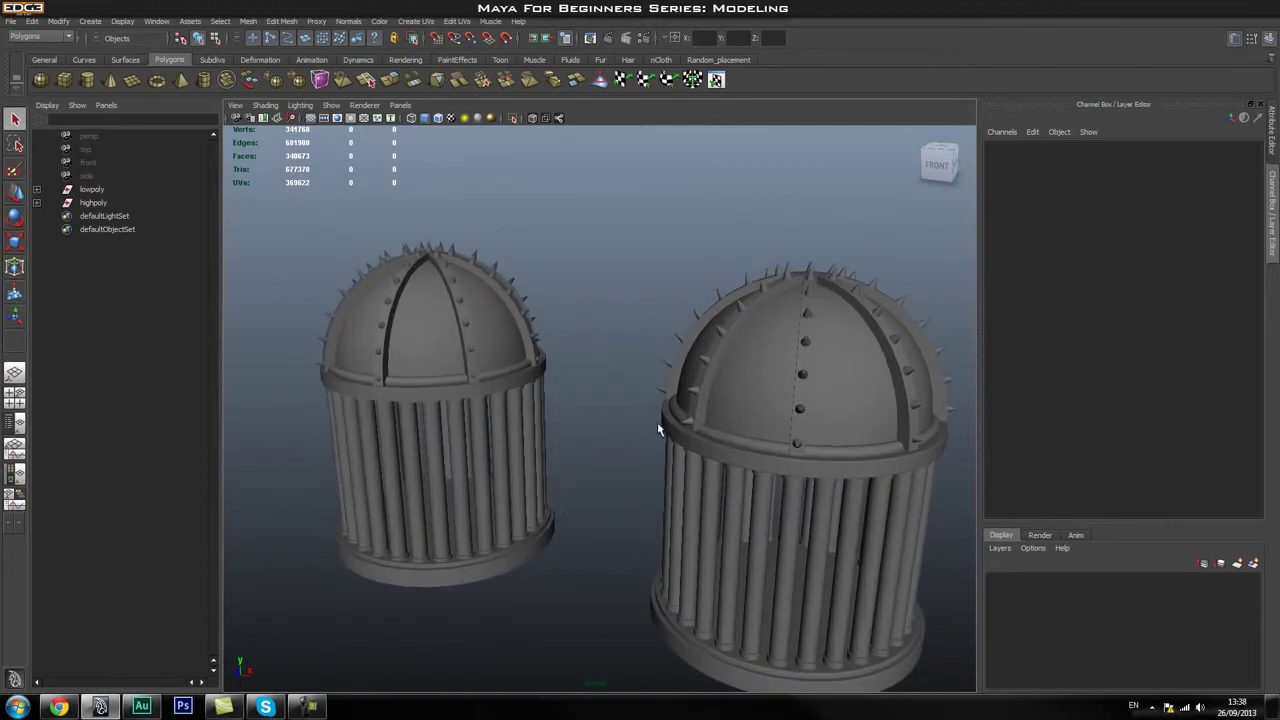
pyautogui.moveTo(657, 422)
pyautogui.keyDown('alt'); pyautogui.mouseDown()
pyautogui.moveTo(786, 449)
pyautogui.moveTo(757, 497)
pyautogui.moveTo(737, 486)
pyautogui.moveTo(746, 440)
pyautogui.moveTo(690, 440)
pyautogui.moveTo(676, 410)
pyautogui.mouseUp(); pyautogui.keyUp('alt')
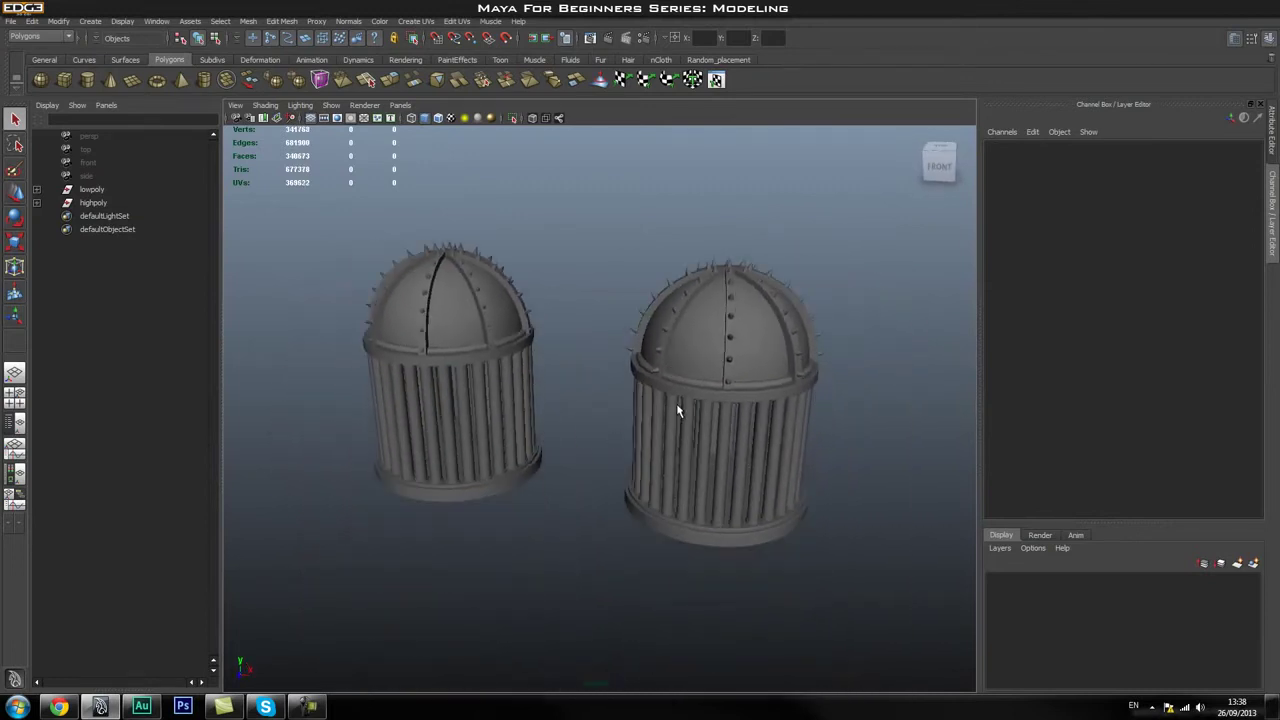
# Delete the highpoly and lowpoly groups to empty the scene
pyautogui.click(78, 201)
pyautogui.press('Delete')
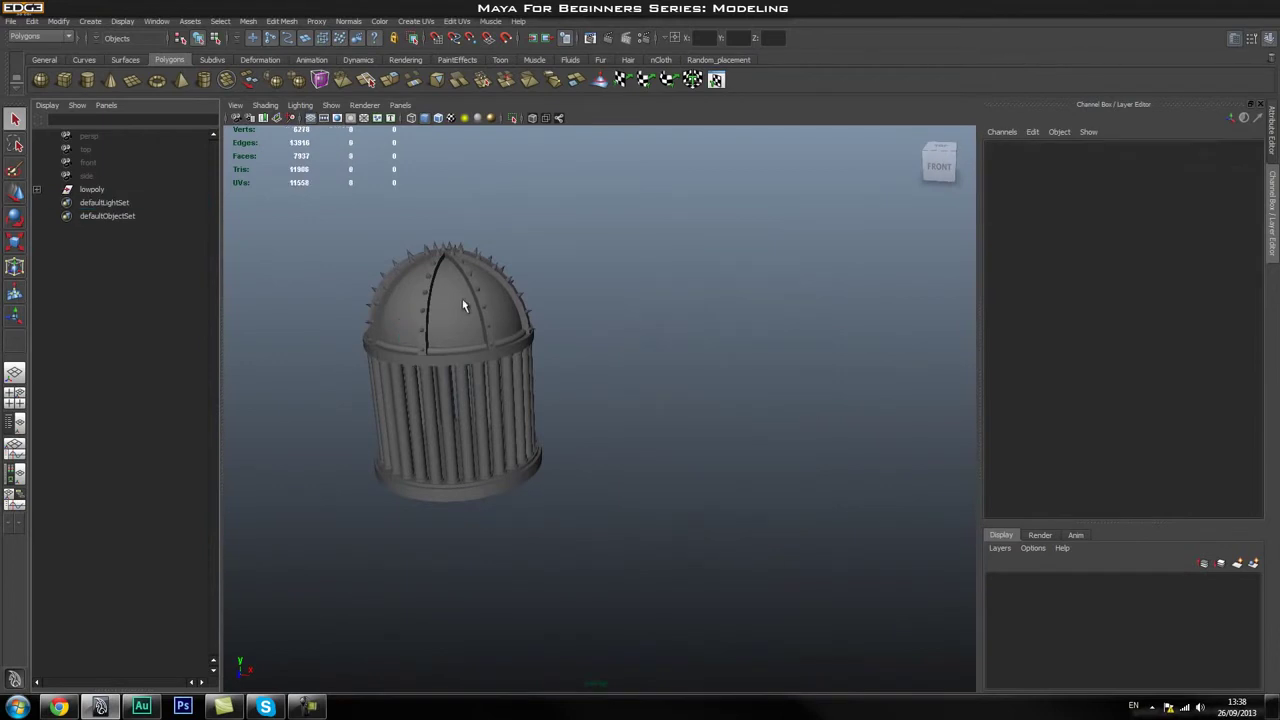
pyautogui.keyDown('alt'); pyautogui.moveTo(540, 250); pyautogui.dragTo(600, 259, button='middle'); pyautogui.keyUp('alt')
pyautogui.click(91, 189)
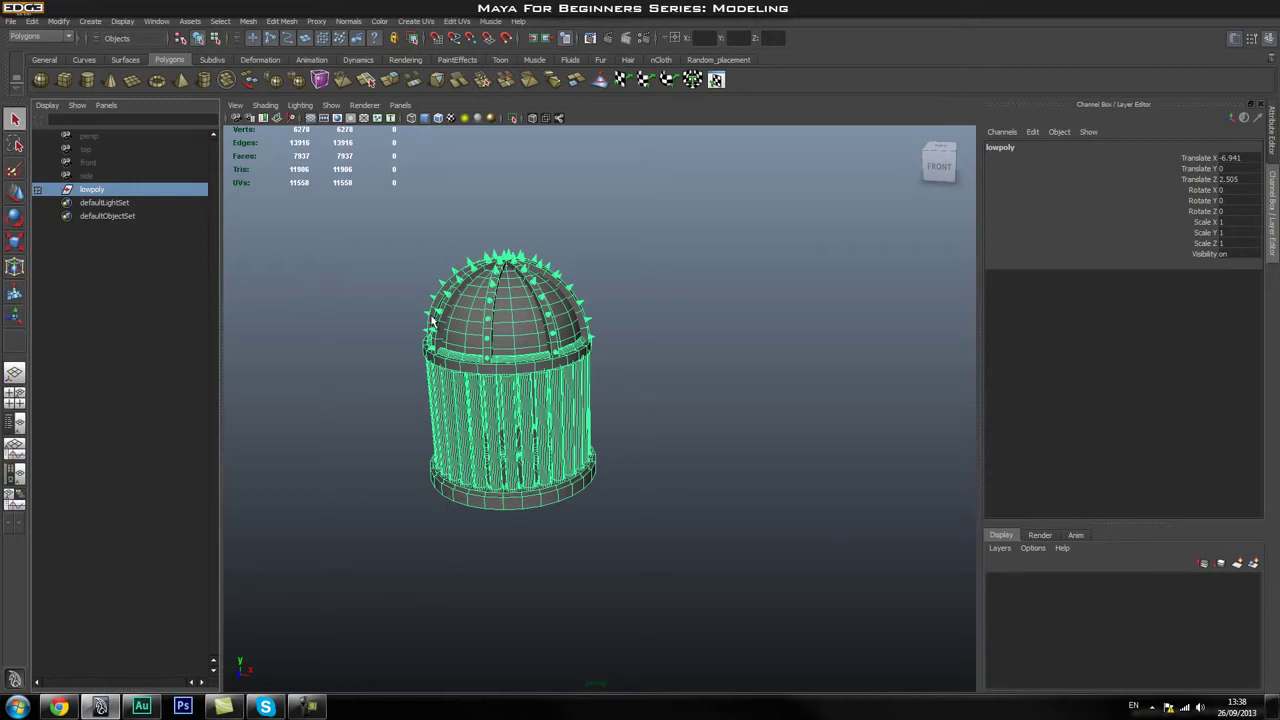
pyautogui.press('Delete')
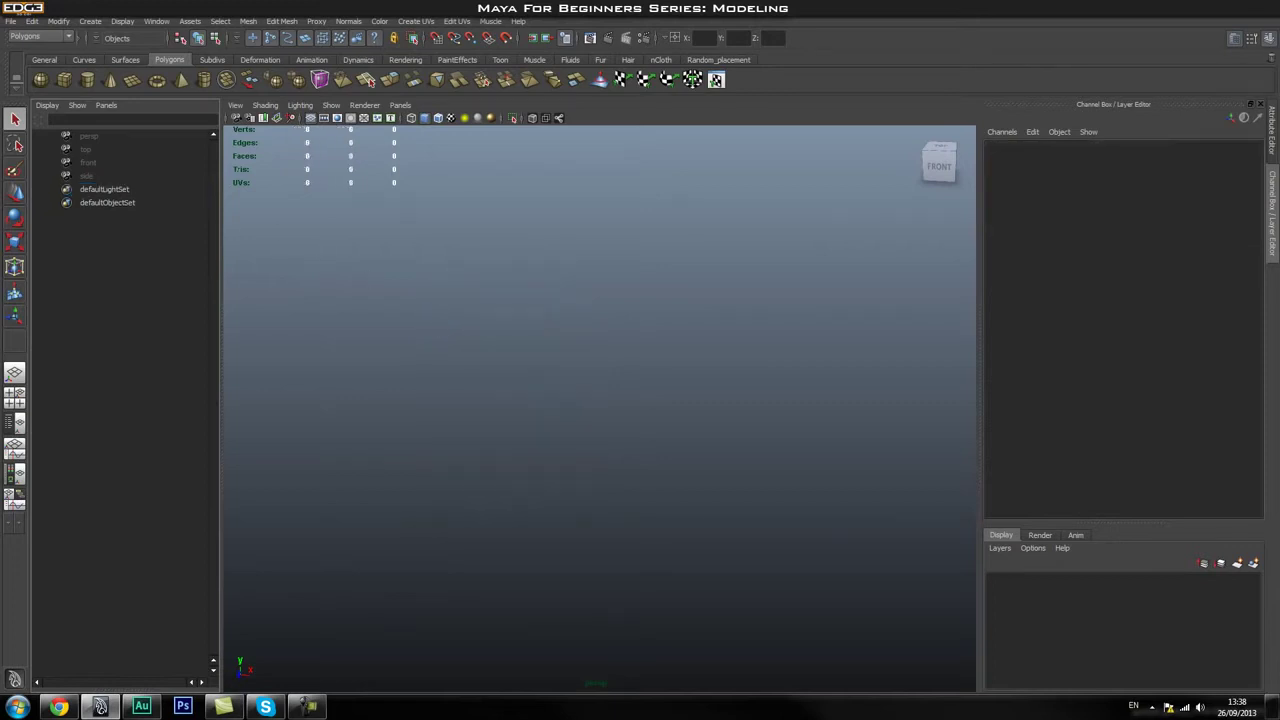
# Turn off the poly count heads-up display in the viewport
pyautogui.click(122, 21)
pyautogui.moveTo(166, 68)
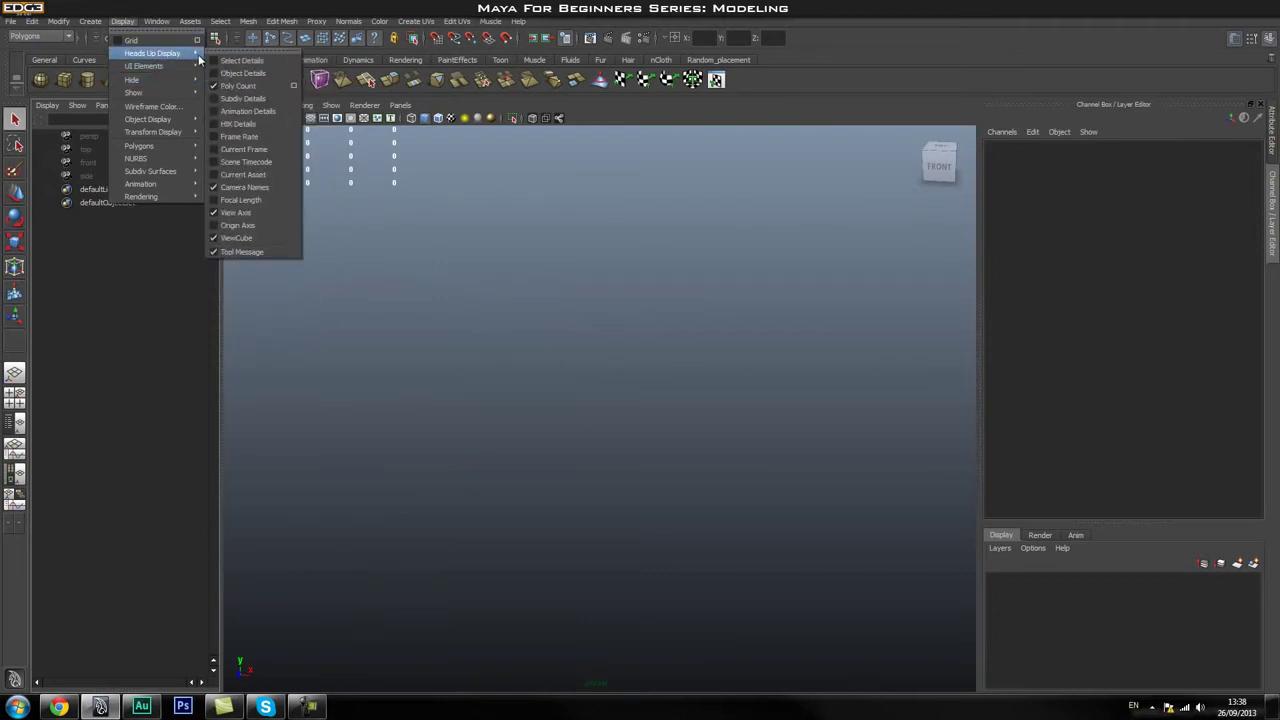
pyautogui.click(238, 86)
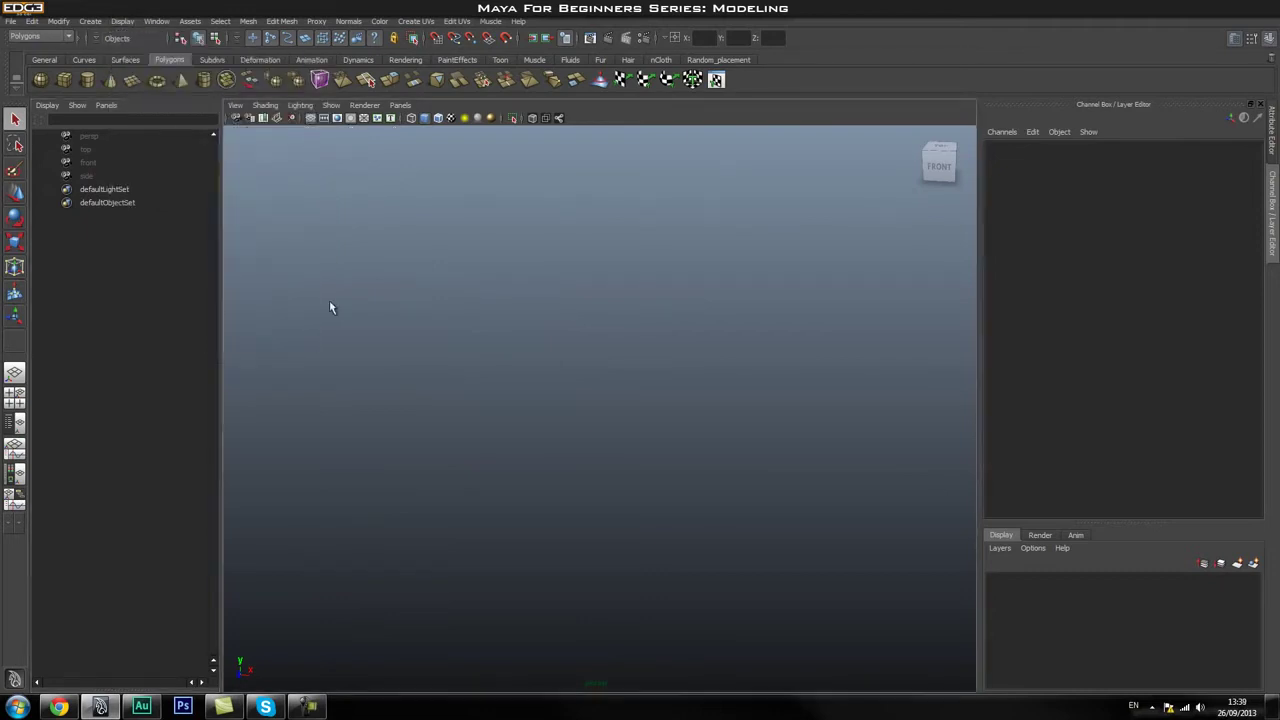
# Detach the UI Elements list as a floating window, move it aside and show all UI elements
pyautogui.click(122, 21)
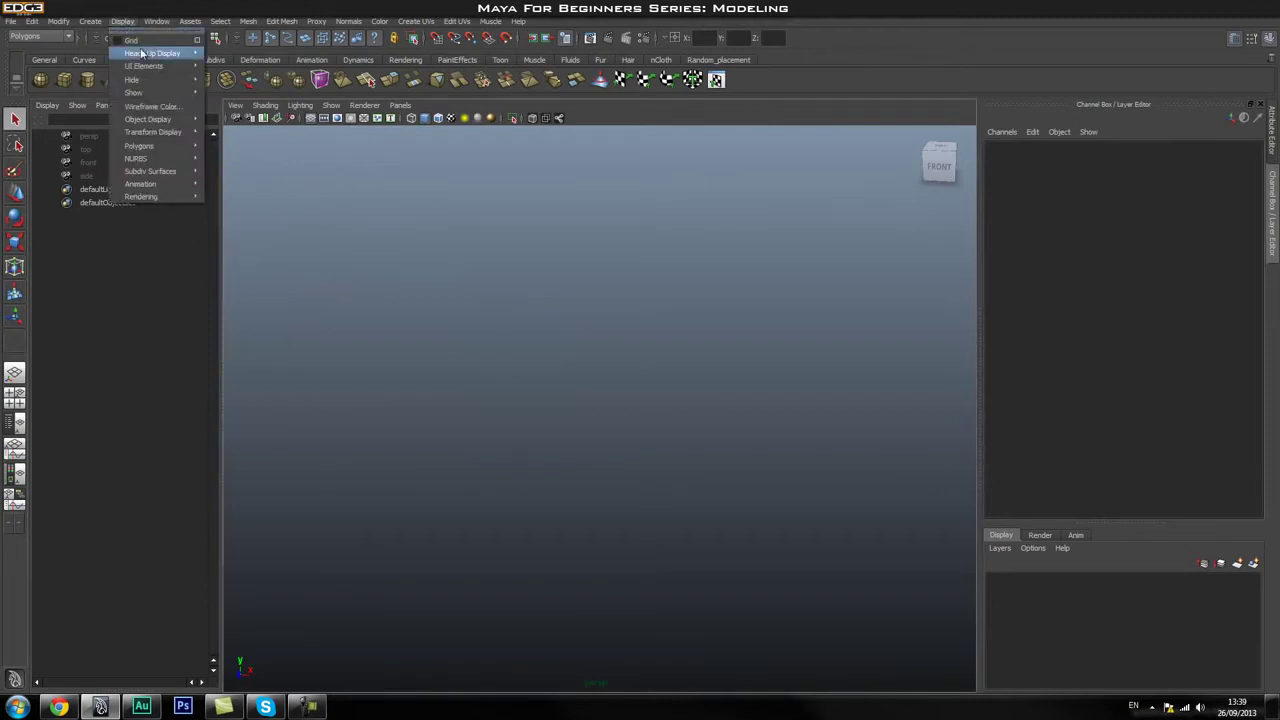
pyautogui.moveTo(156, 66)
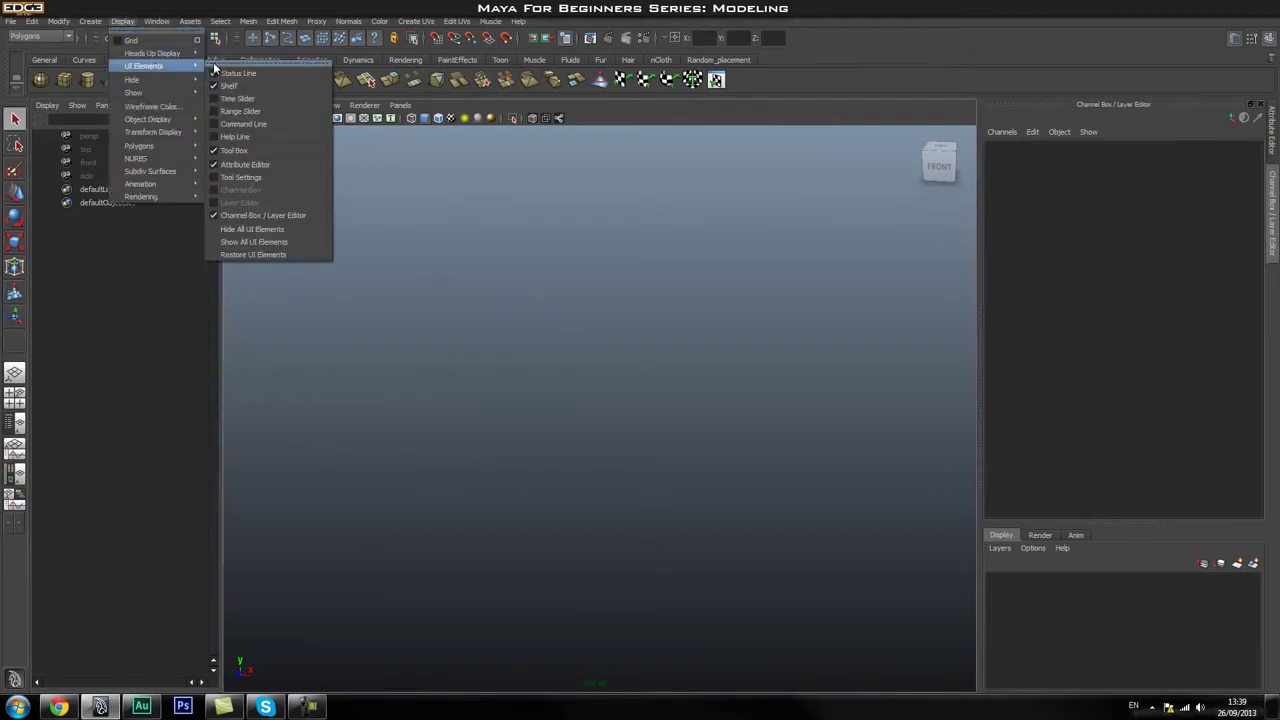
pyautogui.click(280, 63)
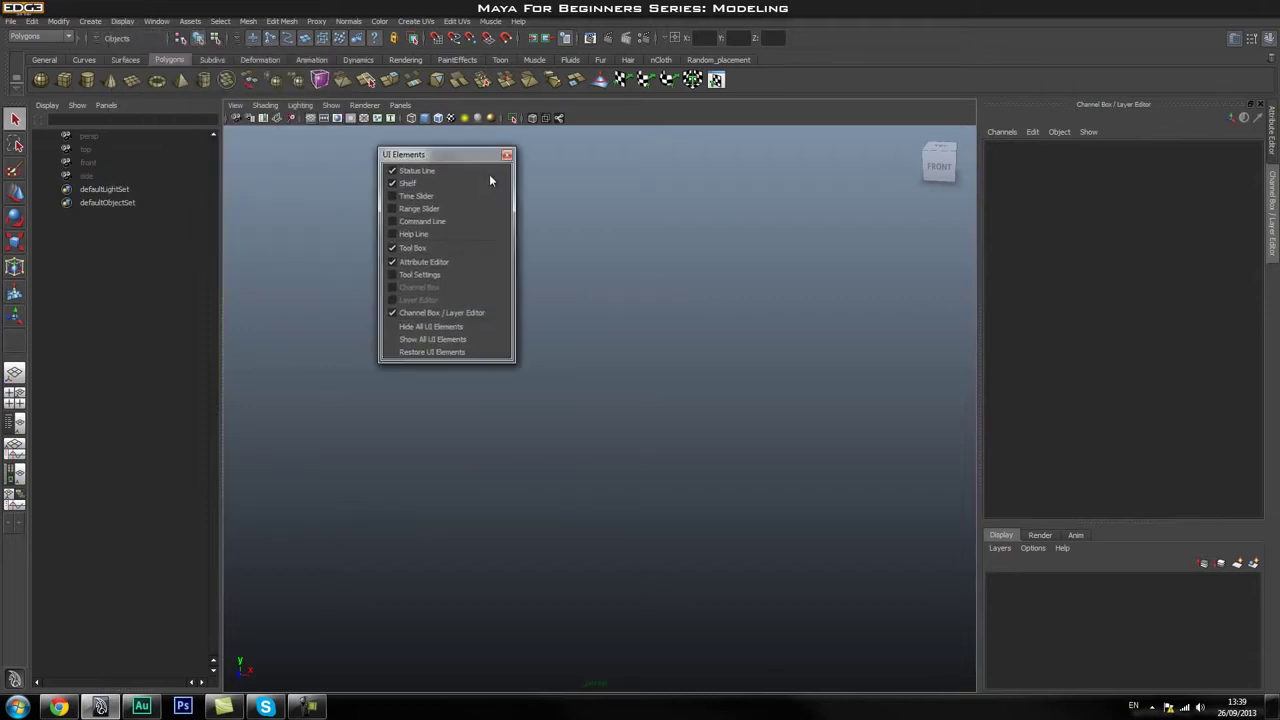
pyautogui.moveTo(424, 150); pyautogui.dragTo(876, 238)
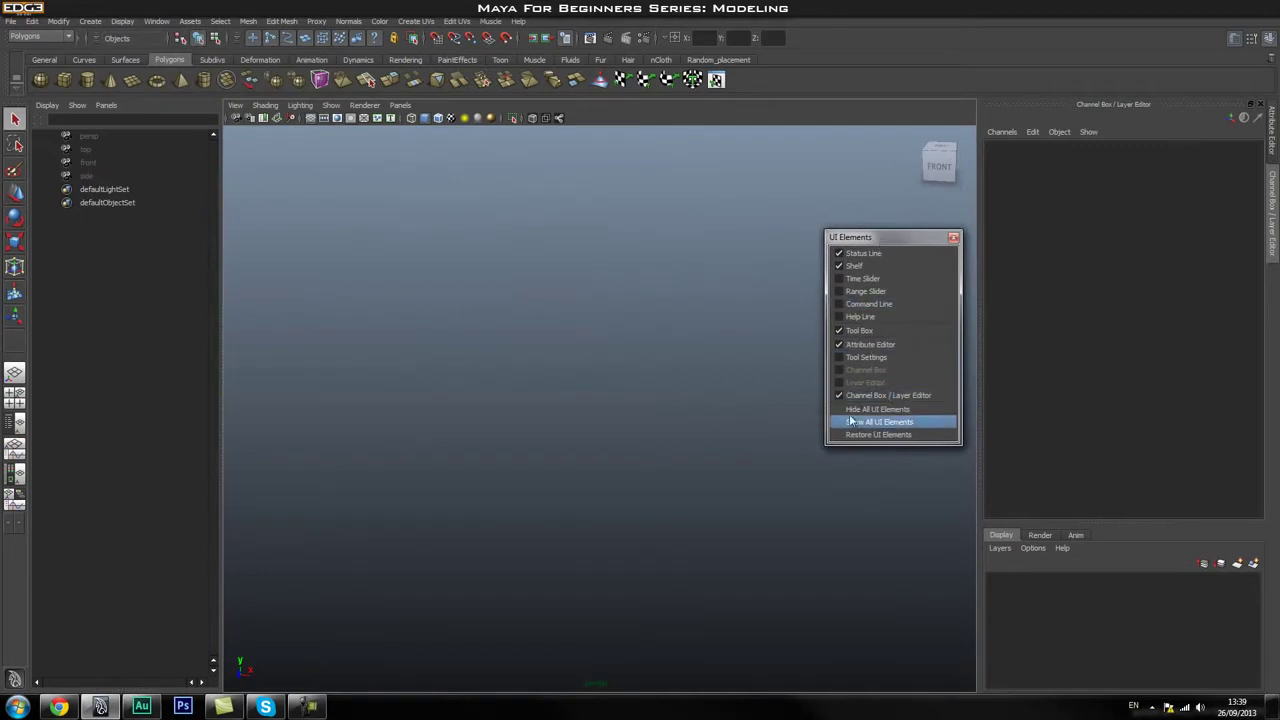
pyautogui.click(876, 422)
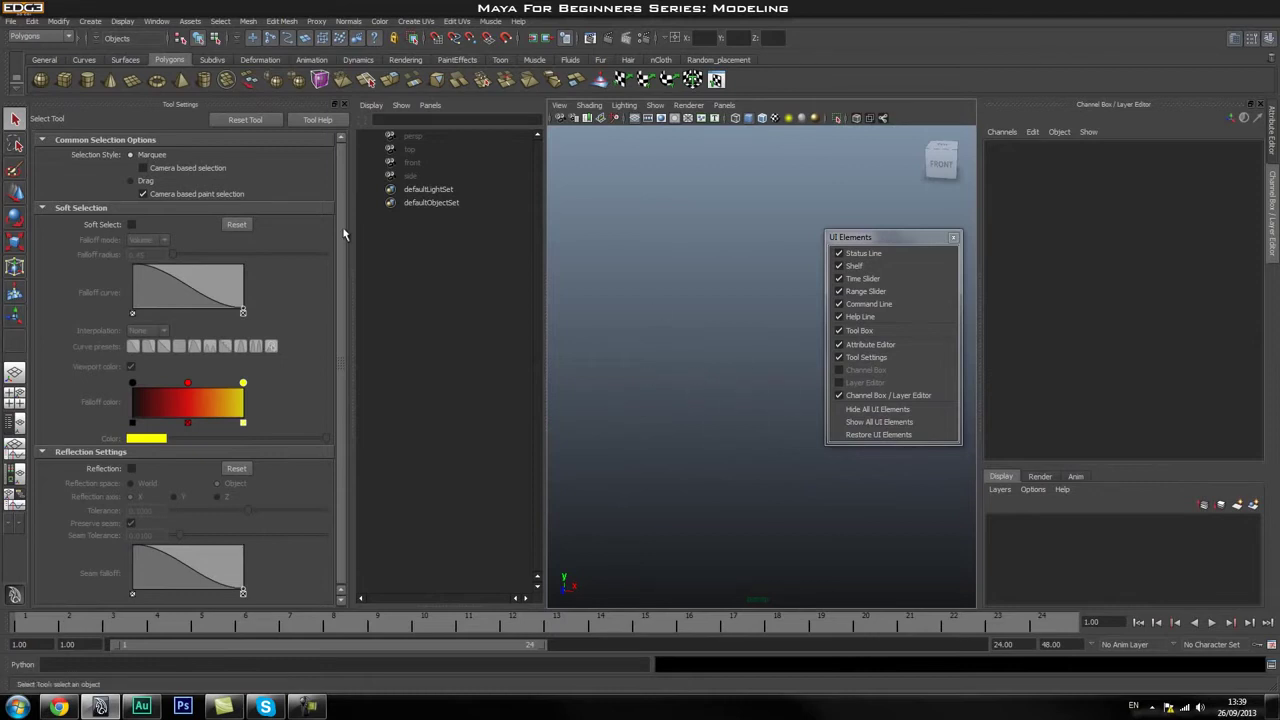
# Show the grid in the perspective viewport
pyautogui.click(122, 21)
pyautogui.click(125, 40)
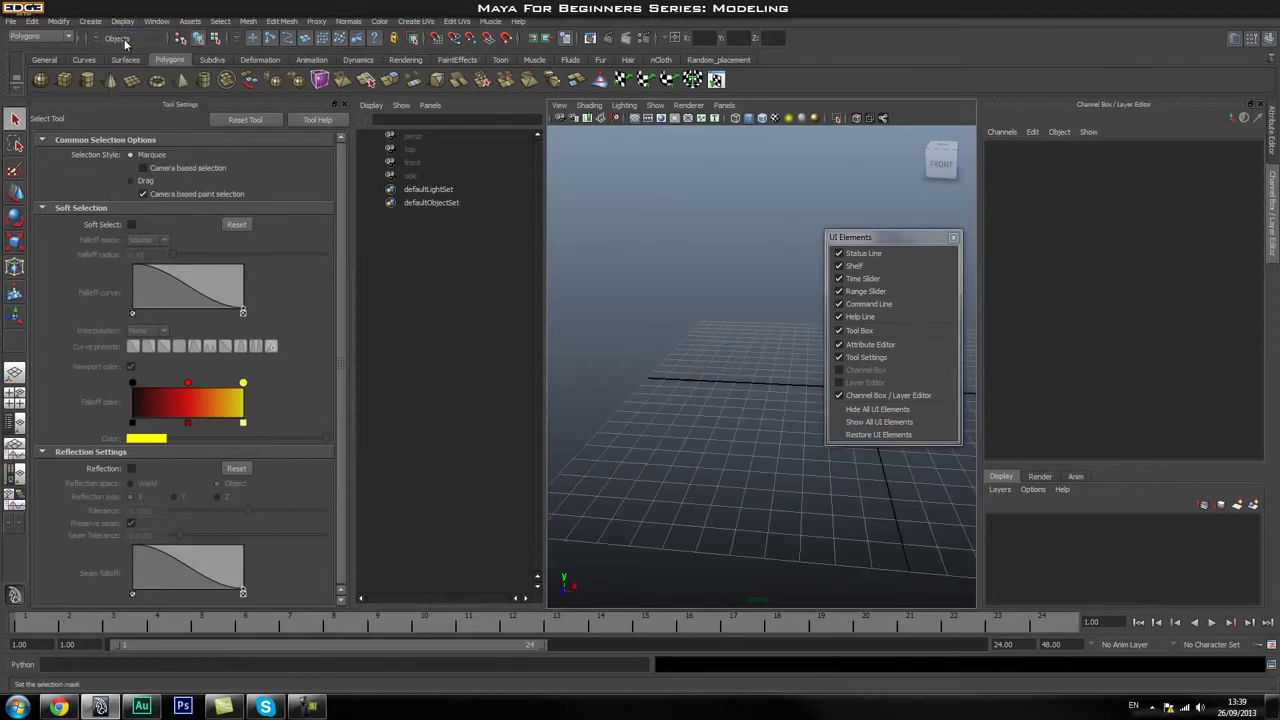
pyautogui.keyDown('alt'); pyautogui.moveTo(638, 306); pyautogui.dragTo(440, 313, button='middle'); pyautogui.keyUp('alt')
pyautogui.moveTo(664, 301)
pyautogui.keyDown('alt'); pyautogui.mouseDown()
pyautogui.moveTo(651, 307)
pyautogui.moveTo(694, 320)
pyautogui.moveTo(682, 318)
pyautogui.mouseUp(); pyautogui.keyUp('alt')
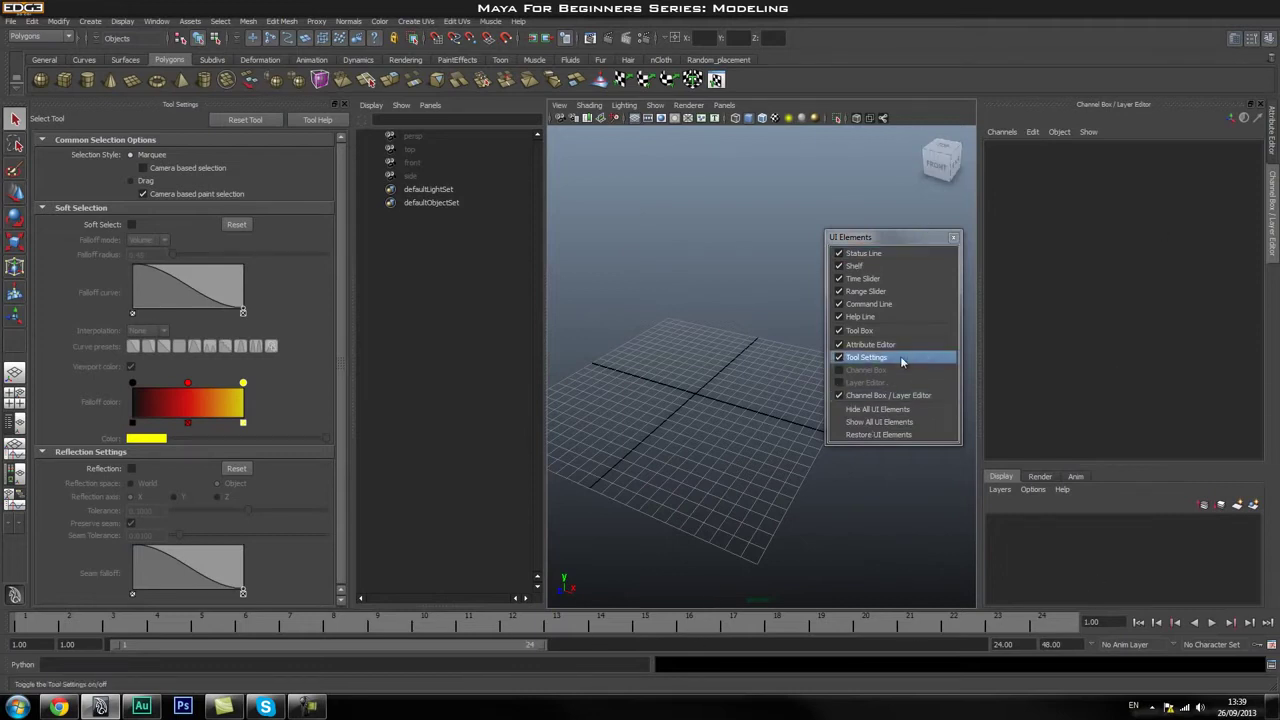
# Hide the Command Line, Range Slider, Time Slider and Tool Settings from the interface
pyautogui.click(880, 305)
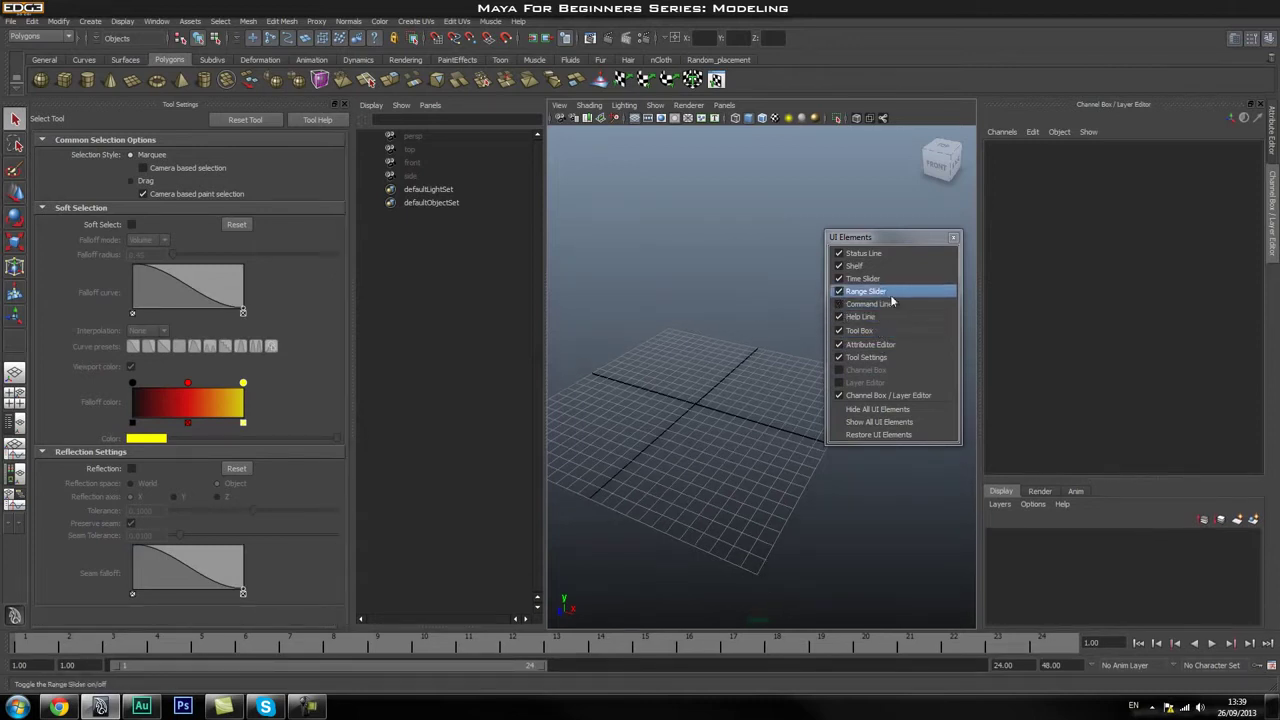
pyautogui.click(875, 292)
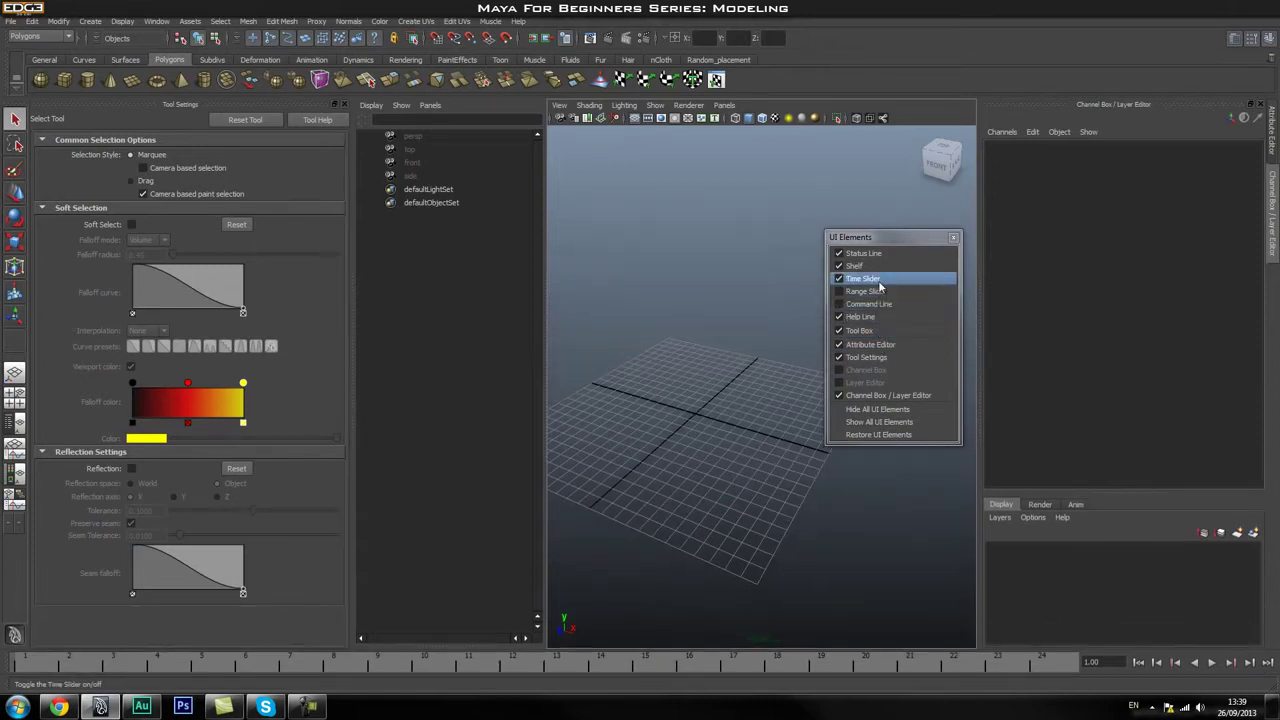
pyautogui.click(878, 281)
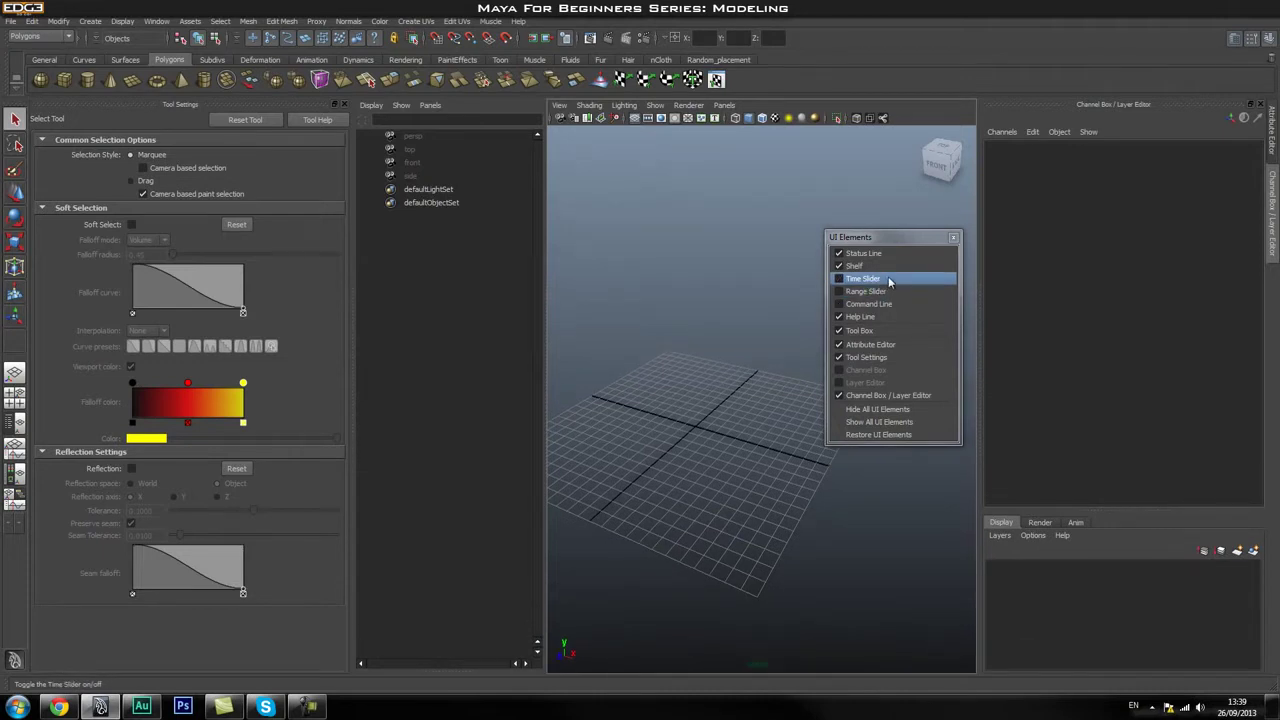
pyautogui.click(893, 358)
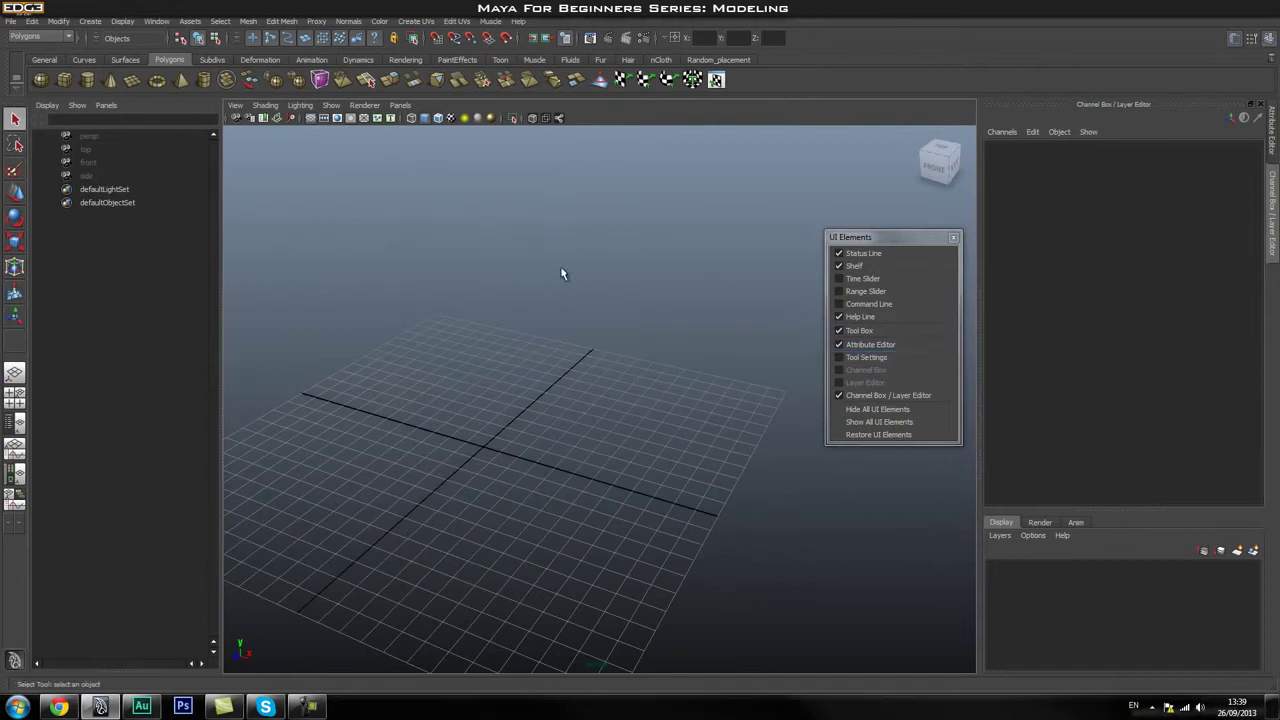
# Switch the layout to a single perspective view without the outliner, with the whole grid in view
pyautogui.keyDown('alt'); pyautogui.moveTo(563, 274); pyautogui.dragTo(659, 246); pyautogui.keyUp('alt')
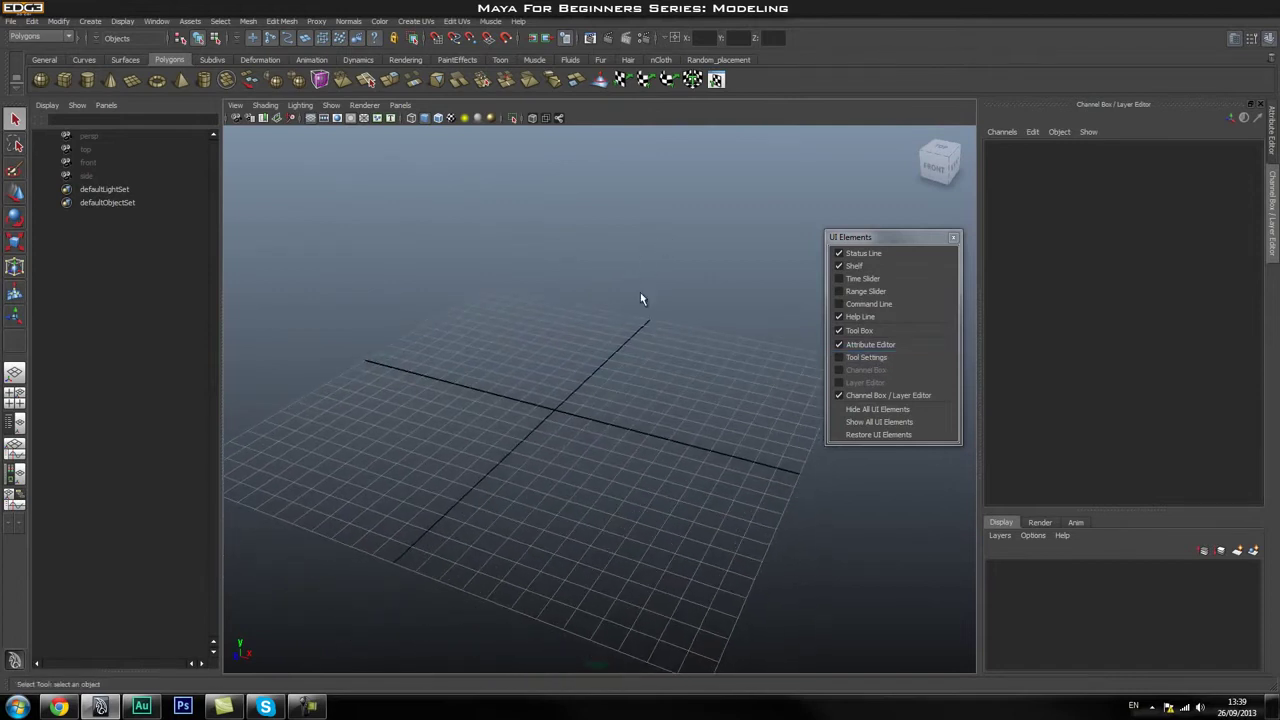
pyautogui.click(16, 380)
pyautogui.keyDown('alt'); pyautogui.moveTo(563, 386); pyautogui.dragTo(524, 383); pyautogui.keyUp('alt')
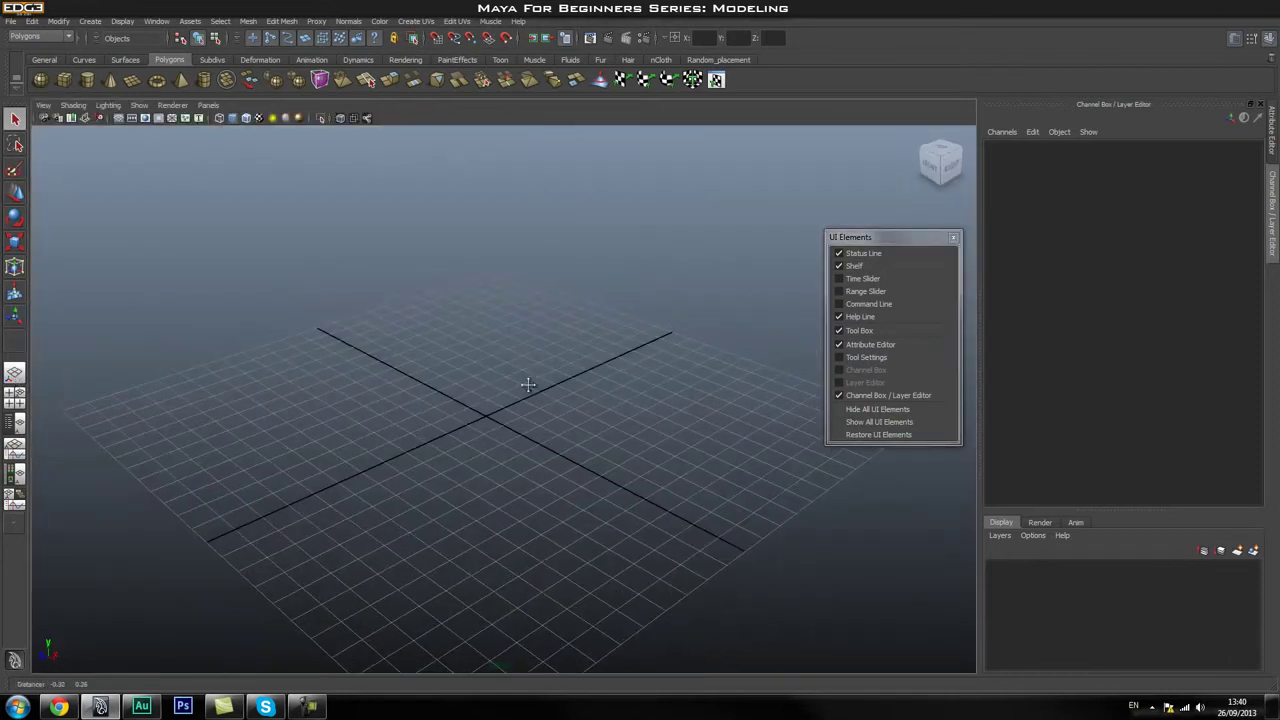
pyautogui.keyDown('alt'); pyautogui.moveTo(524, 383); pyautogui.dragTo(471, 371, button='right'); pyautogui.keyUp('alt')
pyautogui.keyDown('alt'); pyautogui.moveTo(471, 371); pyautogui.dragTo(510, 359, button='middle'); pyautogui.keyUp('alt')
pyautogui.keyDown('alt'); pyautogui.moveTo(560, 363); pyautogui.dragTo(506, 329, button='right'); pyautogui.keyUp('alt')
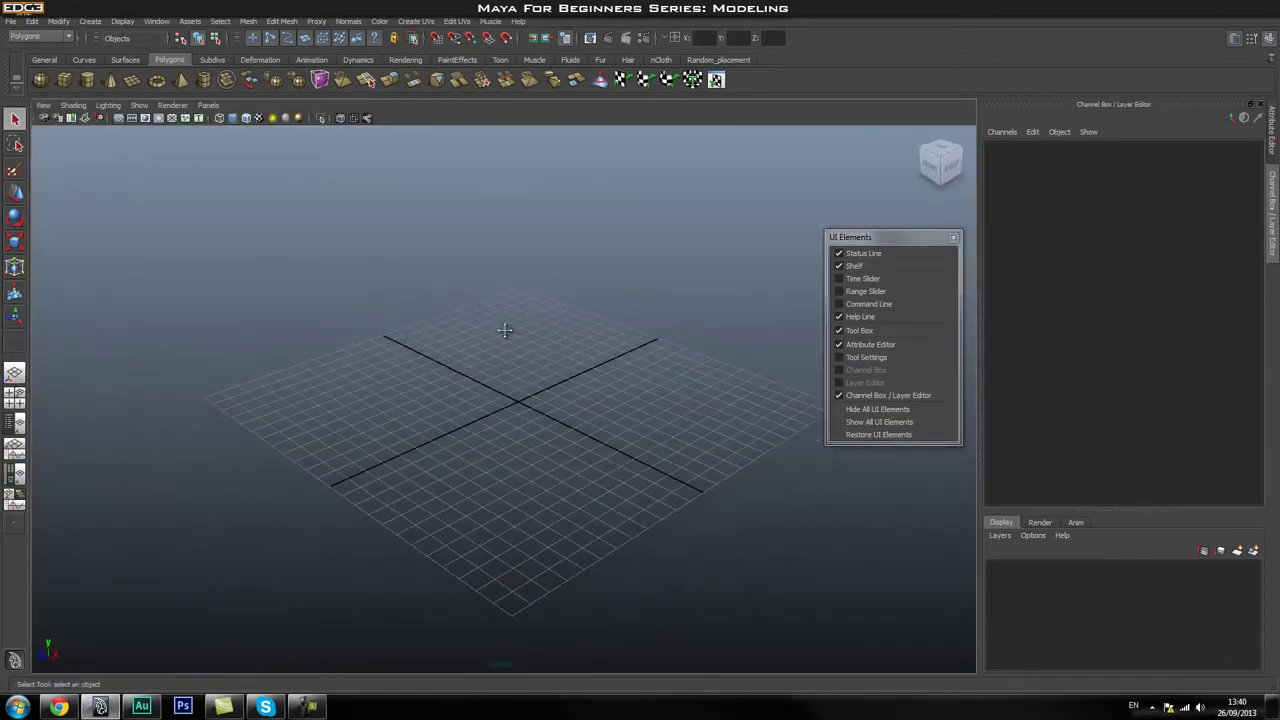
pyautogui.keyDown('alt'); pyautogui.moveTo(506, 329); pyautogui.dragTo(508, 334, button='middle'); pyautogui.keyUp('alt')
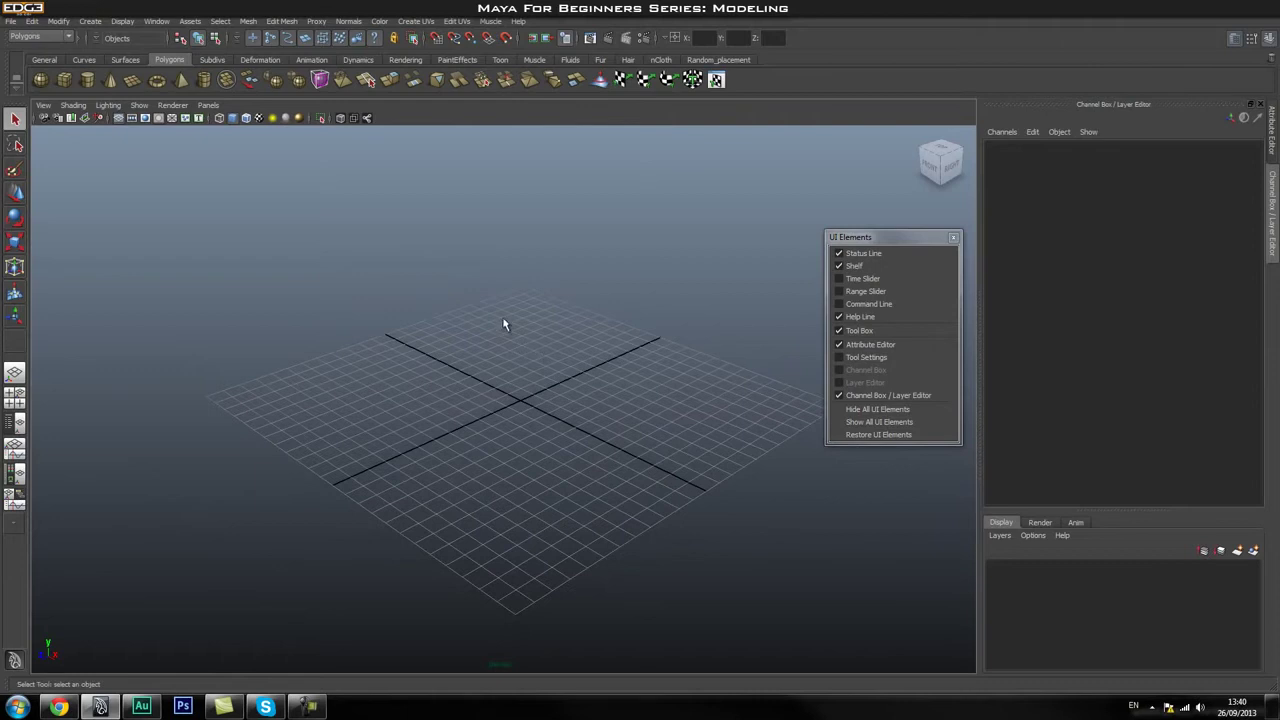
# Choose the Polygons menu set and close the floating UI Elements window
pyautogui.click(38, 37)
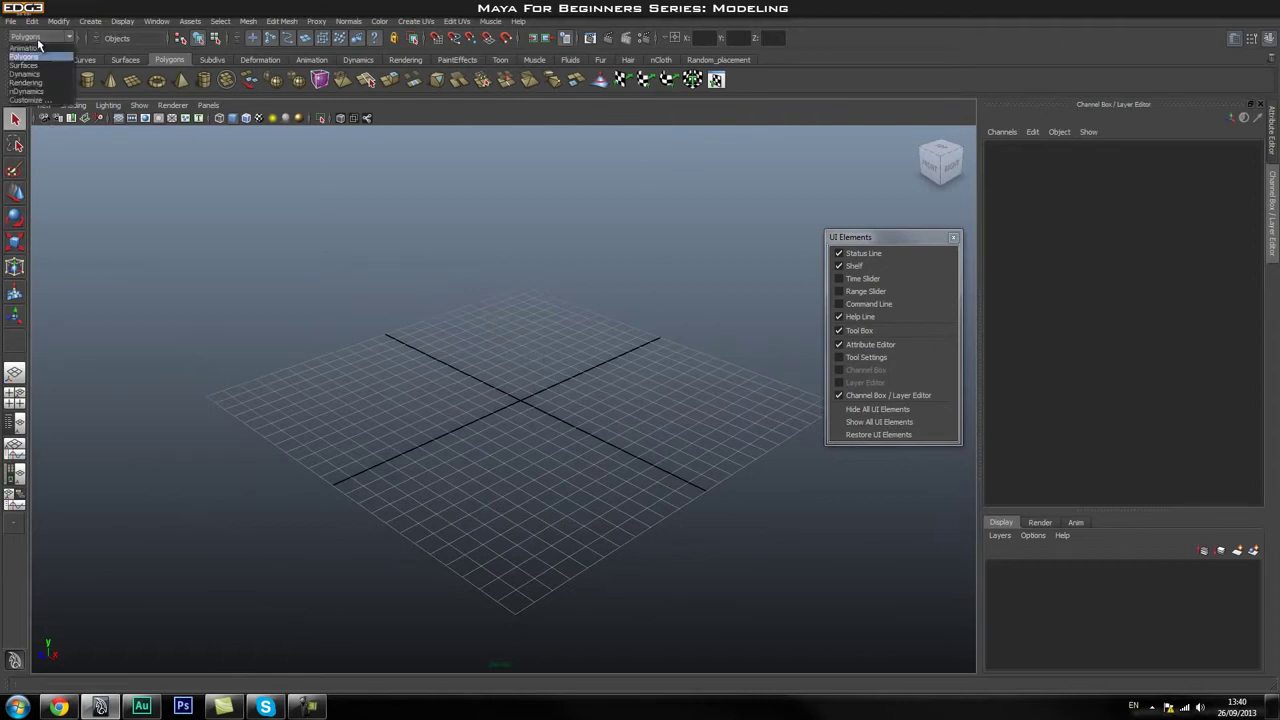
pyautogui.click(30, 57)
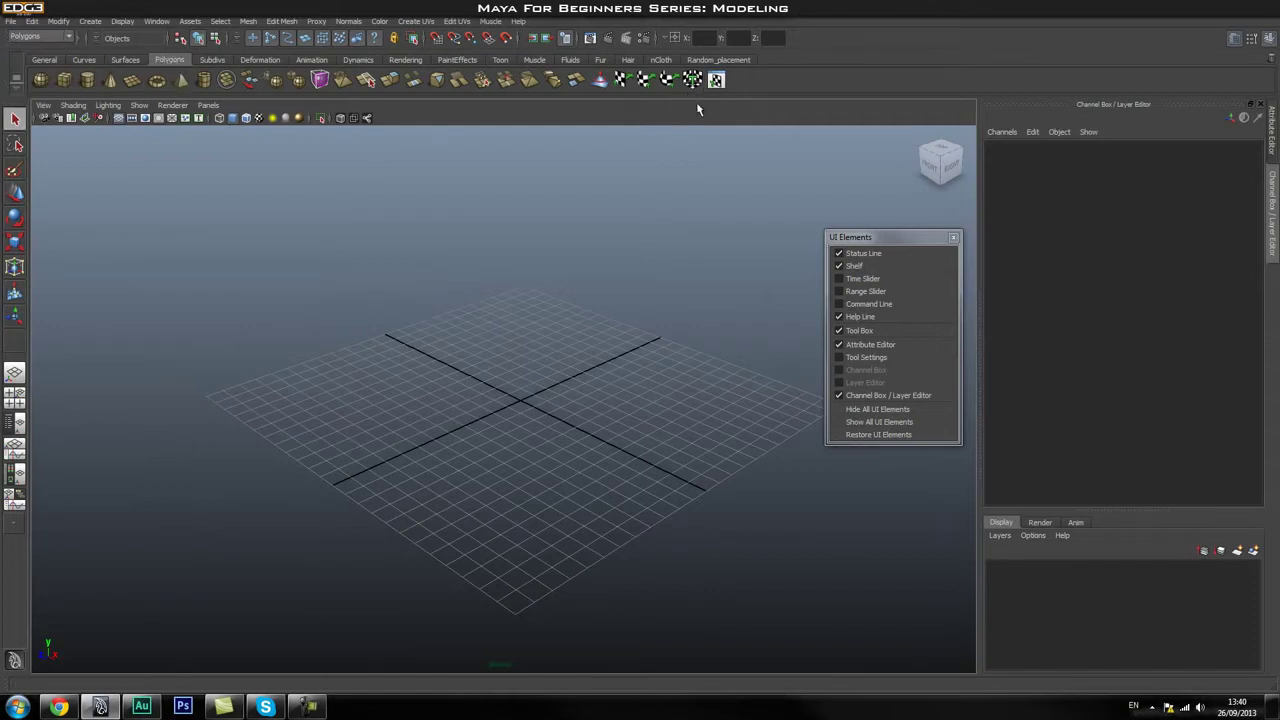
pyautogui.click(953, 237)
pyautogui.keyDown('alt'); pyautogui.moveTo(450, 355); pyautogui.dragTo(521, 328); pyautogui.keyUp('alt')
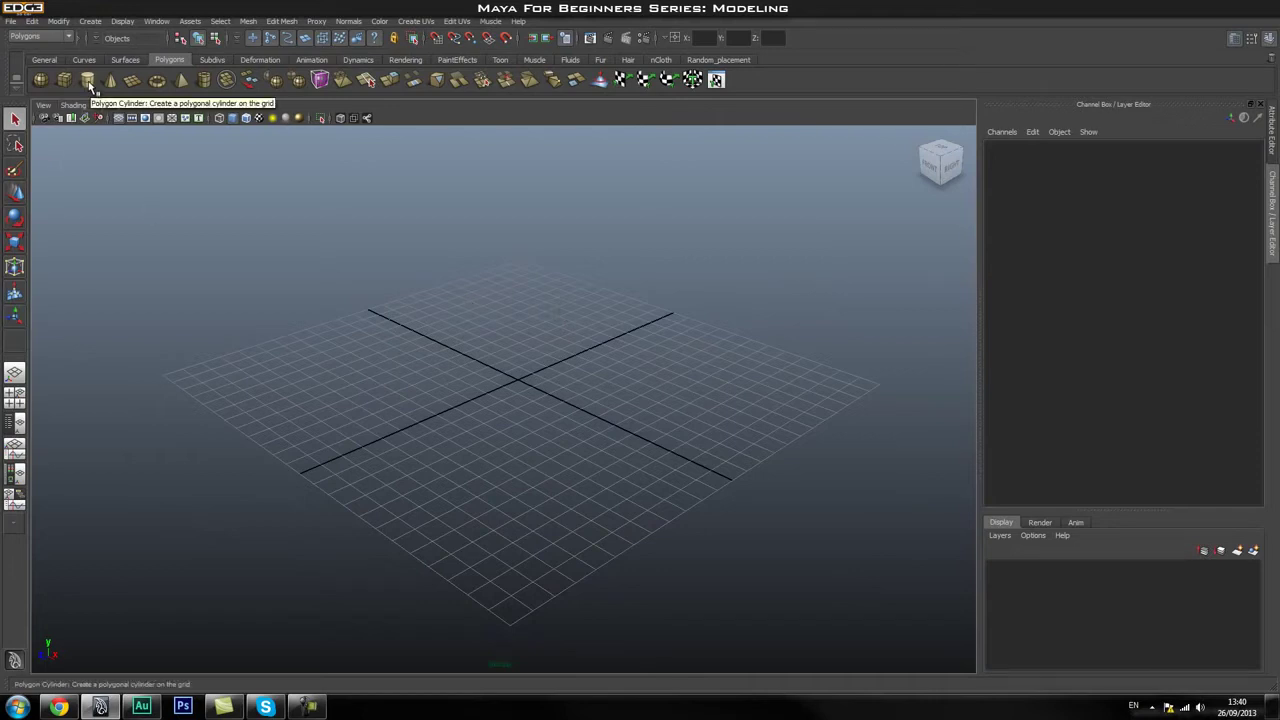
# Review the available polygon primitives and check the Interactive Creation option
pyautogui.click(88, 21)
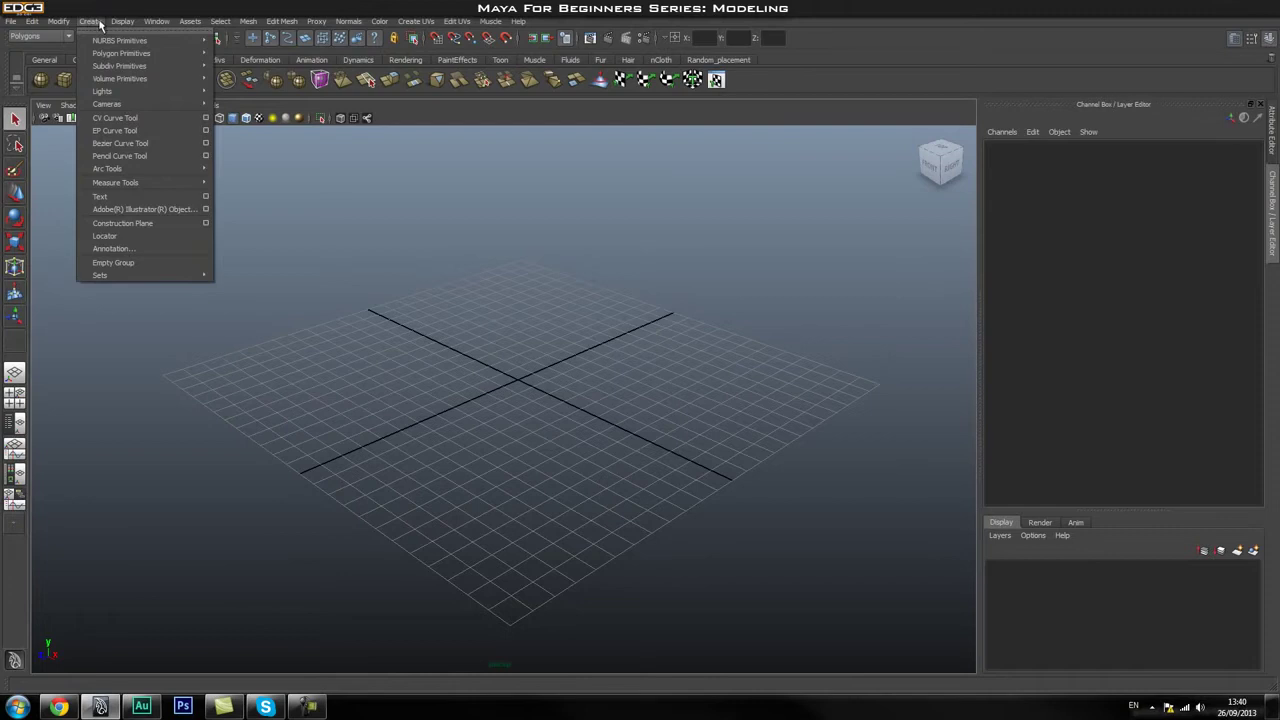
pyautogui.moveTo(98, 55)
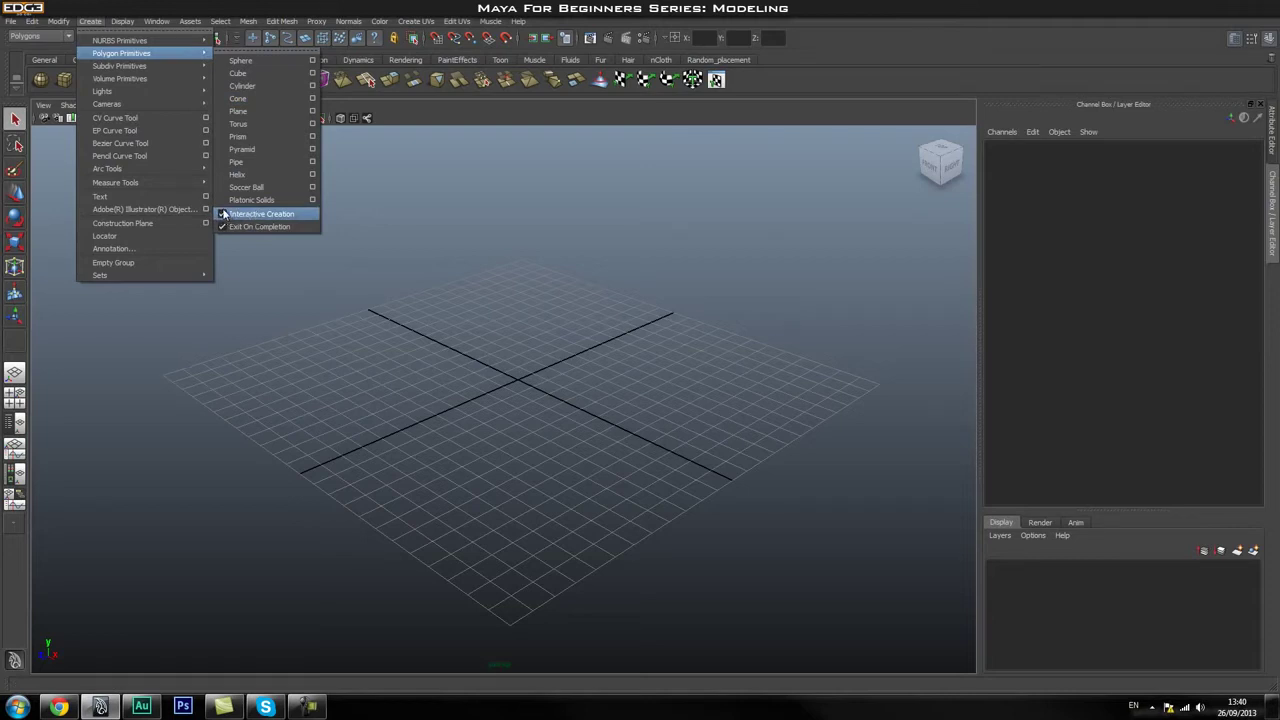
pyautogui.click(518, 379)
pyautogui.keyDown('alt'); pyautogui.moveTo(606, 373); pyautogui.dragTo(569, 364, button='right'); pyautogui.keyUp('alt')
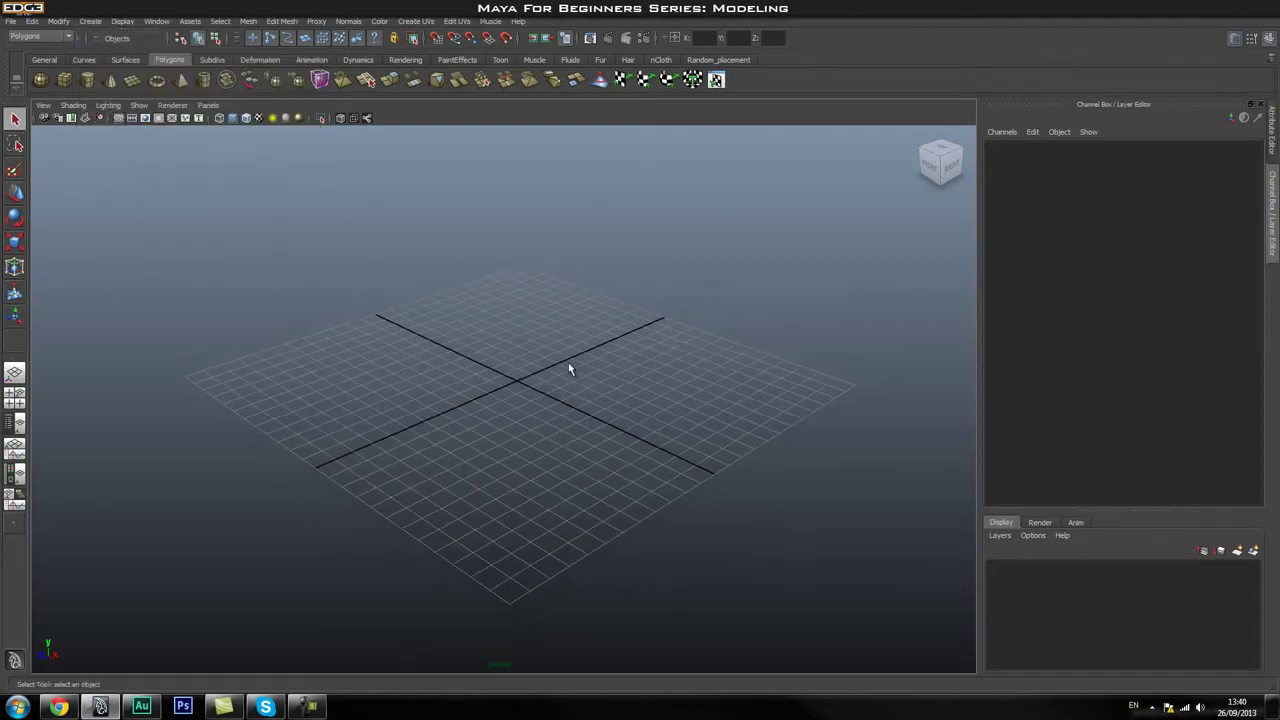
pyautogui.scroll(-3, 565, 355)
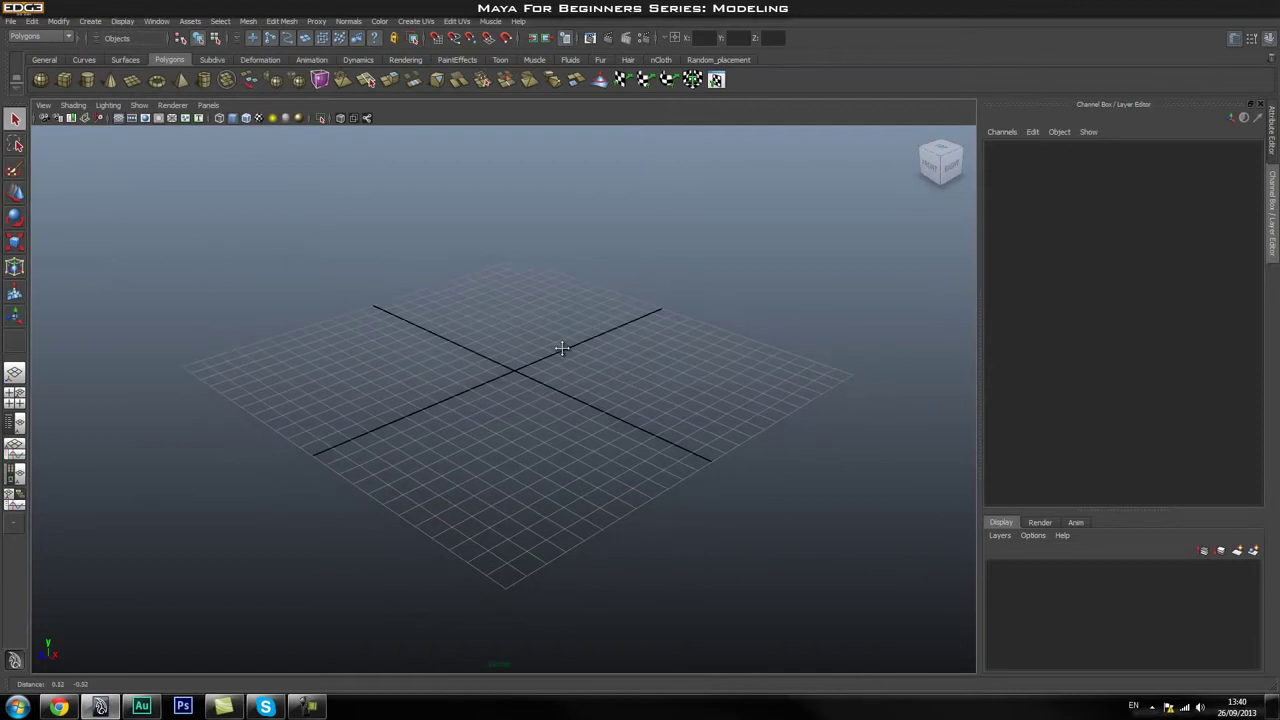
# Create a flat polygon cylinder near the grid's centre, with a radius of about 3.85 and a height of about 0.6
pyautogui.click(90, 82)
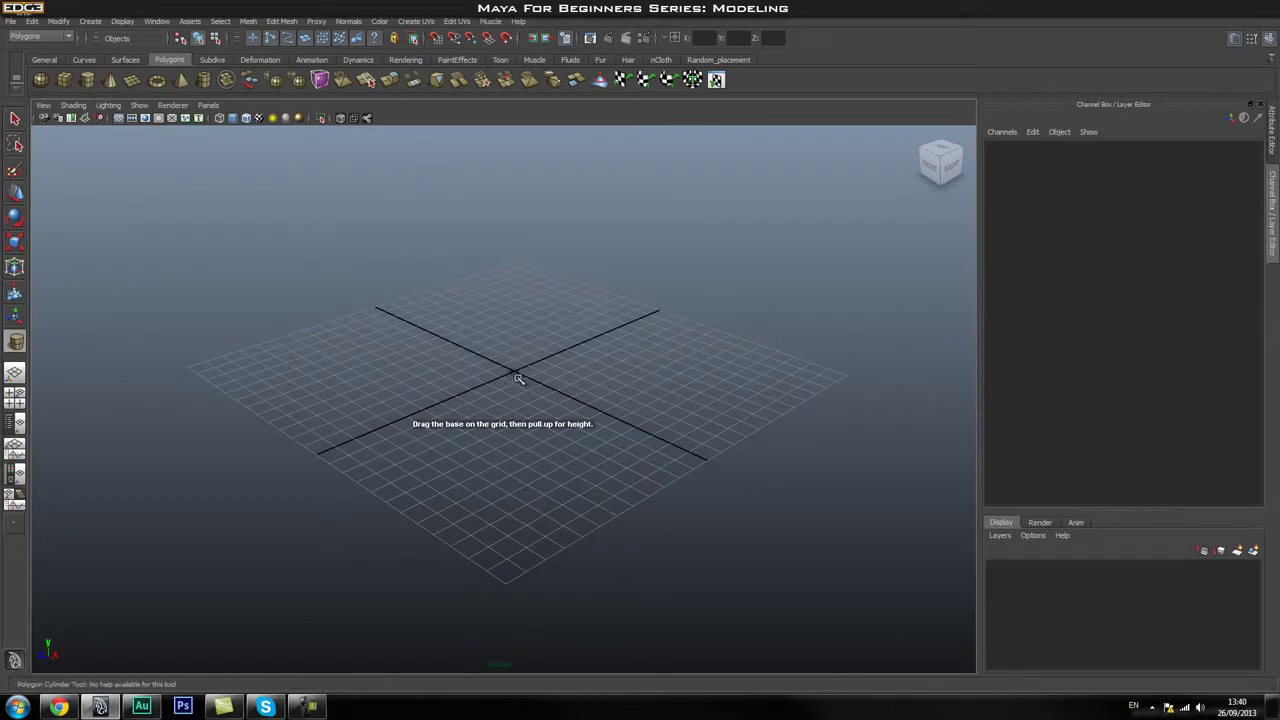
pyautogui.moveTo(517, 377); pyautogui.dragTo(531, 414)
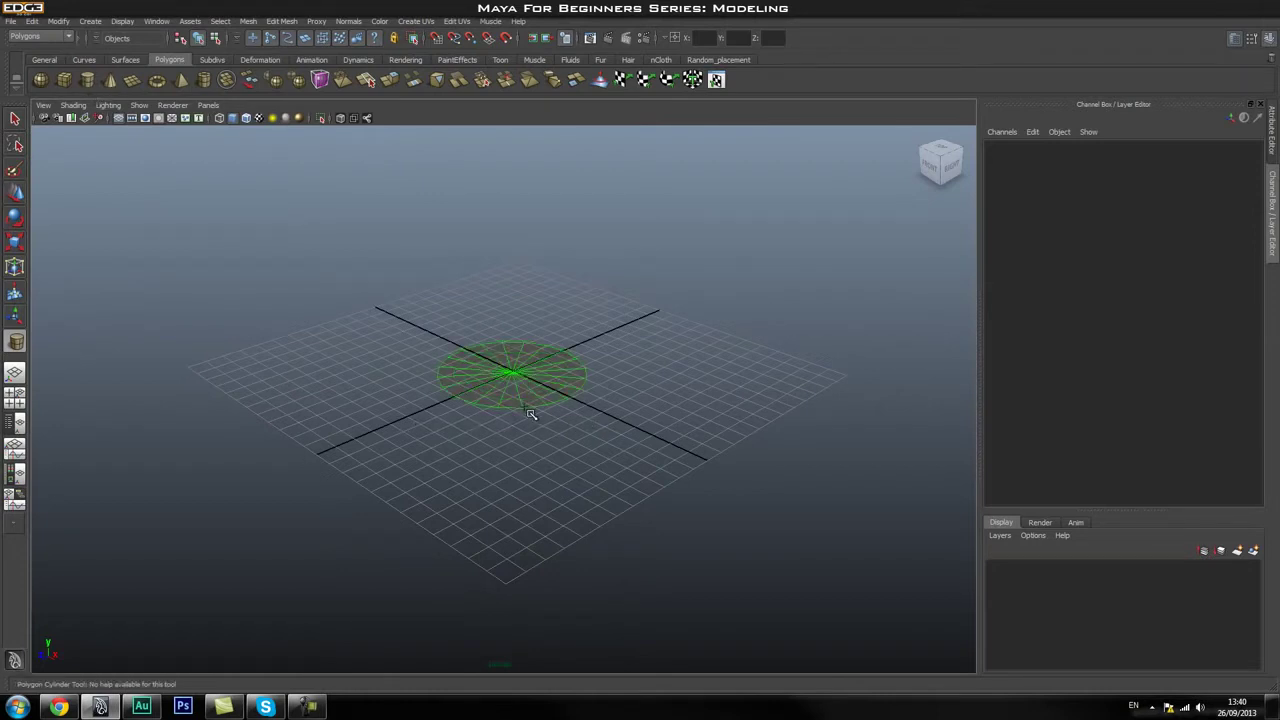
pyautogui.moveTo(531, 414); pyautogui.dragTo(526, 354)
pyautogui.keyDown('alt'); pyautogui.moveTo(374, 354); pyautogui.dragTo(597, 366, button='right'); pyautogui.keyUp('alt')
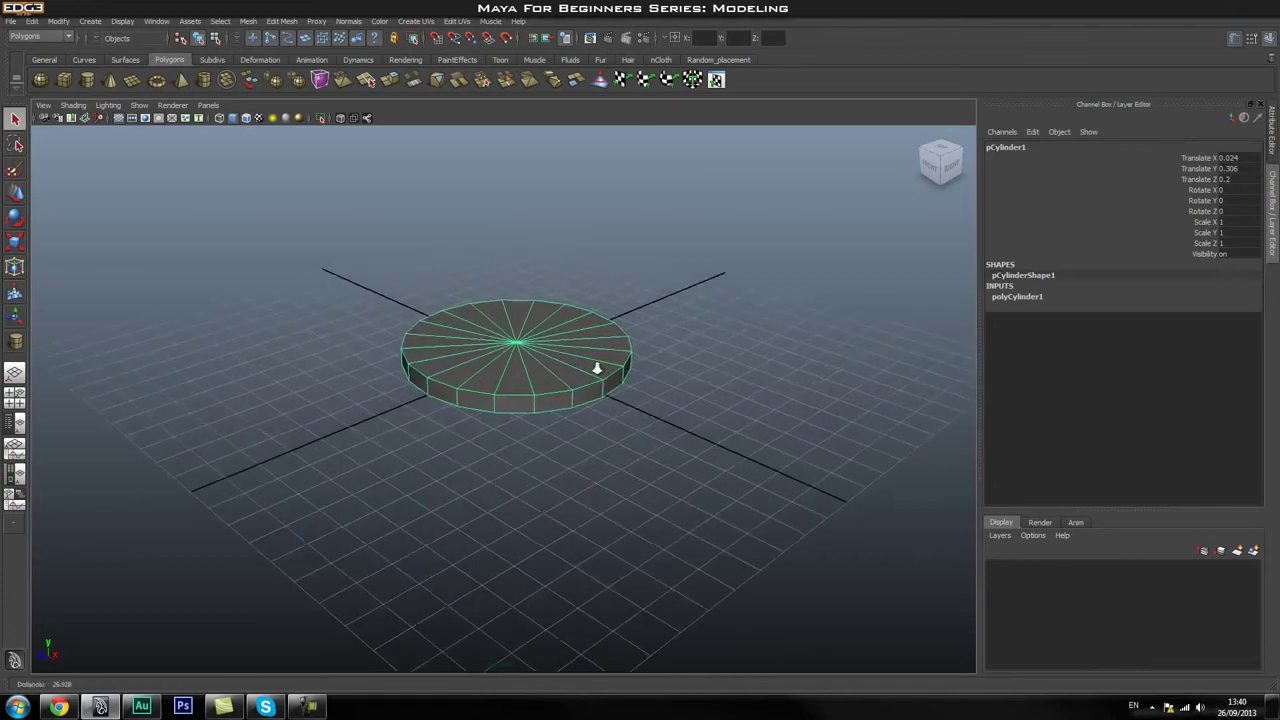
pyautogui.keyDown('alt'); pyautogui.moveTo(597, 366); pyautogui.dragTo(585, 409, button='middle'); pyautogui.keyUp('alt')
pyautogui.keyDown('alt'); pyautogui.moveTo(434, 408); pyautogui.dragTo(488, 411, button='right'); pyautogui.keyUp('alt')
pyautogui.keyDown('alt'); pyautogui.moveTo(488, 391); pyautogui.dragTo(485, 376, button='middle'); pyautogui.keyUp('alt')
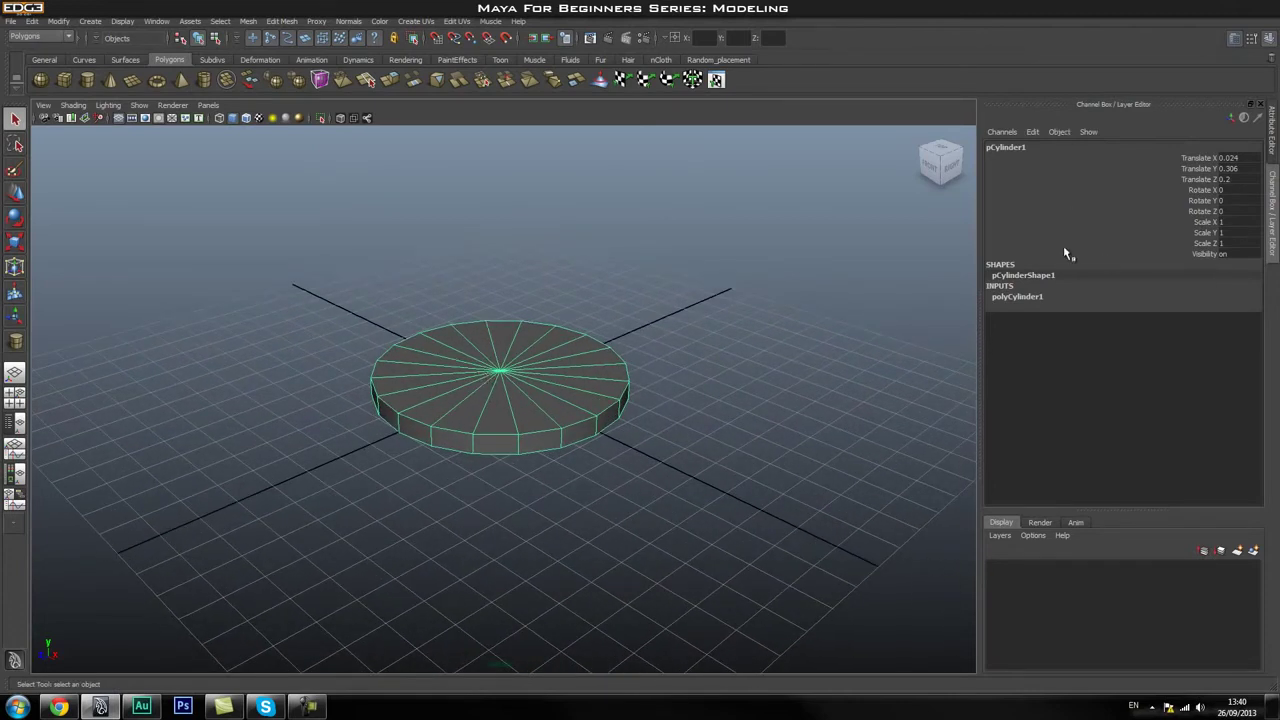
# Centre the cylinder on the grid by setting its Translate X and Translate Z to 0, keeping it selected
pyautogui.doubleClick(1229, 158)
pyautogui.write('0.')
pyautogui.doubleClick(1228, 179)
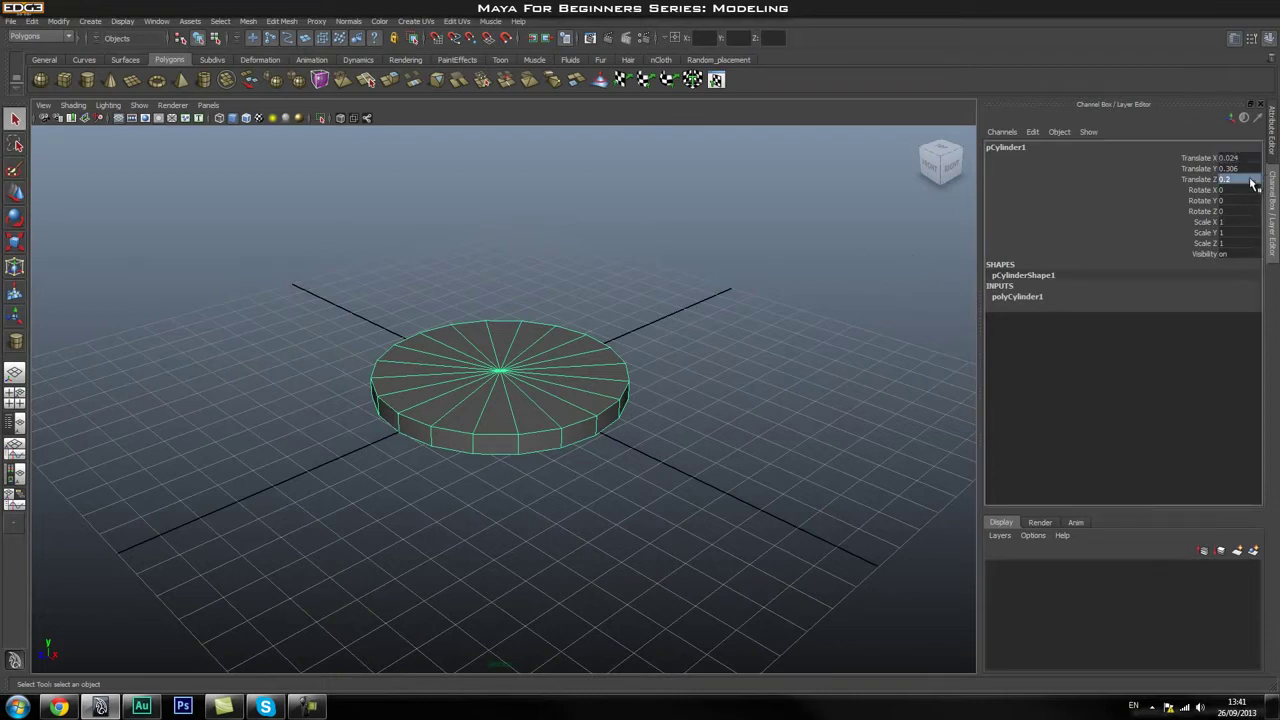
pyautogui.write('0')
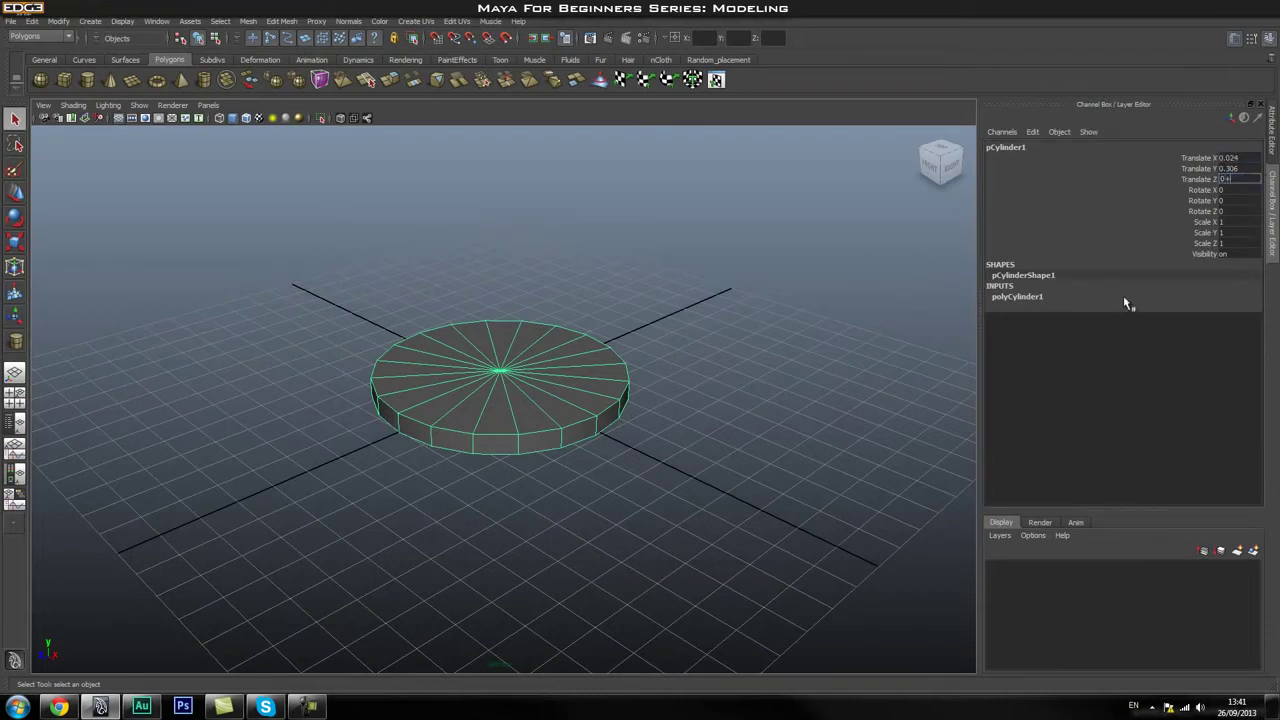
pyautogui.press('Return')
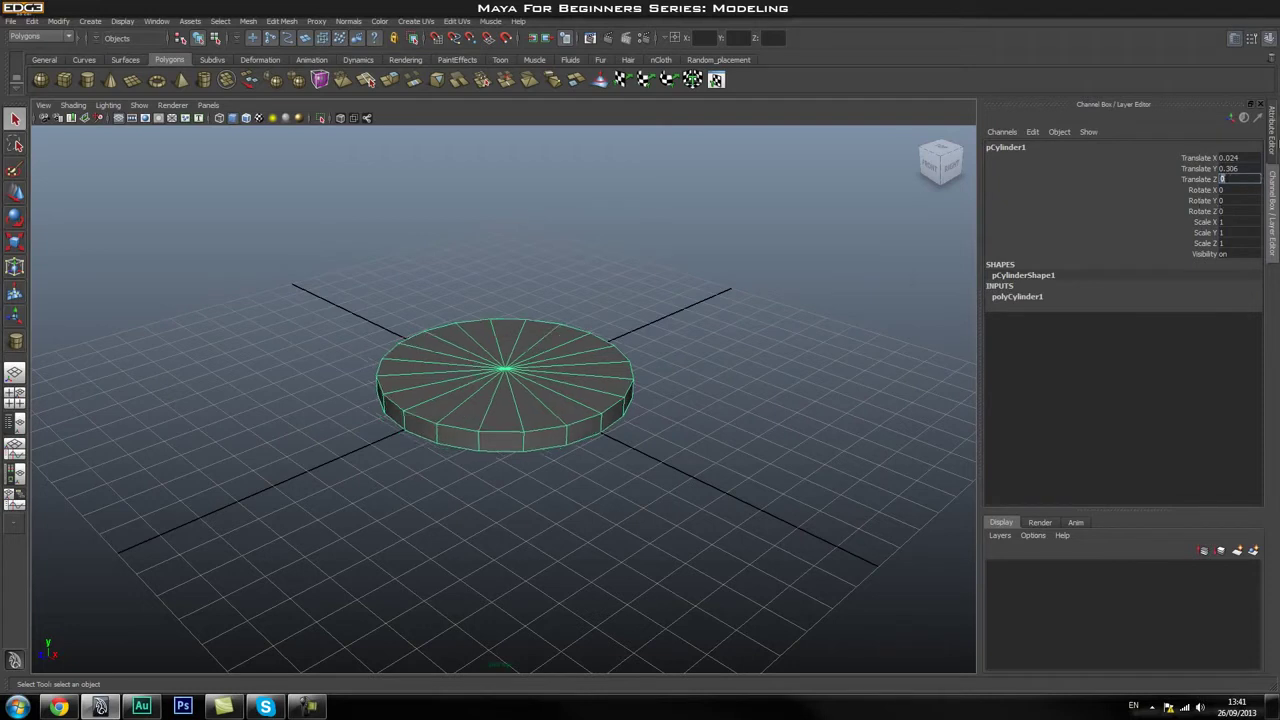
pyautogui.doubleClick(1246, 157)
pyautogui.write('0')
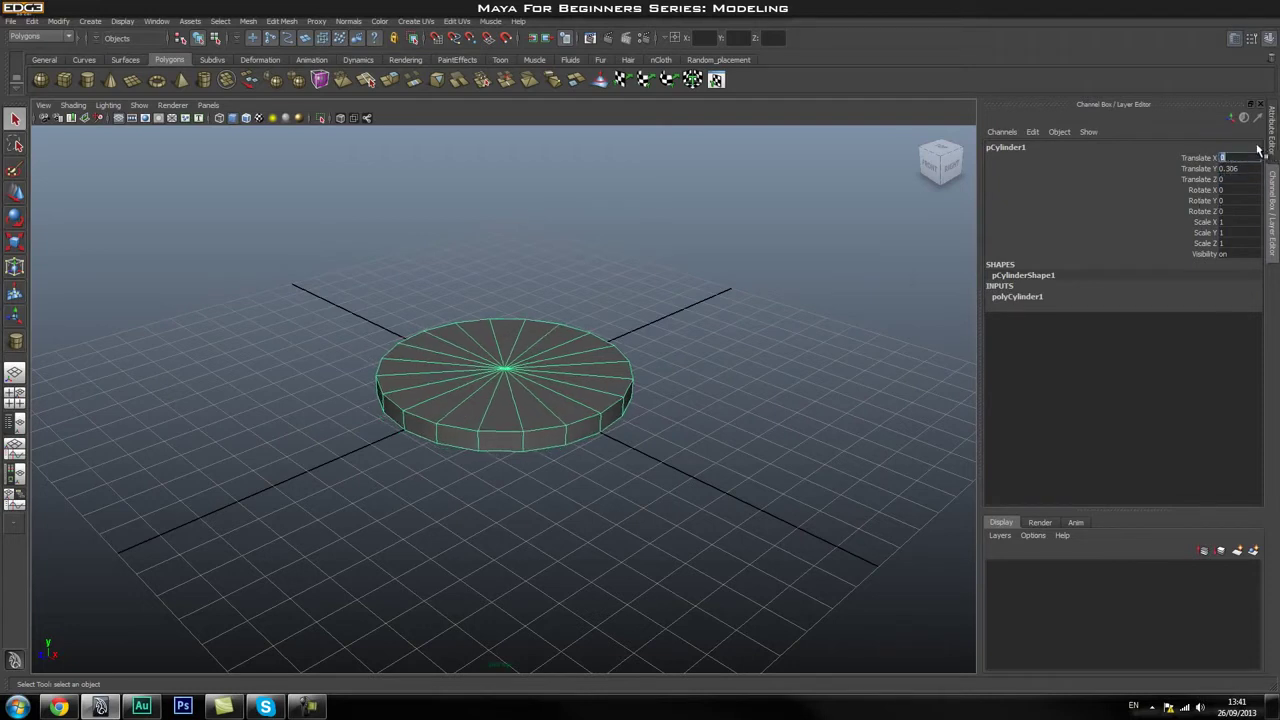
pyautogui.click(793, 318)
pyautogui.click(602, 405)
pyautogui.keyDown('alt'); pyautogui.moveTo(651, 457); pyautogui.dragTo(755, 397); pyautogui.keyUp('alt')
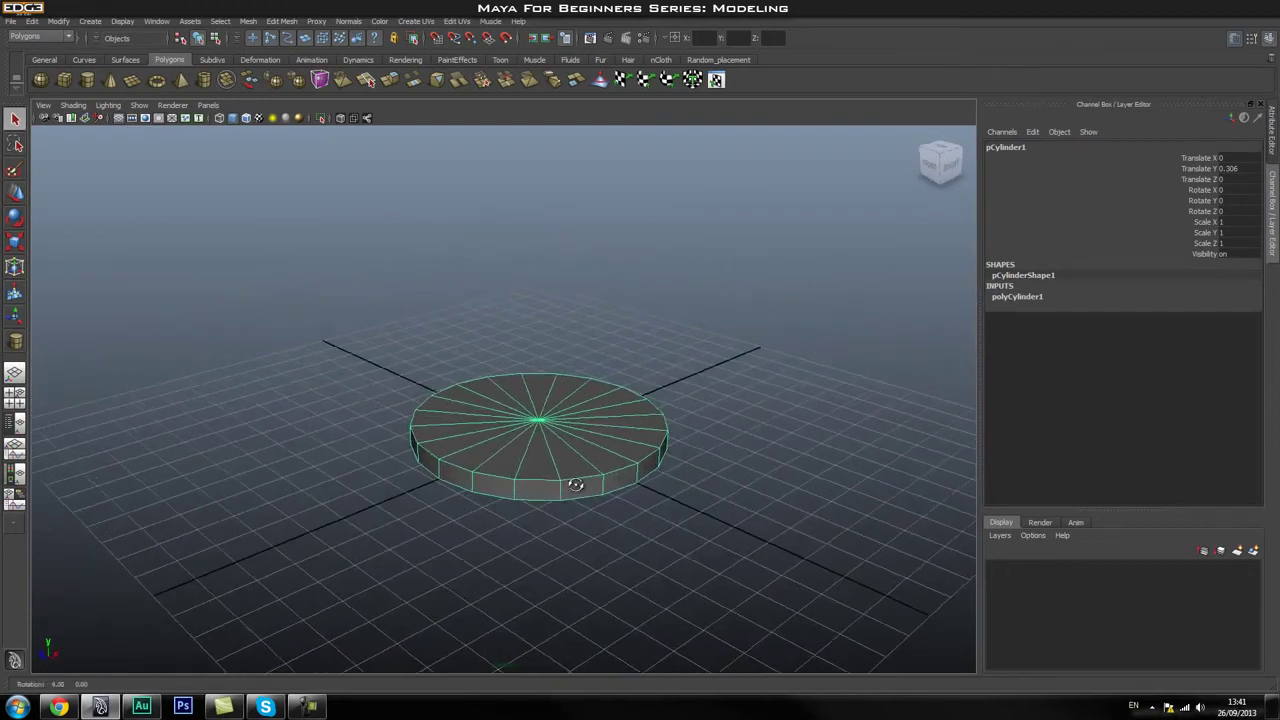
# Expand the cylinder's construction attributes and set its radius to 4.25 and its height to about 0.711
pyautogui.click(1028, 299)
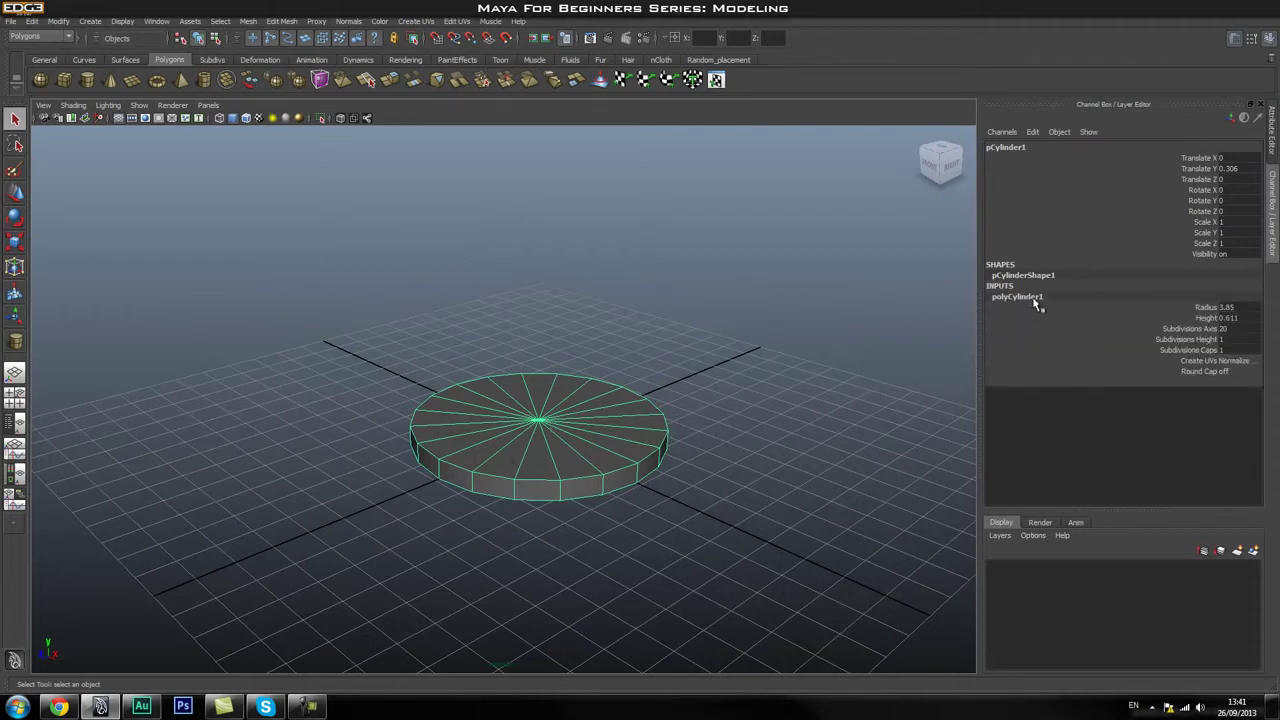
pyautogui.click(1207, 310)
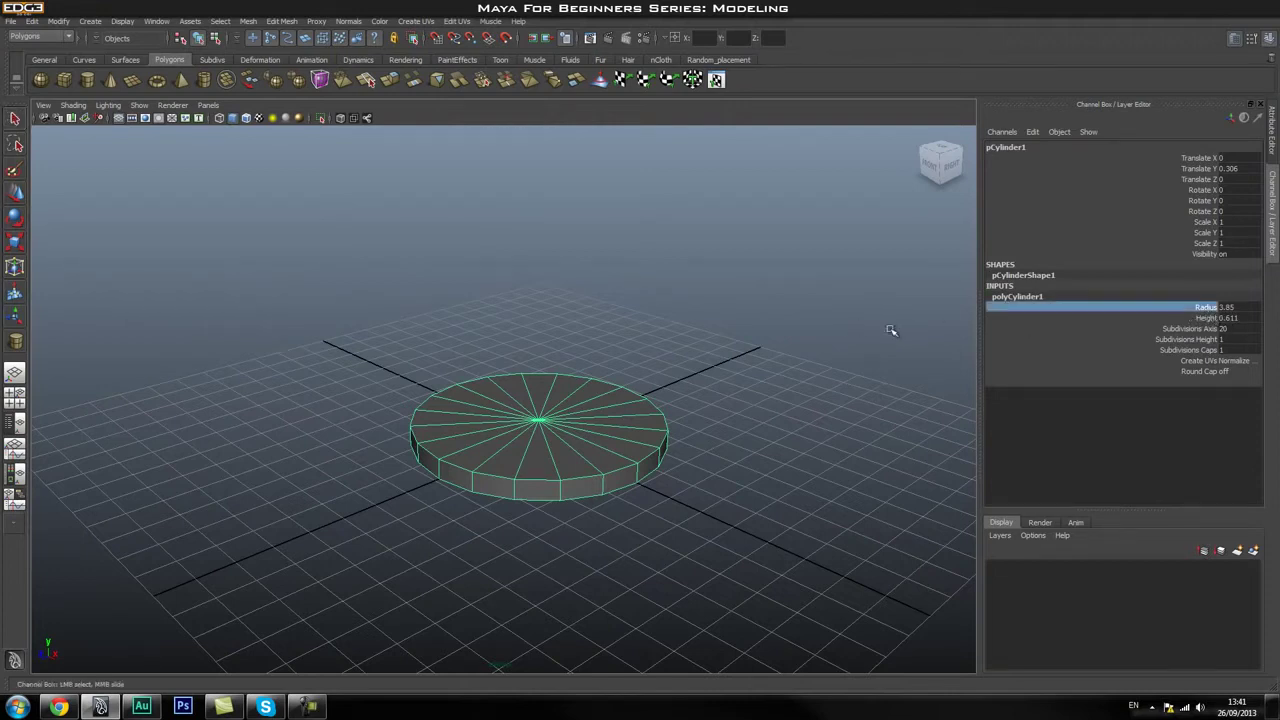
pyautogui.moveTo(891, 330)
pyautogui.mouseDown(button='middle')
pyautogui.moveTo(868, 331)
pyautogui.moveTo(893, 332)
pyautogui.mouseUp(button='middle')
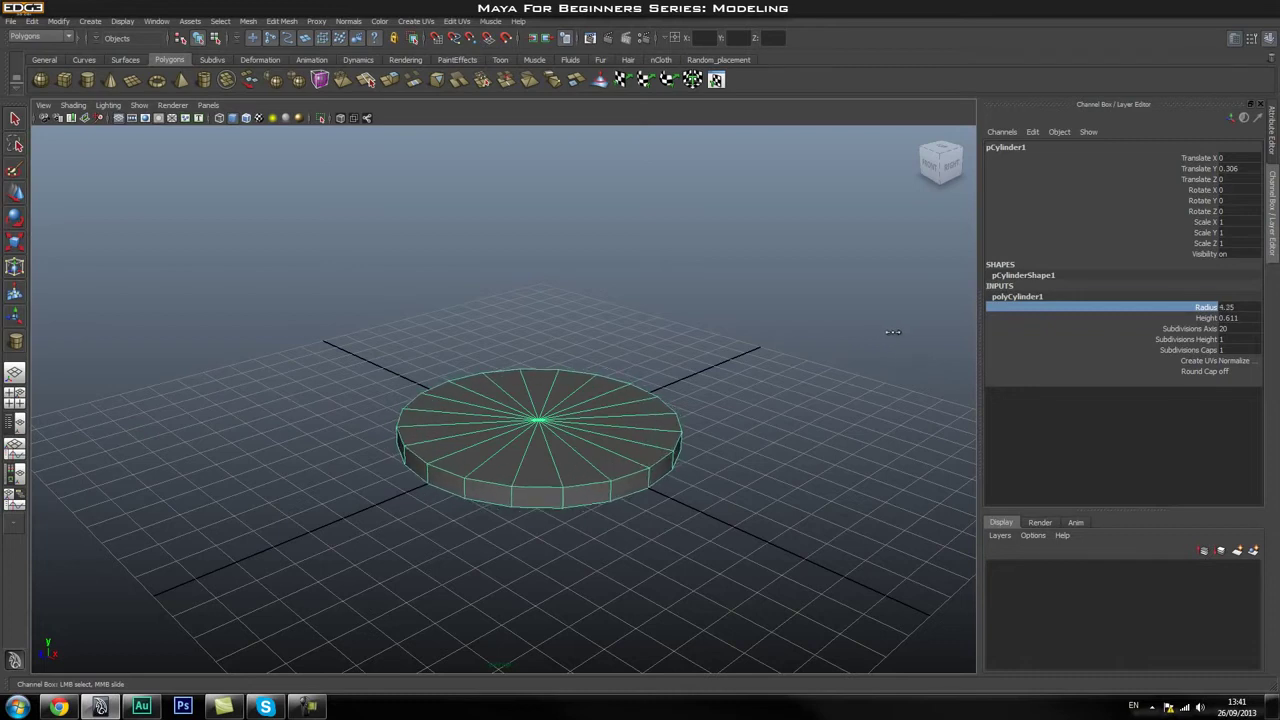
pyautogui.click(1205, 318)
pyautogui.moveTo(875, 296); pyautogui.dragTo(875, 297, button='middle')
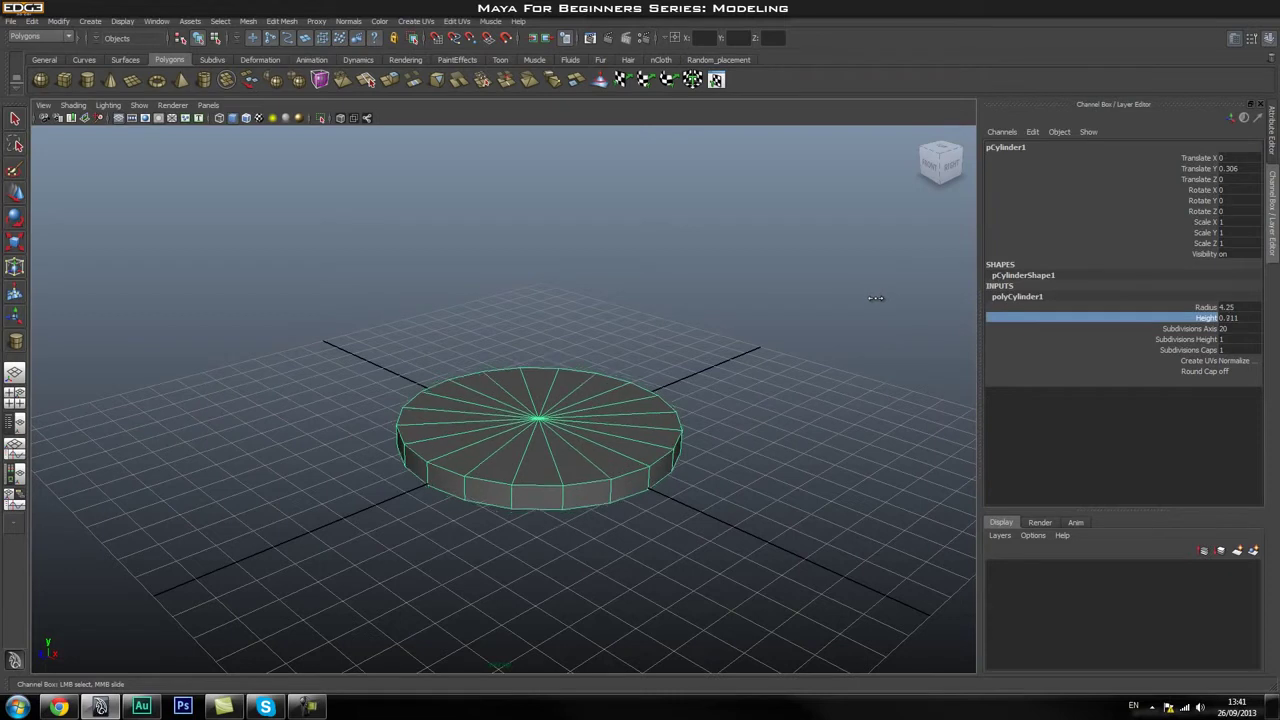
# Set the cylinder's Subdivisions Axis to 30
pyautogui.click(1190, 330)
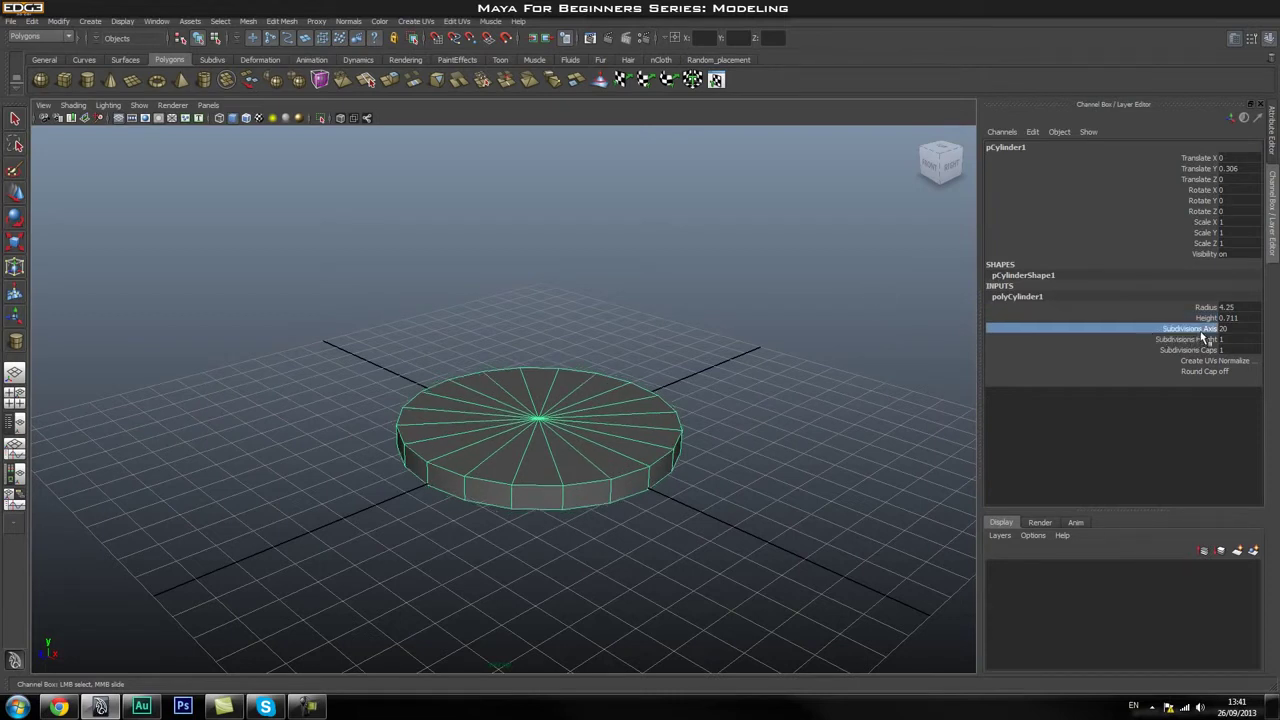
pyautogui.doubleClick(1226, 329)
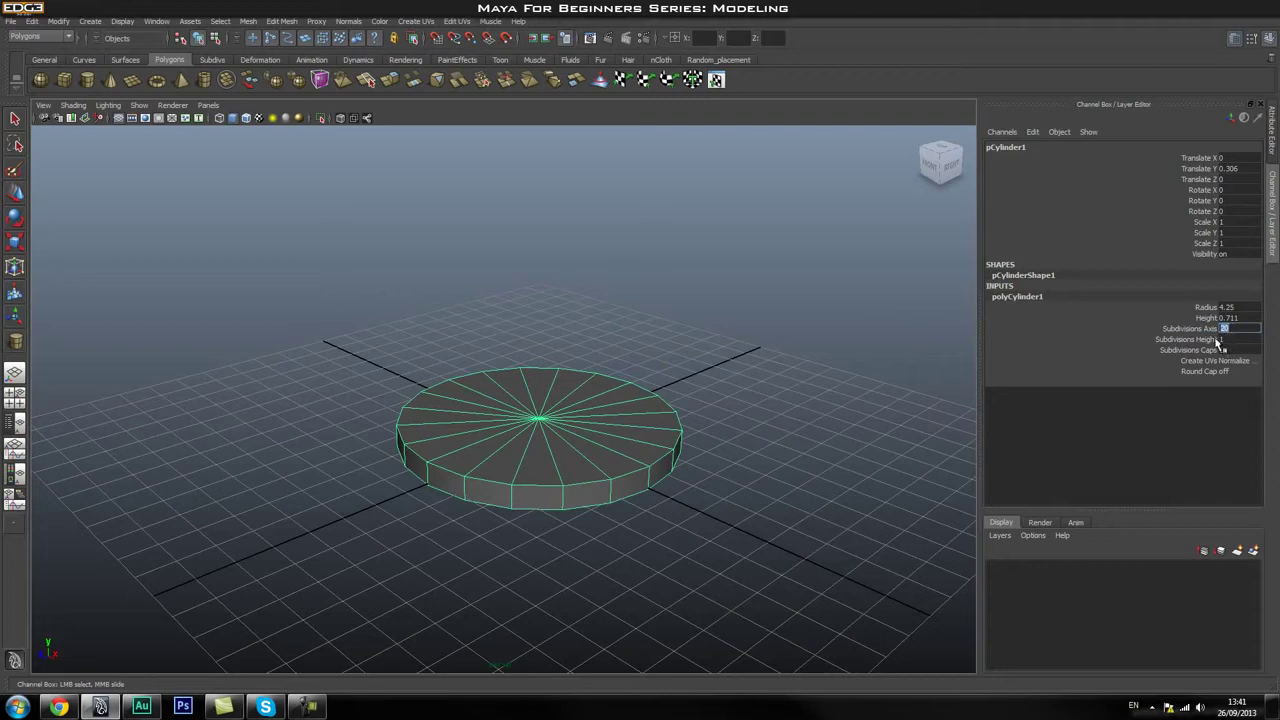
pyautogui.write('30')
pyautogui.press('Return')
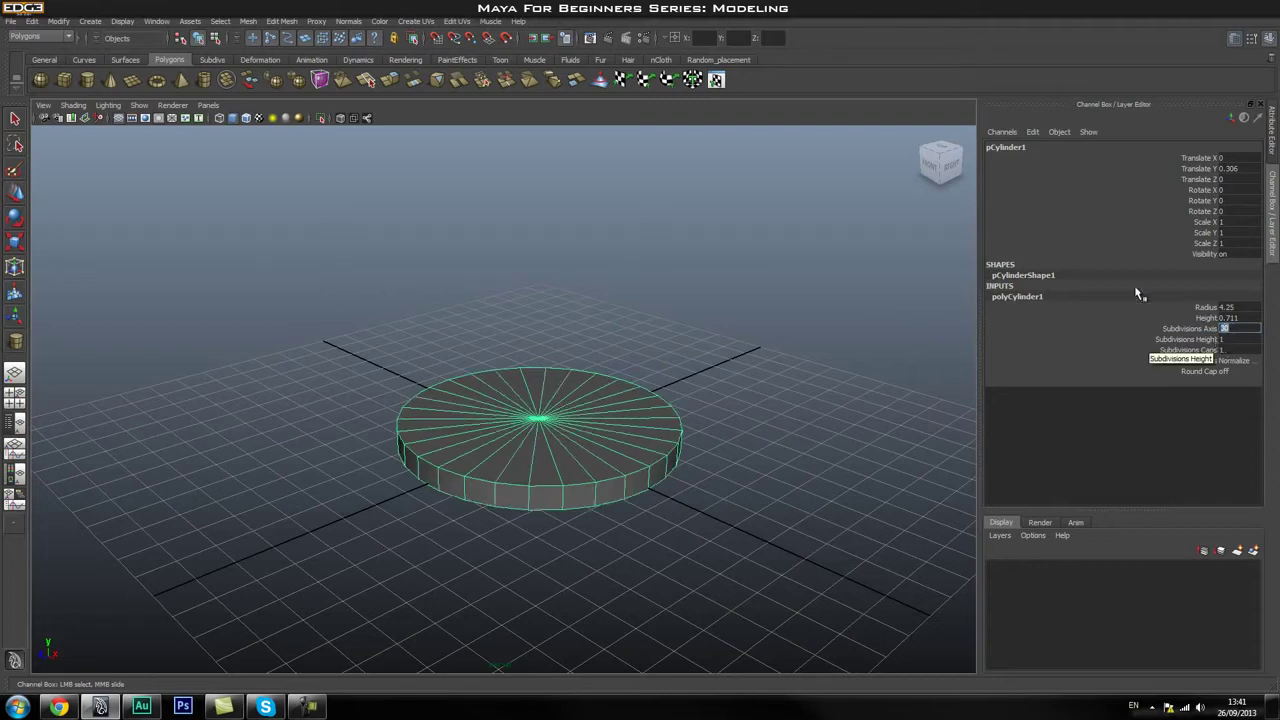
# Examine the smoothness of the cylinder's rim from several angles, both deselected and with its wireframe shown
pyautogui.click(766, 300)
pyautogui.moveTo(641, 474)
pyautogui.keyDown('alt'); pyautogui.mouseDown()
pyautogui.moveTo(597, 460)
pyautogui.moveTo(634, 471)
pyautogui.mouseUp(); pyautogui.keyUp('alt')
pyautogui.keyDown('alt'); pyautogui.moveTo(634, 466); pyautogui.dragTo(628, 428, button='right'); pyautogui.keyUp('alt')
pyautogui.keyDown('alt'); pyautogui.moveTo(628, 428); pyautogui.dragTo(621, 406, button='middle'); pyautogui.keyUp('alt')
pyautogui.keyDown('alt'); pyautogui.moveTo(682, 394); pyautogui.dragTo(641, 391, button='right'); pyautogui.keyUp('alt')
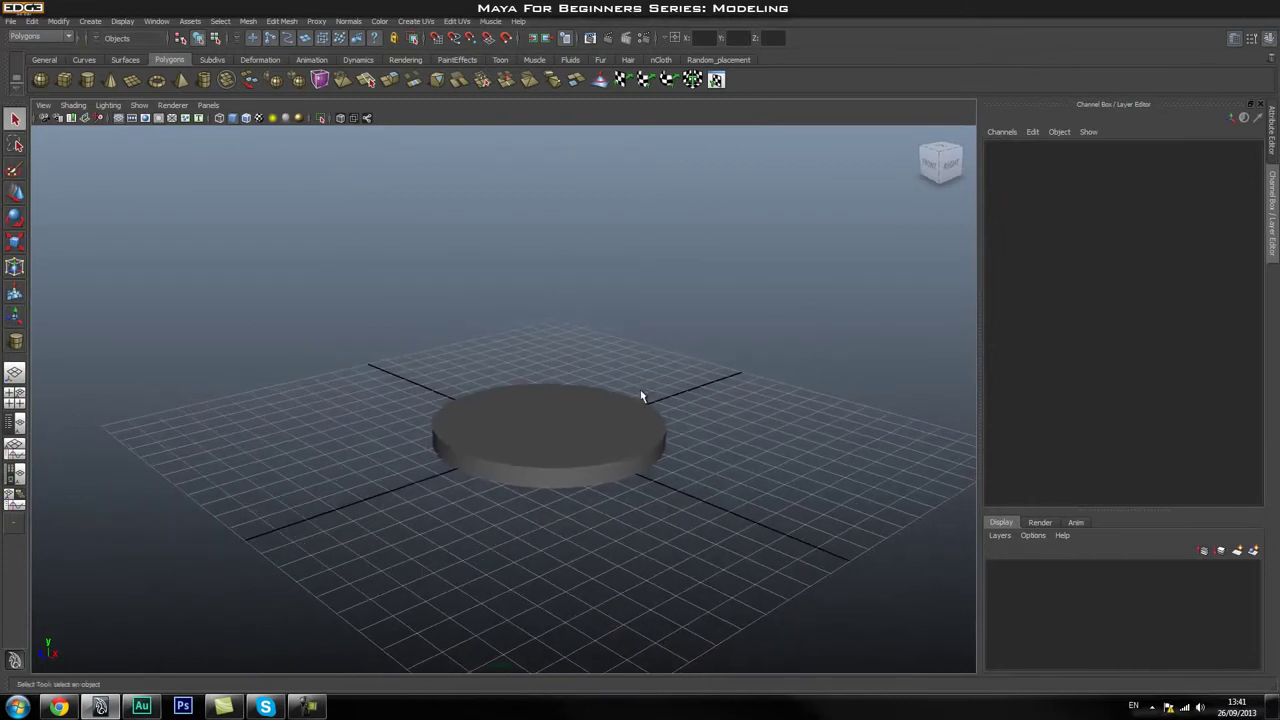
pyautogui.keyDown('alt'); pyautogui.moveTo(622, 426); pyautogui.dragTo(589, 437); pyautogui.keyUp('alt')
pyautogui.keyDown('alt'); pyautogui.moveTo(589, 437); pyautogui.dragTo(563, 414, button='middle'); pyautogui.keyUp('alt')
pyautogui.moveTo(463, 411)
pyautogui.keyDown('alt'); pyautogui.mouseDown(button='right')
pyautogui.moveTo(623, 420)
pyautogui.moveTo(446, 410)
pyautogui.mouseUp(button='right'); pyautogui.keyUp('alt')
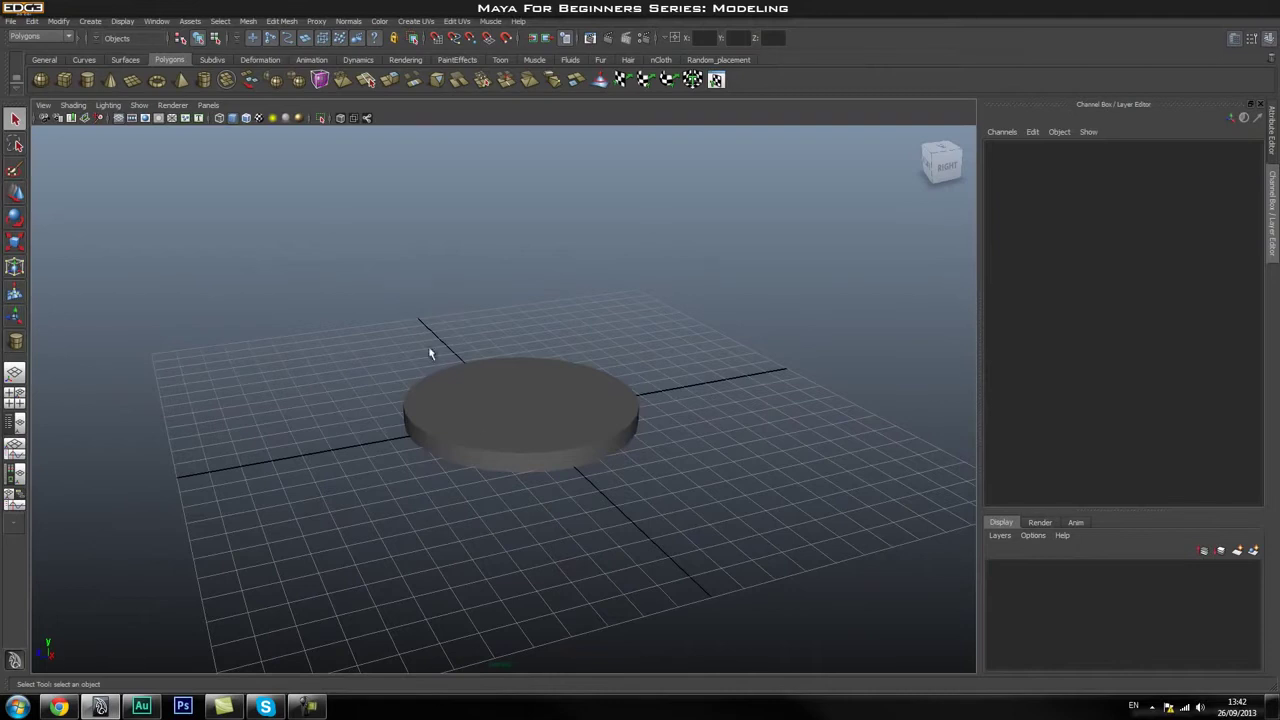
pyautogui.click(500, 406)
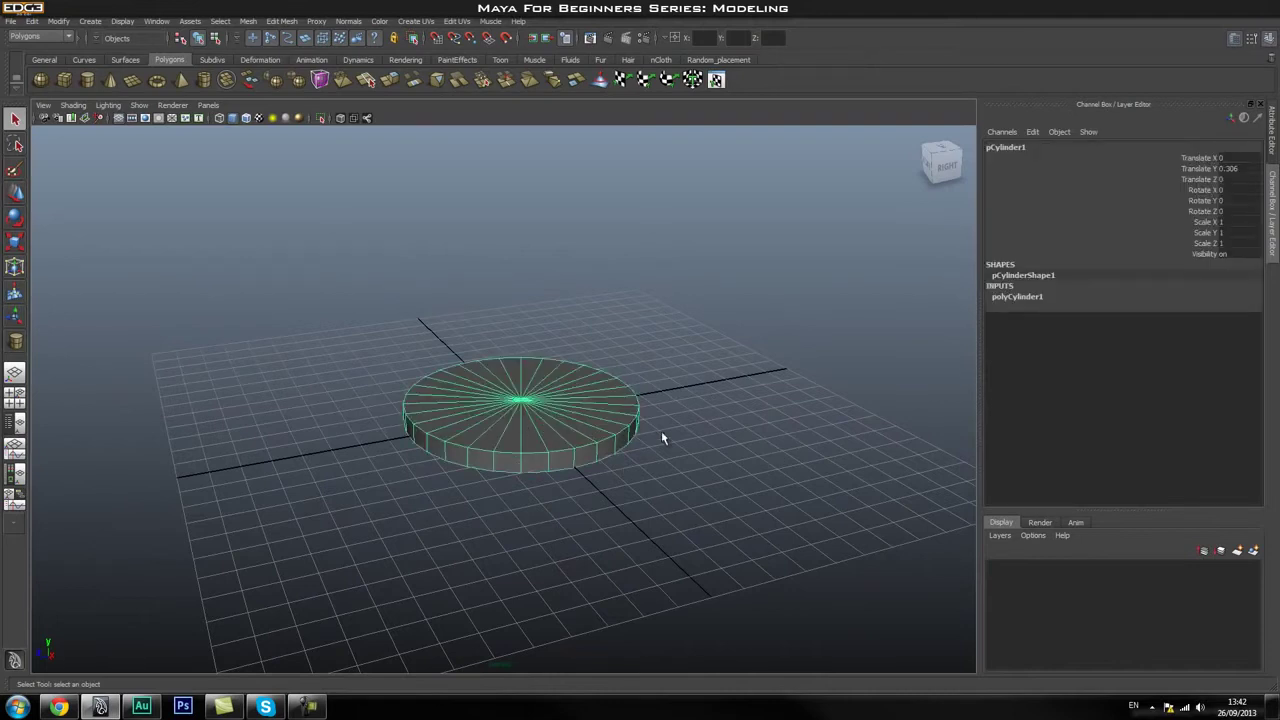
pyautogui.scroll(6, 663, 433)
pyautogui.keyDown('alt'); pyautogui.moveTo(430, 433); pyautogui.dragTo(491, 445); pyautogui.keyUp('alt')
pyautogui.scroll(-5, 491, 445)
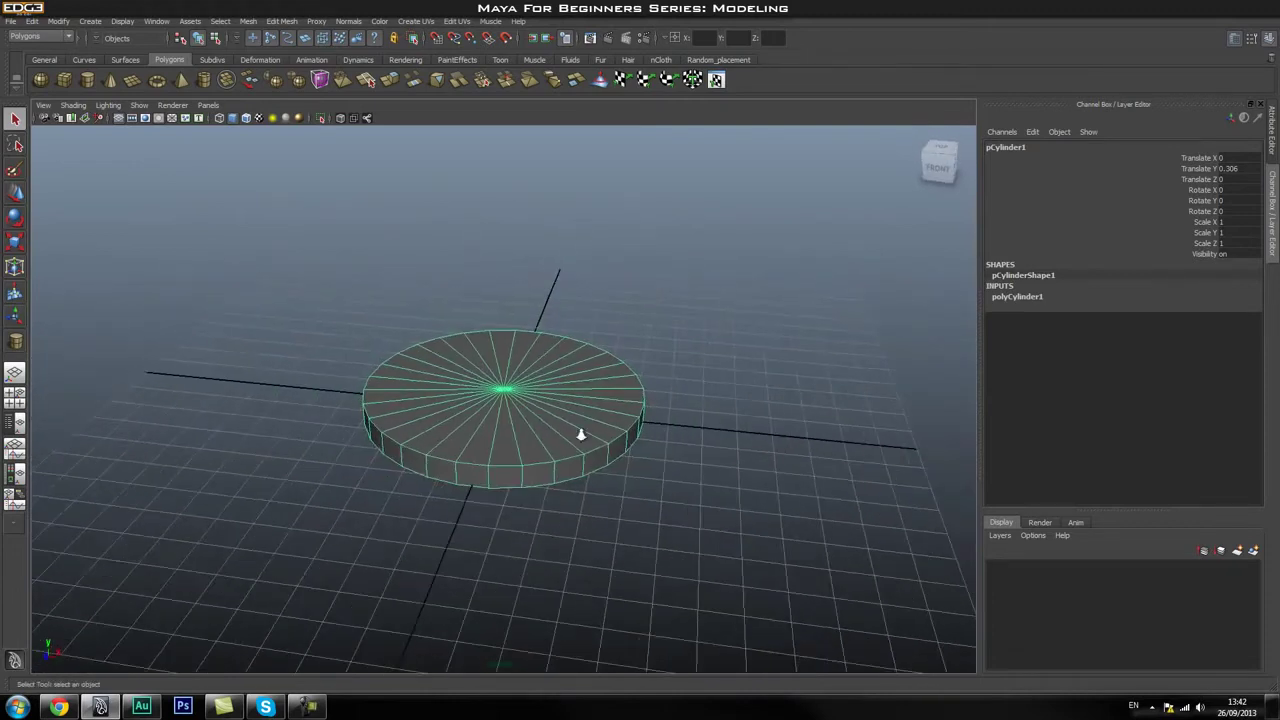
pyautogui.keyDown('alt'); pyautogui.moveTo(580, 437); pyautogui.dragTo(697, 409); pyautogui.keyUp('alt')
pyautogui.scroll(3, 680, 397)
pyautogui.keyDown('alt'); pyautogui.moveTo(666, 350); pyautogui.dragTo(688, 340, button='middle'); pyautogui.keyUp('alt')
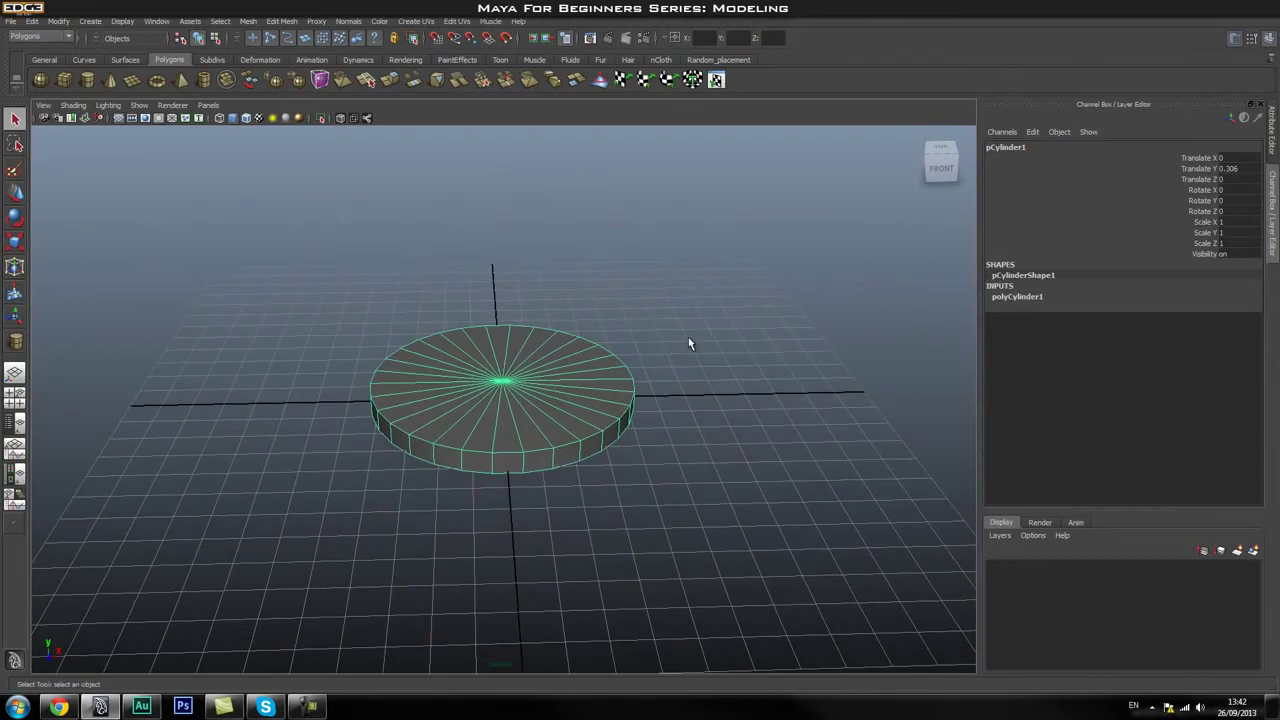
# Duplicate the cylinder and raise the copy to a Translate Y of about 0.82
pyautogui.click(688, 340)
pyautogui.click(494, 377)
pyautogui.keyDown('alt'); pyautogui.moveTo(500, 396); pyautogui.dragTo(557, 401, button='right'); pyautogui.keyUp('alt')
pyautogui.hotkey('ctrl', 'd')
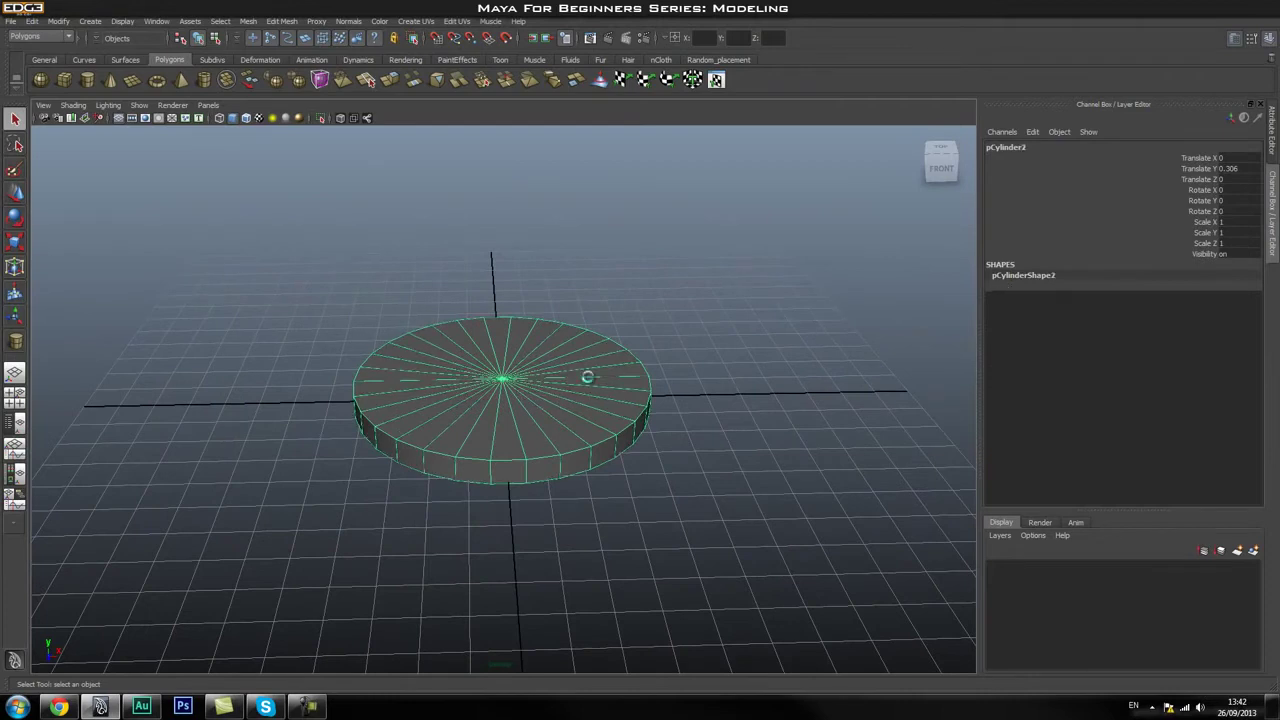
pyautogui.press('w')
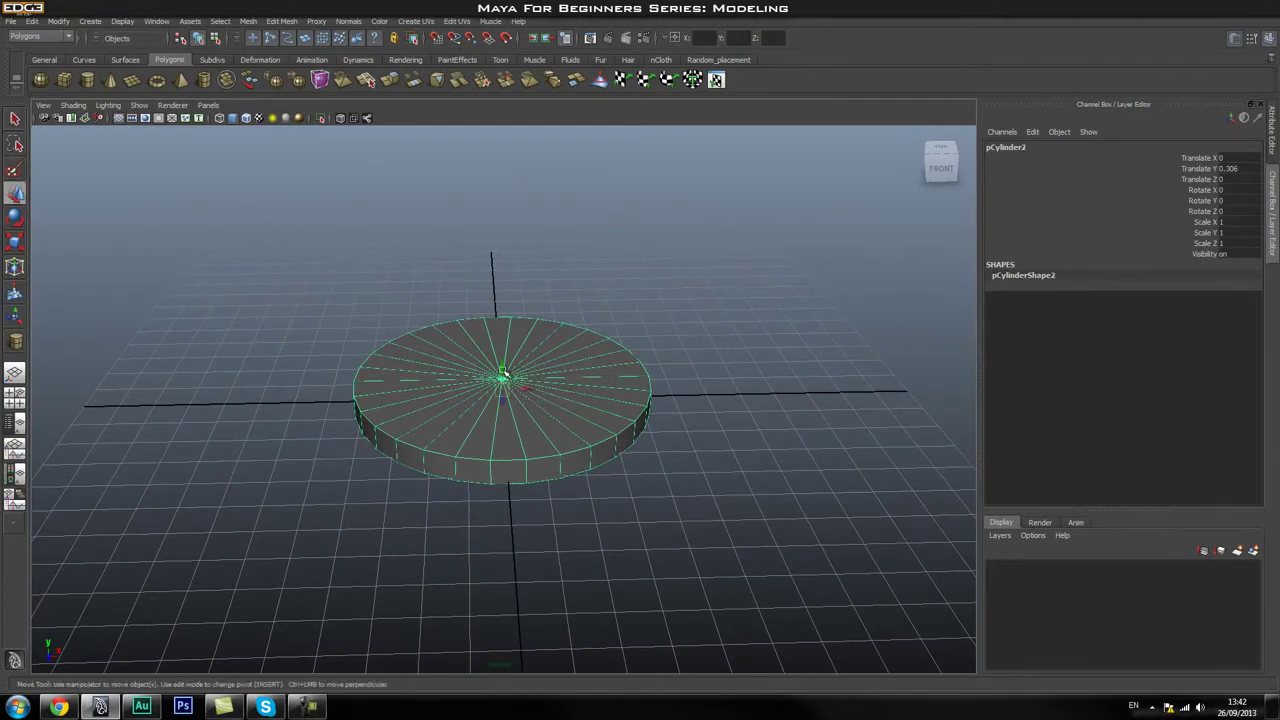
pyautogui.moveTo(504, 373); pyautogui.dragTo(504, 358)
# Scale the duplicate uniformly to about 0.971 and lower it into the base disc, at a Translate Y of about 0.564
pyautogui.press('r')
pyautogui.click(505, 372)
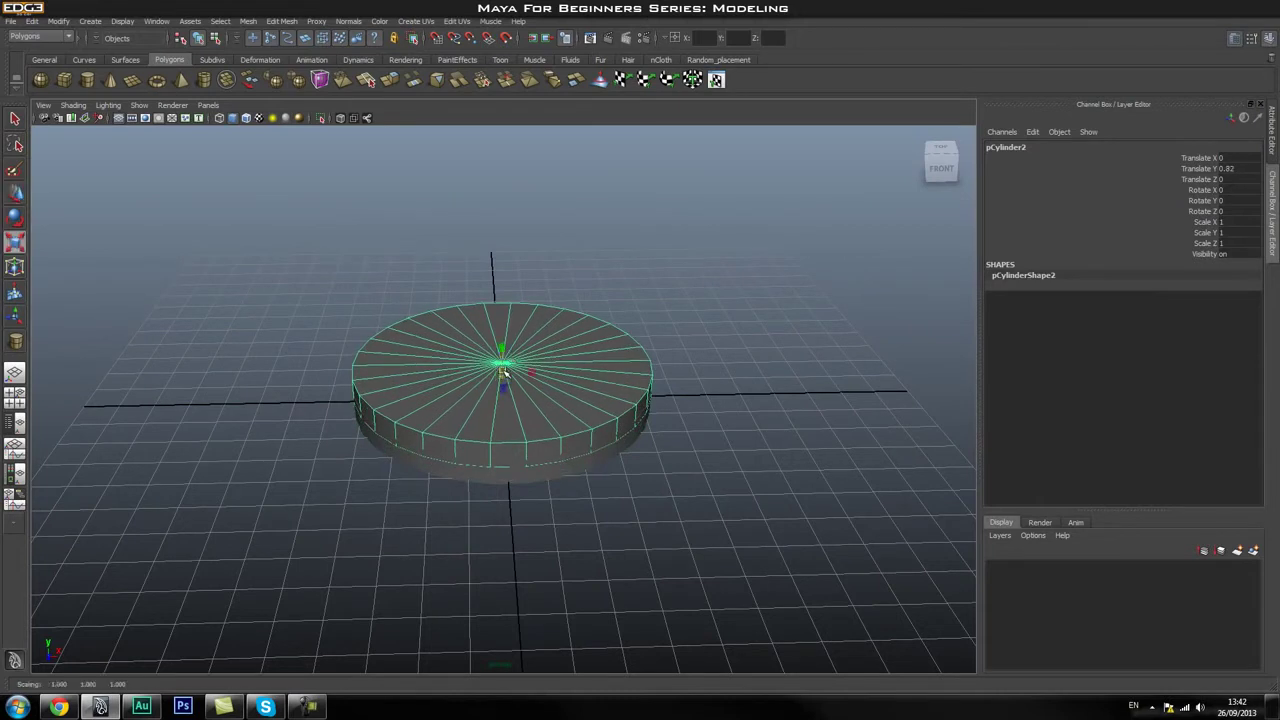
pyautogui.moveTo(505, 372); pyautogui.dragTo(501, 367)
pyautogui.press('w')
pyautogui.click(684, 388)
pyautogui.keyDown('alt'); pyautogui.moveTo(648, 444); pyautogui.dragTo(483, 434); pyautogui.keyUp('alt')
pyautogui.click(425, 410)
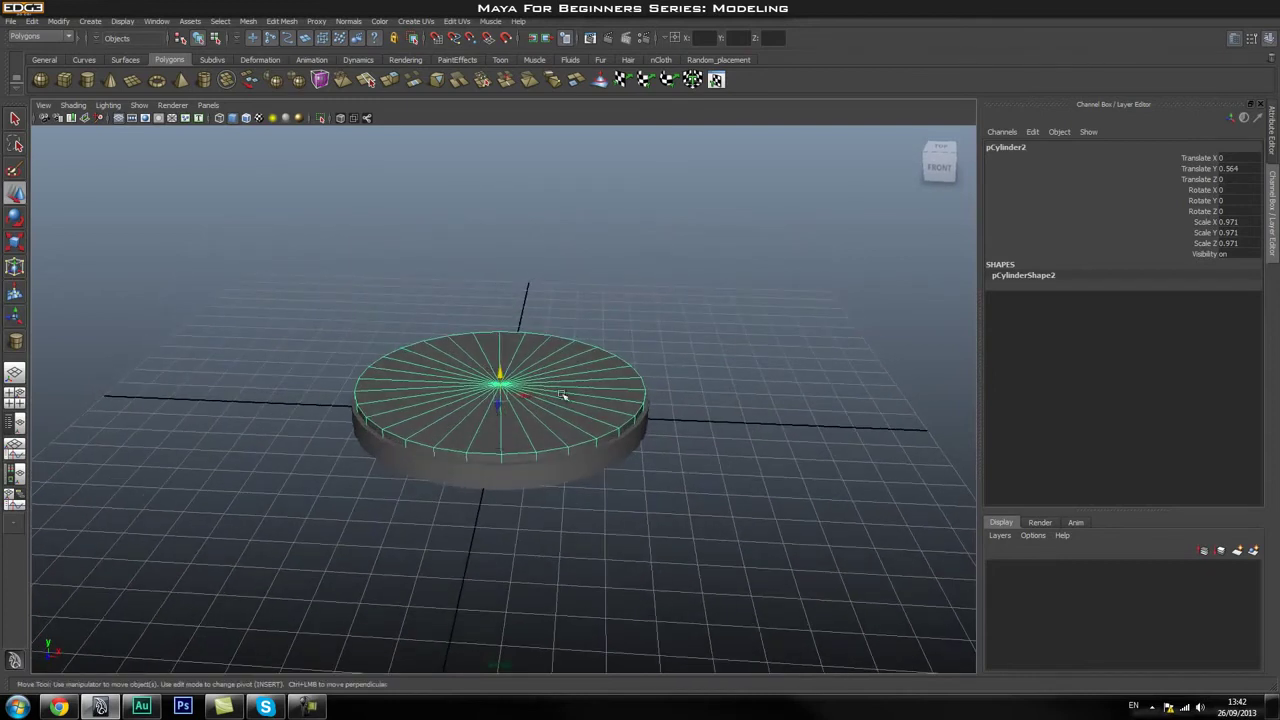
# Make the upper cylinder a live surface
pyautogui.keyDown('alt'); pyautogui.moveTo(569, 397); pyautogui.dragTo(616, 400); pyautogui.keyUp('alt')
pyautogui.keyDown('alt'); pyautogui.moveTo(459, 396); pyautogui.dragTo(554, 449); pyautogui.keyUp('alt')
pyautogui.keyDown('alt'); pyautogui.moveTo(525, 443); pyautogui.dragTo(515, 372); pyautogui.keyUp('alt')
pyautogui.press('space')
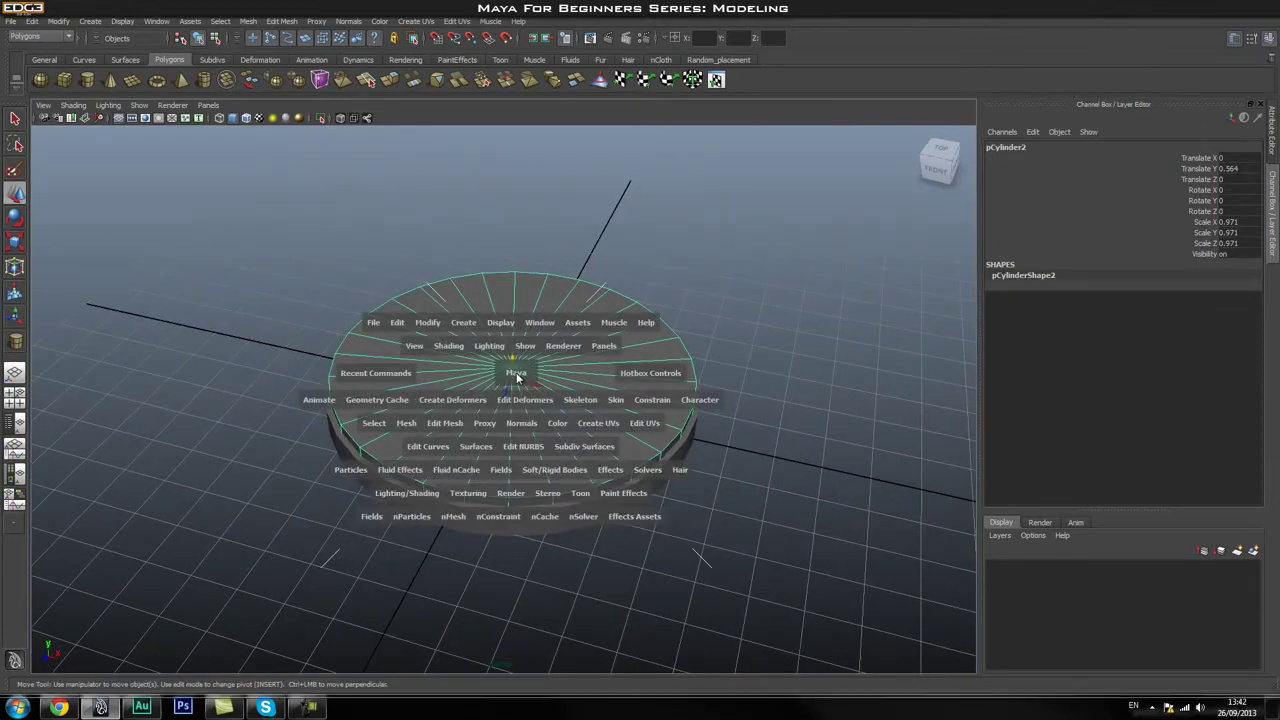
pyautogui.click(432, 323)
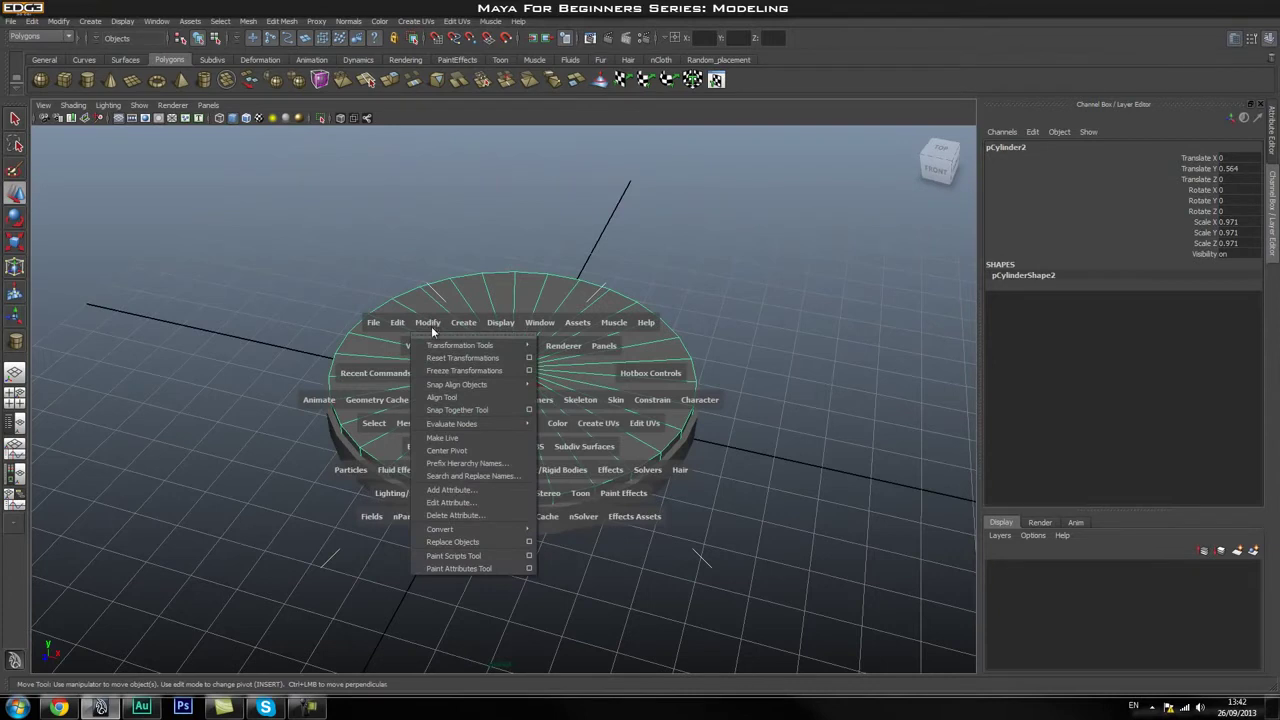
pyautogui.click(451, 440)
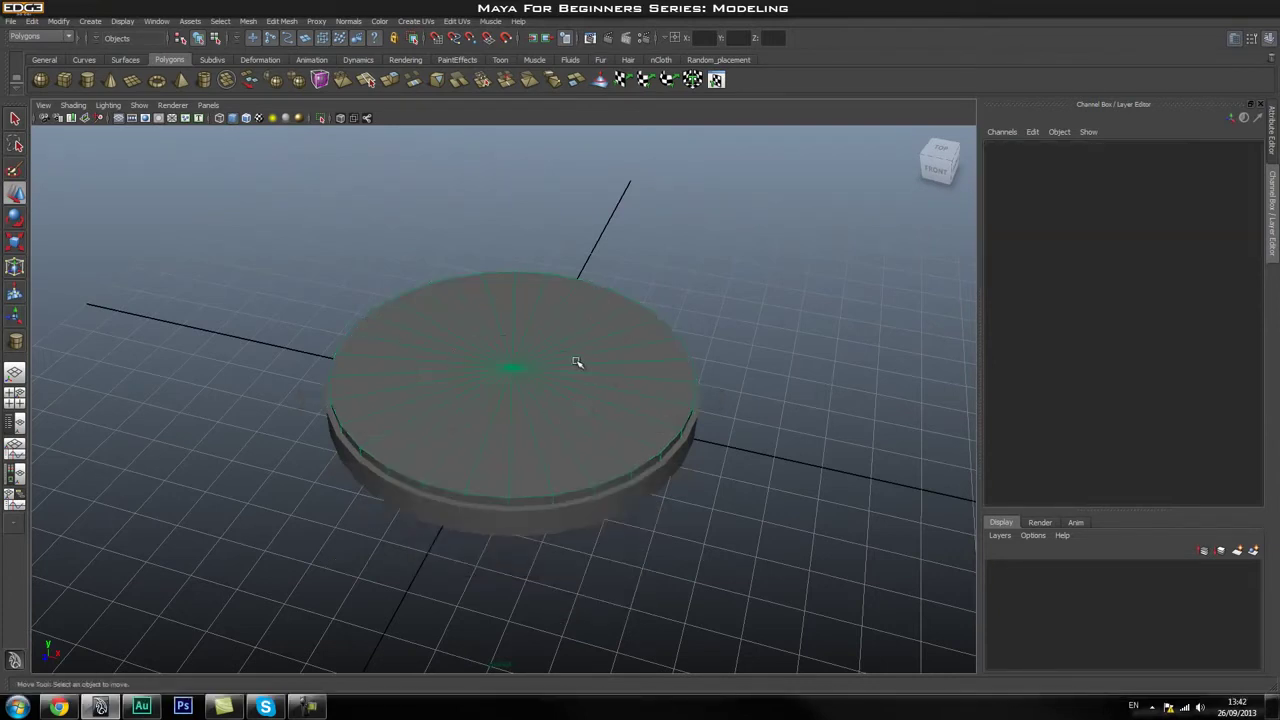
# Try drawing a tall, thin polygon cylinder on the live disc's surface and delete it
pyautogui.scroll(-2, 596, 376)
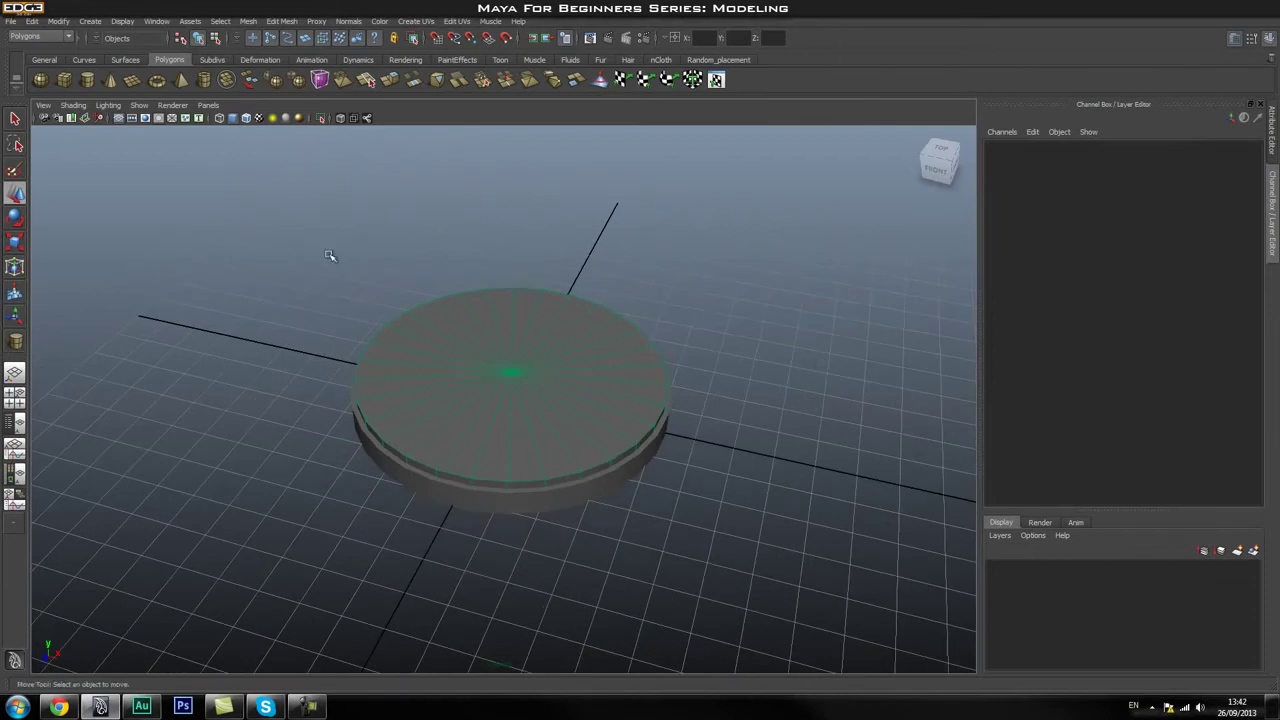
pyautogui.click(87, 80)
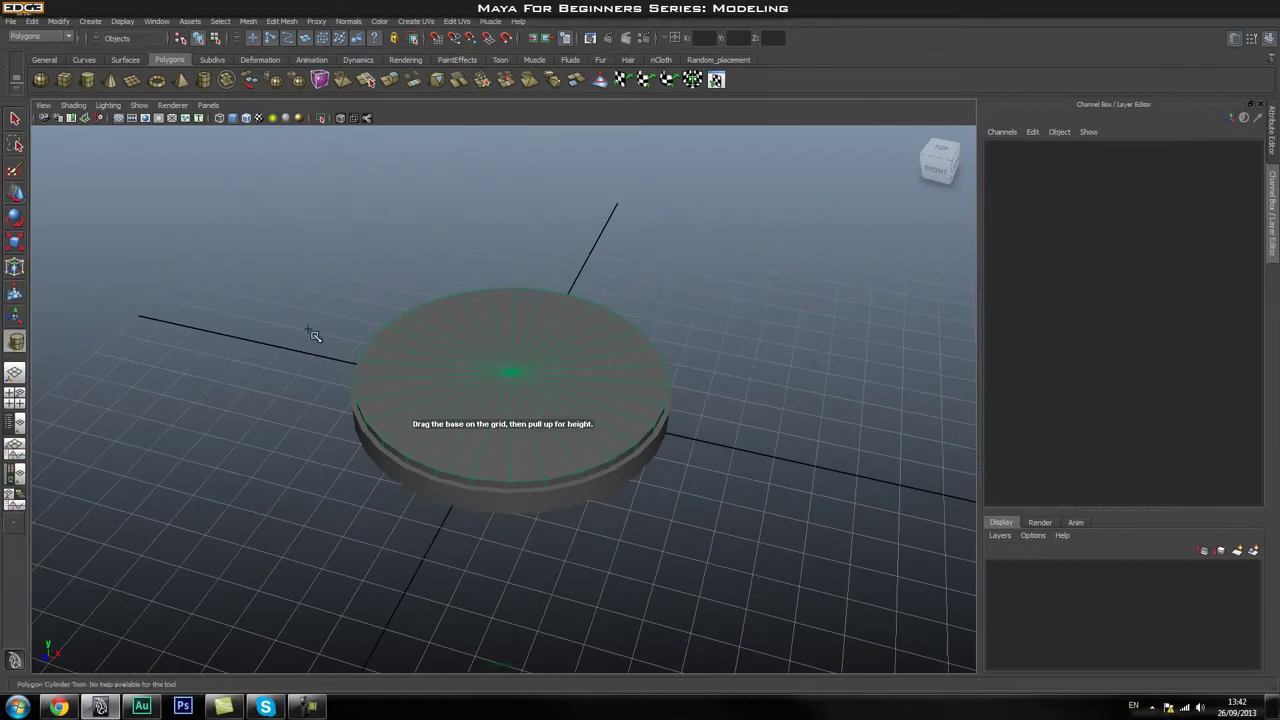
pyautogui.moveTo(446, 350); pyautogui.dragTo(418, 314)
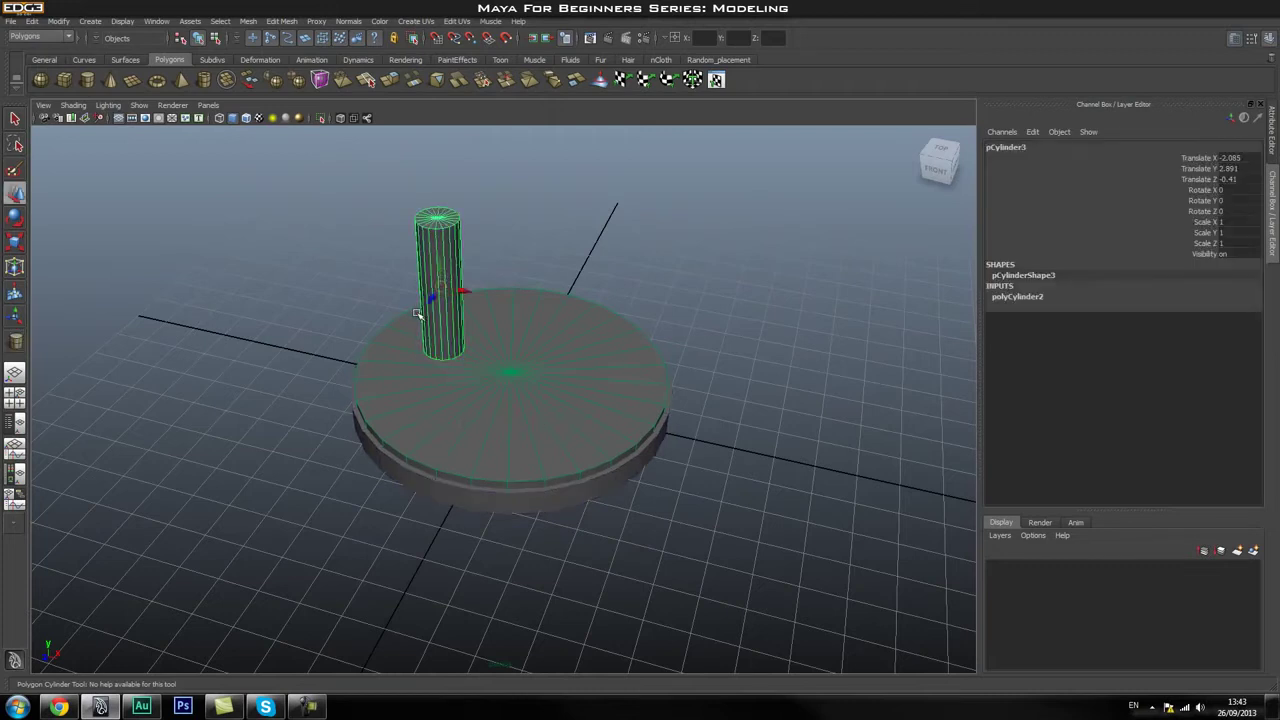
pyautogui.press('Delete')
pyautogui.press('w')
# Review the Make Live and Make Not Live commands with the lower cylinder selected and deselected, leaving the live surface active
pyautogui.click(519, 341)
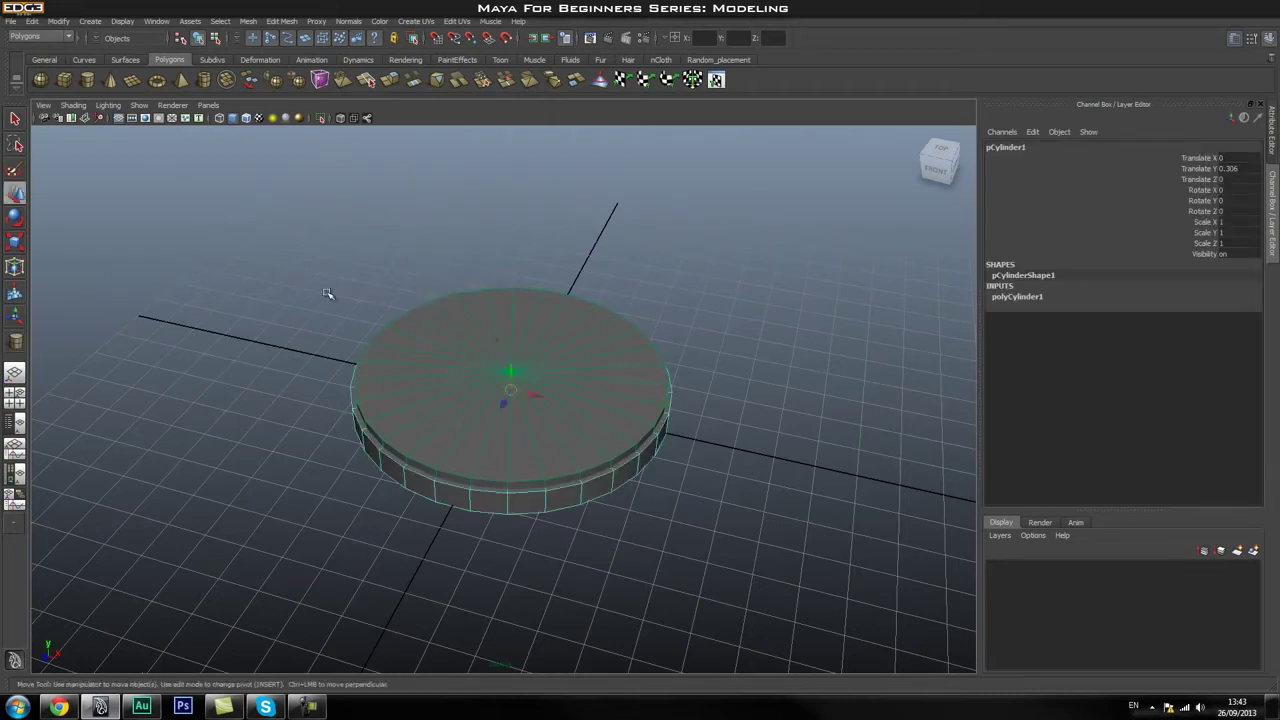
pyautogui.click(60, 22)
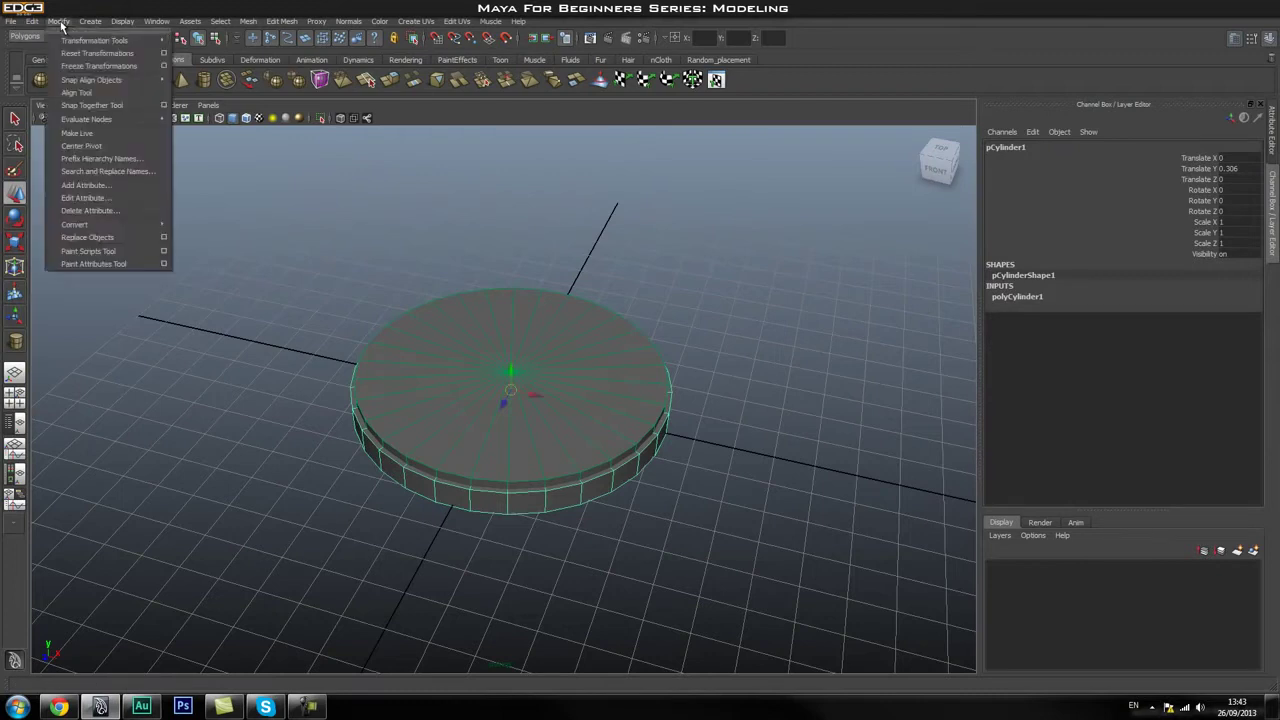
pyautogui.click(390, 226)
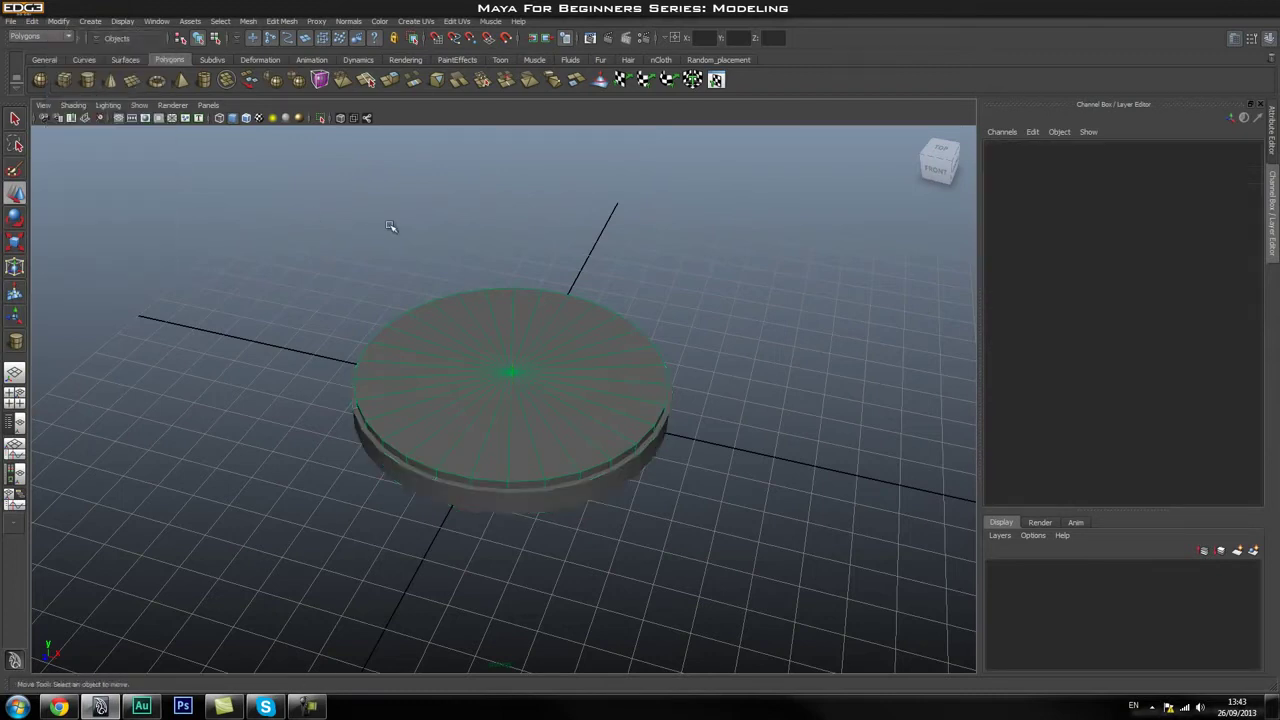
pyautogui.press('space')
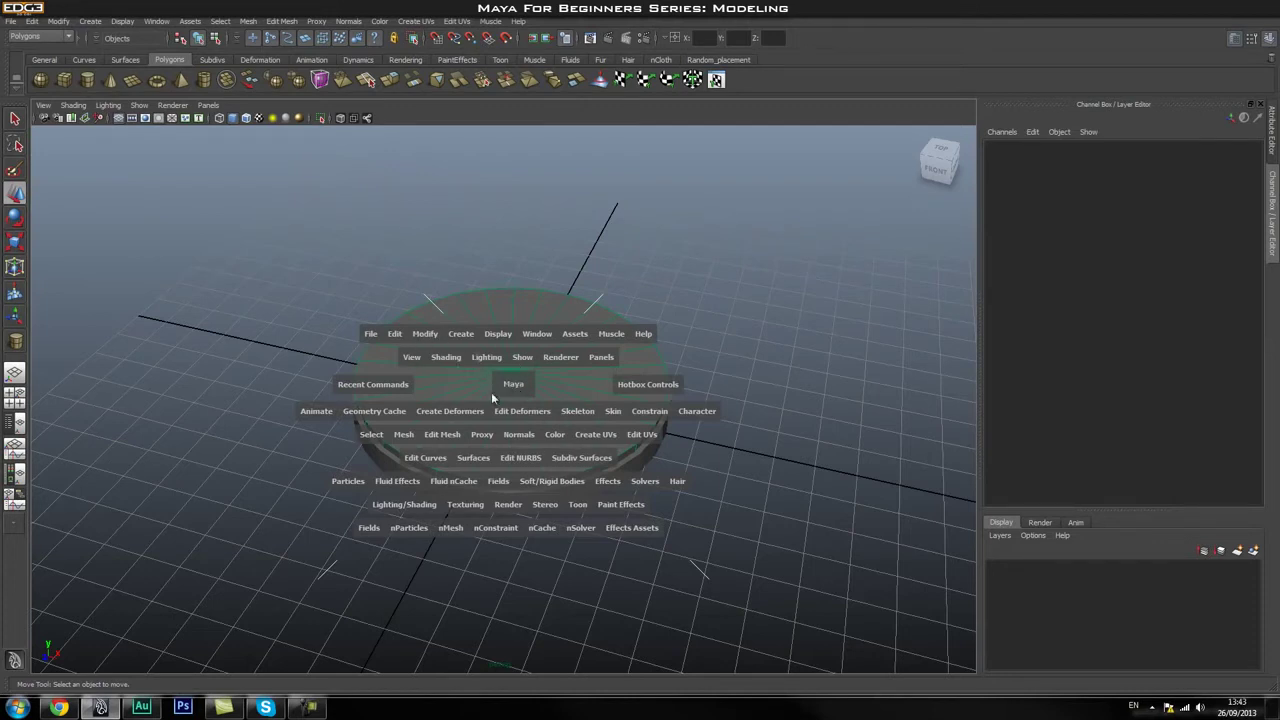
pyautogui.click(425, 334)
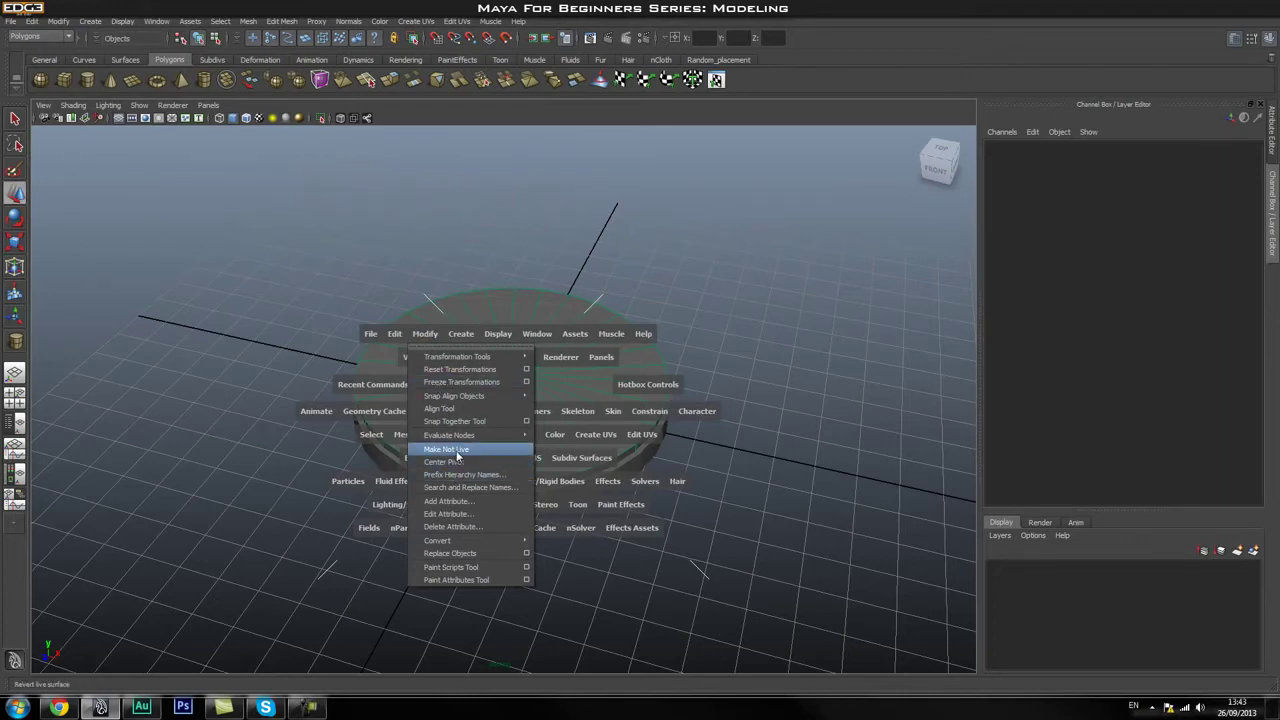
pyautogui.click(138, 303)
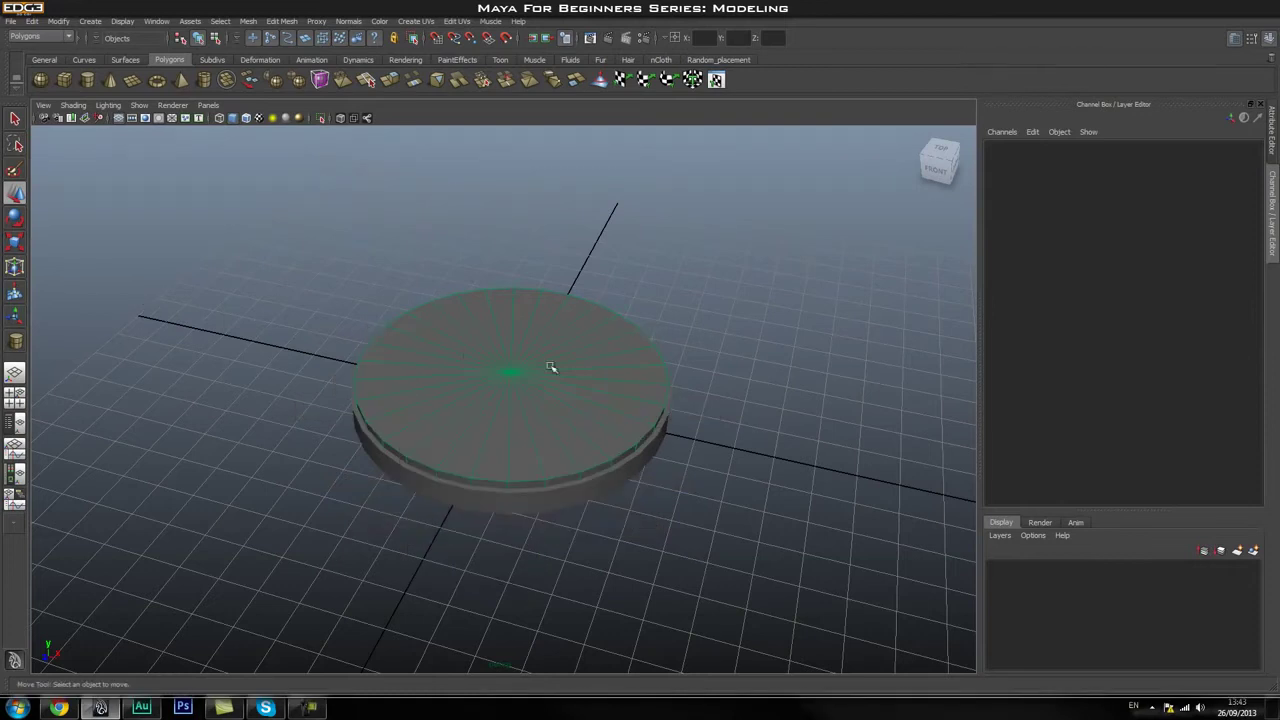
# Compare the four-view layout with the maximised perspective view of the disc while the Polygon Cylinder tool is active
pyautogui.keyDown('alt'); pyautogui.moveTo(337, 426); pyautogui.dragTo(226, 261); pyautogui.keyUp('alt')
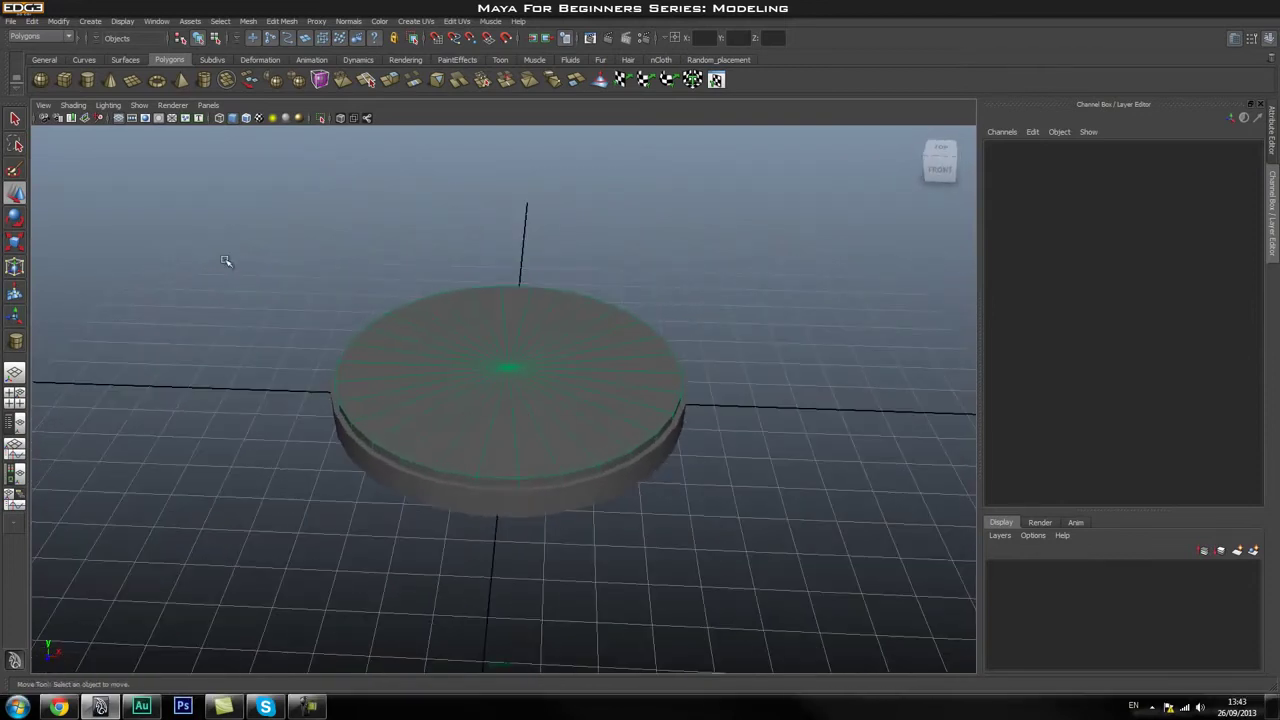
pyautogui.click(88, 80)
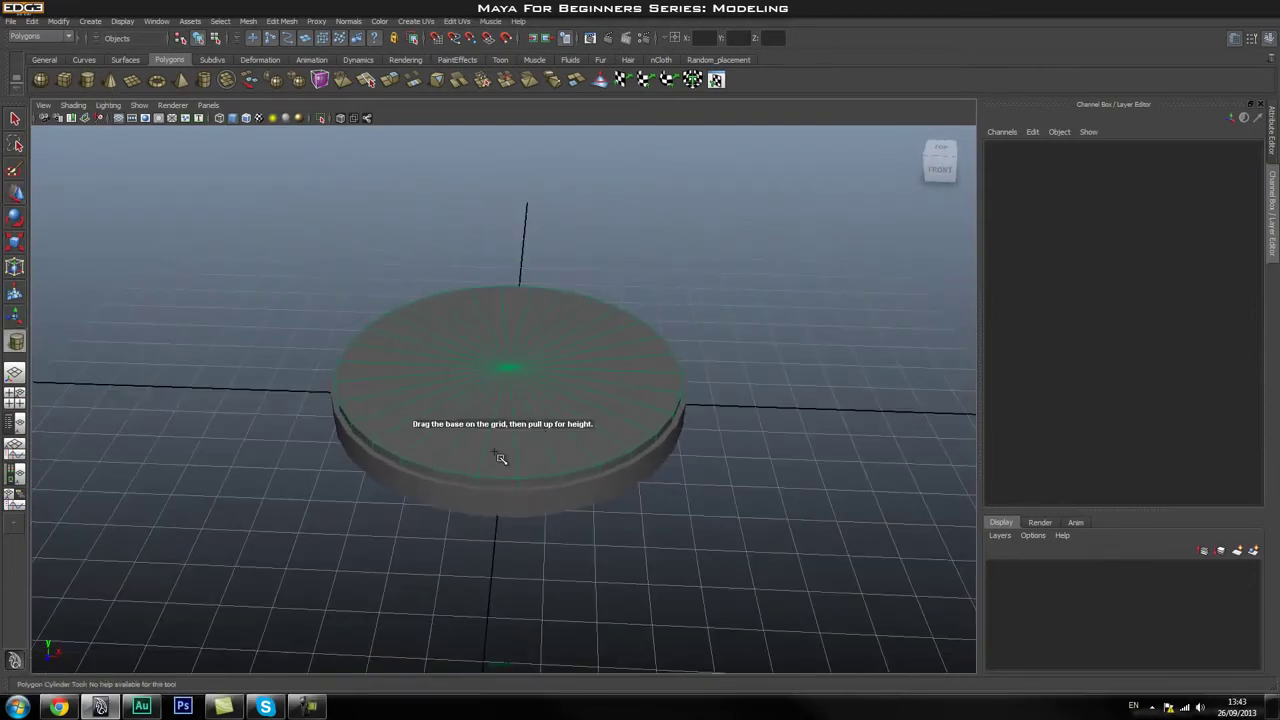
pyautogui.keyDown('alt'); pyautogui.moveTo(503, 466); pyautogui.dragTo(503, 474); pyautogui.keyUp('alt')
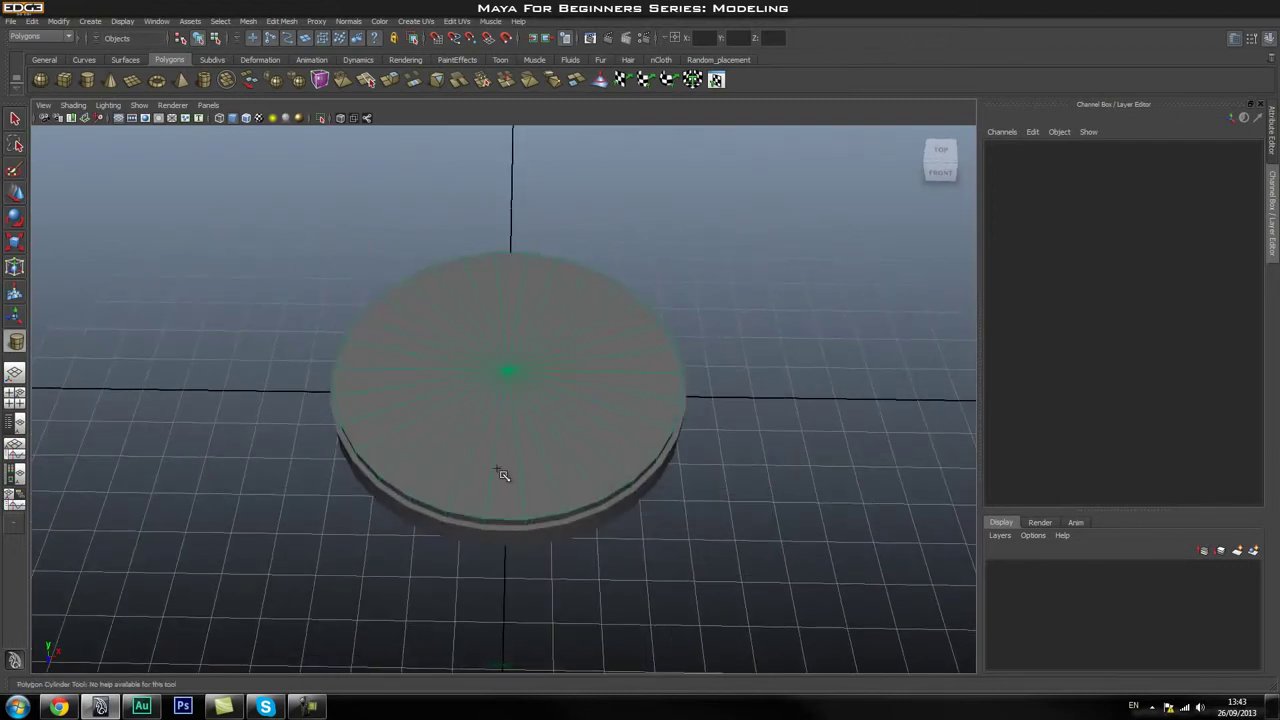
pyautogui.press('space')
pyautogui.press('space')
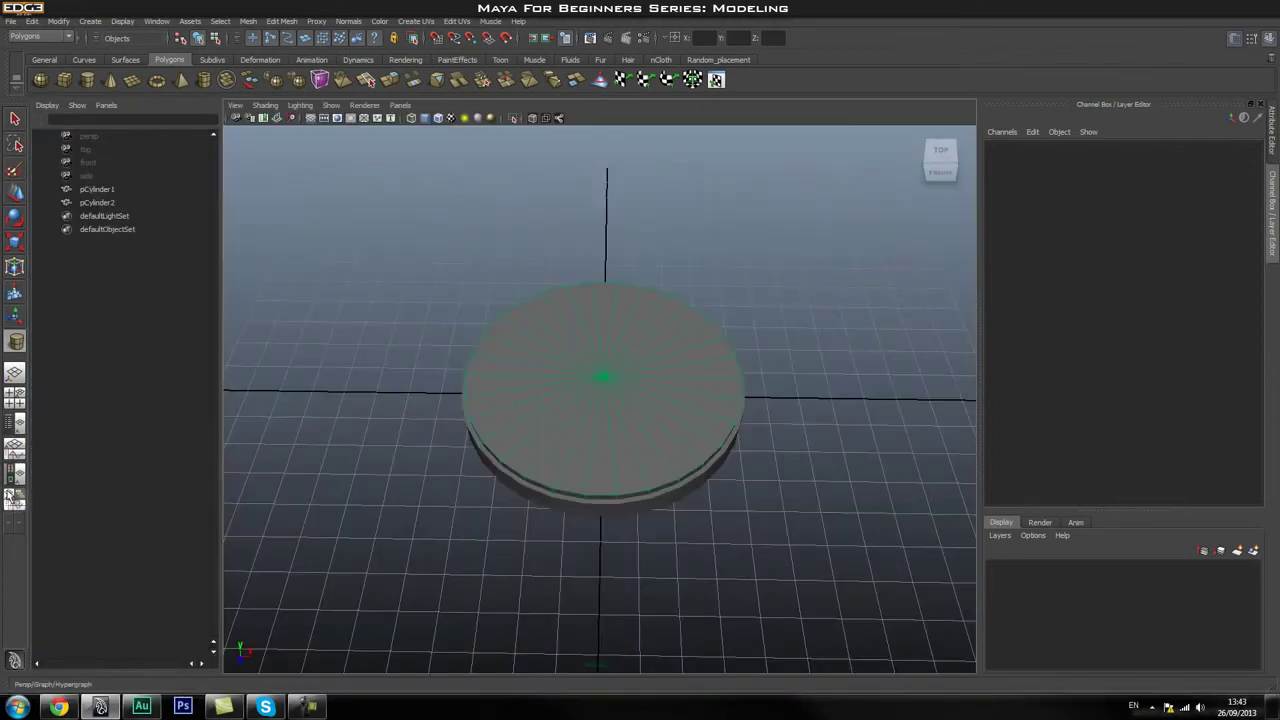
pyautogui.click(15, 399)
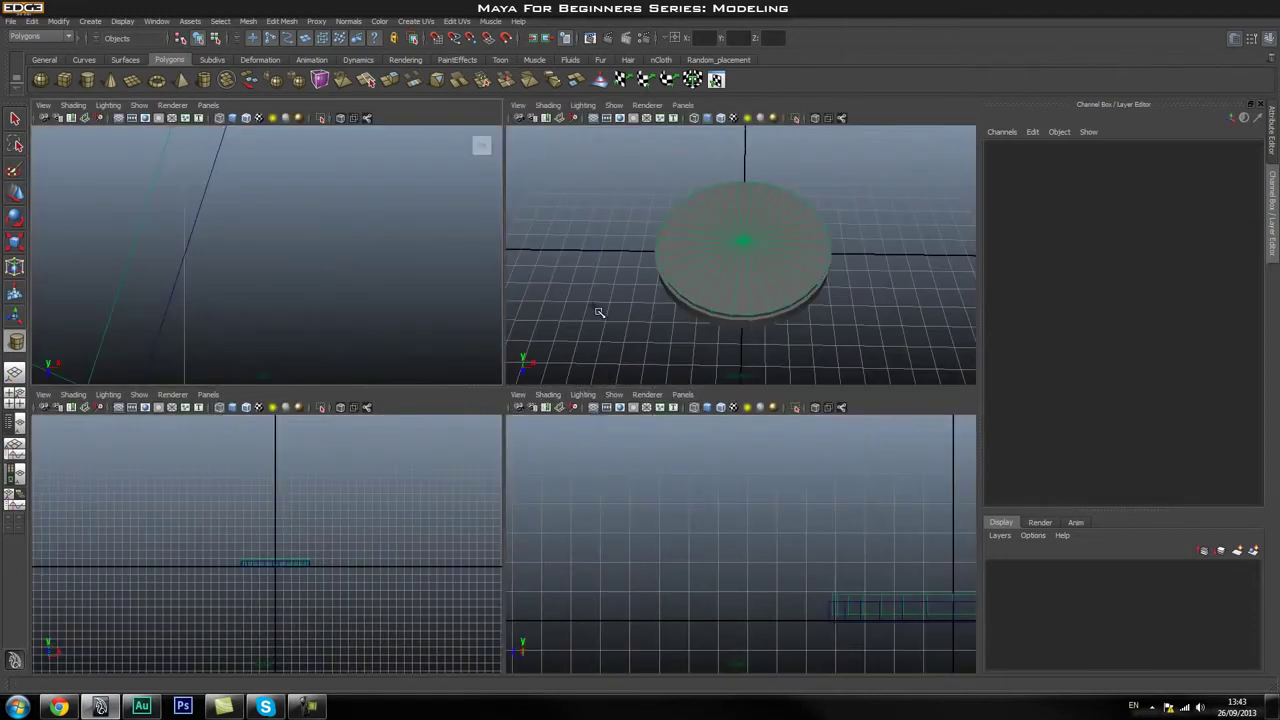
pyautogui.press('space')
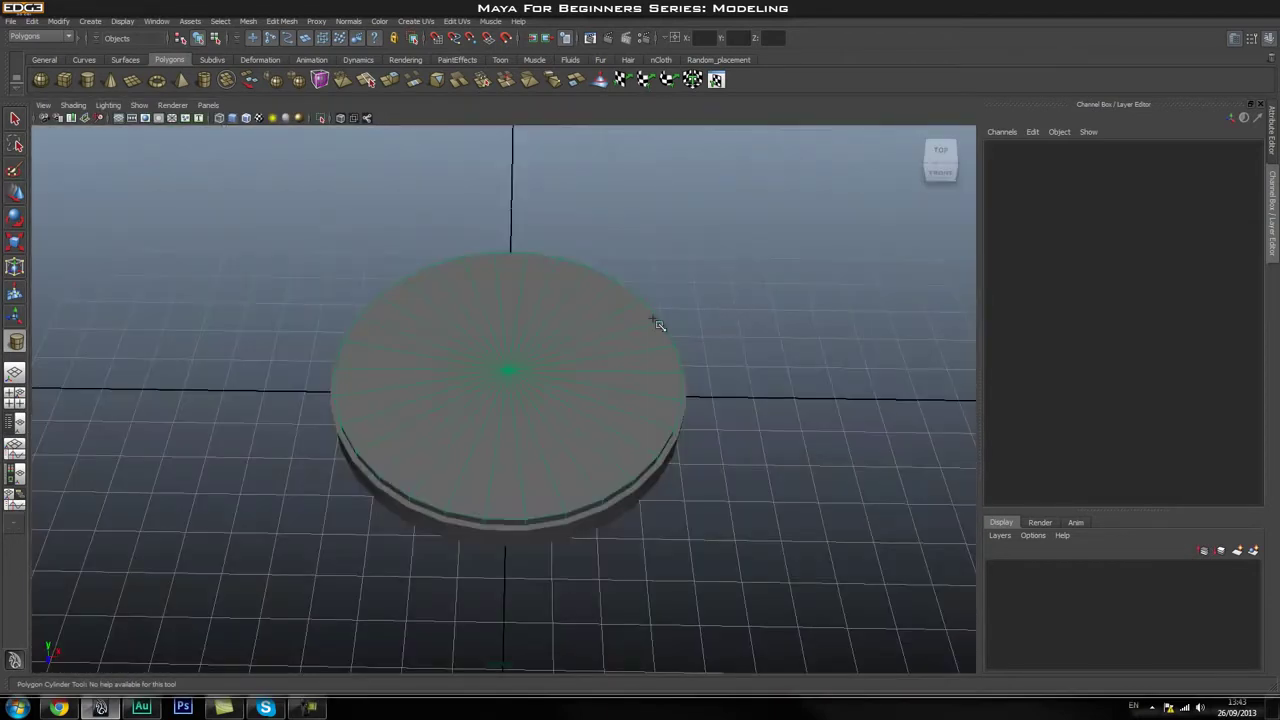
pyautogui.press('space')
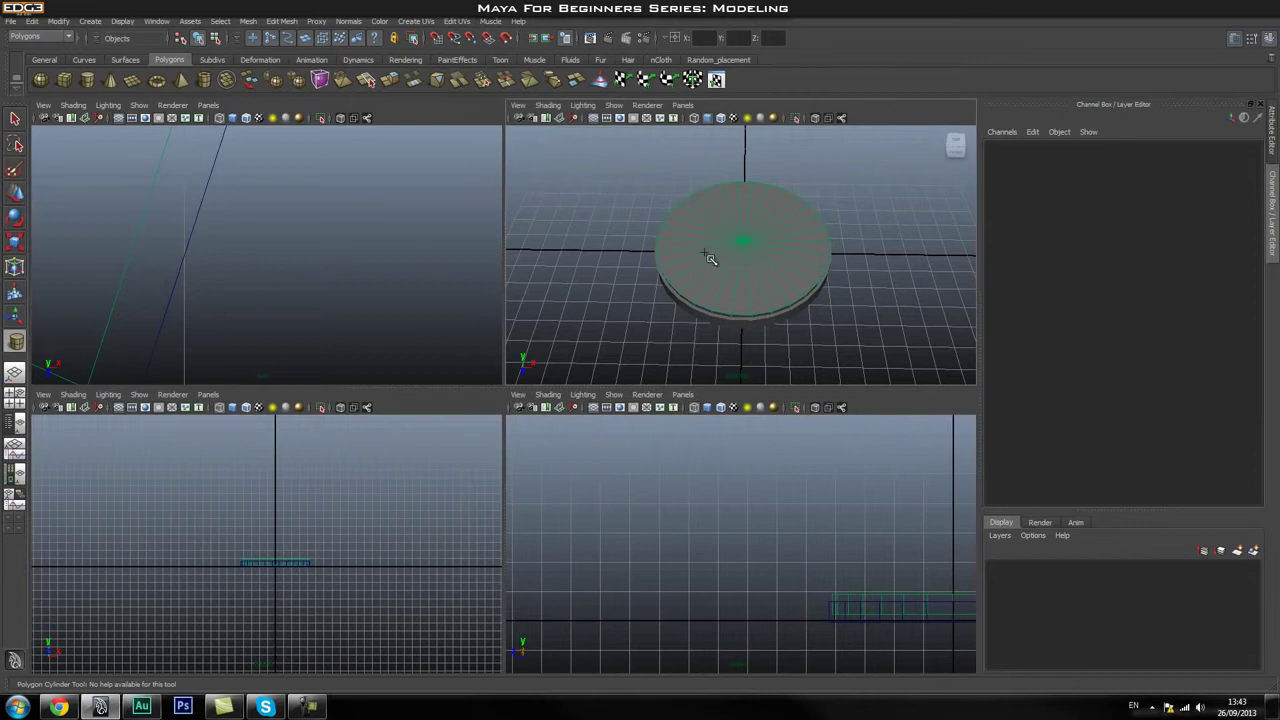
pyautogui.press('space')
pyautogui.press('space')
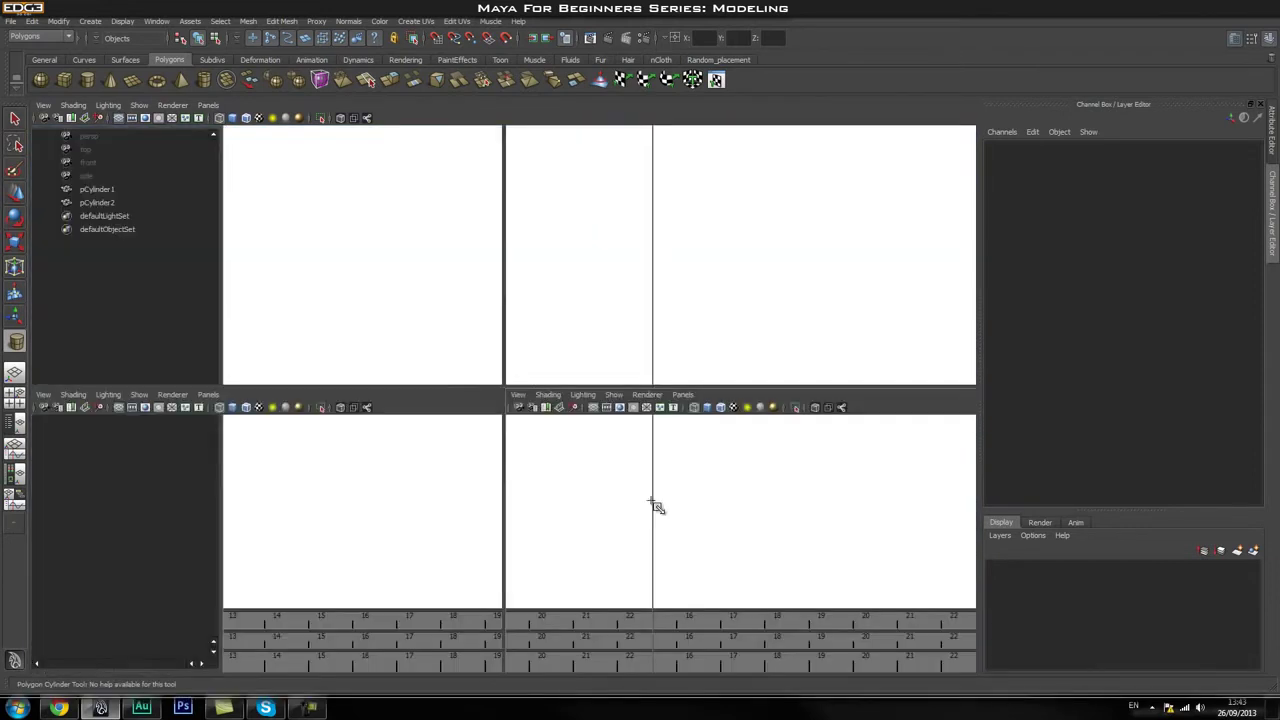
pyautogui.press('space')
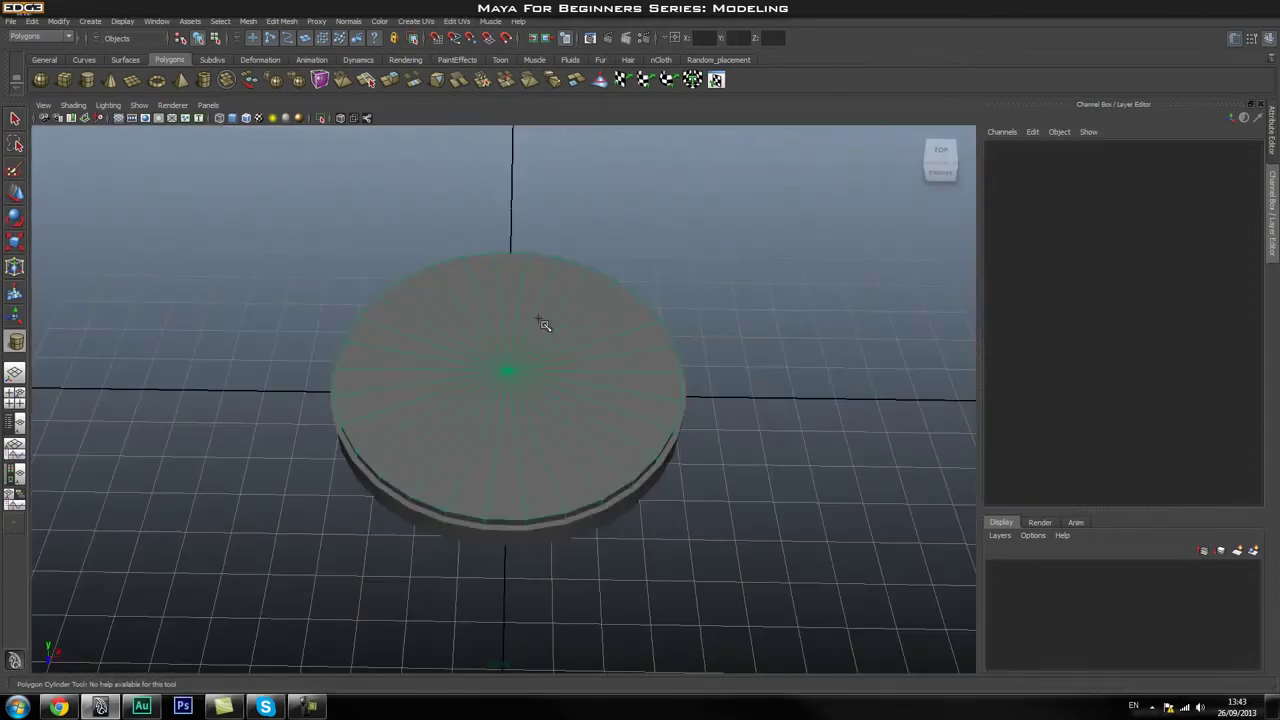
pyautogui.keyDown('alt'); pyautogui.moveTo(540, 323); pyautogui.dragTo(449, 322); pyautogui.keyUp('alt')
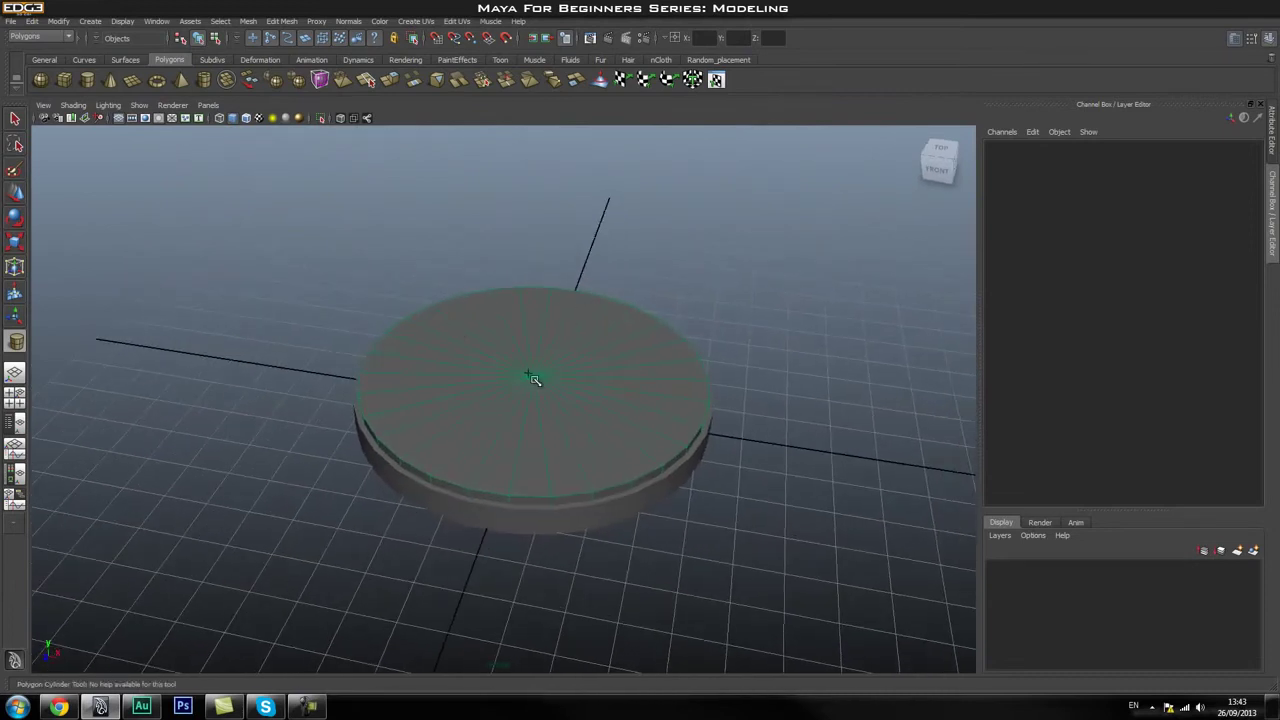
pyautogui.press('space')
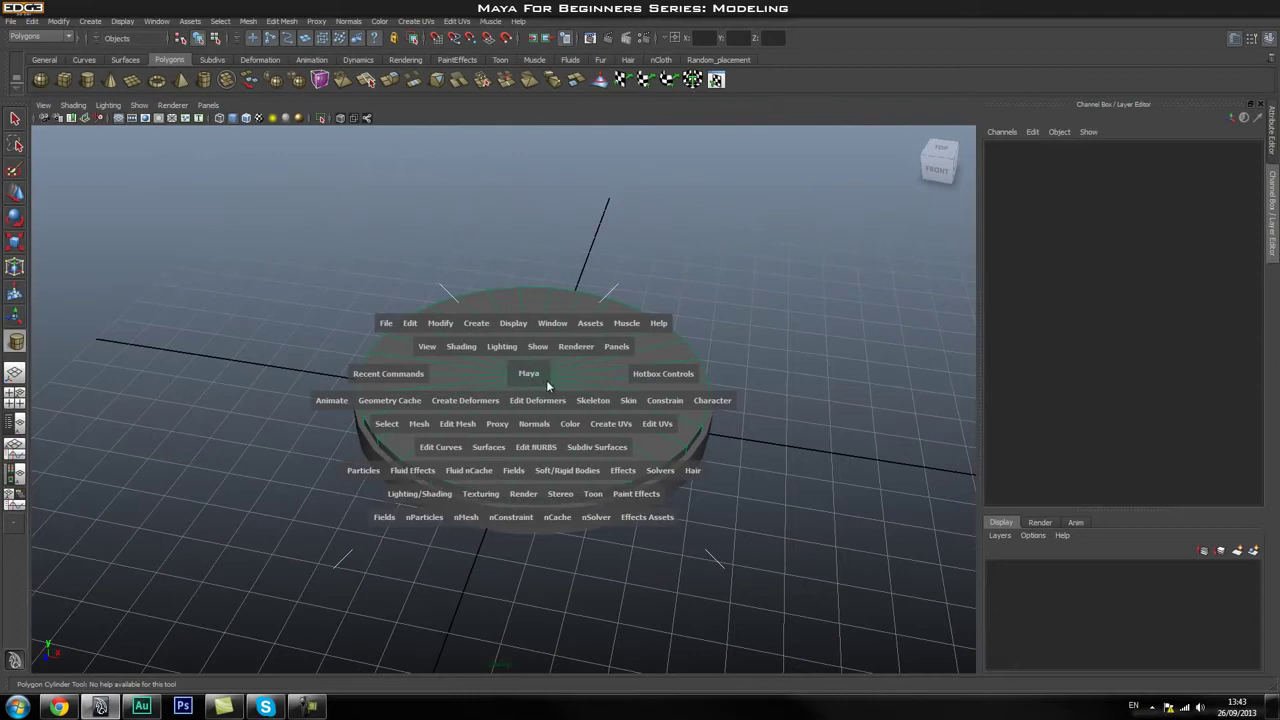
# Draw a tall, thin polygon cylinder on the live disc near its front edge, centred at about X 0.041 and Z 3.692
pyautogui.moveTo(526, 374); pyautogui.dragTo(468, 377)
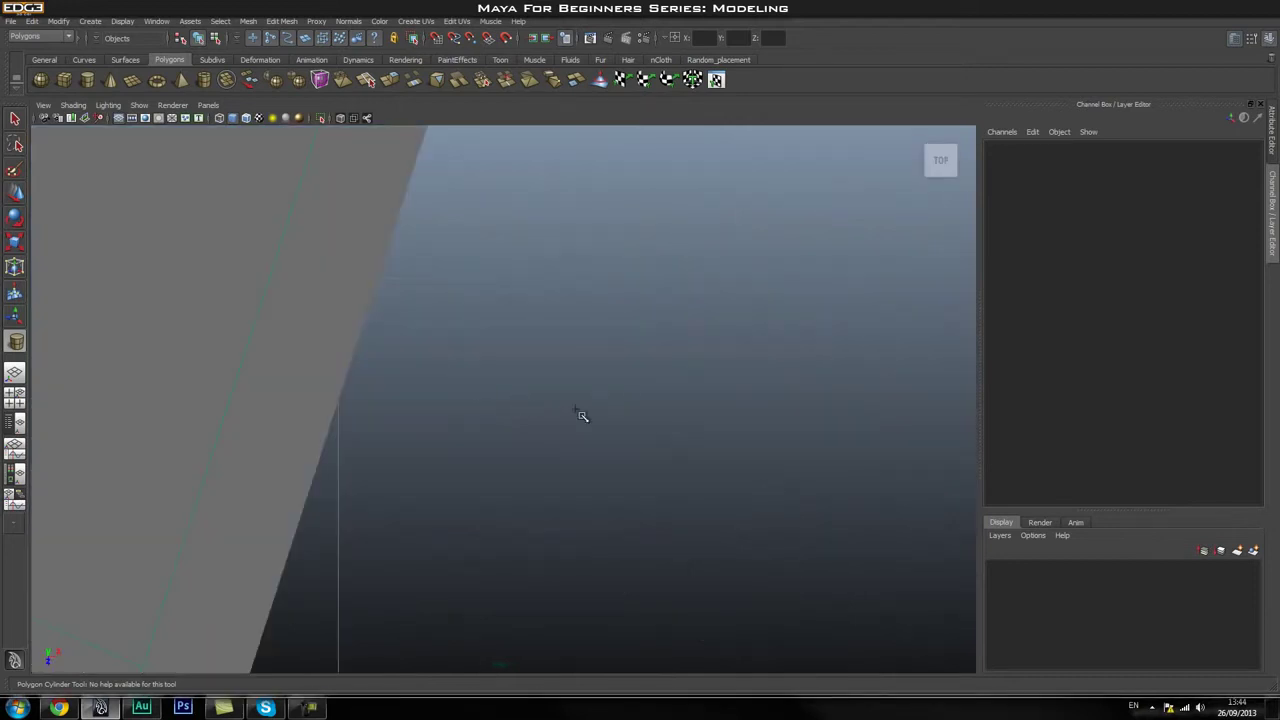
pyautogui.keyDown('alt'); pyautogui.moveTo(398, 384); pyautogui.dragTo(569, 415, button='middle'); pyautogui.keyUp('alt')
pyautogui.keyDown('alt'); pyautogui.moveTo(597, 414); pyautogui.dragTo(561, 418, button='right'); pyautogui.keyUp('alt')
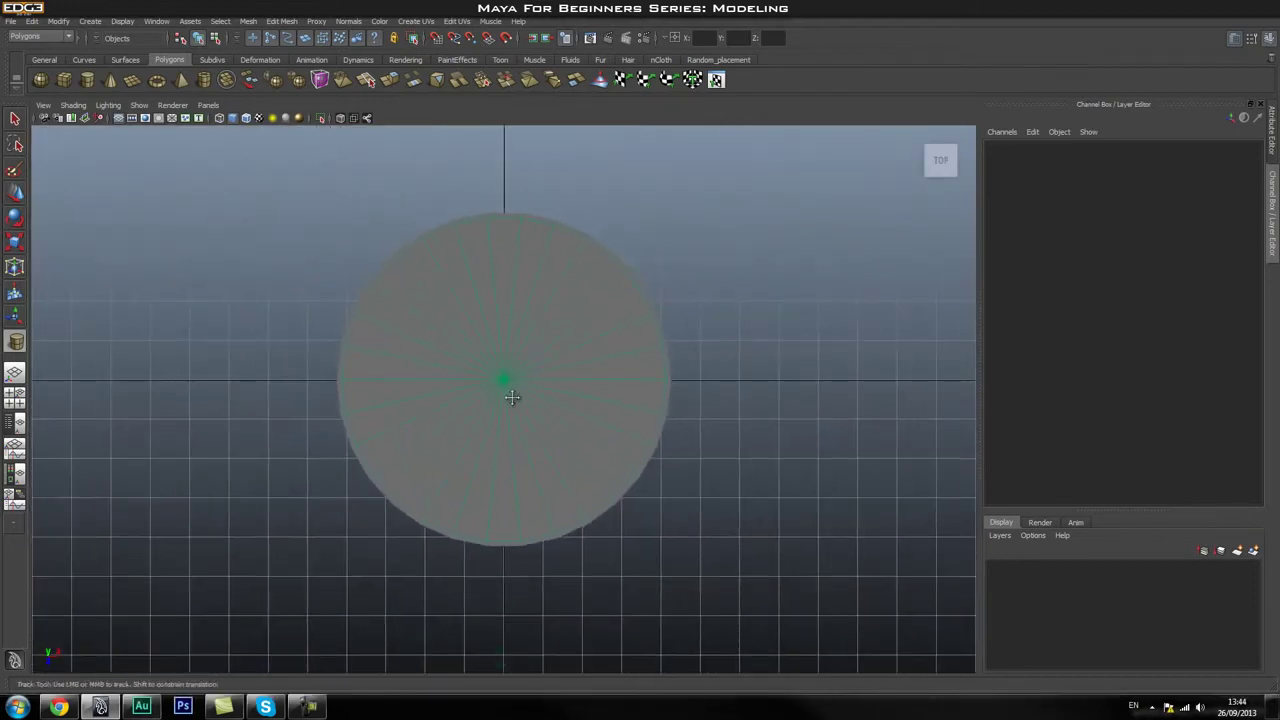
pyautogui.keyDown('alt'); pyautogui.moveTo(511, 394); pyautogui.dragTo(523, 357, button='middle'); pyautogui.keyUp('alt')
pyautogui.keyDown('alt'); pyautogui.moveTo(460, 414); pyautogui.dragTo(592, 457, button='right'); pyautogui.keyUp('alt')
pyautogui.keyDown('alt'); pyautogui.moveTo(484, 447); pyautogui.dragTo(475, 406, button='middle'); pyautogui.keyUp('alt')
pyautogui.keyDown('alt'); pyautogui.moveTo(475, 406); pyautogui.dragTo(620, 436, button='right'); pyautogui.keyUp('alt')
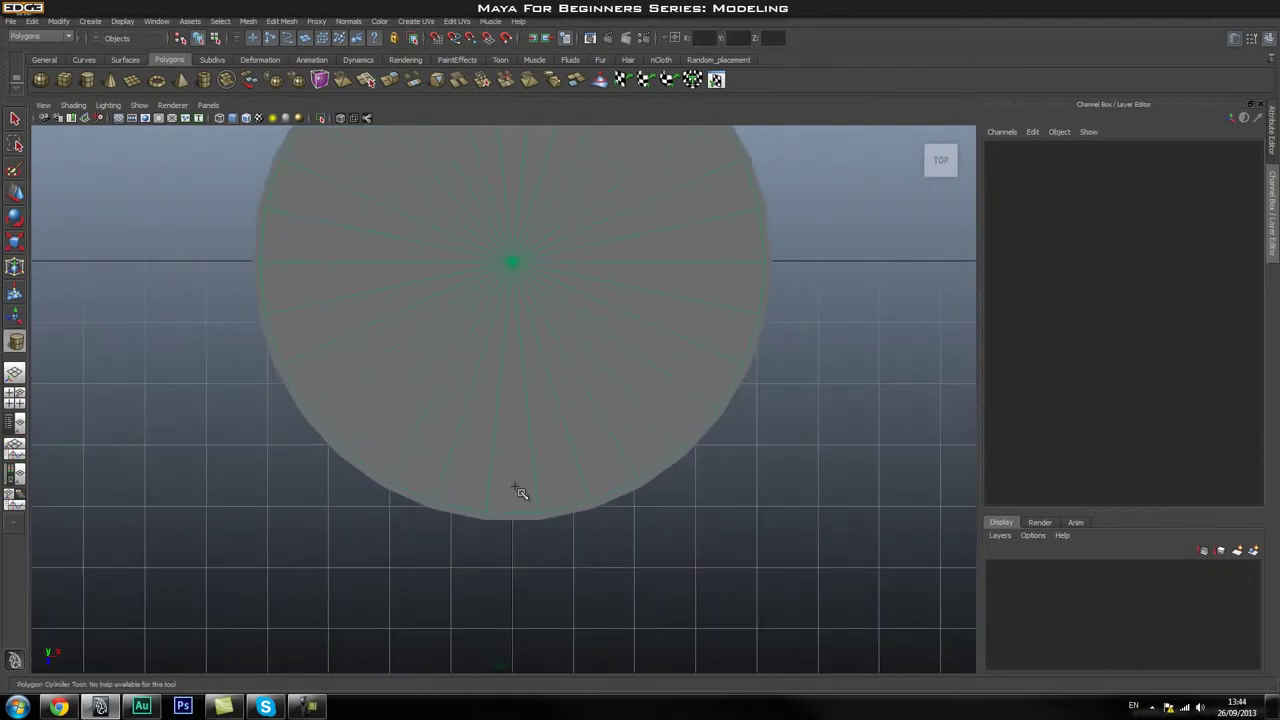
pyautogui.moveTo(515, 488); pyautogui.dragTo(585, 473)
pyautogui.press('space')
pyautogui.keyDown('alt'); pyautogui.moveTo(786, 429); pyautogui.dragTo(580, 466, button='middle'); pyautogui.keyUp('alt')
pyautogui.moveTo(660, 457); pyautogui.dragTo(650, 221)
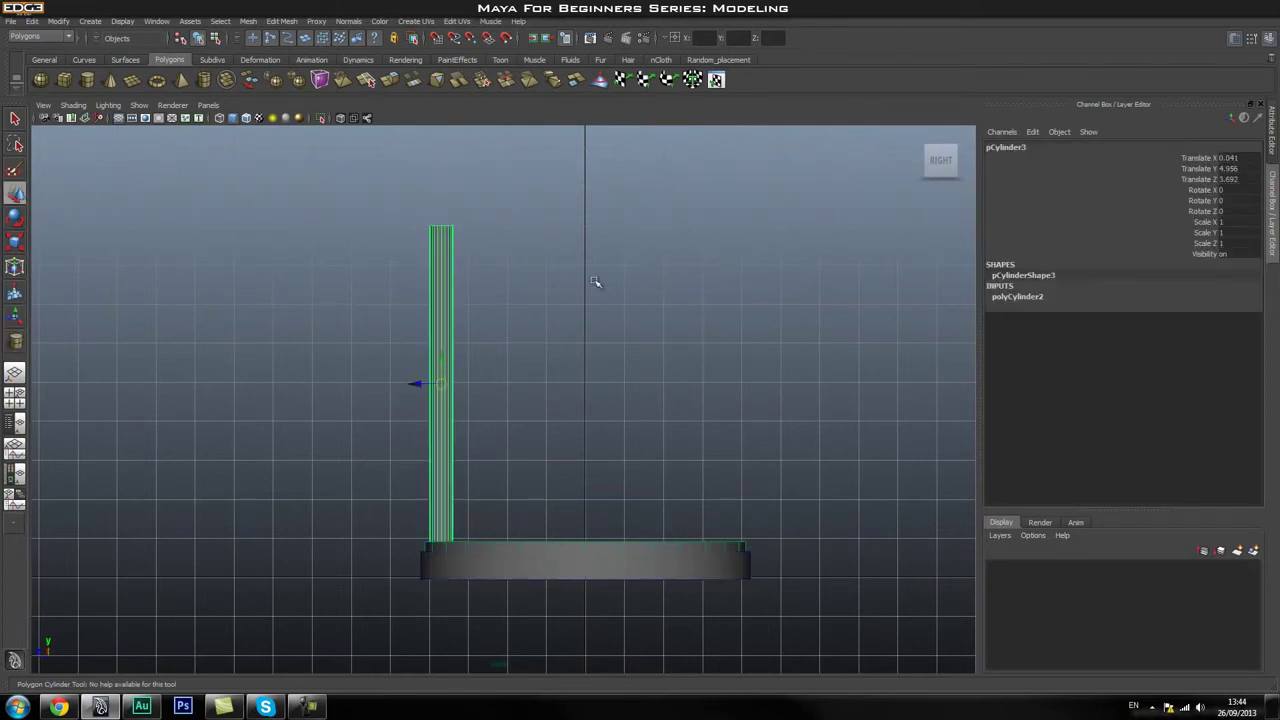
# Move the tall cylinder along X by eye toward the disc's centreline, to a Translate X of about 0.023
pyautogui.press('space')
pyautogui.moveTo(490, 361); pyautogui.dragTo(489, 361)
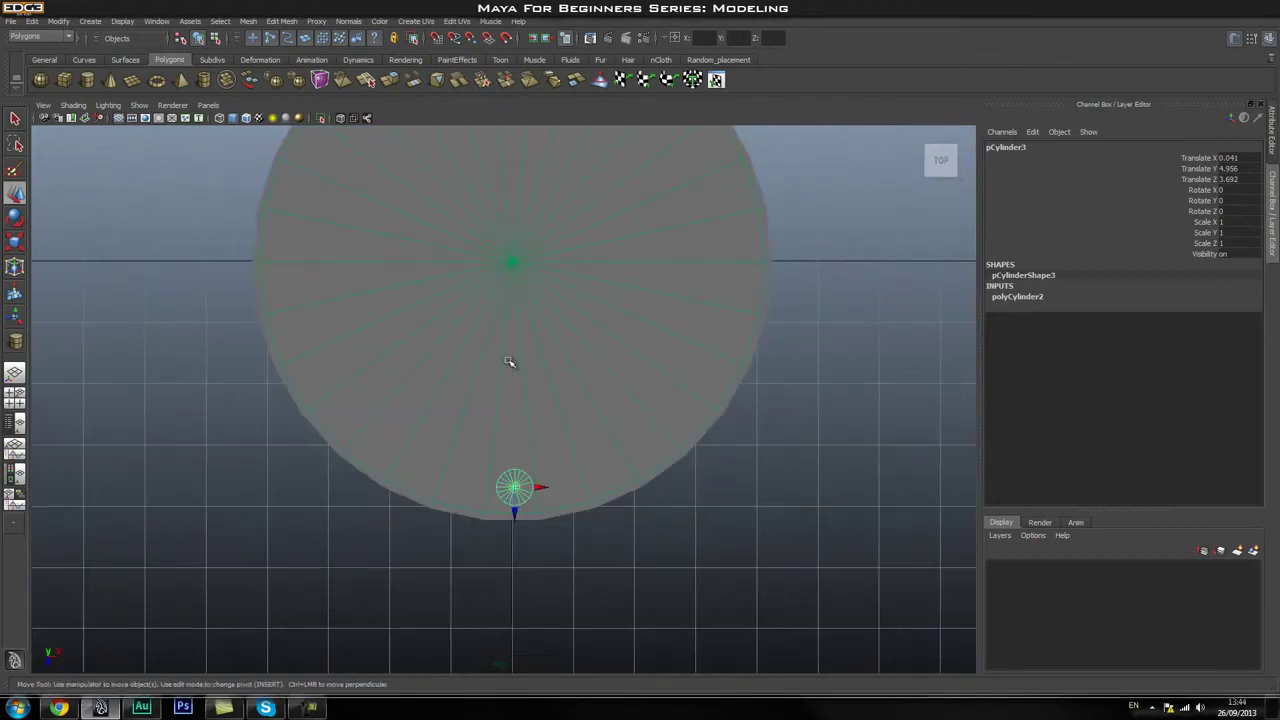
pyautogui.keyDown('alt'); pyautogui.moveTo(560, 503); pyautogui.dragTo(748, 503, button='right'); pyautogui.keyUp('alt')
pyautogui.keyDown('alt'); pyautogui.moveTo(619, 499); pyautogui.dragTo(615, 451, button='middle'); pyautogui.keyUp('alt')
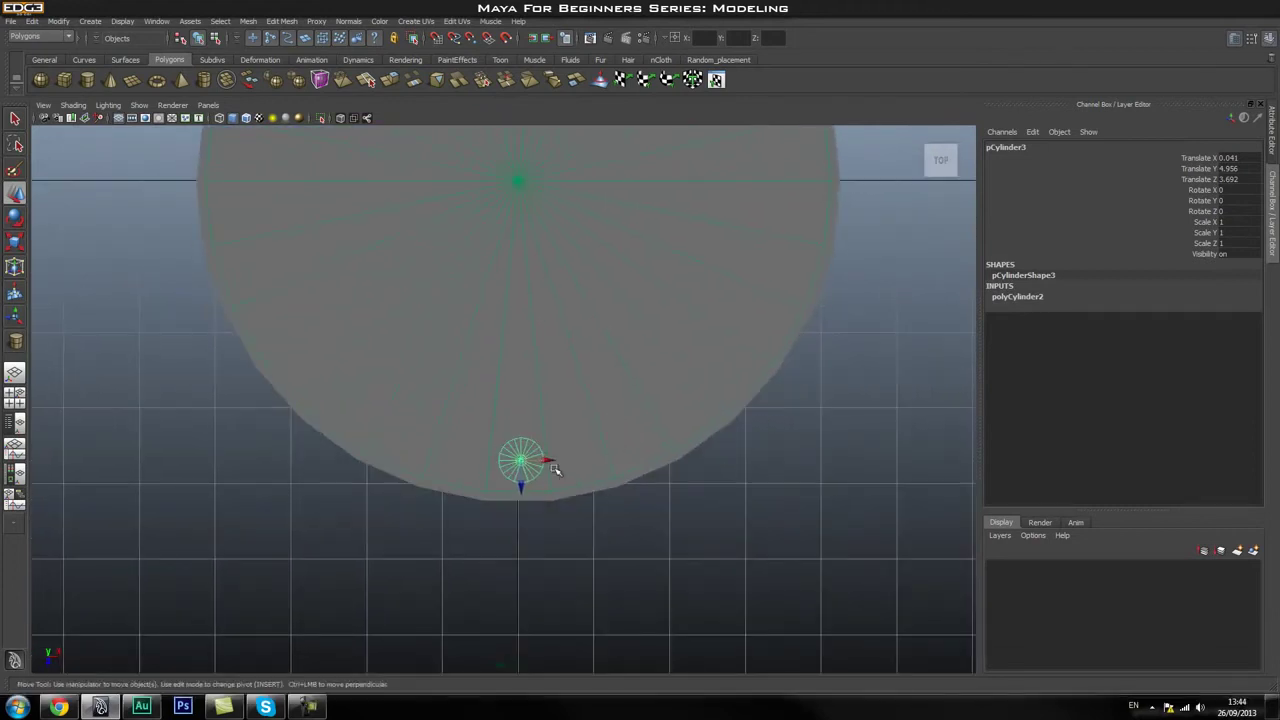
pyautogui.moveTo(550, 463); pyautogui.dragTo(546, 464)
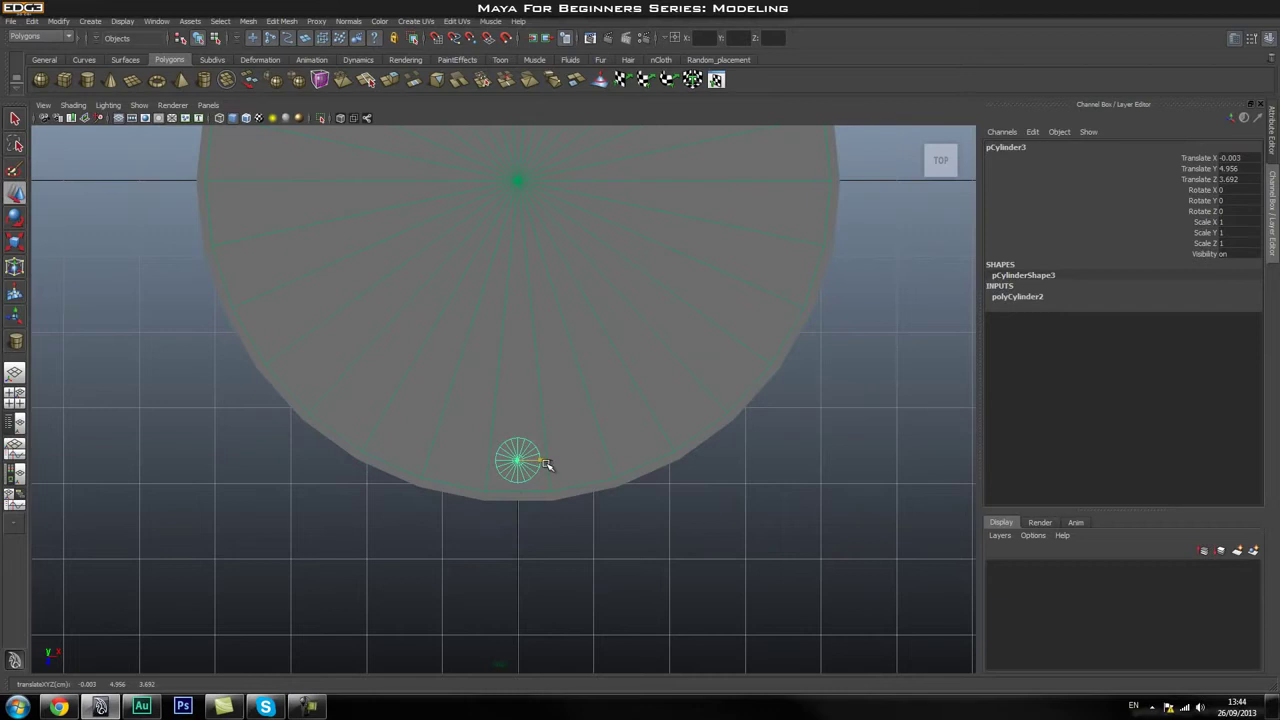
pyautogui.moveTo(547, 465); pyautogui.dragTo(549, 466, button='middle')
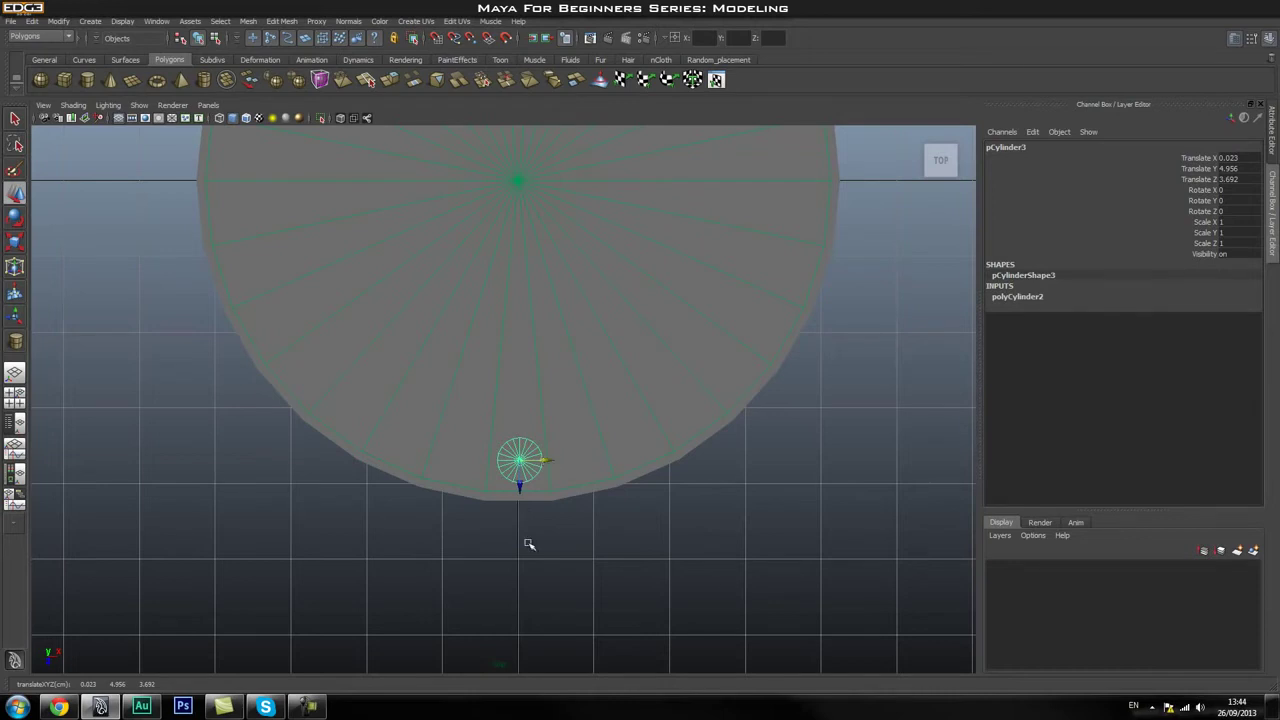
# Make the tall cylinder live in place of the disc, revert it with Make Not Live and reselect it
pyautogui.press('space')
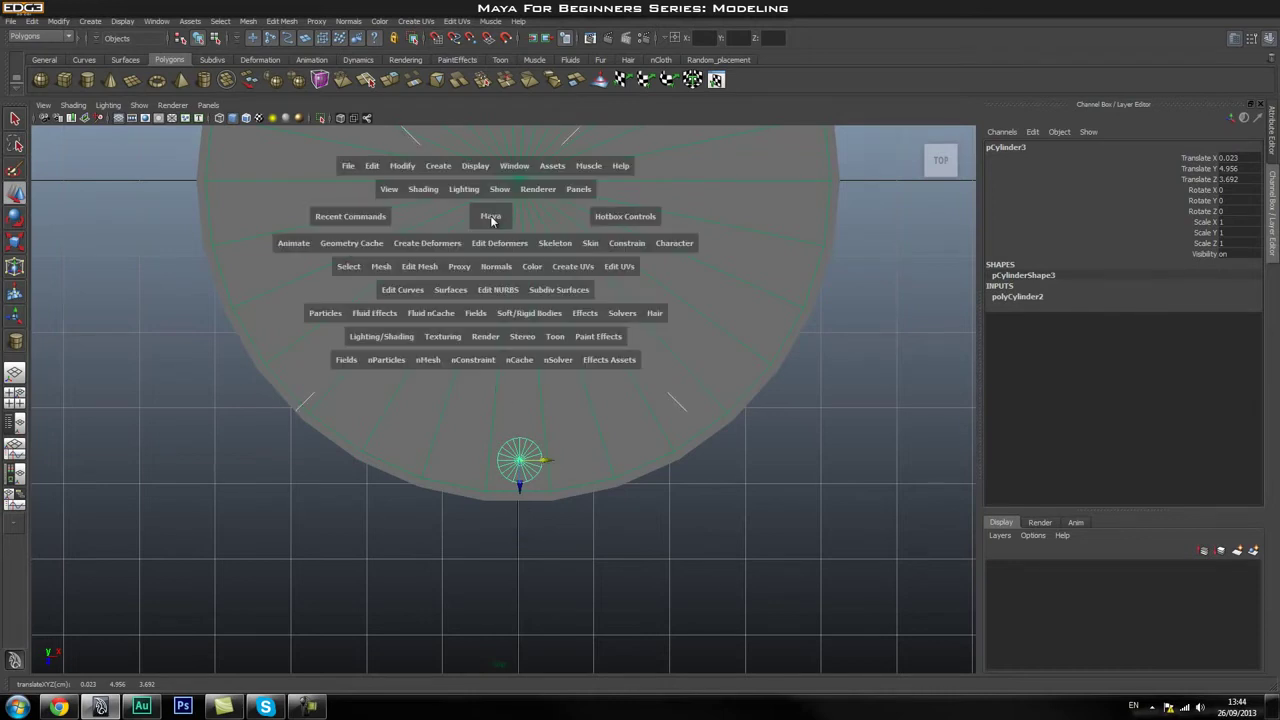
pyautogui.click(402, 167)
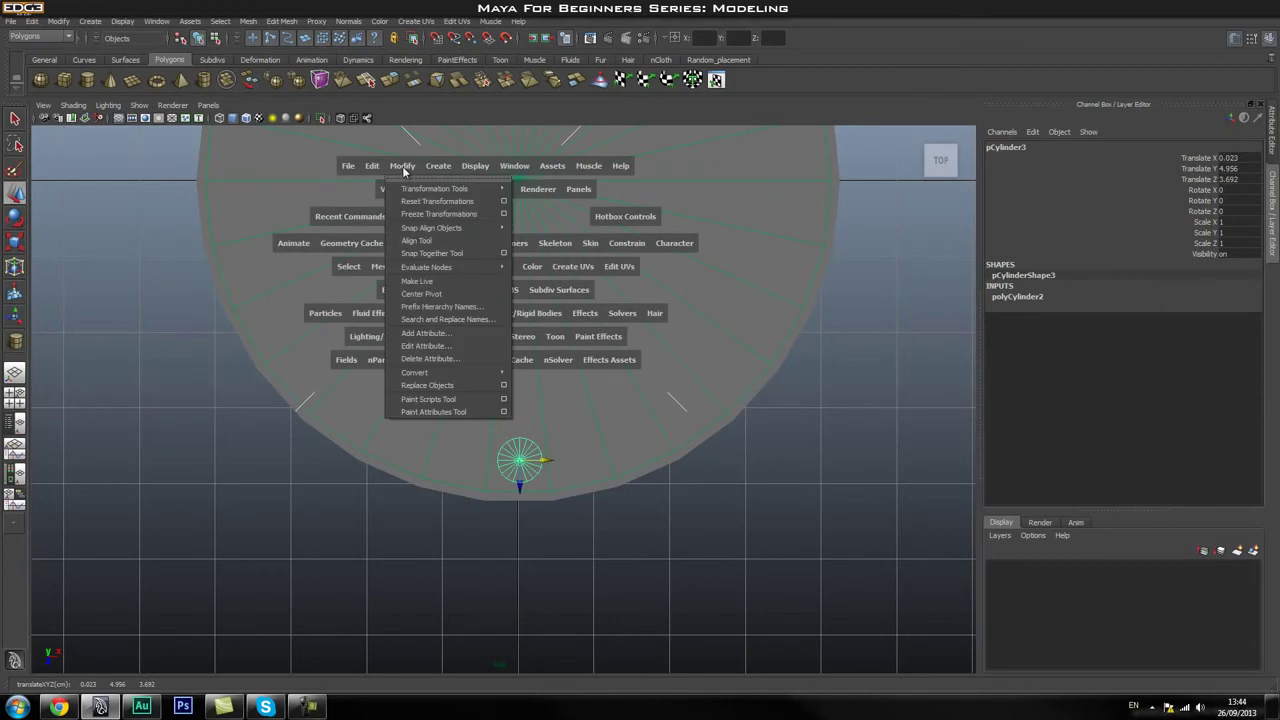
pyautogui.click(432, 283)
pyautogui.press('space')
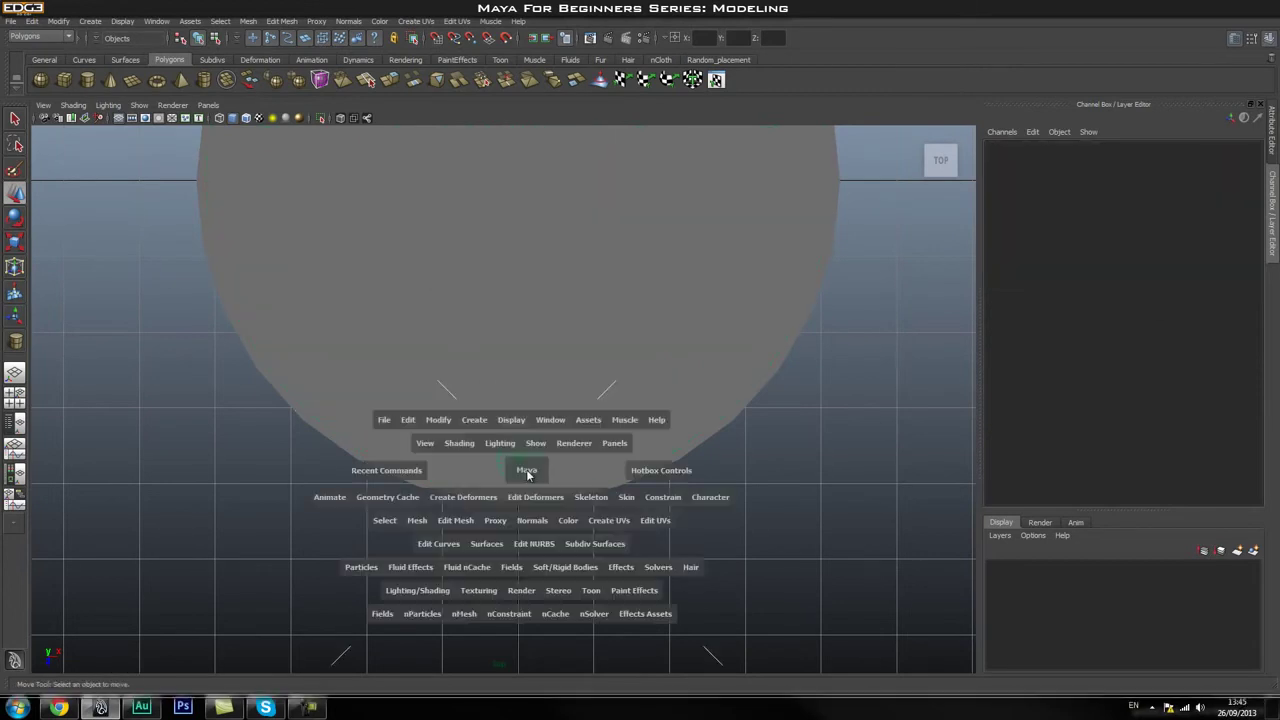
pyautogui.click(440, 420)
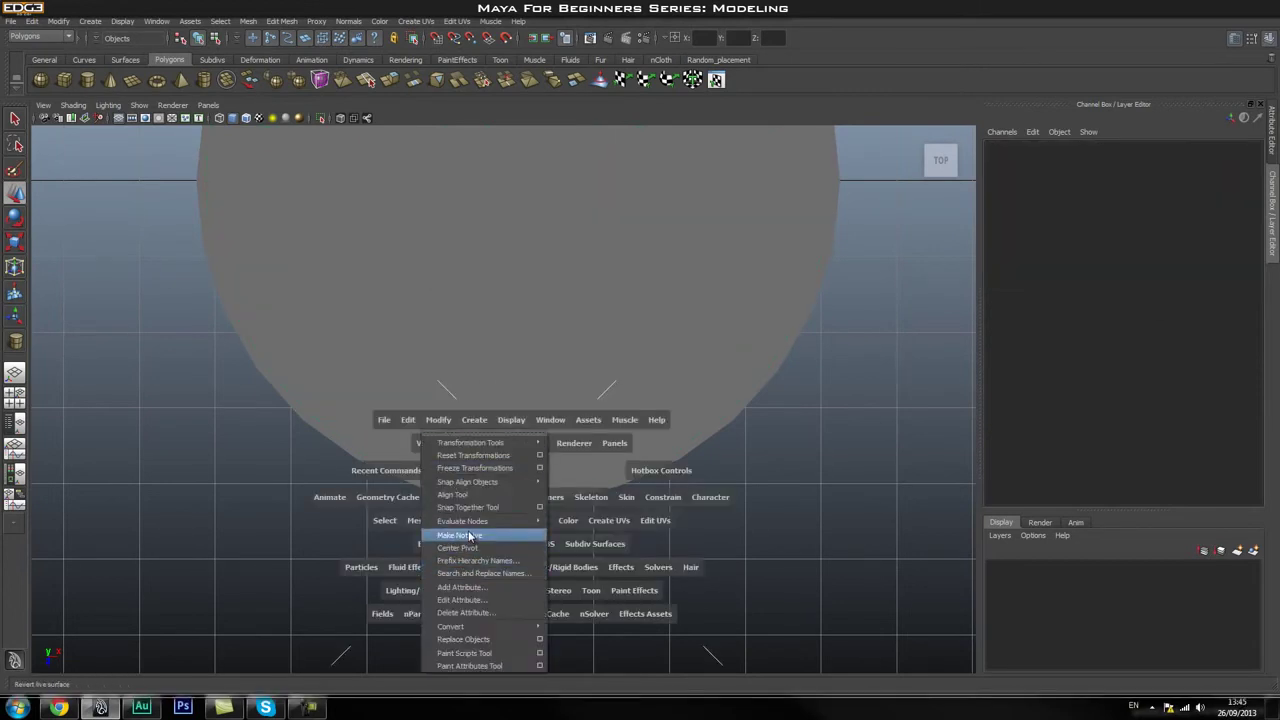
pyautogui.click(472, 537)
pyautogui.click(526, 469)
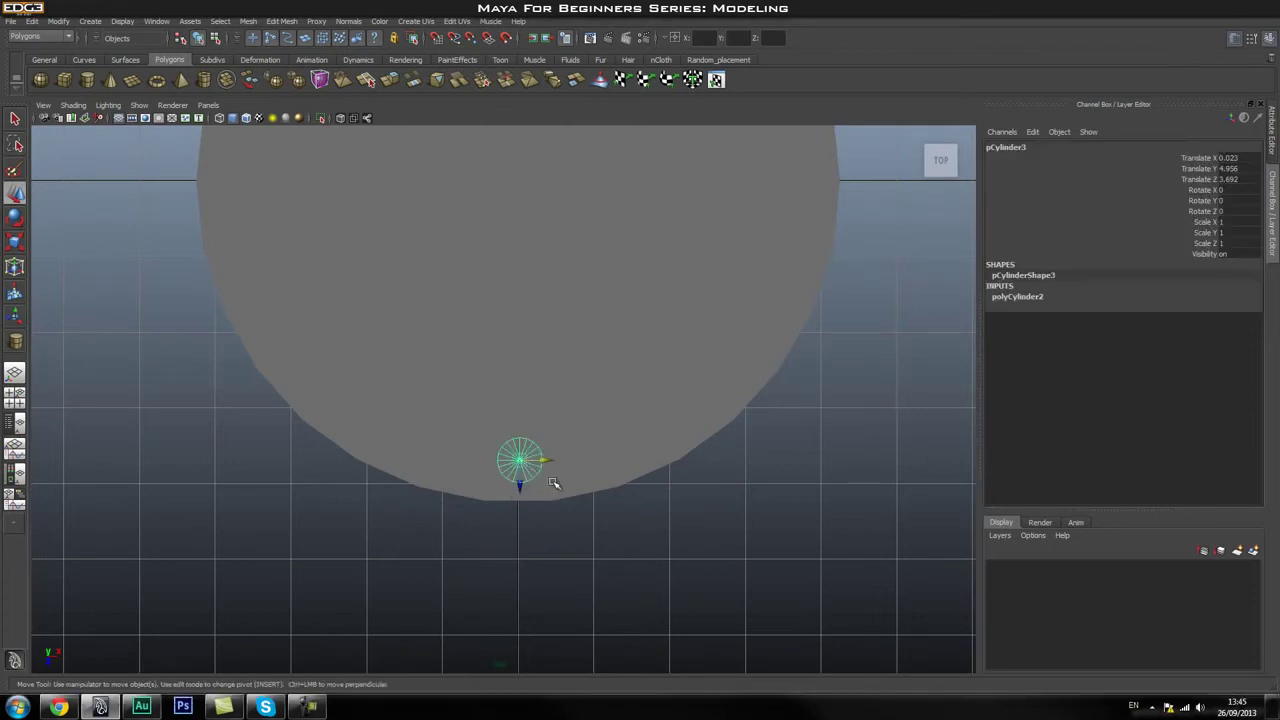
# Snap the tall cylinder along X to the central grid line at Translate X 0 and show wireframe on shaded
pyautogui.click(548, 462)
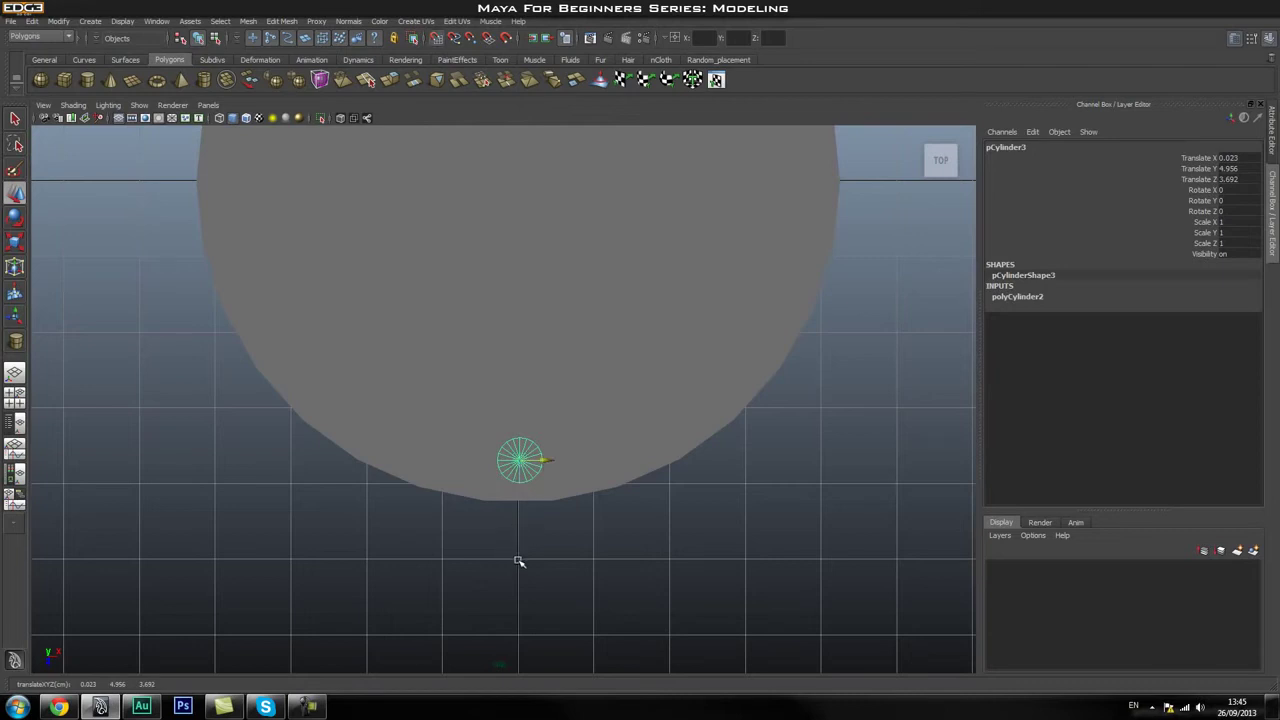
pyautogui.moveTo(518, 562); pyautogui.dragTo(513, 562, button='middle')
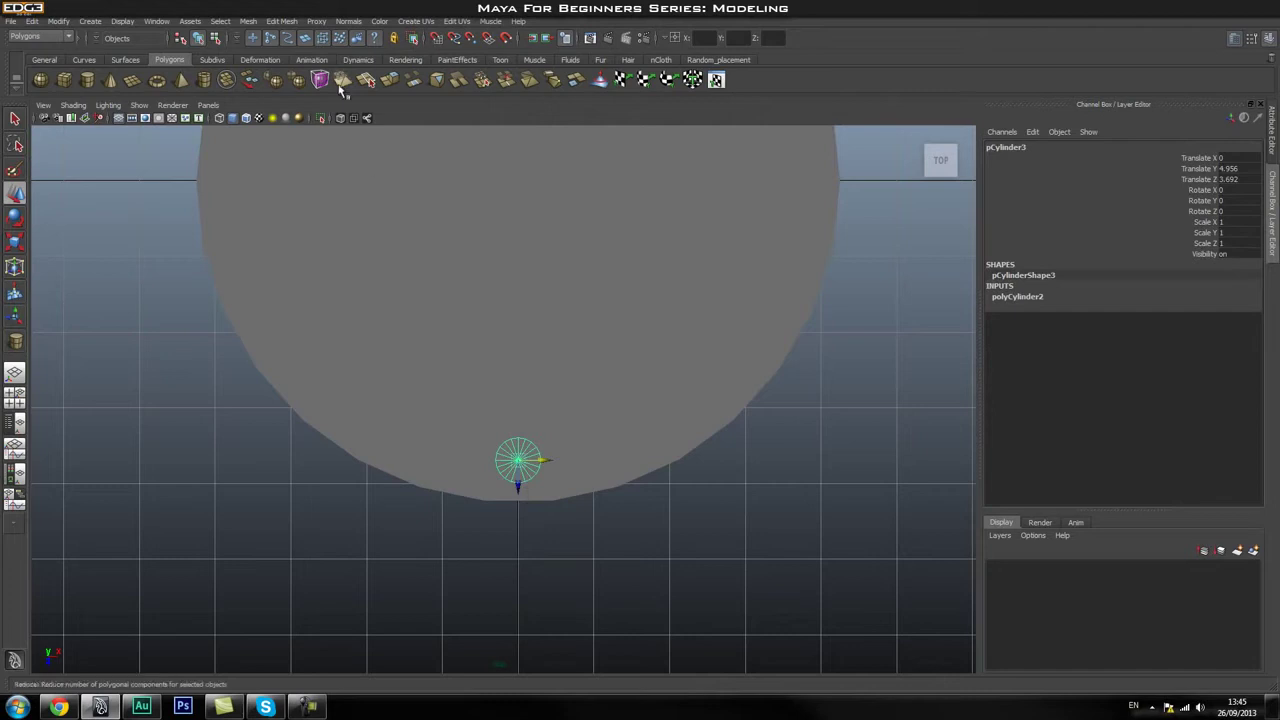
pyautogui.click(247, 118)
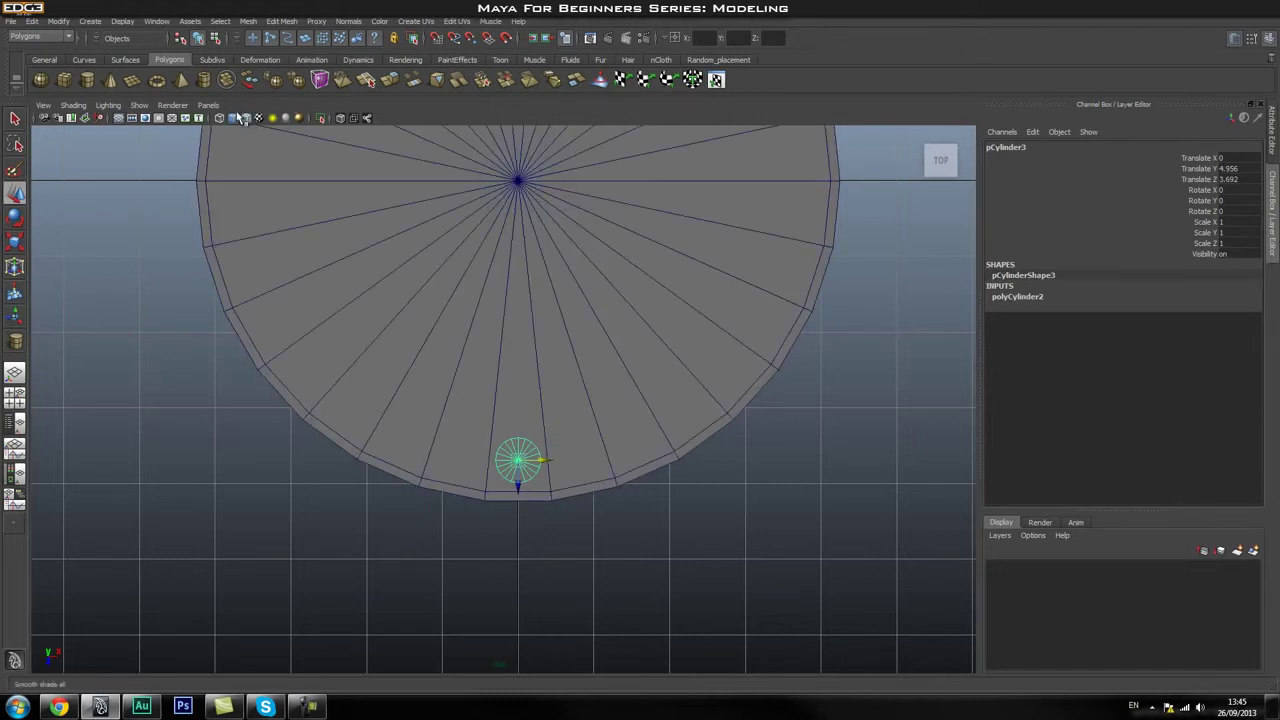
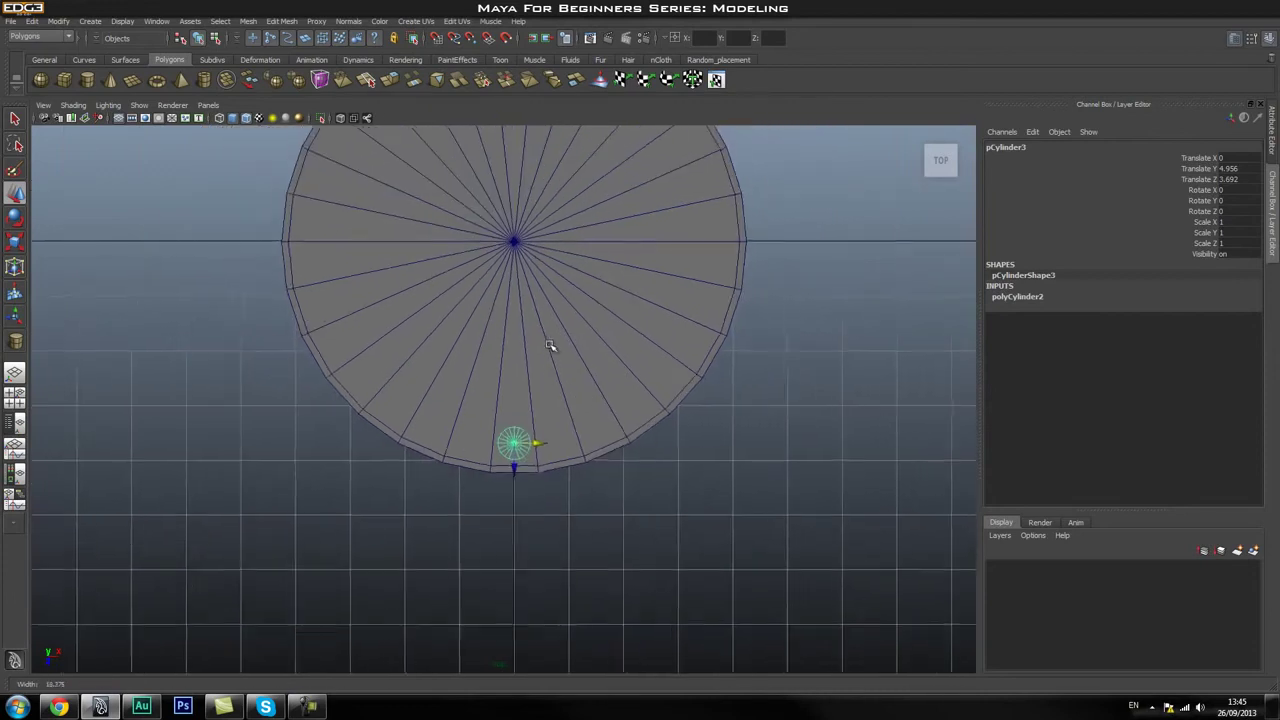
# Duplicate the tall cylinder near the disc's front edge in place
pyautogui.keyDown('alt'); pyautogui.moveTo(595, 460); pyautogui.dragTo(549, 504, button='right'); pyautogui.keyUp('alt')
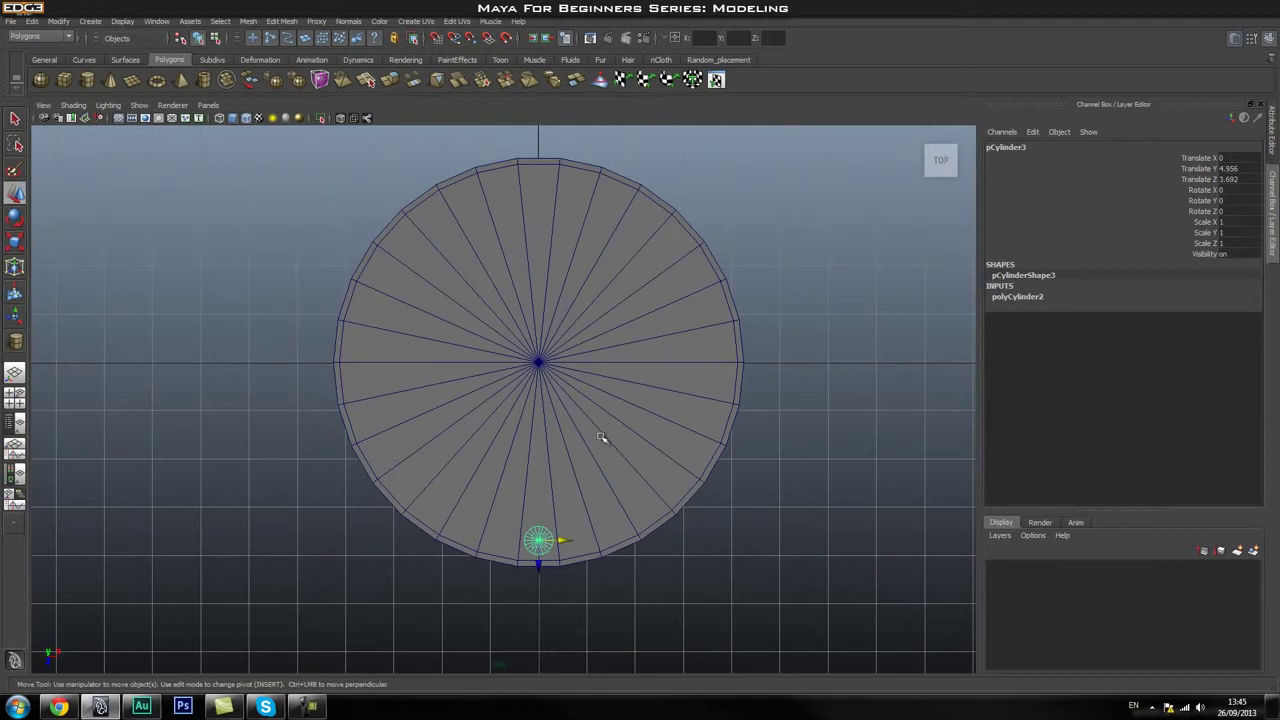
pyautogui.keyDown('alt'); pyautogui.moveTo(646, 499); pyautogui.dragTo(672, 499, button='right'); pyautogui.keyUp('alt')
pyautogui.keyDown('alt'); pyautogui.moveTo(608, 434); pyautogui.dragTo(608, 463, button='middle'); pyautogui.keyUp('alt')
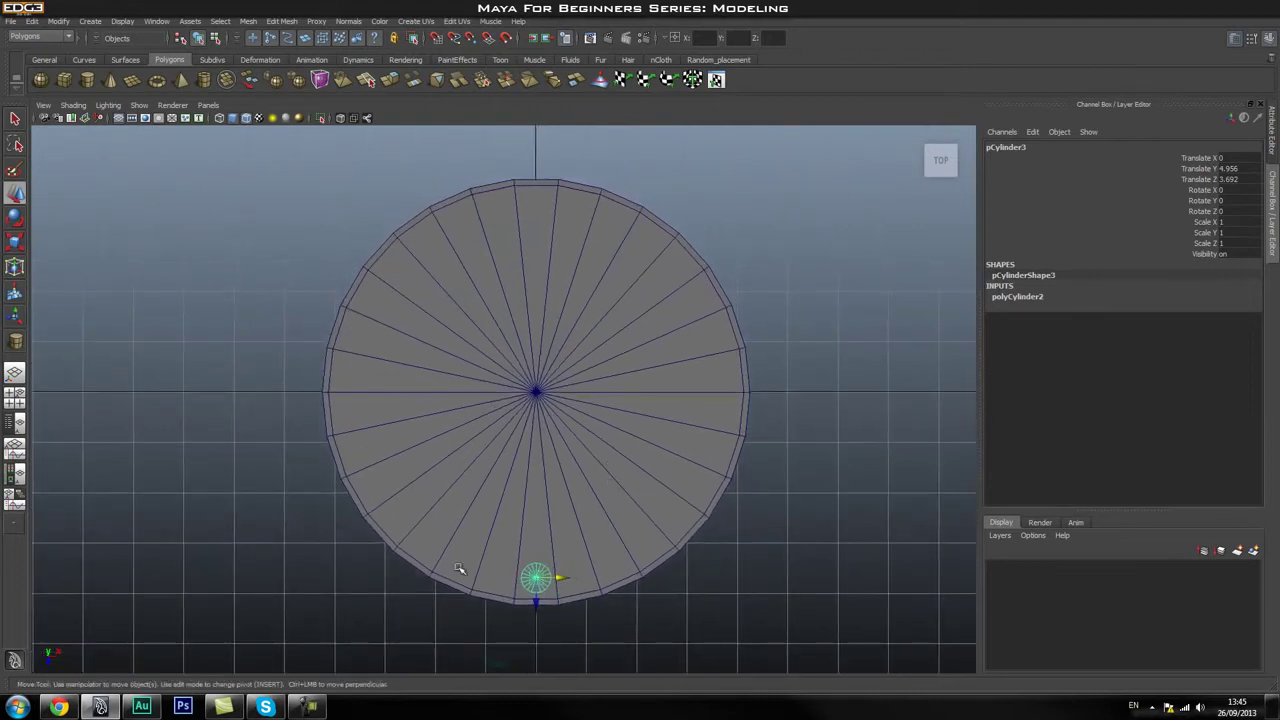
pyautogui.hotkey('ctrl', 'd')
# Try to move the duplicate cylinder by eye beside the original, to about Translate X -0.782 and Z 3.586
pyautogui.moveTo(563, 582); pyautogui.dragTo(500, 603)
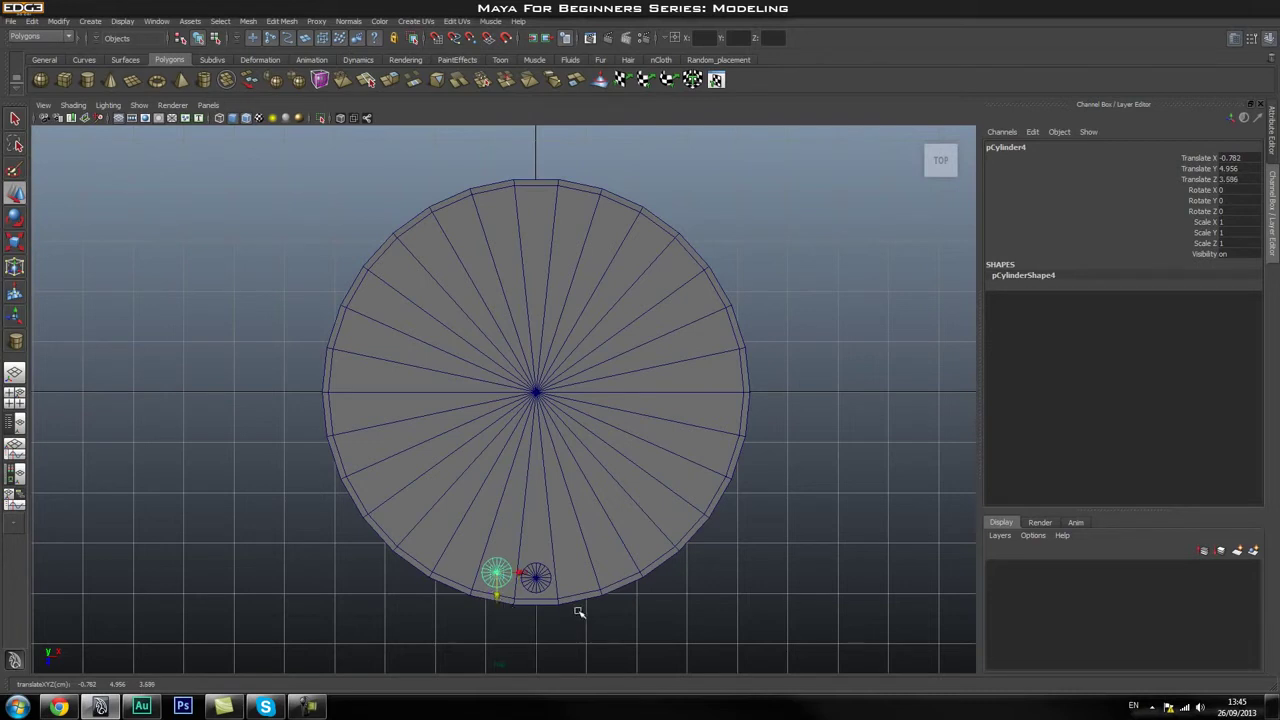
pyautogui.hotkey('ctrl', 'z')
pyautogui.hotkey('ctrl', 'z')
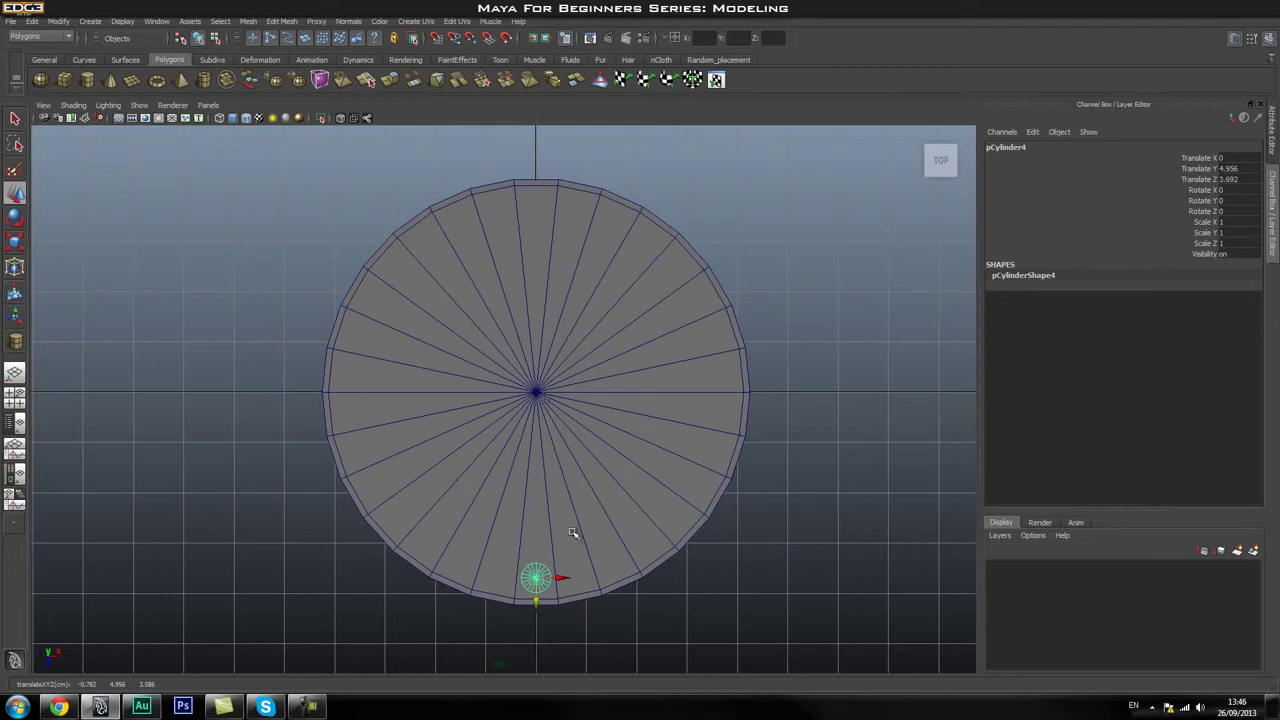
# Try to rotate the duplicate cylinder about its own pivot by about 90 degrees around Y
pyautogui.press('e')
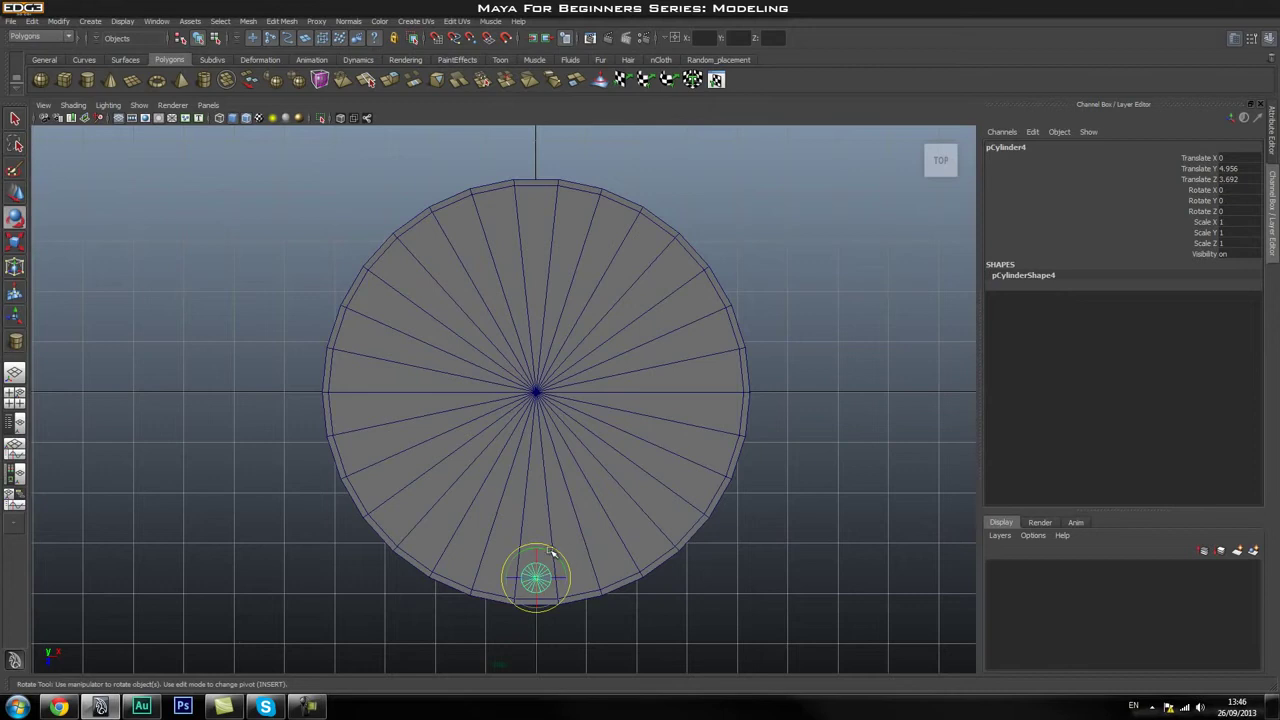
pyautogui.moveTo(551, 549); pyautogui.dragTo(506, 564)
pyautogui.hotkey('ctrl', 'z')
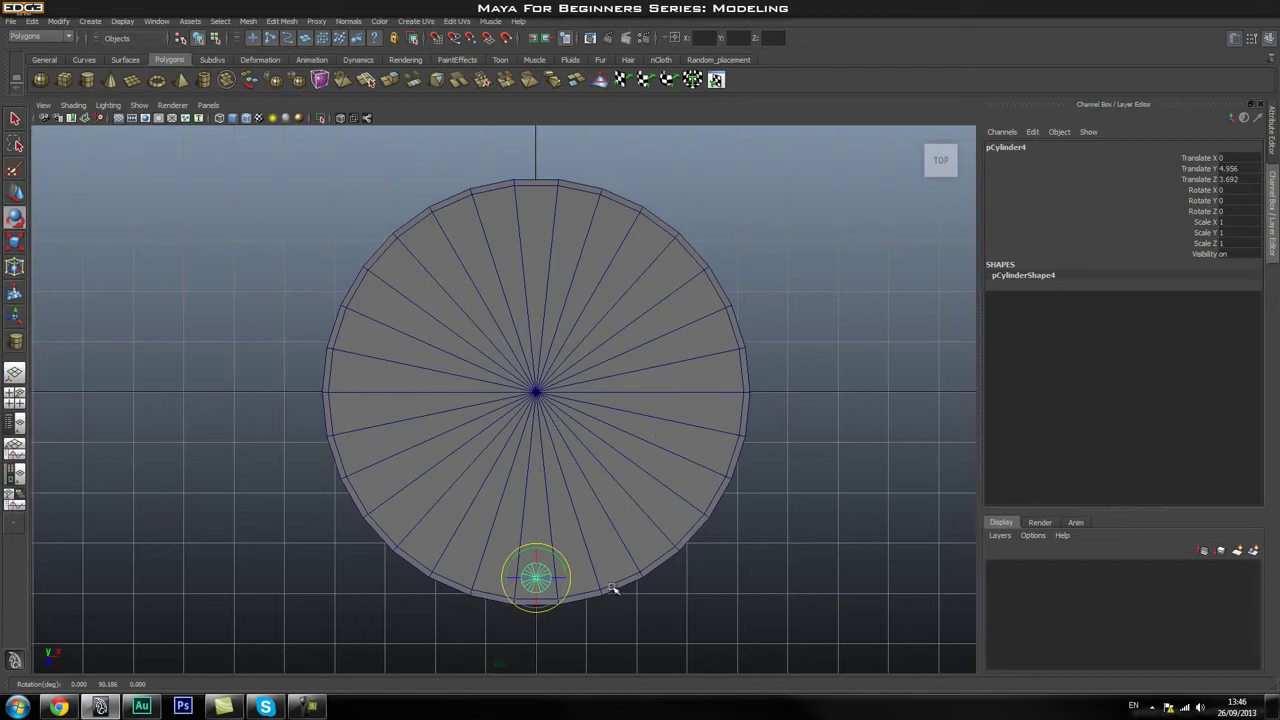
# Move the original tall cylinder's pivot along Z and snap it to the disc's centre vertex
pyautogui.click(723, 614)
pyautogui.click(535, 579)
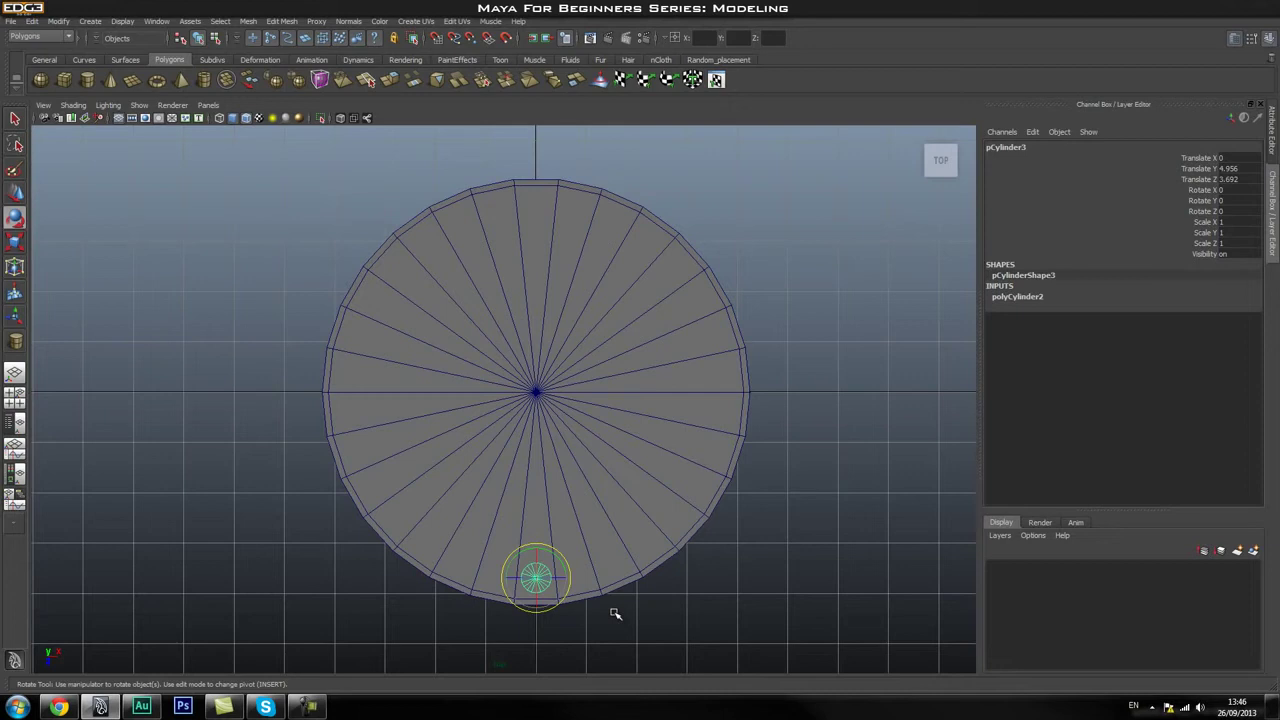
pyautogui.press('Insert')
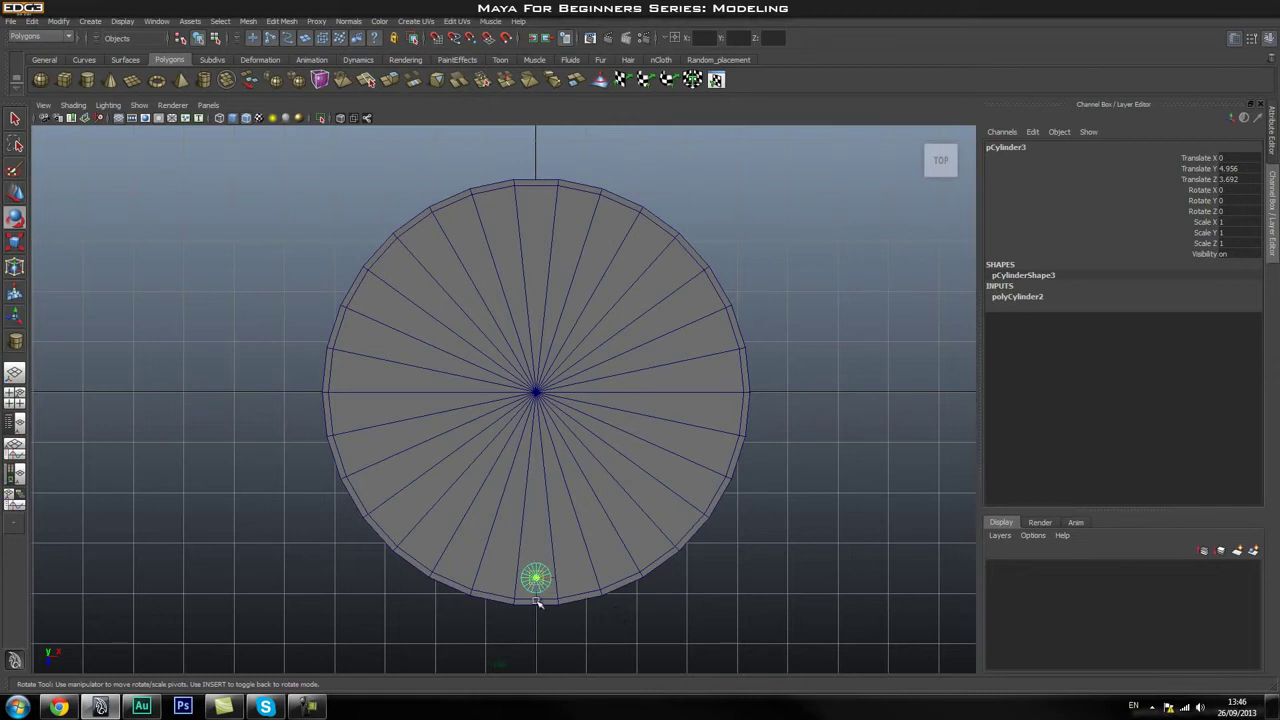
pyautogui.keyDown('alt'); pyautogui.moveTo(474, 588); pyautogui.dragTo(606, 588, button='right'); pyautogui.keyUp('alt')
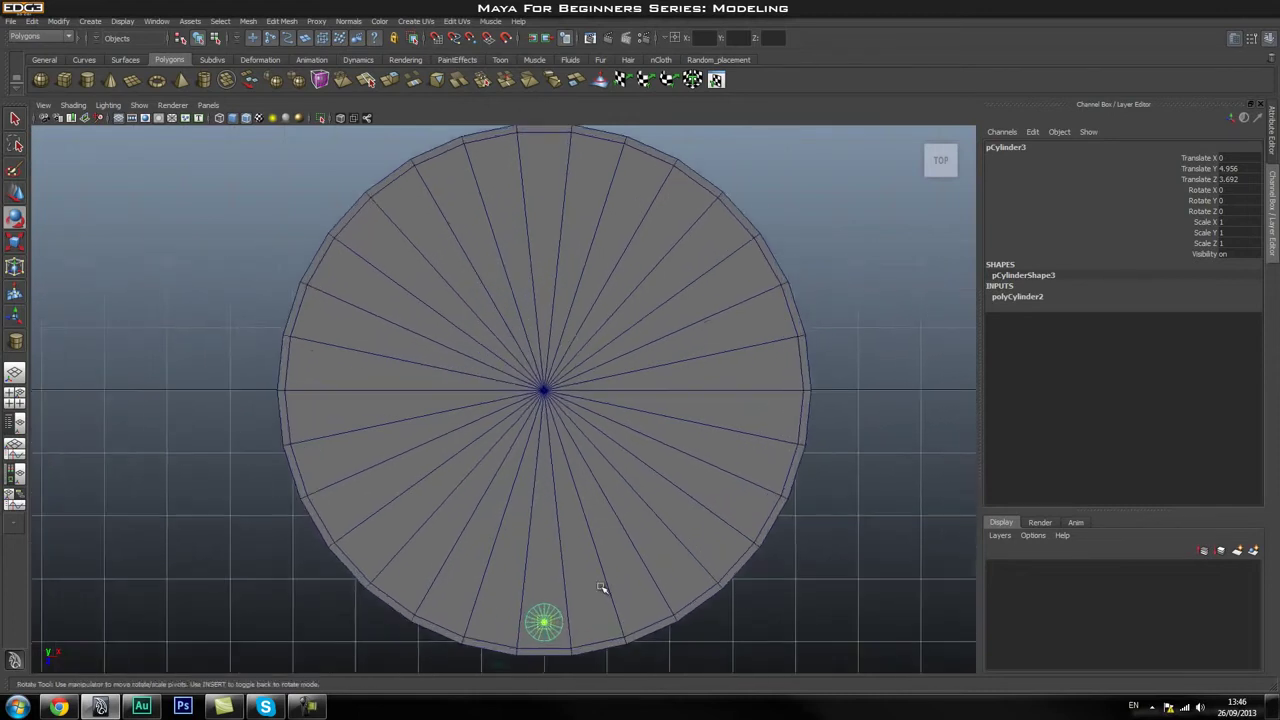
pyautogui.keyDown('alt'); pyautogui.moveTo(590, 586); pyautogui.dragTo(571, 488, button='middle'); pyautogui.keyUp('alt')
pyautogui.keyDown('alt'); pyautogui.moveTo(532, 498); pyautogui.dragTo(580, 506, button='right'); pyautogui.keyUp('alt')
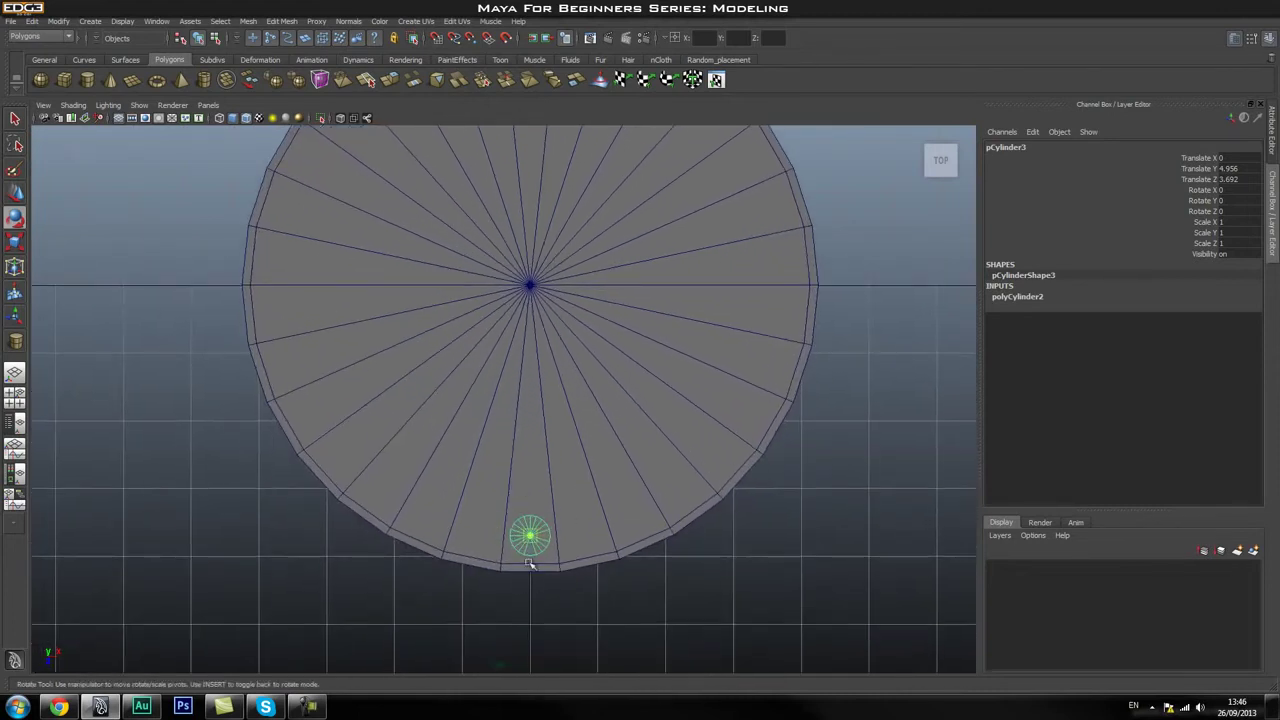
pyautogui.moveTo(532, 558)
pyautogui.mouseDown()
pyautogui.moveTo(538, 307)
pyautogui.moveTo(532, 380)
pyautogui.moveTo(533, 332)
pyautogui.moveTo(530, 360)
pyautogui.moveTo(531, 343)
pyautogui.mouseUp()
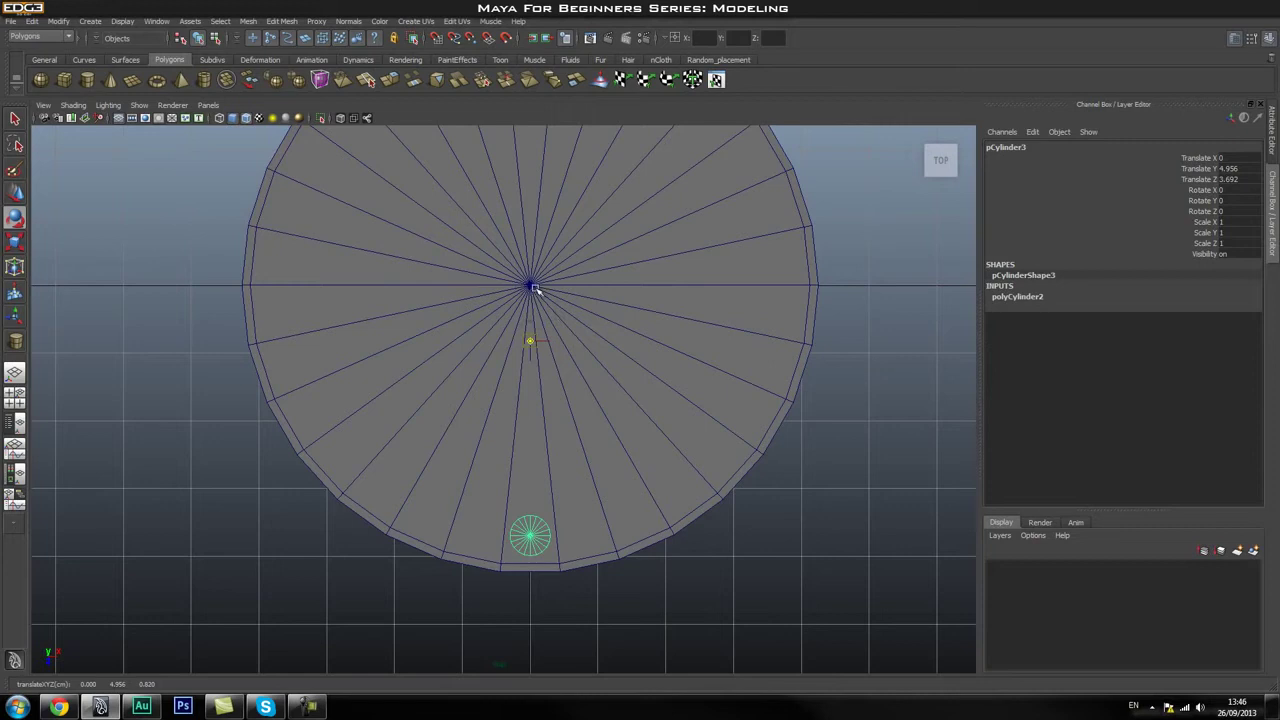
pyautogui.press('v')
pyautogui.moveTo(533, 287); pyautogui.dragTo(533, 283)
pyautogui.press('e')
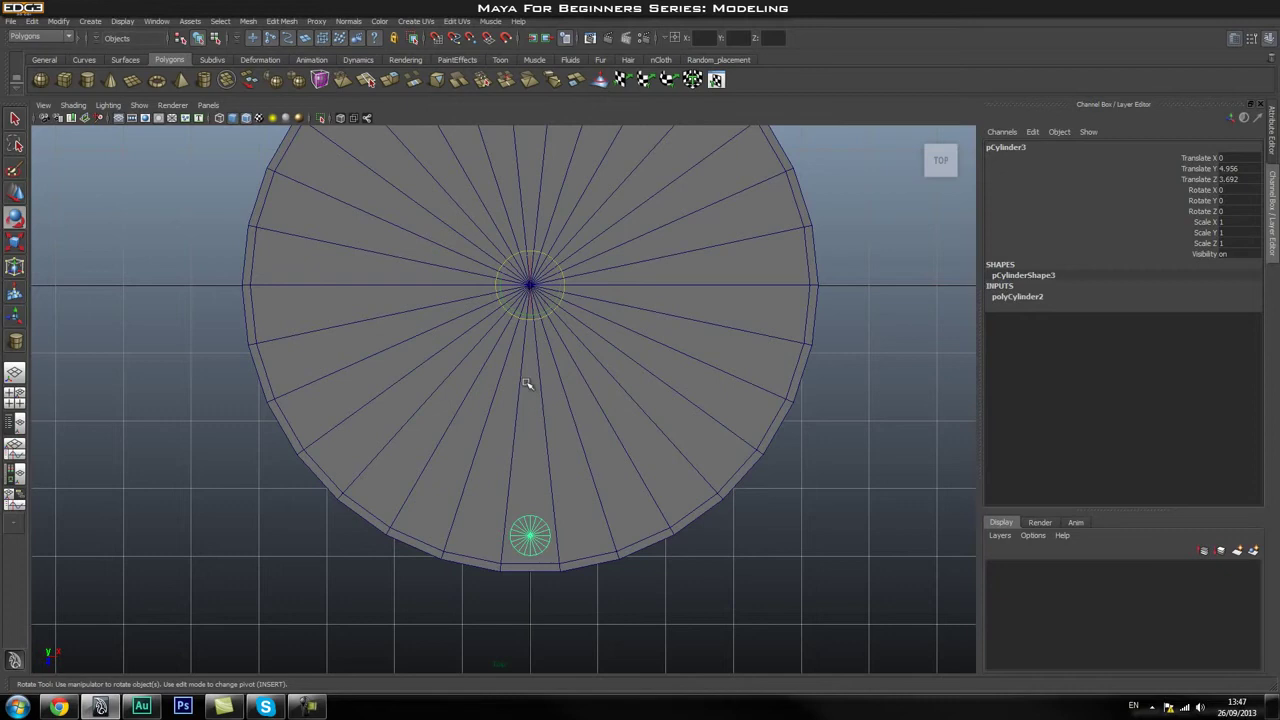
# Rotate the original tall cylinder around the disc's centre to a Rotate Y of -12
pyautogui.moveTo(549, 257); pyautogui.dragTo(452, 276)
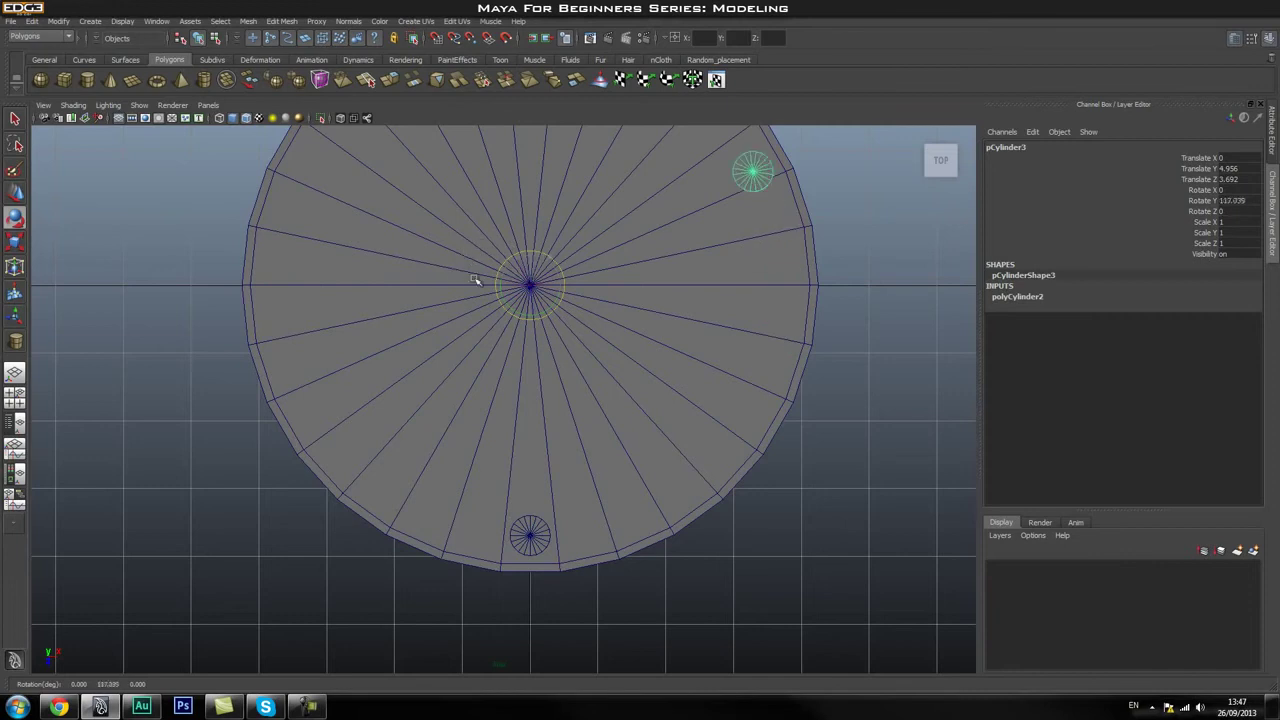
pyautogui.hotkey('ctrl', 'z')
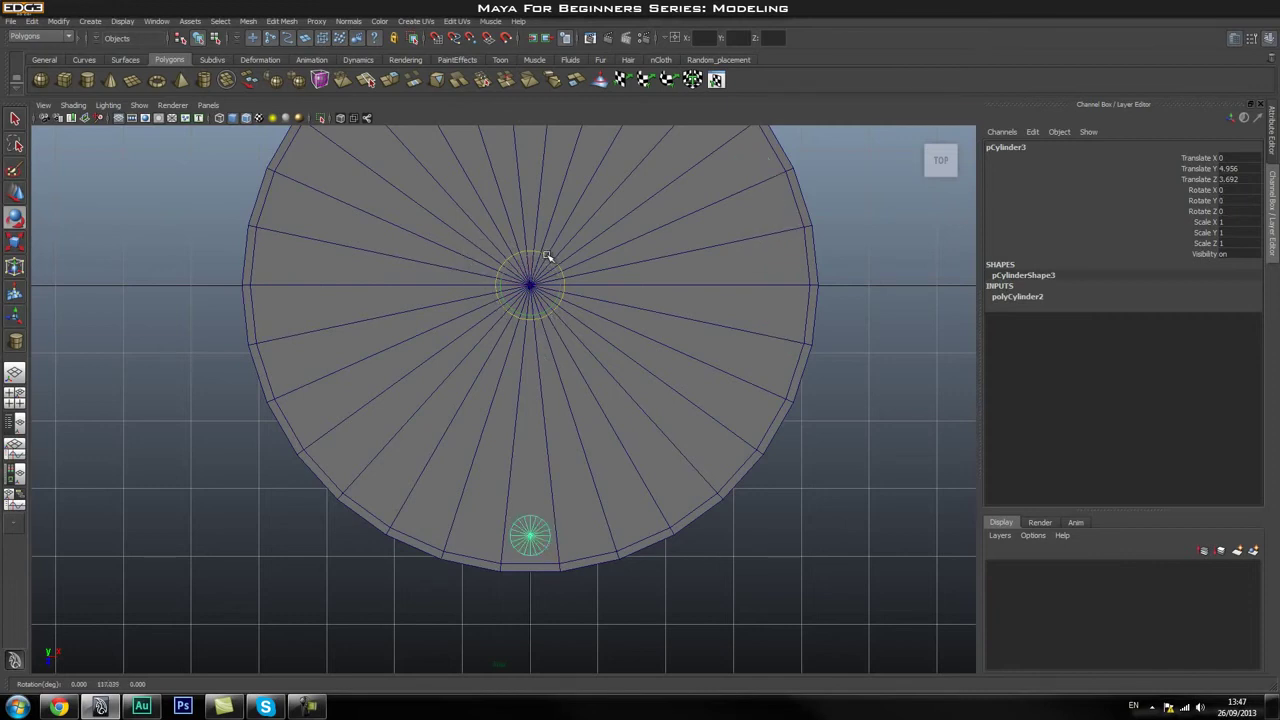
pyautogui.moveTo(548, 257); pyautogui.dragTo(553, 260)
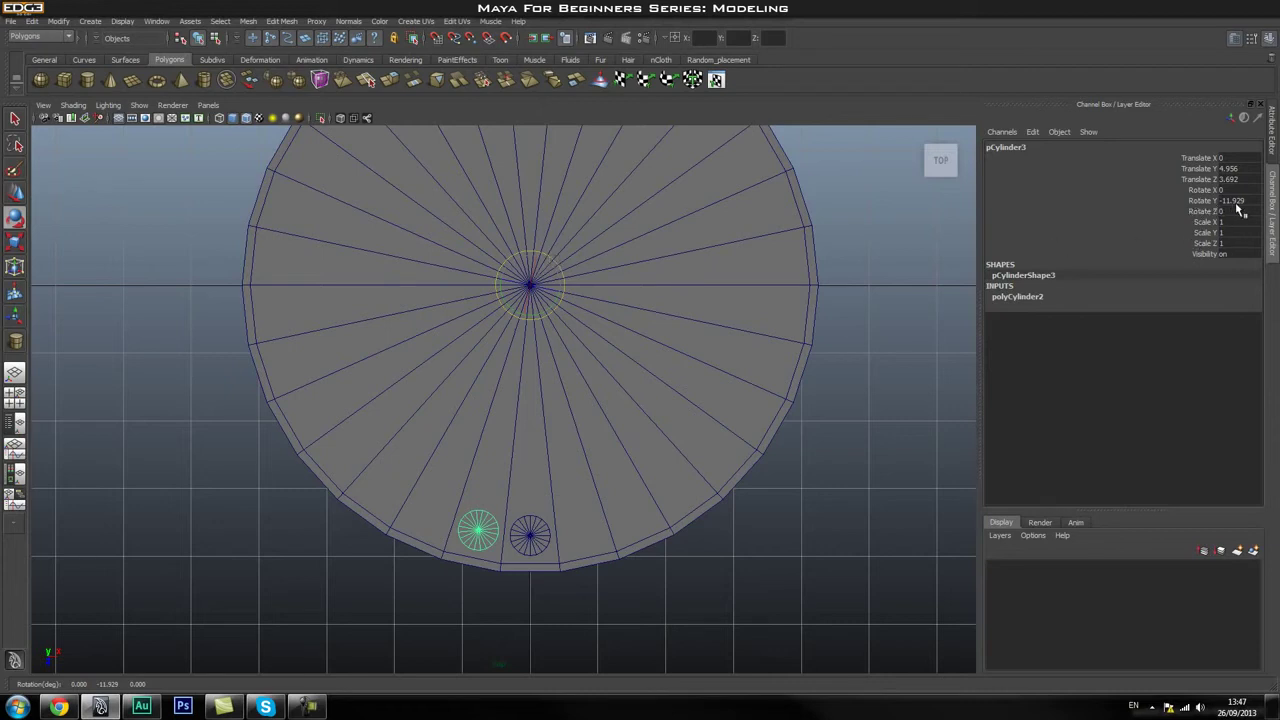
pyautogui.doubleClick(1236, 201)
pyautogui.write('-12')
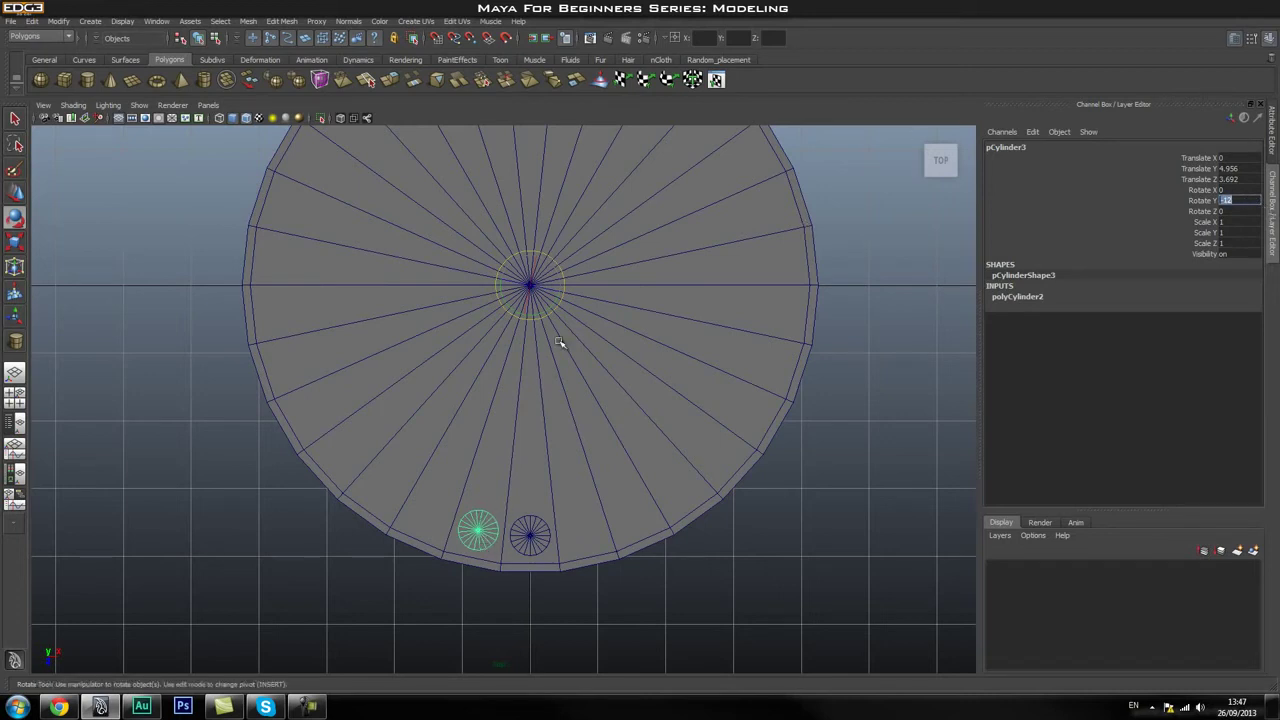
pyautogui.write('-12')
pyautogui.press('Return')
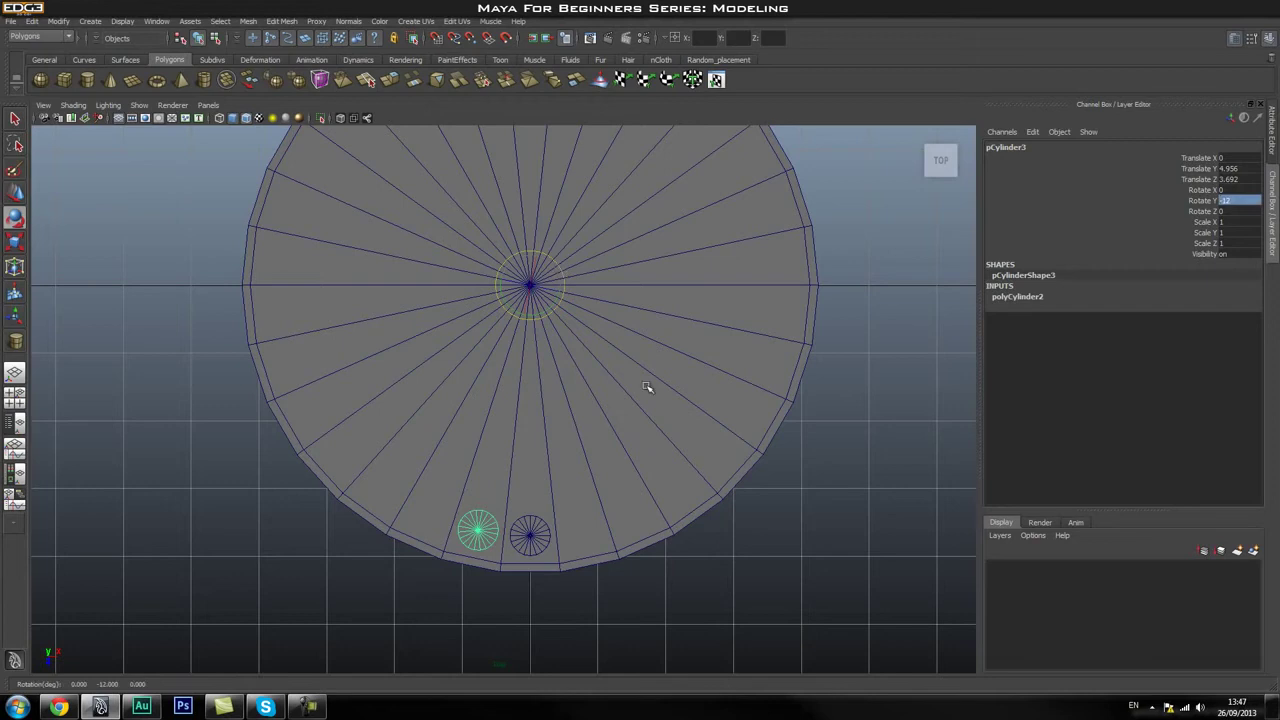
# Duplicate the rotated cylinder and set the copy's Rotate Y to -24
pyautogui.hotkey('ctrl', 'd')
pyautogui.moveTo(562, 261); pyautogui.dragTo(561, 265)
pyautogui.doubleClick(1240, 200)
pyautogui.write('-')
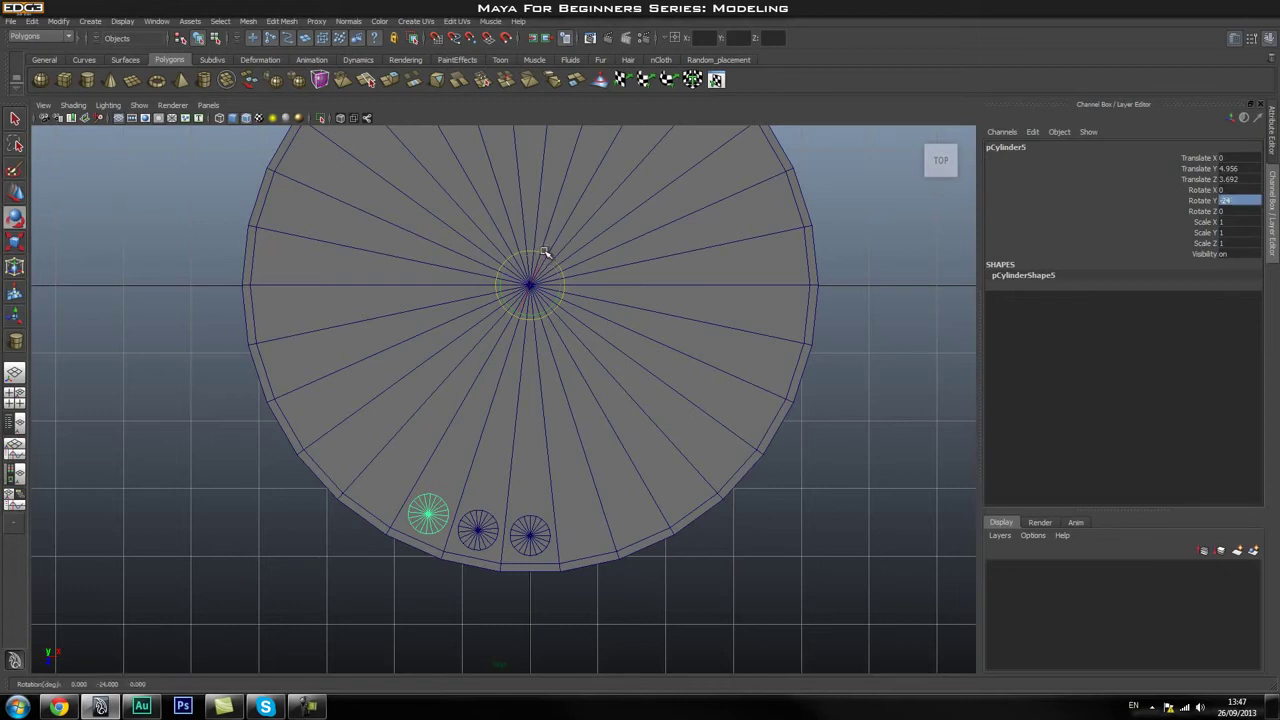
# Repeat the duplicate with its 12-degree rotation around the whole disc until the ring of columns closes at Rotate Y 12
pyautogui.hotkey('shift', 'd')
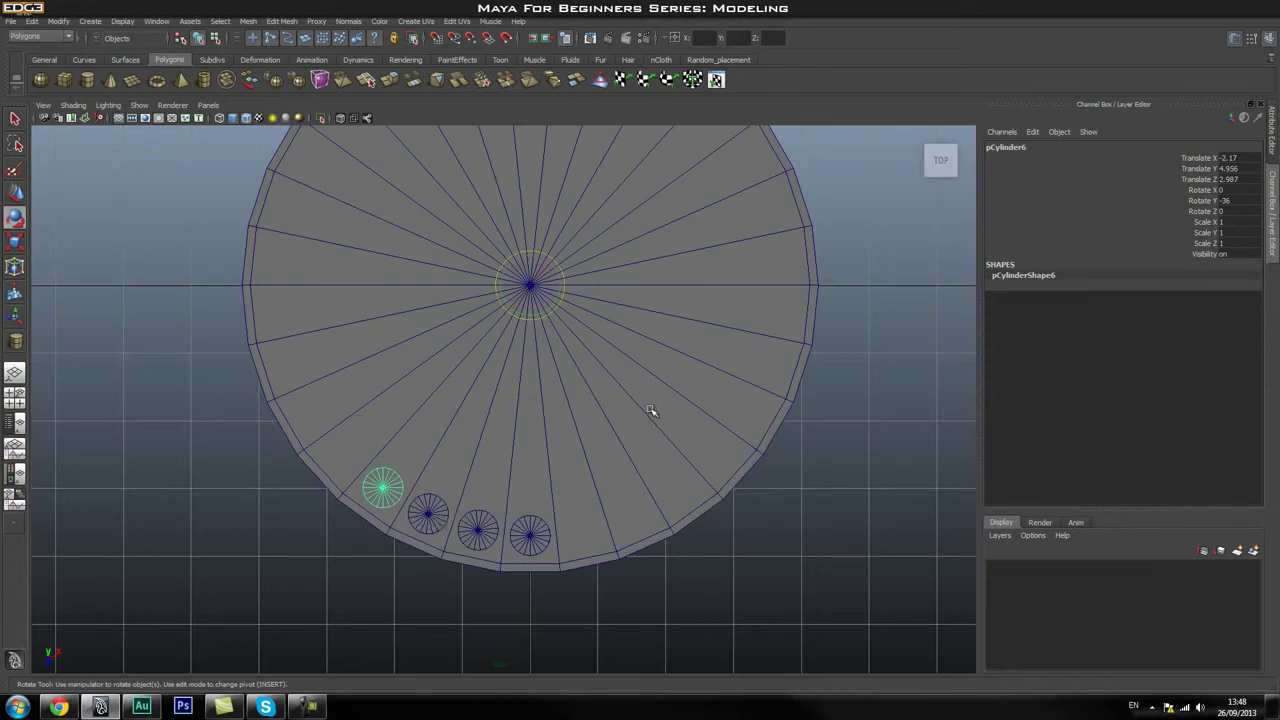
pyautogui.hotkey('shift', 'd')
pyautogui.hotkey('shift', 'd')
pyautogui.hotkey('shift', 'd')
pyautogui.hotkey('shift', 'd')
pyautogui.hotkey('shift', 'd')
pyautogui.hotkey('shift', 'd')
pyautogui.hotkey('shift', 'd')
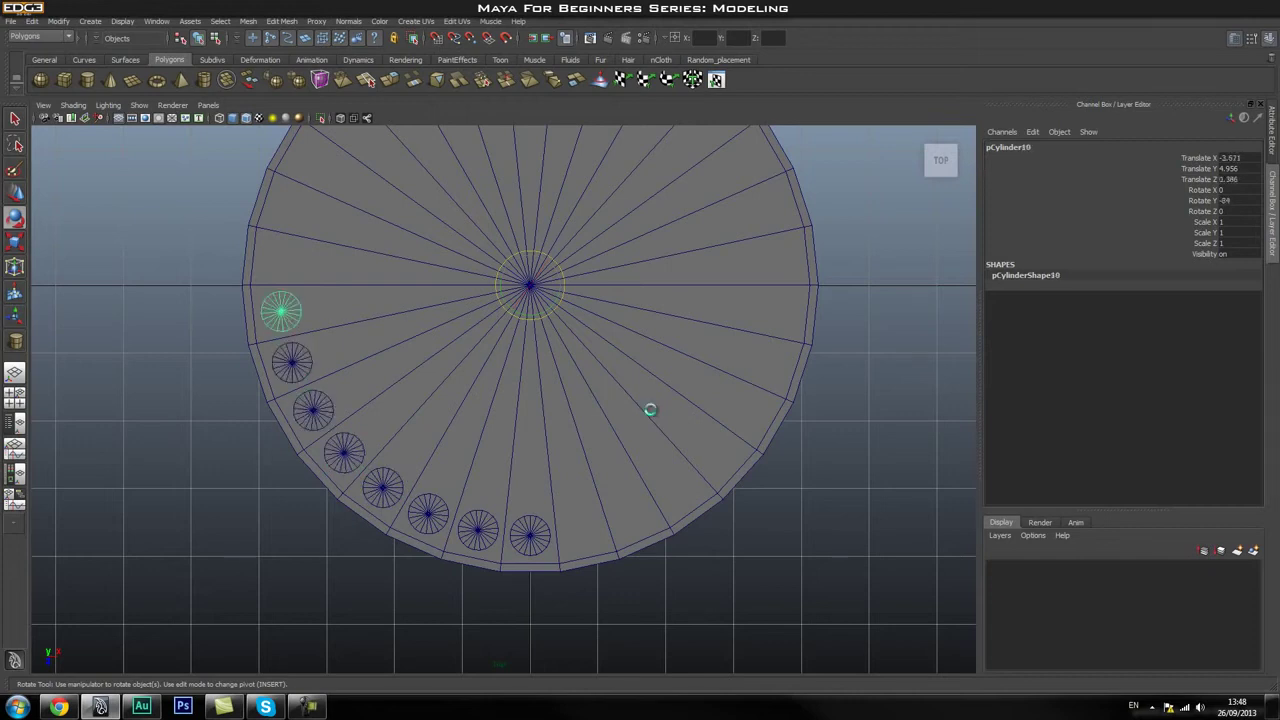
pyautogui.hotkey('shift', 'd')
pyautogui.hotkey('shift', 'd')
pyautogui.hotkey('shift', 'd')
pyautogui.hotkey('shift', 'd')
pyautogui.hotkey('shift', 'd')
pyautogui.hotkey('shift', 'd')
pyautogui.hotkey('shift', 'd')
pyautogui.hotkey('shift', 'd')
pyautogui.hotkey('shift', 'd')
pyautogui.hotkey('shift', 'd')
pyautogui.hotkey('shift', 'd')
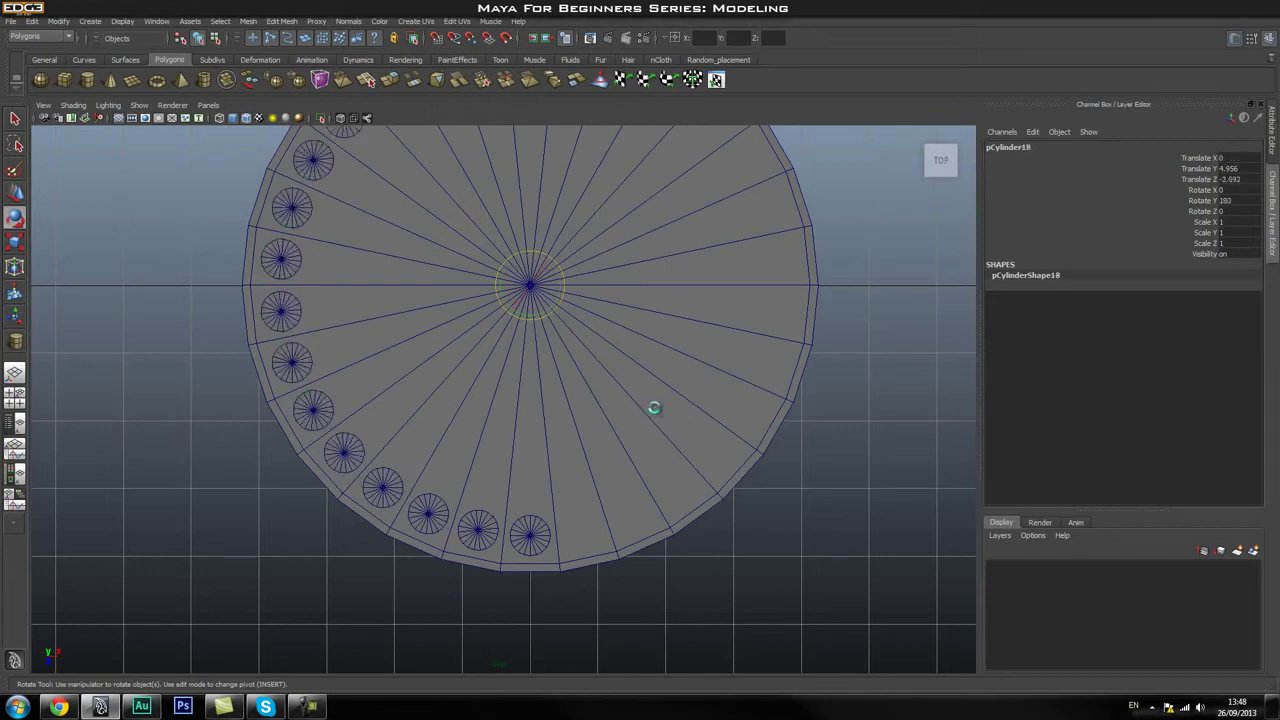
pyautogui.hotkey('shift', 'd')
pyautogui.hotkey('shift', 'd')
pyautogui.hotkey('shift', 'd')
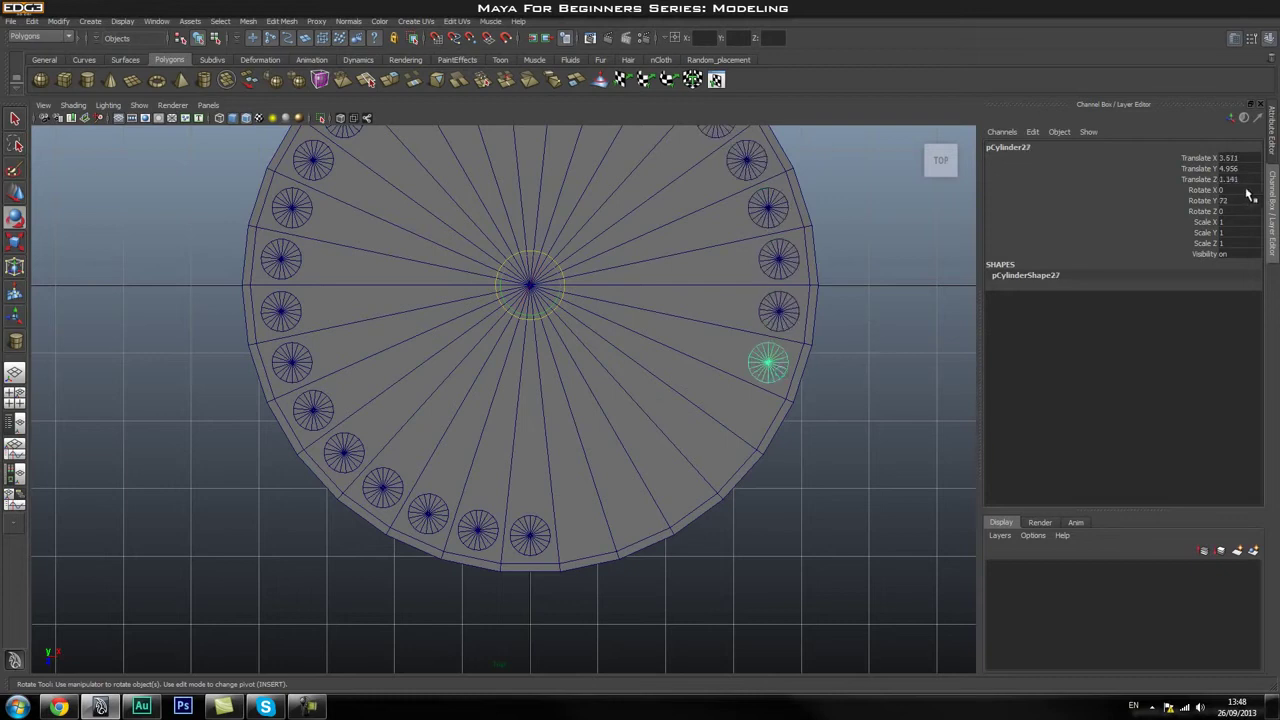
pyautogui.hotkey('shift', 'd')
pyautogui.hotkey('shift', 'd')
pyautogui.hotkey('shift', 'd')
pyautogui.hotkey('shift', 'd')
pyautogui.hotkey('shift', 'd')
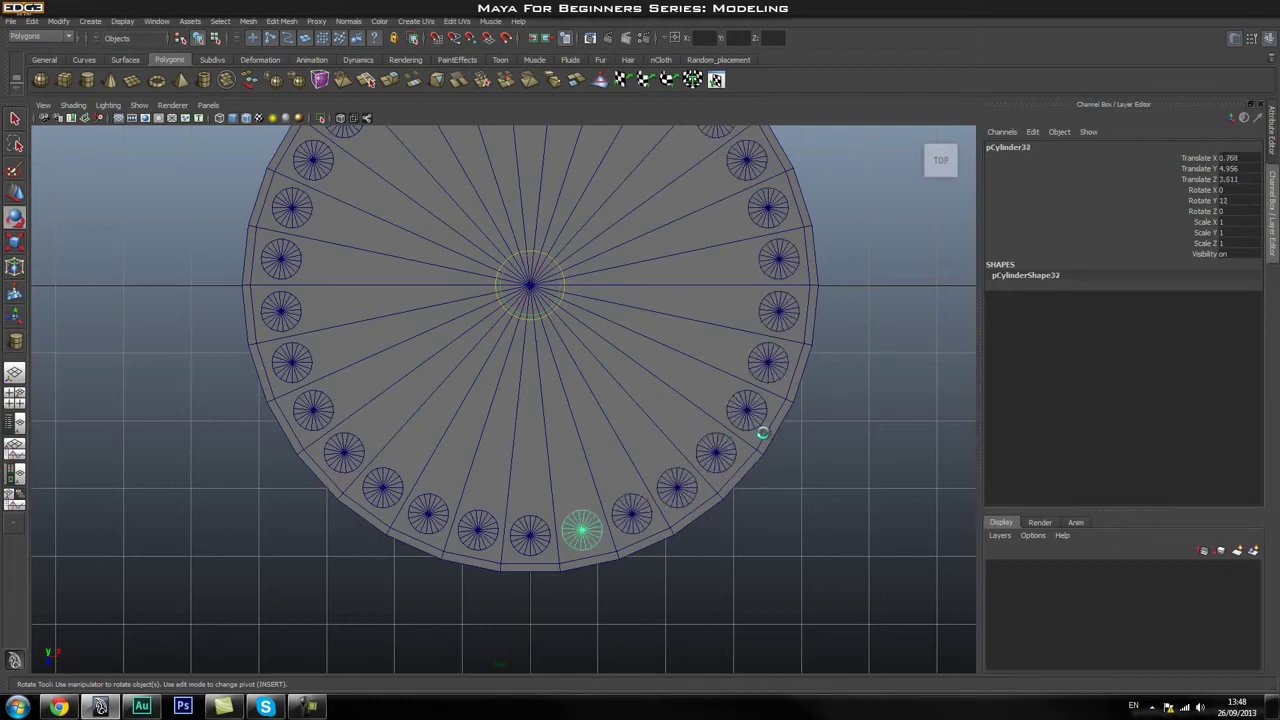
# Deselect everything and examine the ring of columns on the disc from the top and perspective views
pyautogui.click(737, 487)
pyautogui.keyDown('alt'); pyautogui.moveTo(694, 394); pyautogui.dragTo(574, 345, button='right'); pyautogui.keyUp('alt')
pyautogui.keyDown('alt'); pyautogui.moveTo(574, 345); pyautogui.dragTo(571, 382, button='middle'); pyautogui.keyUp('alt')
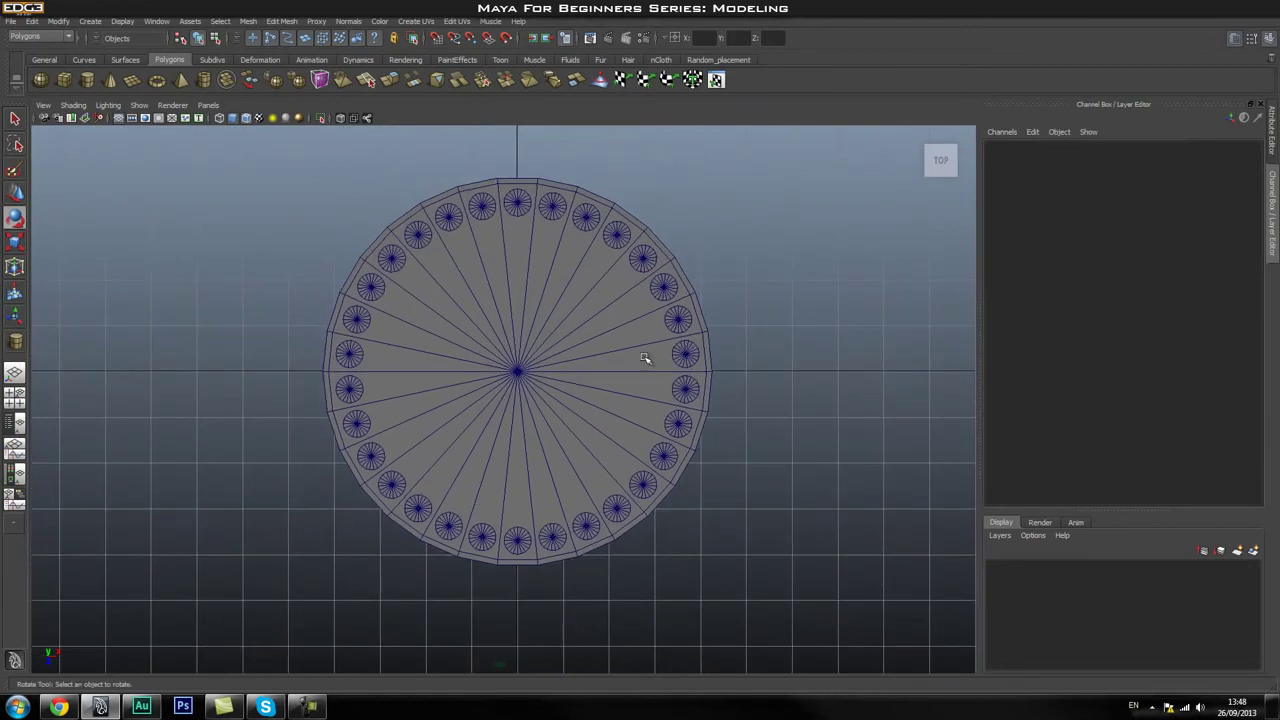
pyautogui.press('space')
pyautogui.click(545, 344)
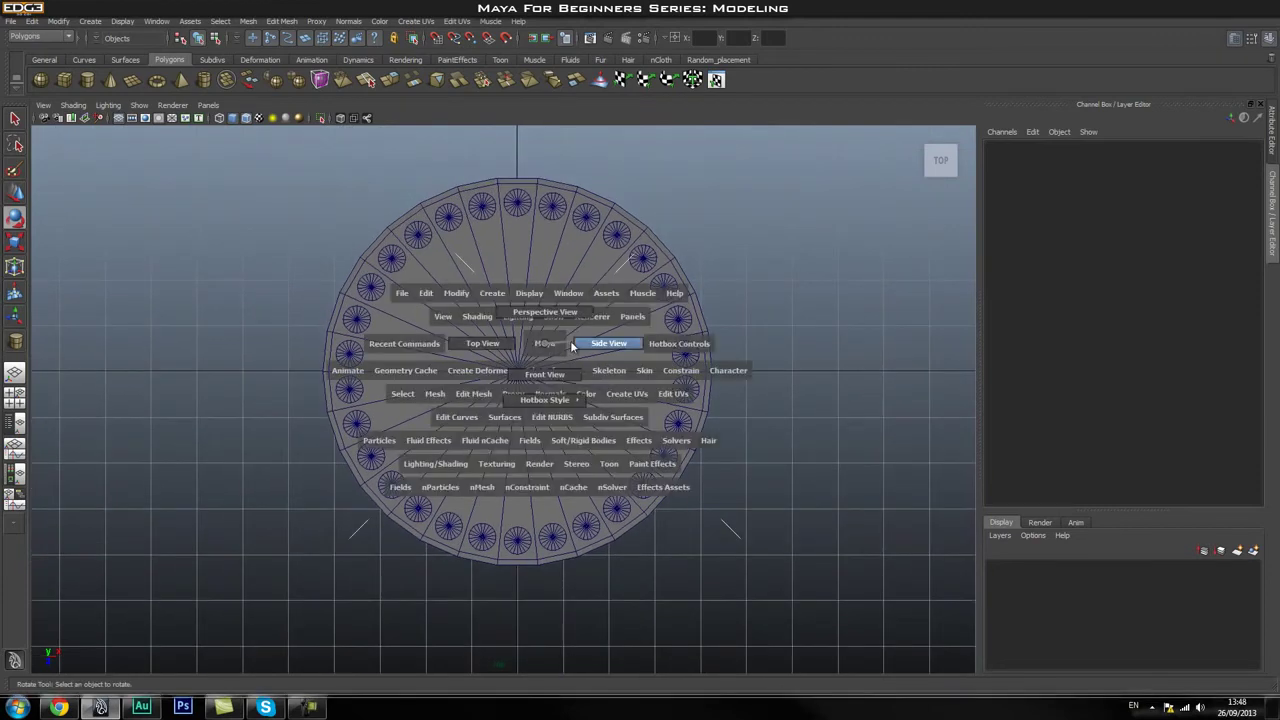
pyautogui.moveTo(572, 346); pyautogui.dragTo(578, 350)
pyautogui.keyDown('alt'); pyautogui.moveTo(652, 370); pyautogui.dragTo(597, 389, button='middle'); pyautogui.keyUp('alt')
pyautogui.press('space')
pyautogui.moveTo(592, 400); pyautogui.dragTo(588, 365)
pyautogui.keyDown('alt'); pyautogui.moveTo(506, 377); pyautogui.dragTo(583, 377); pyautogui.keyUp('alt')
pyautogui.keyDown('alt'); pyautogui.moveTo(583, 377); pyautogui.dragTo(562, 354, button='right'); pyautogui.keyUp('alt')
pyautogui.keyDown('alt'); pyautogui.moveTo(562, 354); pyautogui.dragTo(566, 354, button='middle'); pyautogui.keyUp('alt')
pyautogui.keyDown('alt'); pyautogui.moveTo(565, 353); pyautogui.dragTo(560, 449); pyautogui.keyUp('alt')
pyautogui.keyDown('alt'); pyautogui.moveTo(475, 488); pyautogui.dragTo(531, 491, button='right'); pyautogui.keyUp('alt')
# Duplicate the front column and flatten the copy into a thin collar with a Scale Y of about 0.021
pyautogui.click(532, 491)
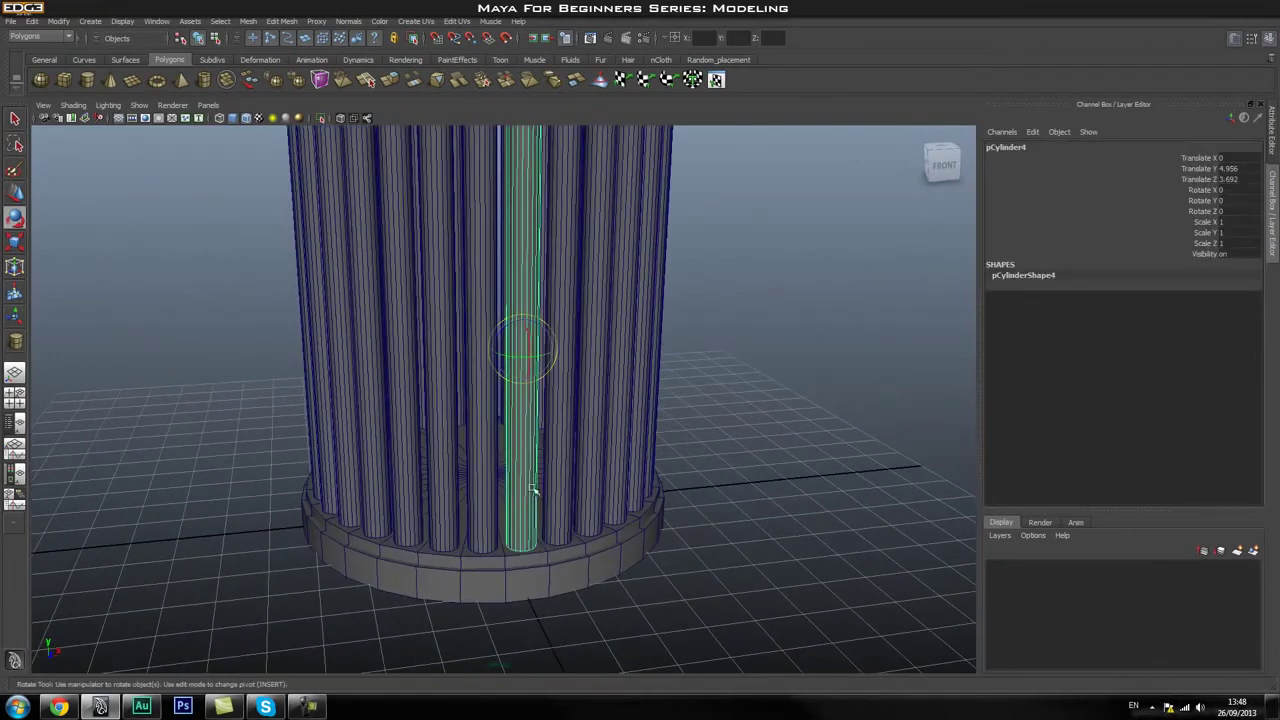
pyautogui.keyDown('alt'); pyautogui.moveTo(586, 371); pyautogui.dragTo(493, 481, button='right'); pyautogui.keyUp('alt')
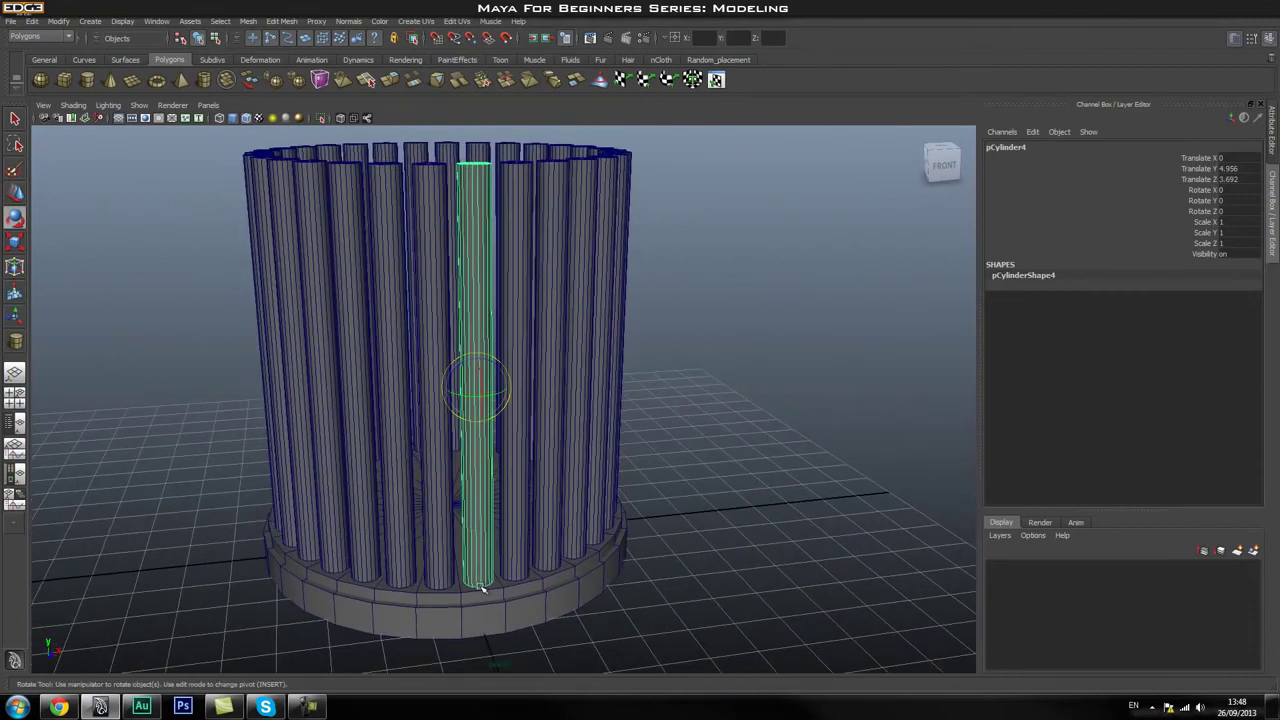
pyautogui.keyDown('alt'); pyautogui.moveTo(580, 488); pyautogui.dragTo(580, 505, button='middle'); pyautogui.keyUp('alt')
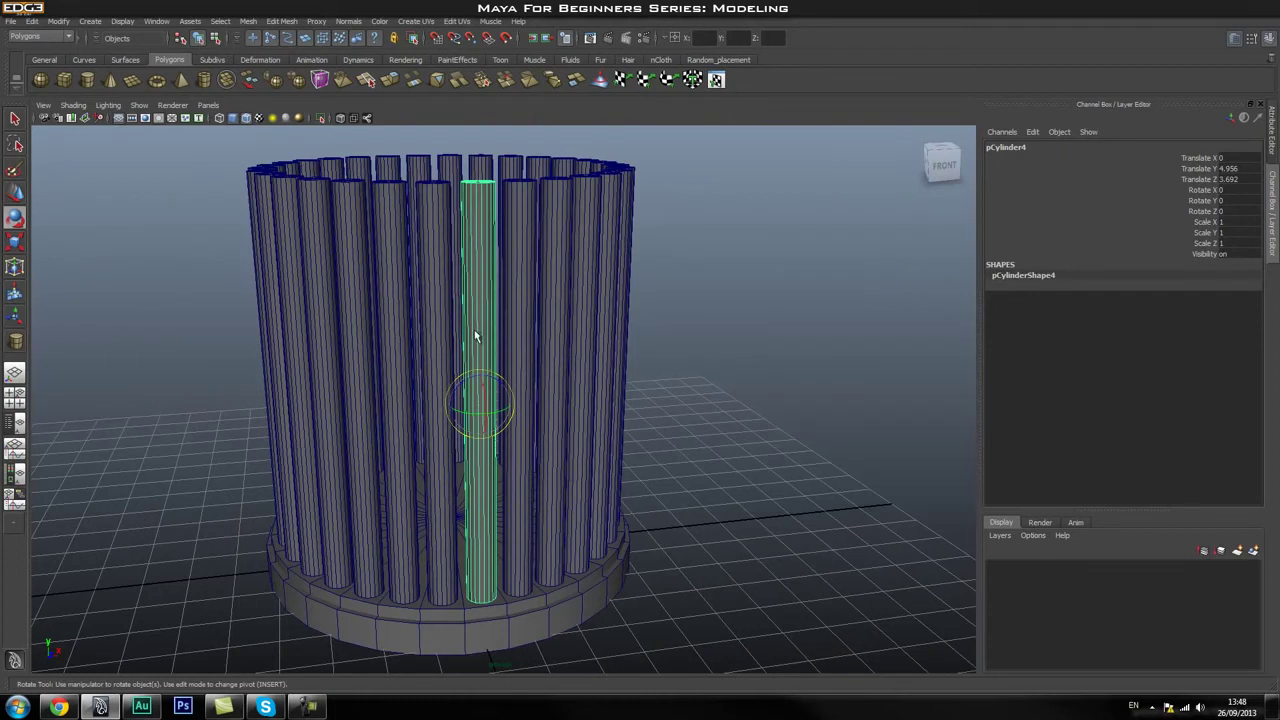
pyautogui.press('q')
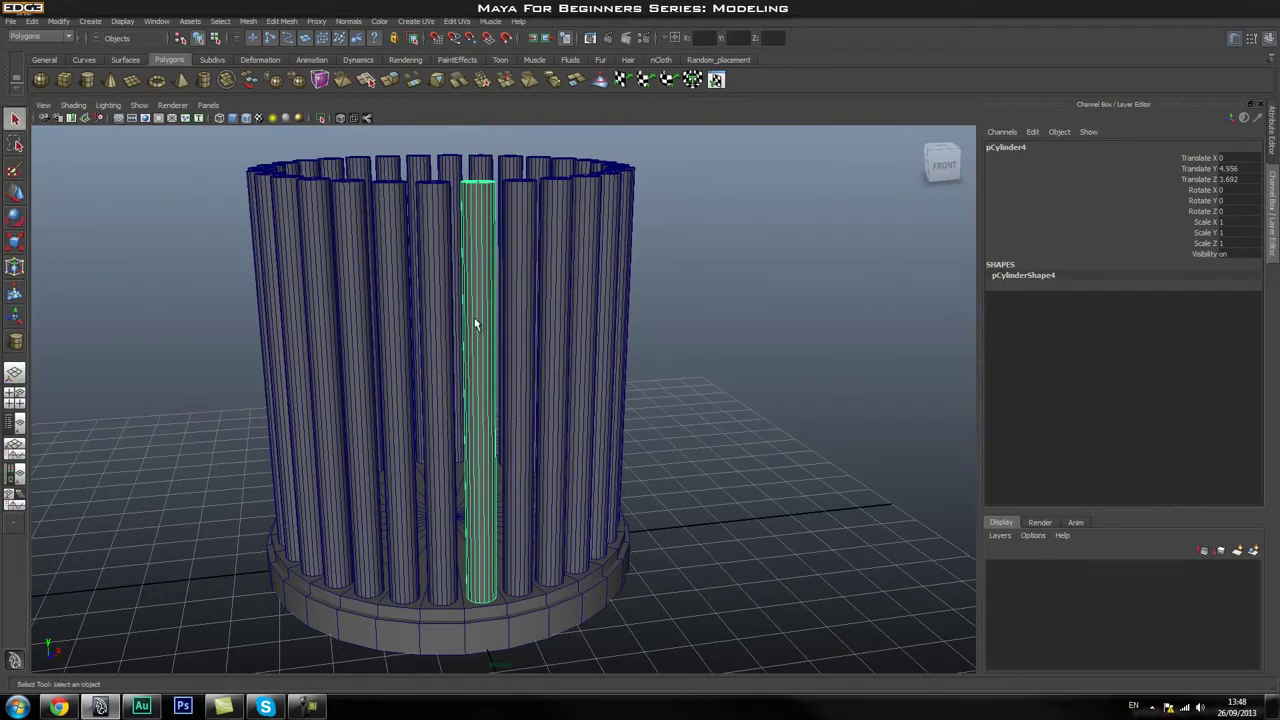
pyautogui.click(472, 437)
pyautogui.press('r')
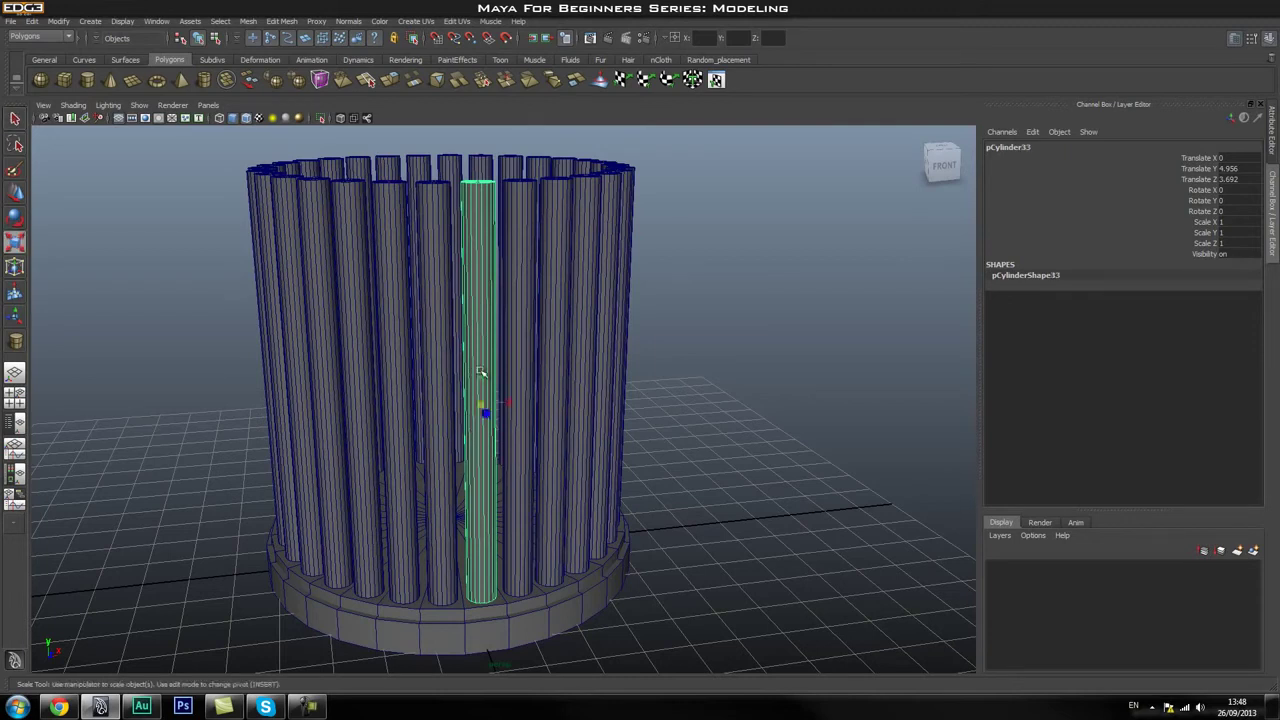
pyautogui.moveTo(481, 376); pyautogui.dragTo(483, 404)
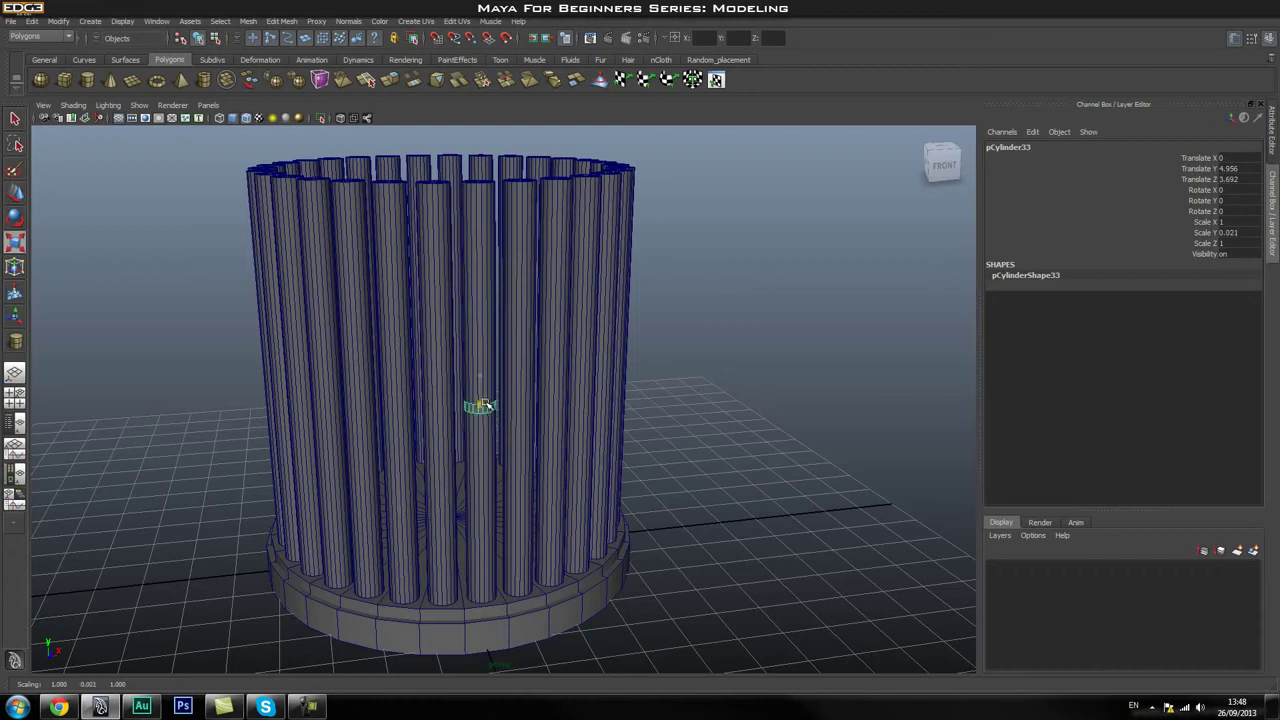
# Scale the collar uniformly to about 1.101 in X and Z and lower it to the column's base, at Translate Y about 0.954
pyautogui.keyDown('alt'); pyautogui.moveTo(343, 451); pyautogui.dragTo(531, 443, button='right'); pyautogui.keyUp('alt')
pyautogui.keyDown('alt'); pyautogui.moveTo(531, 443); pyautogui.dragTo(511, 430); pyautogui.keyUp('alt')
pyautogui.scroll(-3, 586, 491)
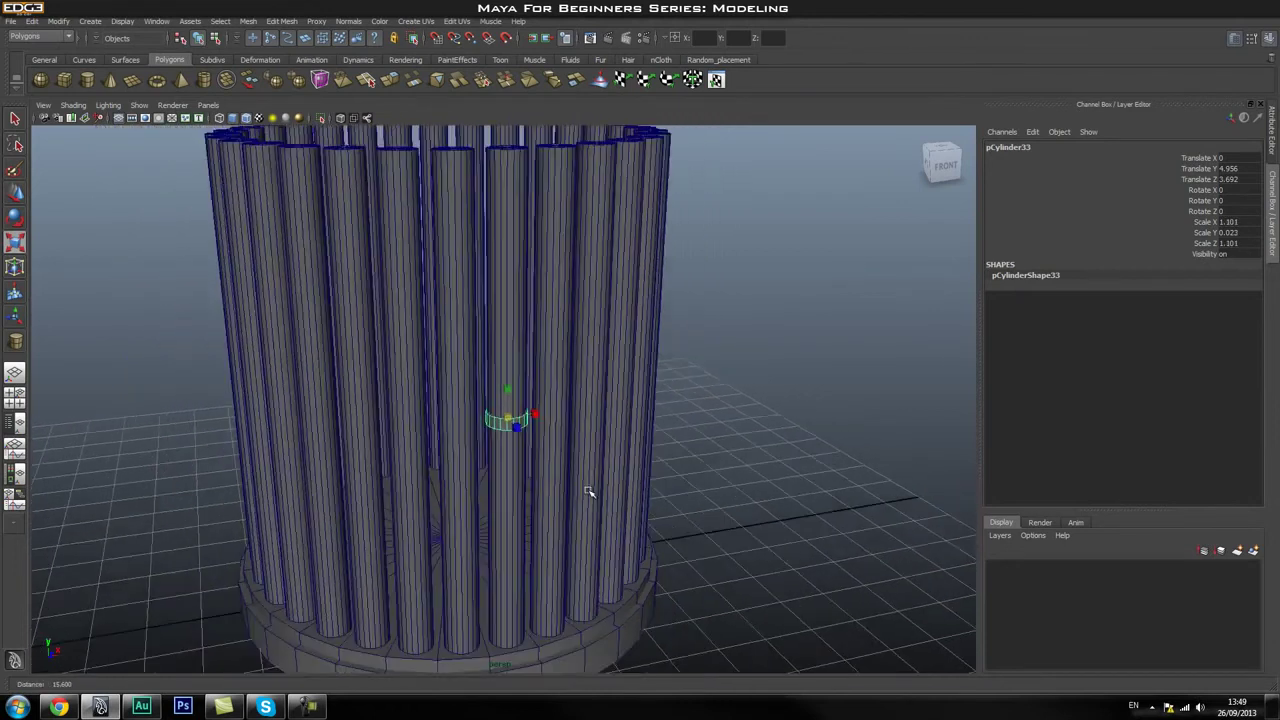
pyautogui.scroll(5, 566, 451)
pyautogui.press('w')
pyautogui.moveTo(495, 337); pyautogui.dragTo(491, 560)
pyautogui.click(745, 583)
pyautogui.keyDown('alt'); pyautogui.moveTo(745, 583); pyautogui.dragTo(643, 529); pyautogui.keyUp('alt')
# In the top view, move the pivot of the front column's collar to the centre of the disc
pyautogui.press('space')
pyautogui.moveTo(520, 513); pyautogui.dragTo(460, 526)
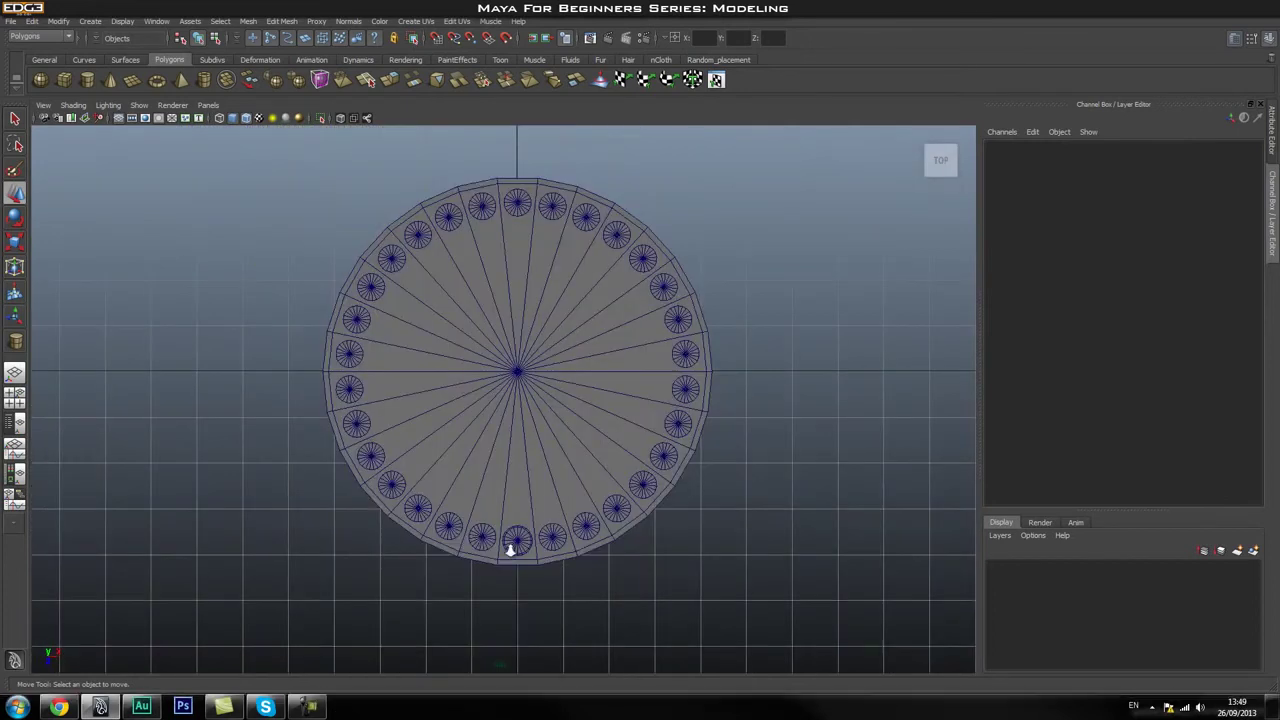
pyautogui.scroll(8, 510, 548)
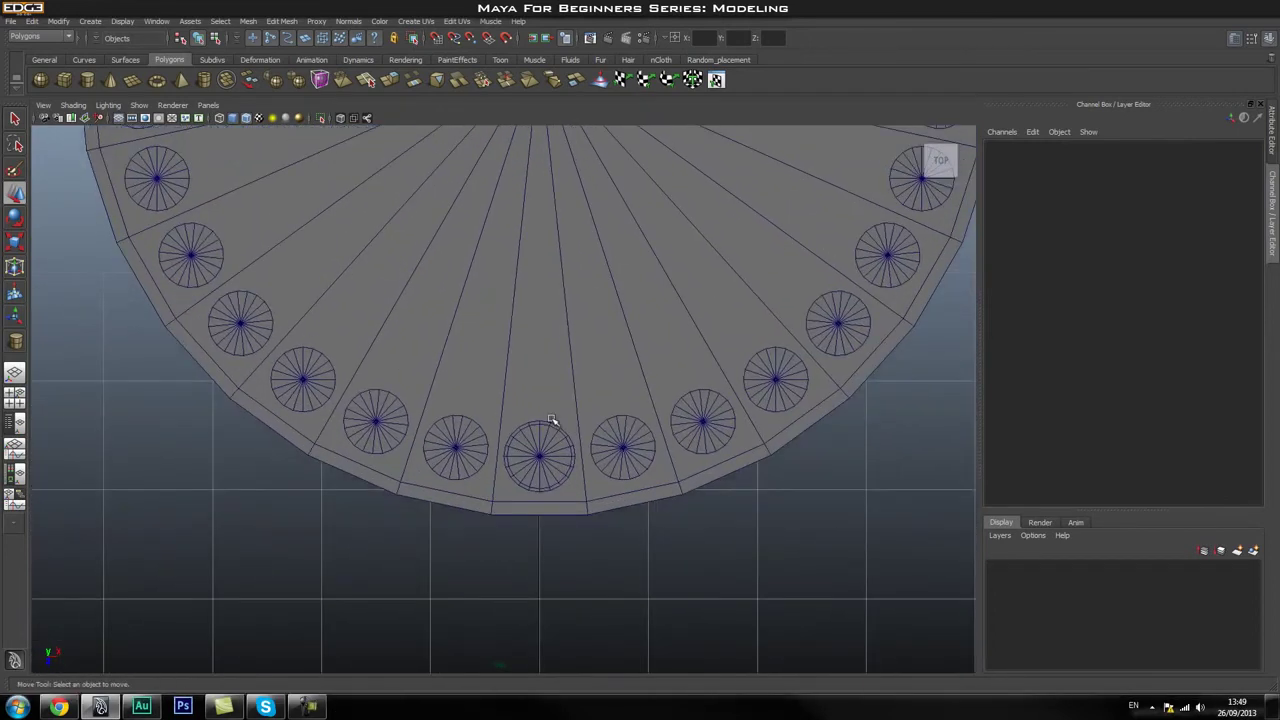
pyautogui.click(549, 424)
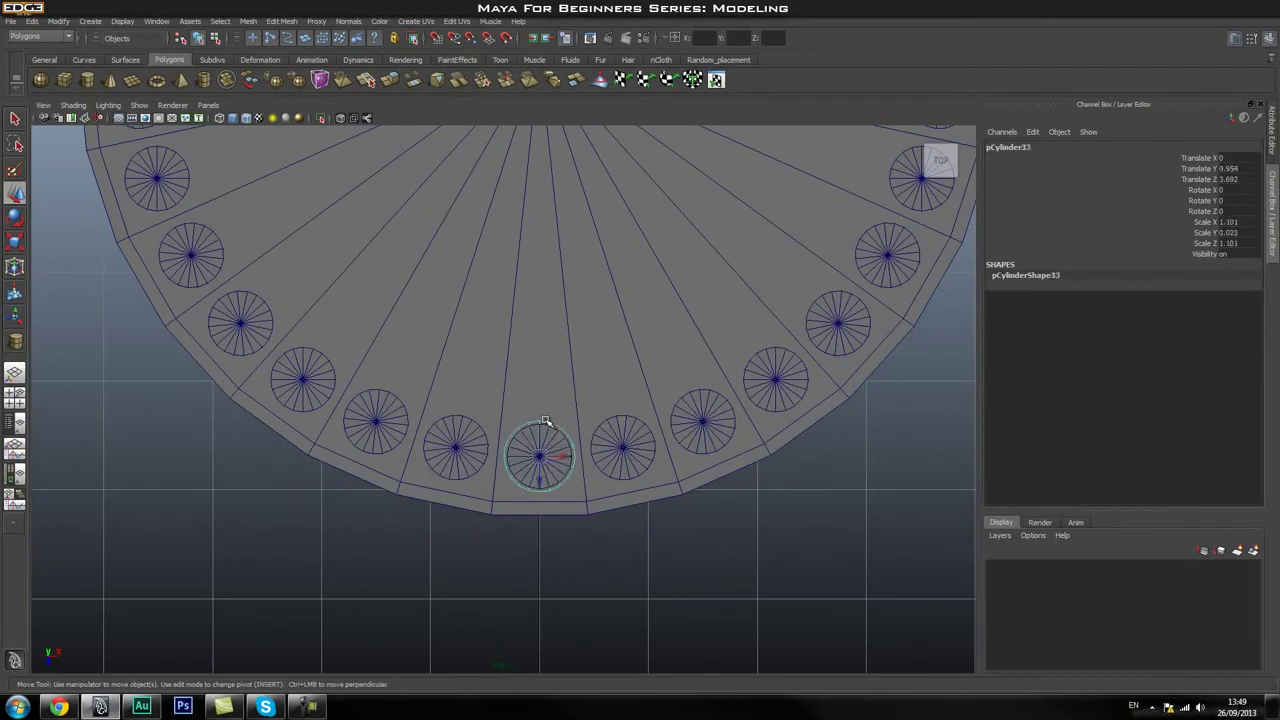
pyautogui.scroll(-5, 777, 417)
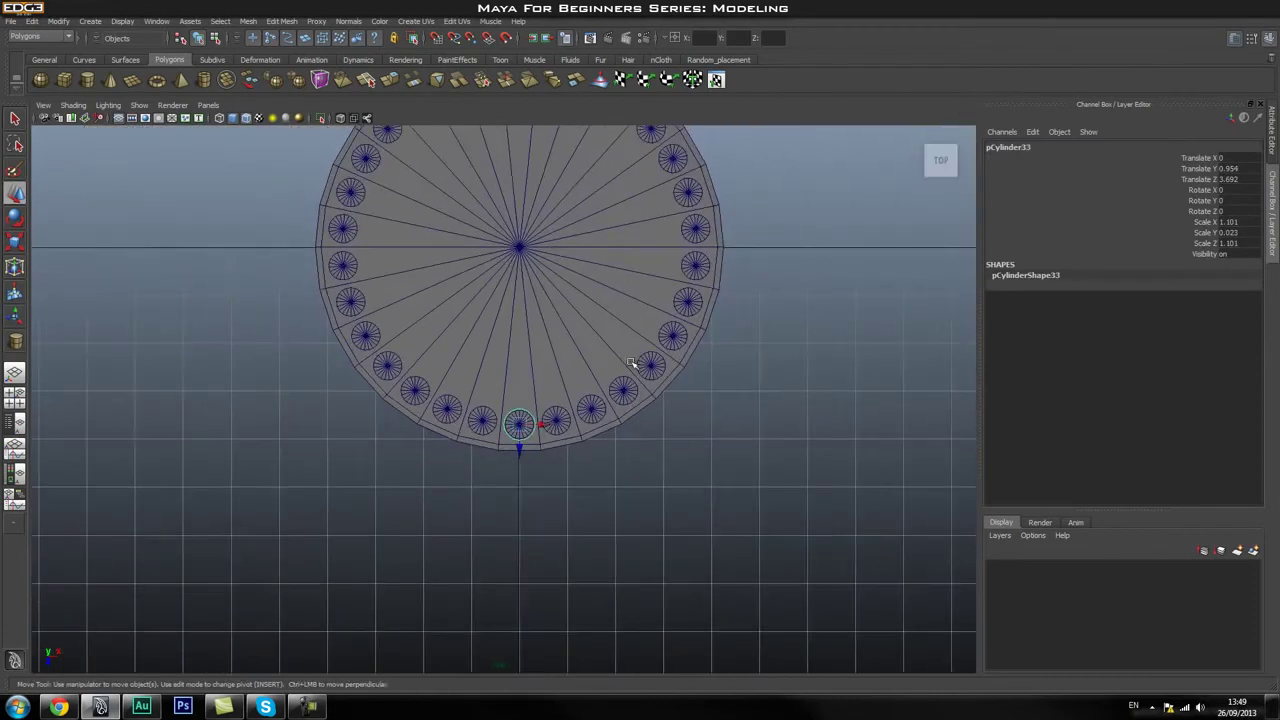
pyautogui.keyDown('alt'); pyautogui.moveTo(476, 394); pyautogui.dragTo(574, 366, button='right'); pyautogui.keyUp('alt')
pyautogui.keyDown('alt'); pyautogui.moveTo(688, 366); pyautogui.dragTo(685, 401, button='middle'); pyautogui.keyUp('alt')
pyautogui.press('Insert')
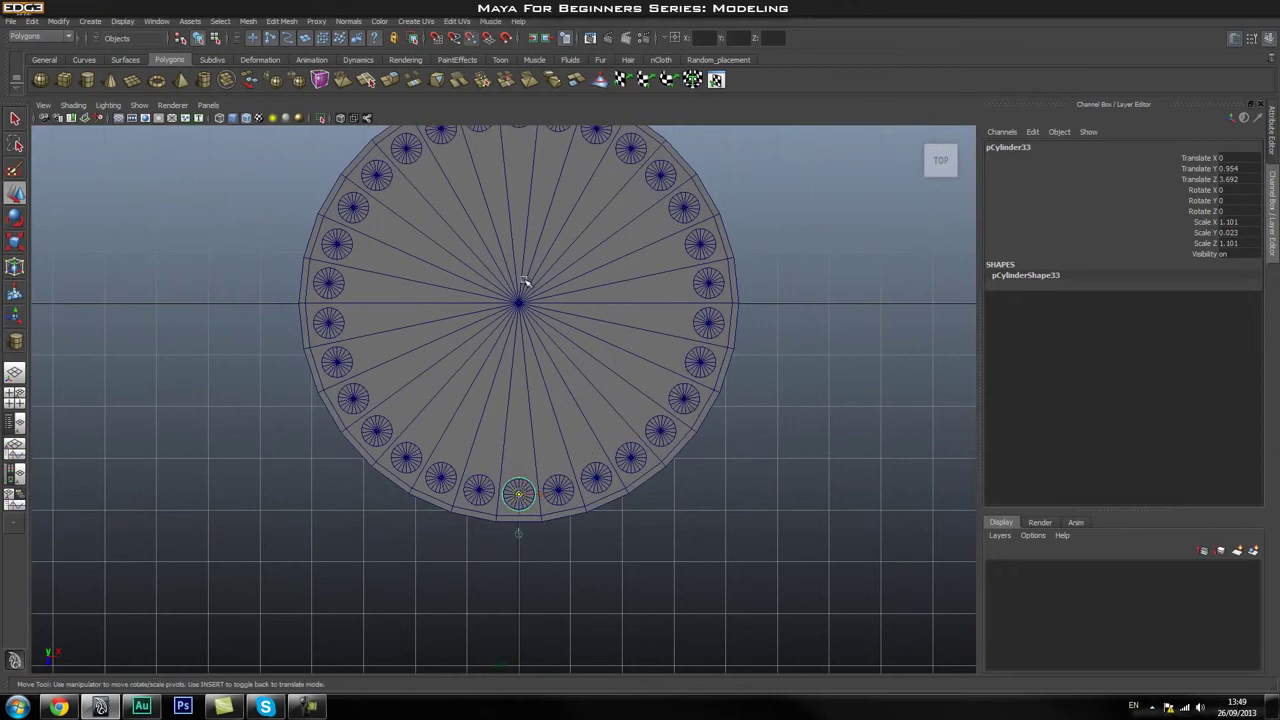
pyautogui.moveTo(521, 304); pyautogui.dragTo(519, 303, button='middle')
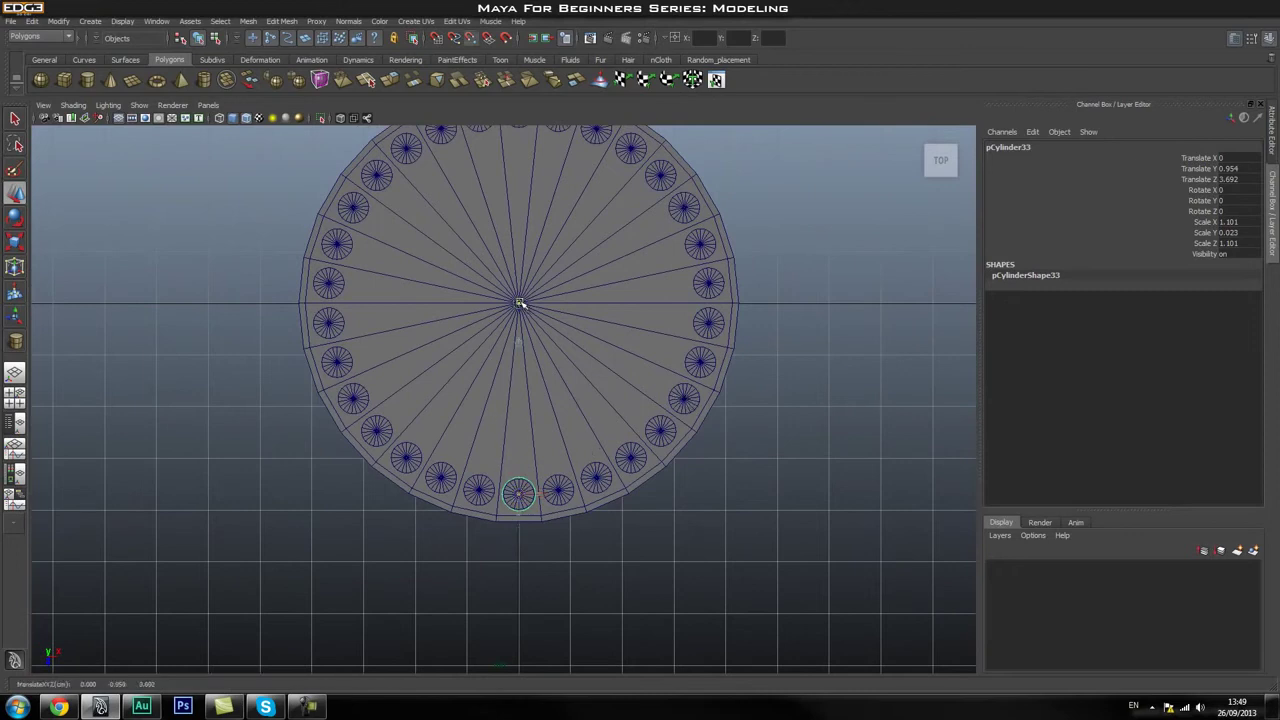
pyautogui.press('Insert')
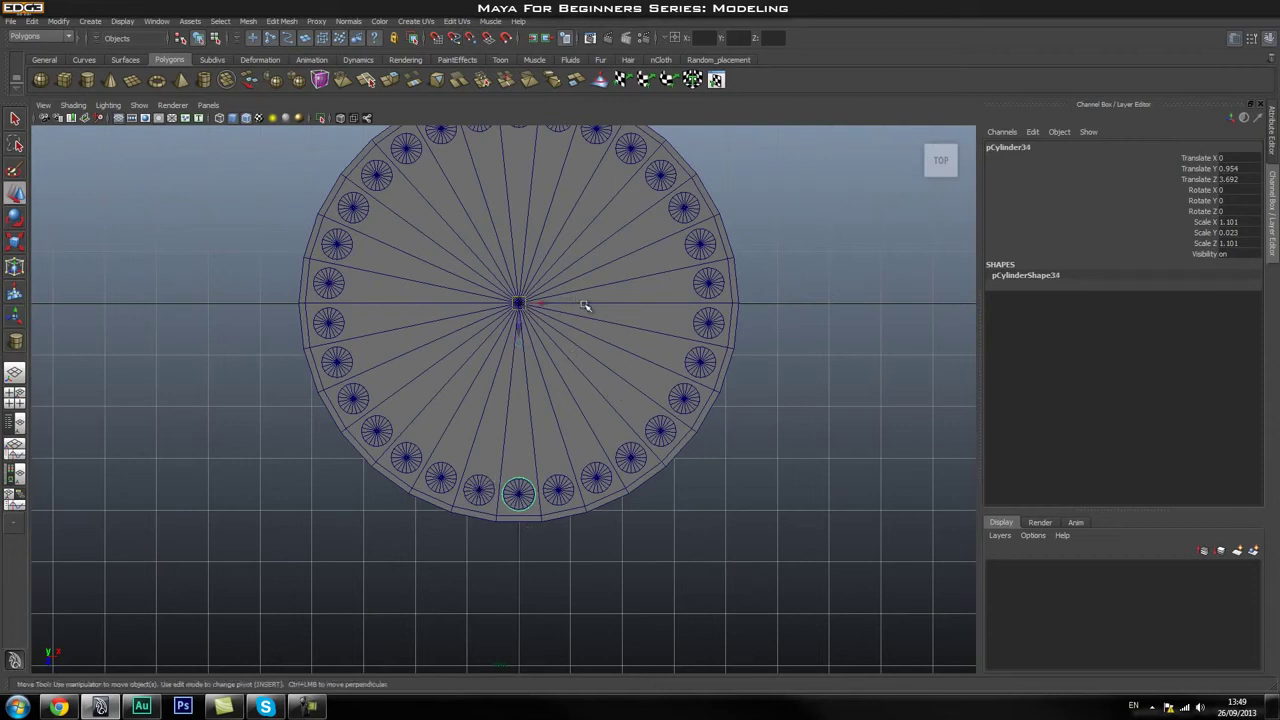
# Duplicate the collar, set the copy's Rotate Y to 12, and repeat the duplicate with transform for two more collars
pyautogui.press('e')
pyautogui.moveTo(551, 277)
pyautogui.mouseDown()
pyautogui.moveTo(551, 294)
pyautogui.moveTo(560, 287)
pyautogui.mouseUp()
pyautogui.click(1237, 203)
pyautogui.write('-12')
pyautogui.press('Return')
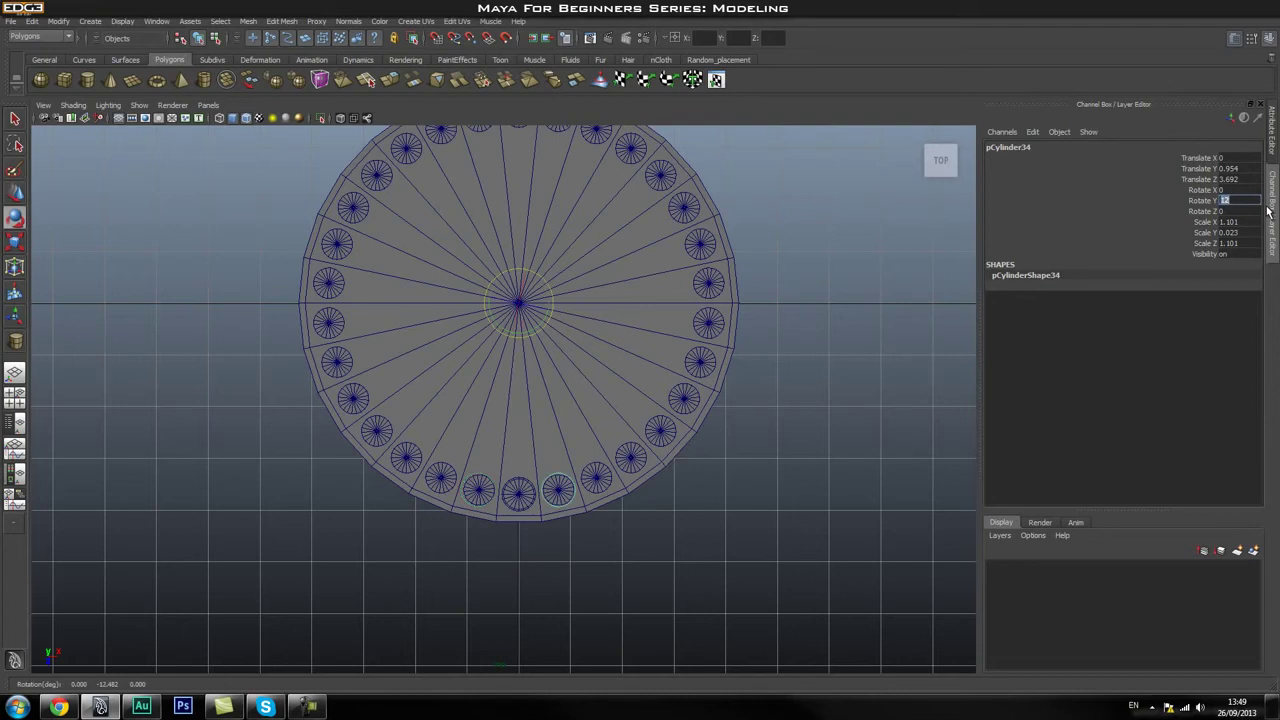
pyautogui.hotkey('shift', 'd')
pyautogui.hotkey('shift', 'd')
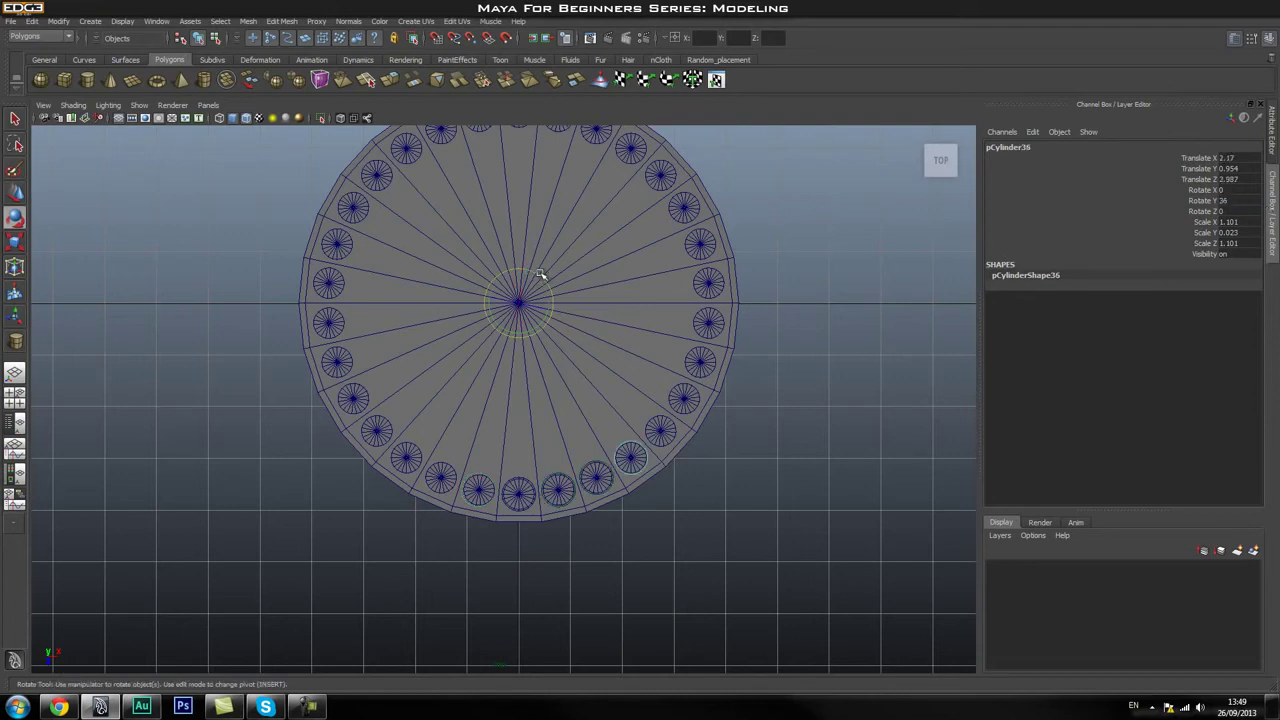
# Open the Duplicate Special options and set the Y rotation to 12
pyautogui.click(16, 21)
pyautogui.click(16, 21)
pyautogui.click(34, 22)
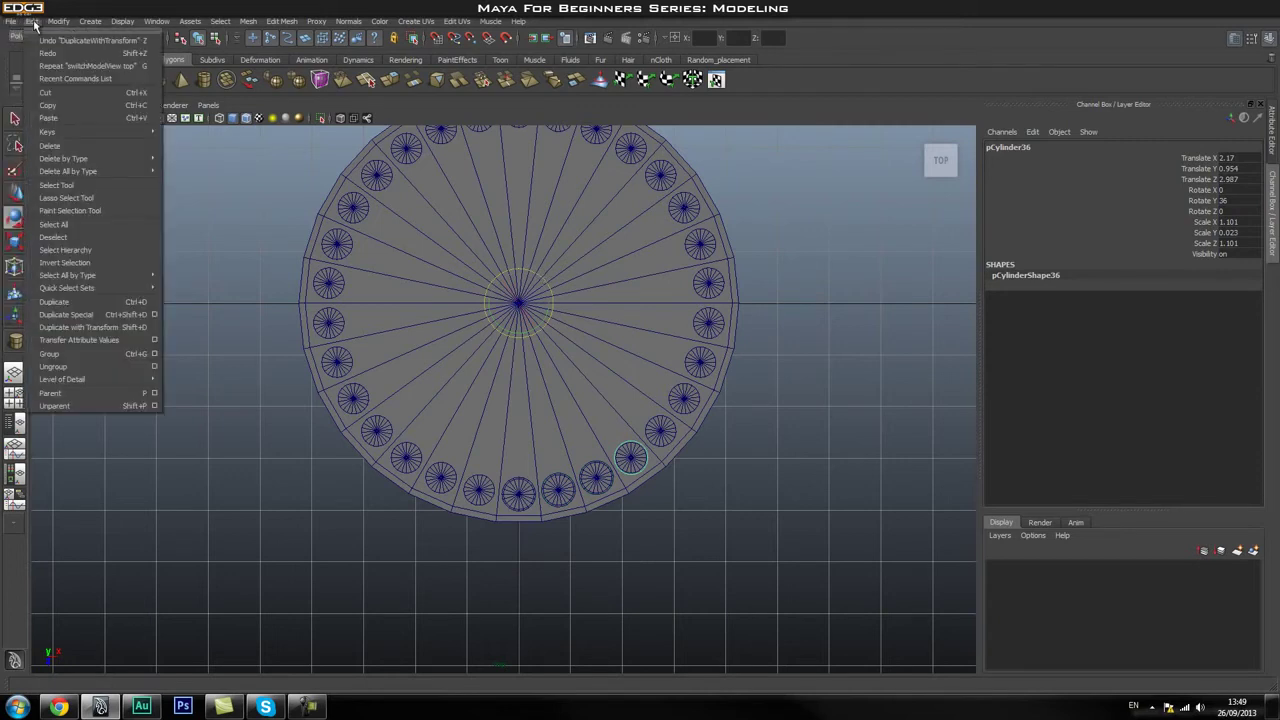
pyautogui.click(155, 315)
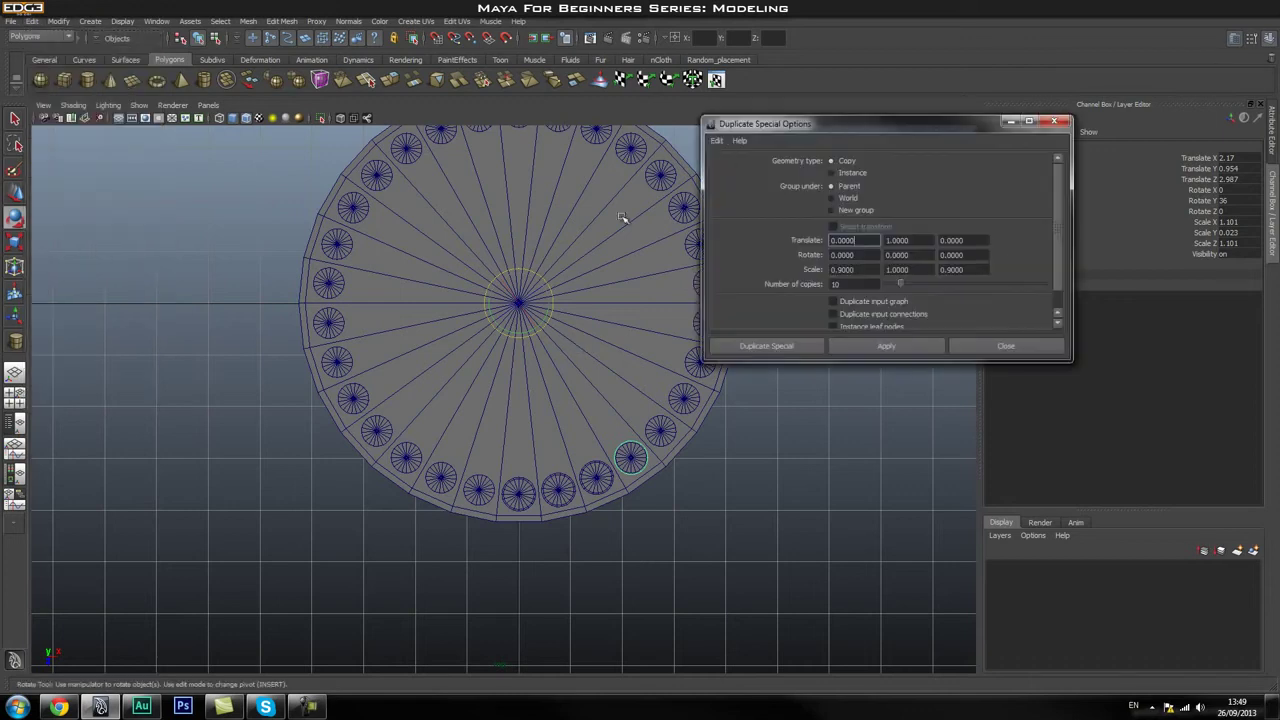
pyautogui.moveTo(814, 127); pyautogui.dragTo(923, 202)
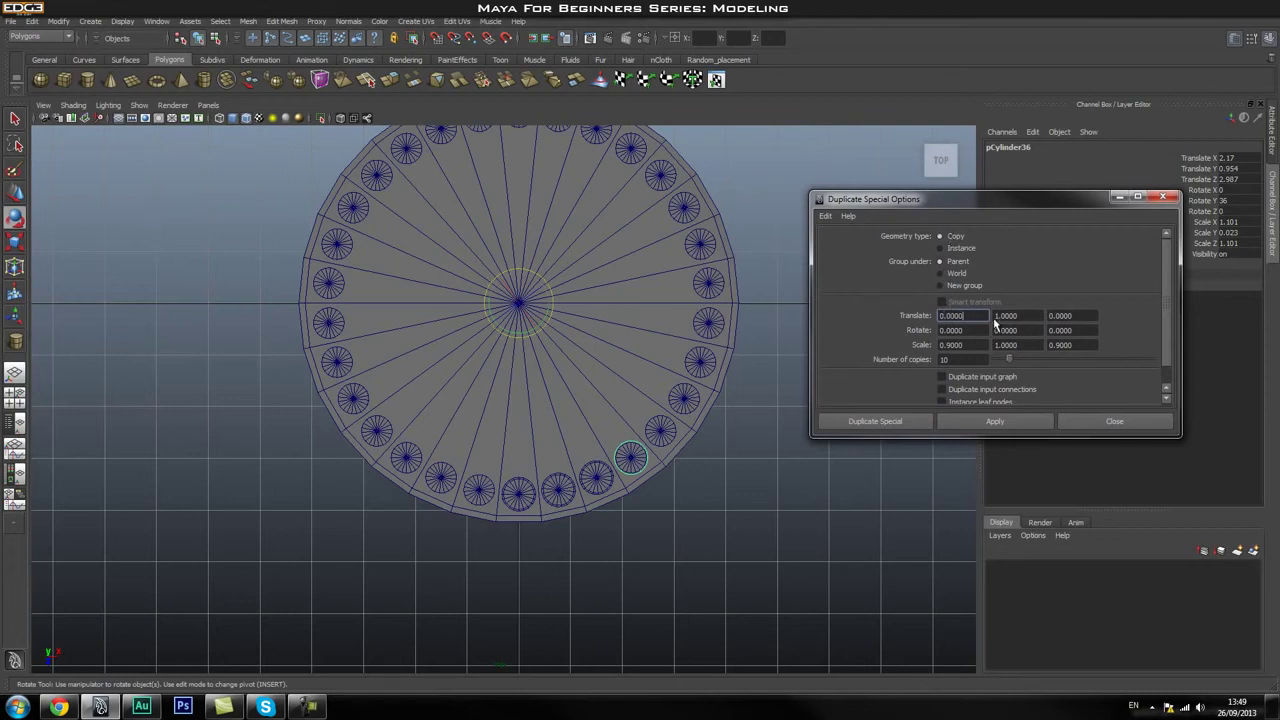
pyautogui.scroll(-1, 995, 322)
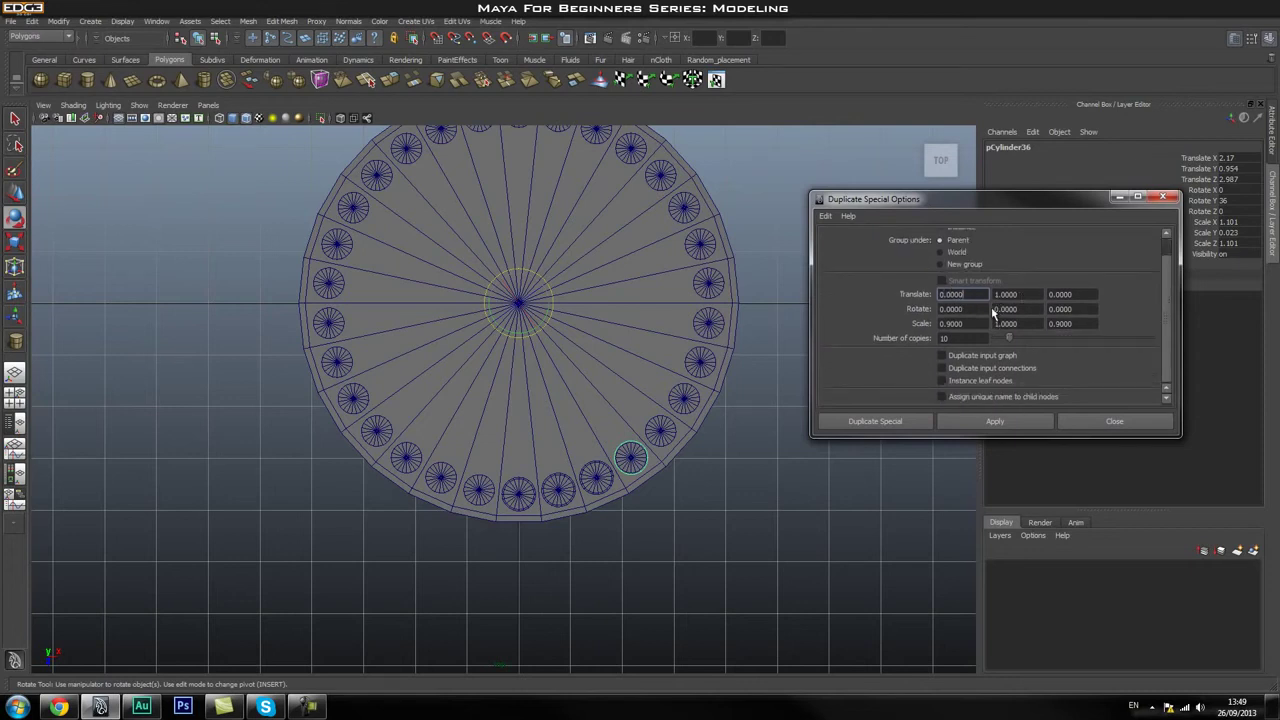
pyautogui.moveTo(998, 200); pyautogui.dragTo(968, 238)
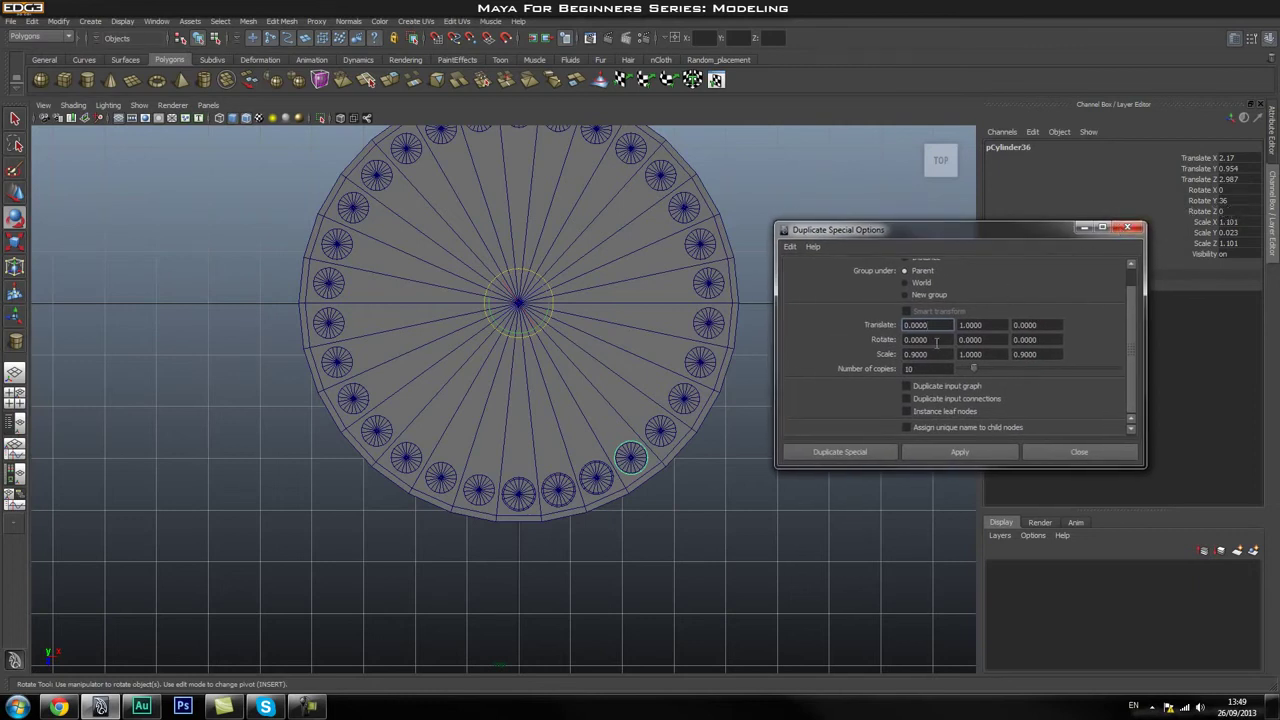
pyautogui.moveTo(931, 339); pyautogui.dragTo(893, 340)
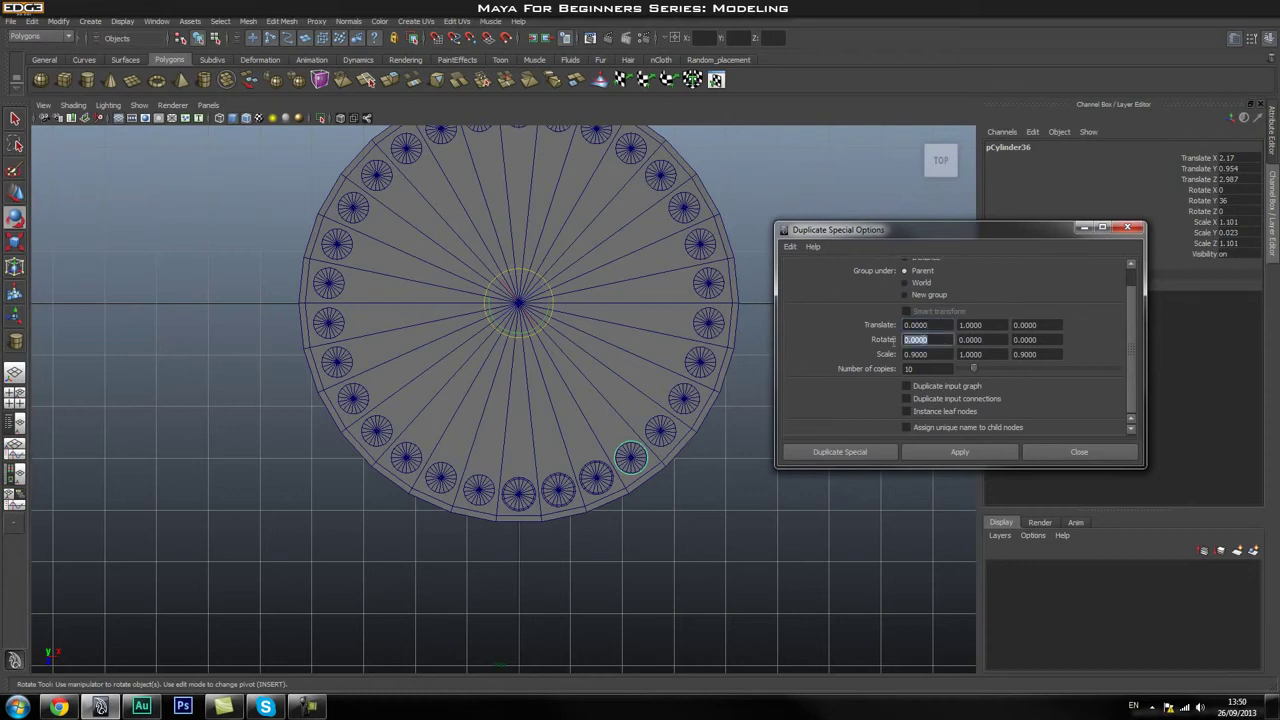
pyautogui.moveTo(982, 339); pyautogui.dragTo(971, 339)
pyautogui.moveTo(1060, 339); pyautogui.dragTo(883, 338)
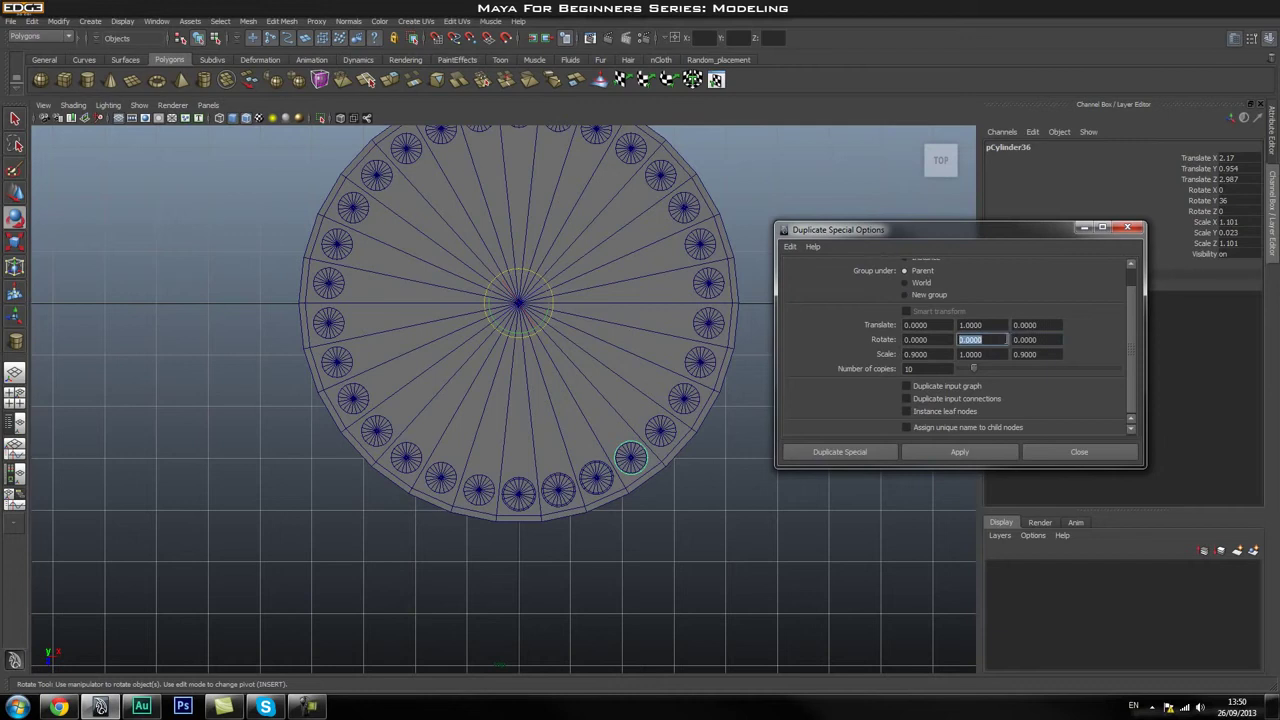
pyautogui.write('12')
pyautogui.scroll(1, 997, 305)
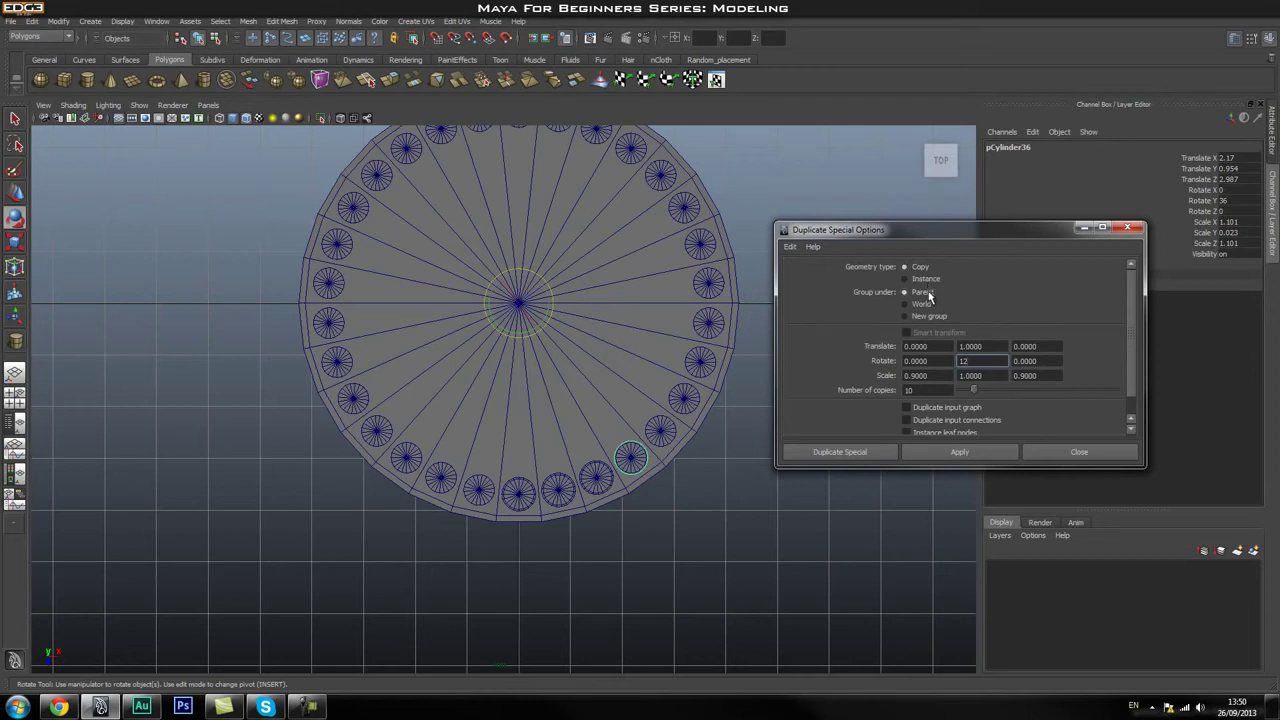
pyautogui.scroll(-1, 990, 314)
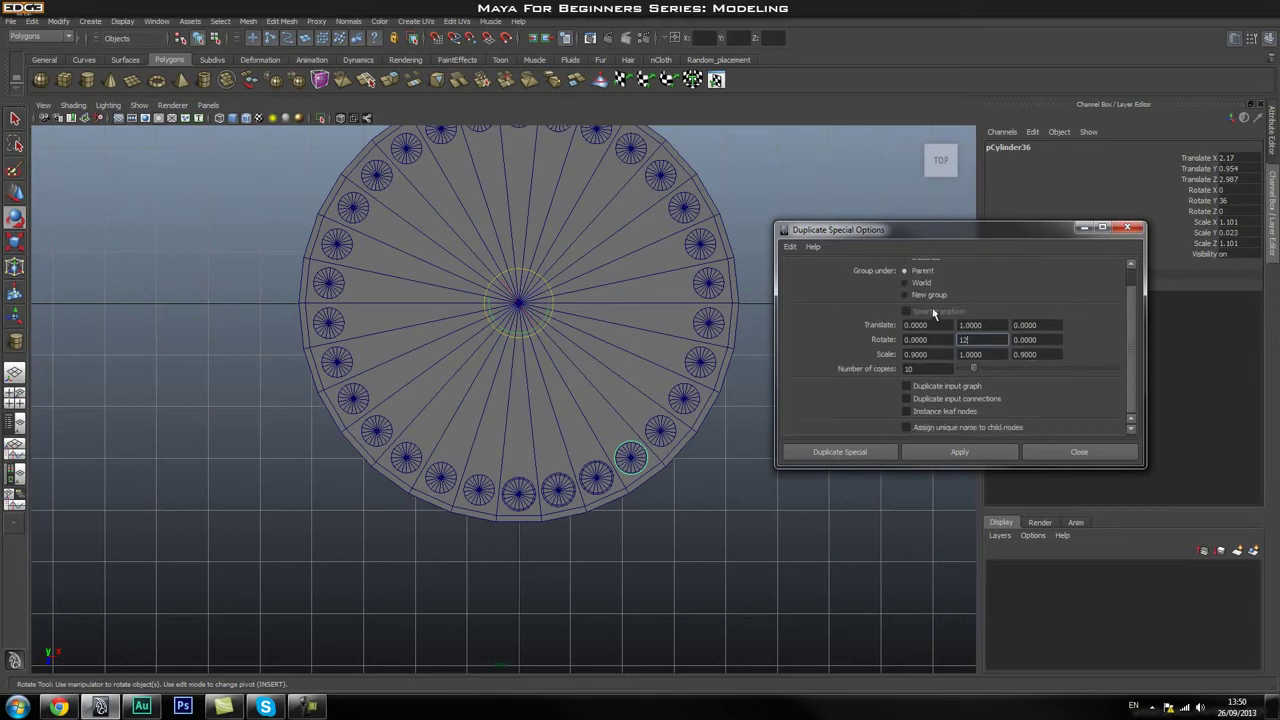
# Set the Duplicate Special X and Z scale to 1 and its Y translation to 0
pyautogui.click(941, 352)
pyautogui.write('1')
pyautogui.click(1050, 356)
pyautogui.write('1')
pyautogui.click(996, 324)
pyautogui.write('0')
# Create 10 rotated copies of the selected collar around the disc with Duplicate Special
pyautogui.click(918, 369)
pyautogui.keyDown('alt'); pyautogui.moveTo(692, 284); pyautogui.dragTo(674, 290, button='right'); pyautogui.keyUp('alt')
pyautogui.keyDown('alt'); pyautogui.moveTo(674, 290); pyautogui.dragTo(667, 335, button='middle'); pyautogui.keyUp('alt')
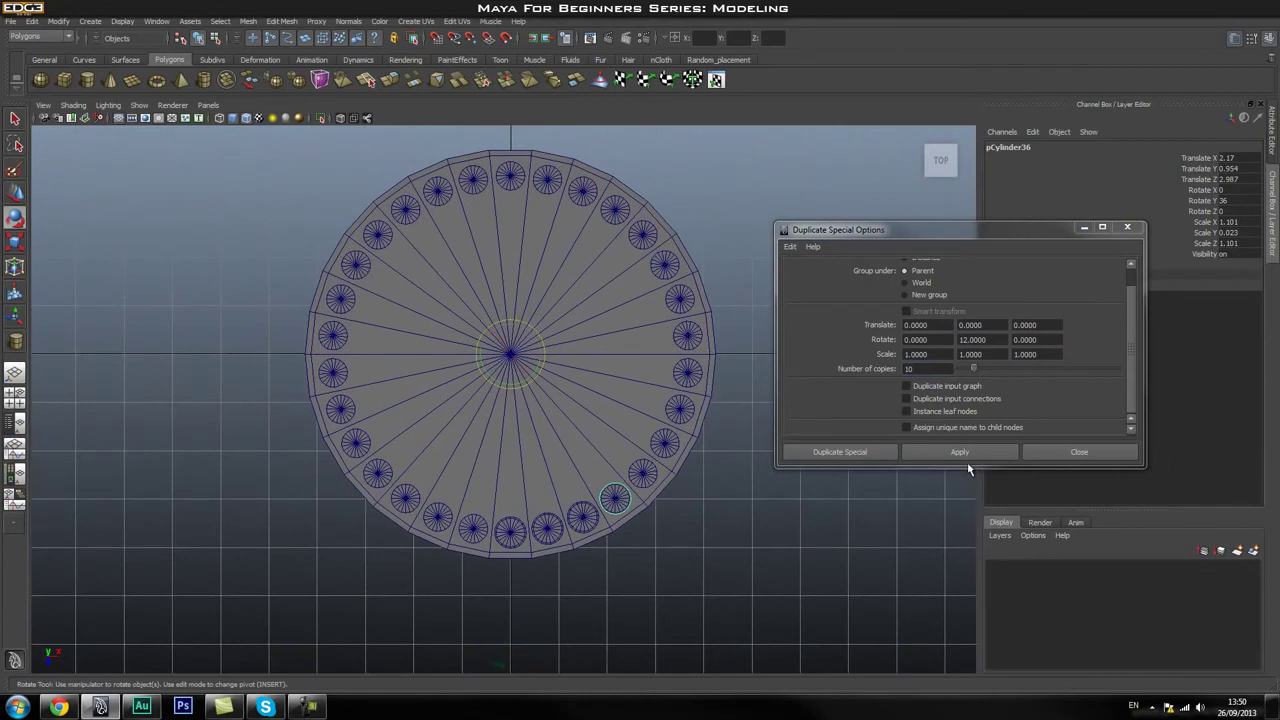
pyautogui.click(961, 453)
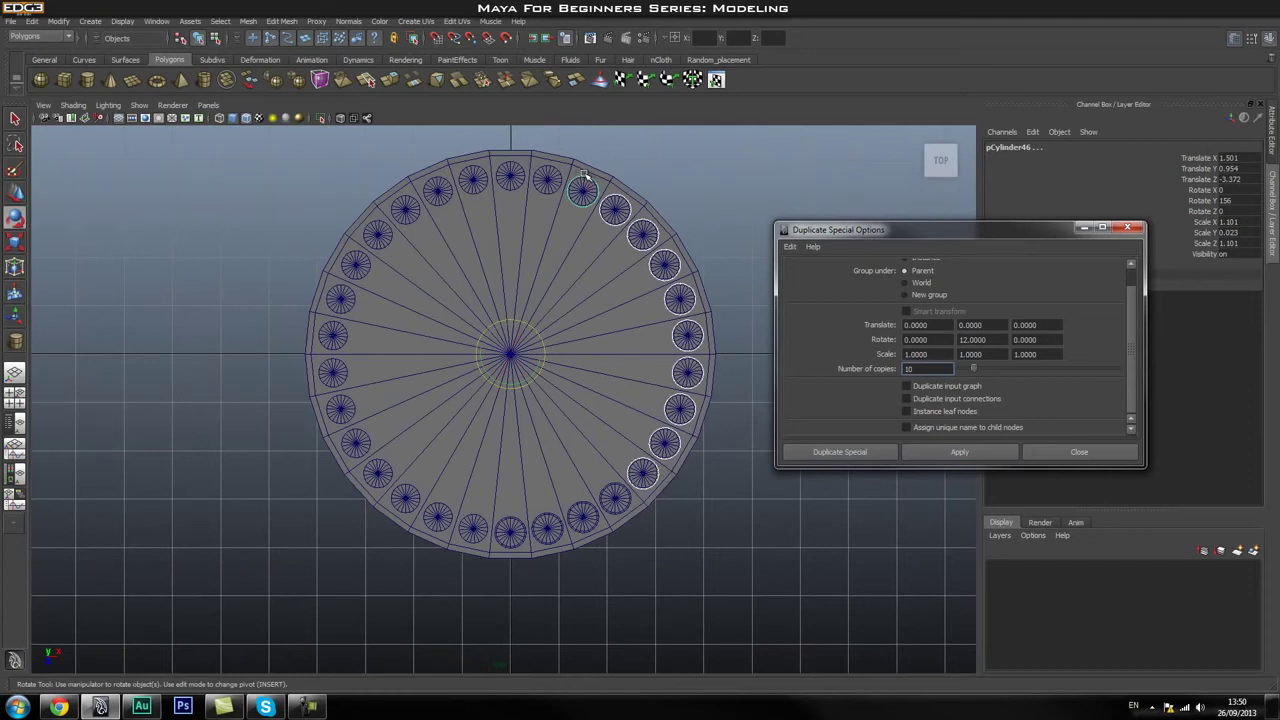
# Create 20 more rotated copies from the last collar to close the ring, and close the Duplicate Special options
pyautogui.click(582, 176)
pyautogui.click(584, 174)
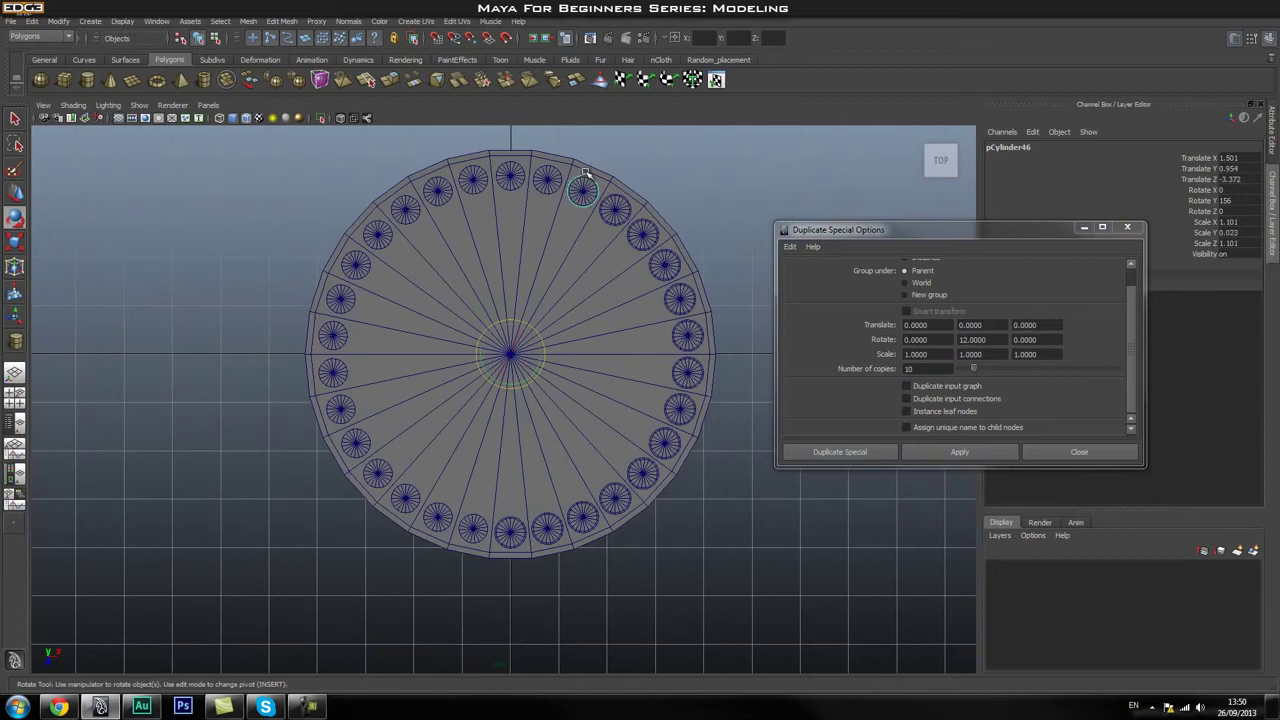
pyautogui.moveTo(919, 368); pyautogui.dragTo(760, 366)
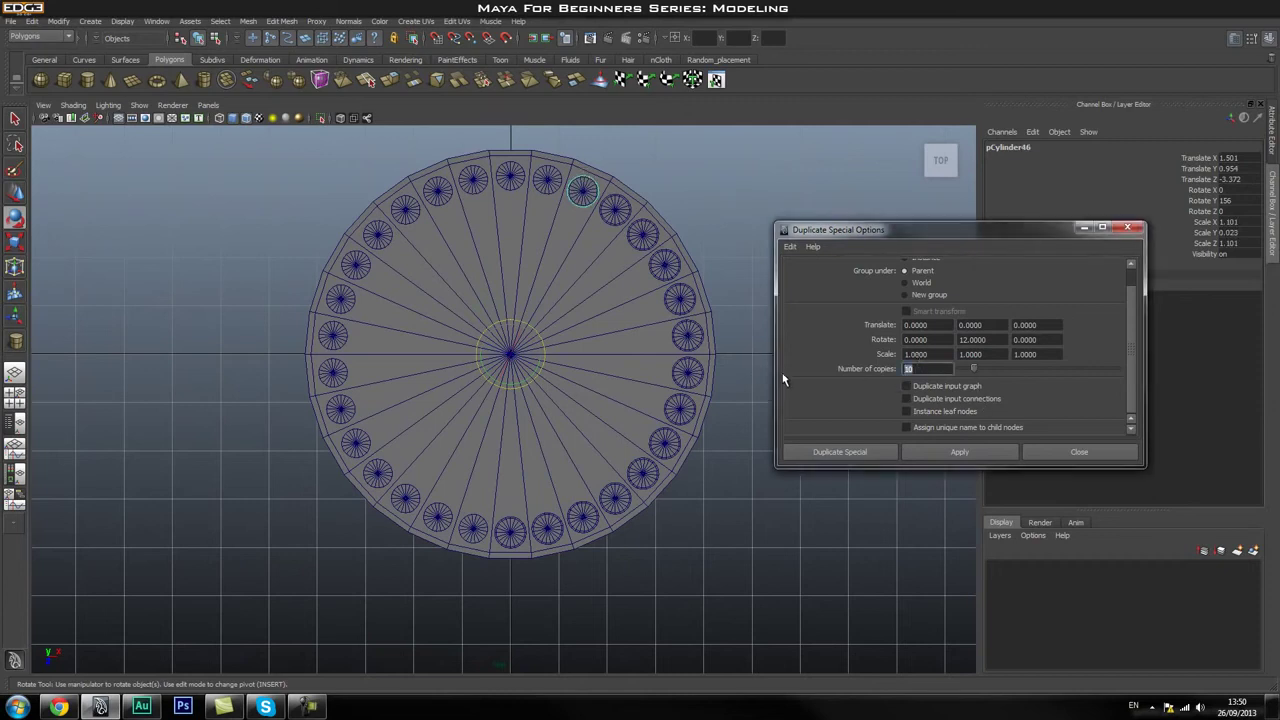
pyautogui.write('20')
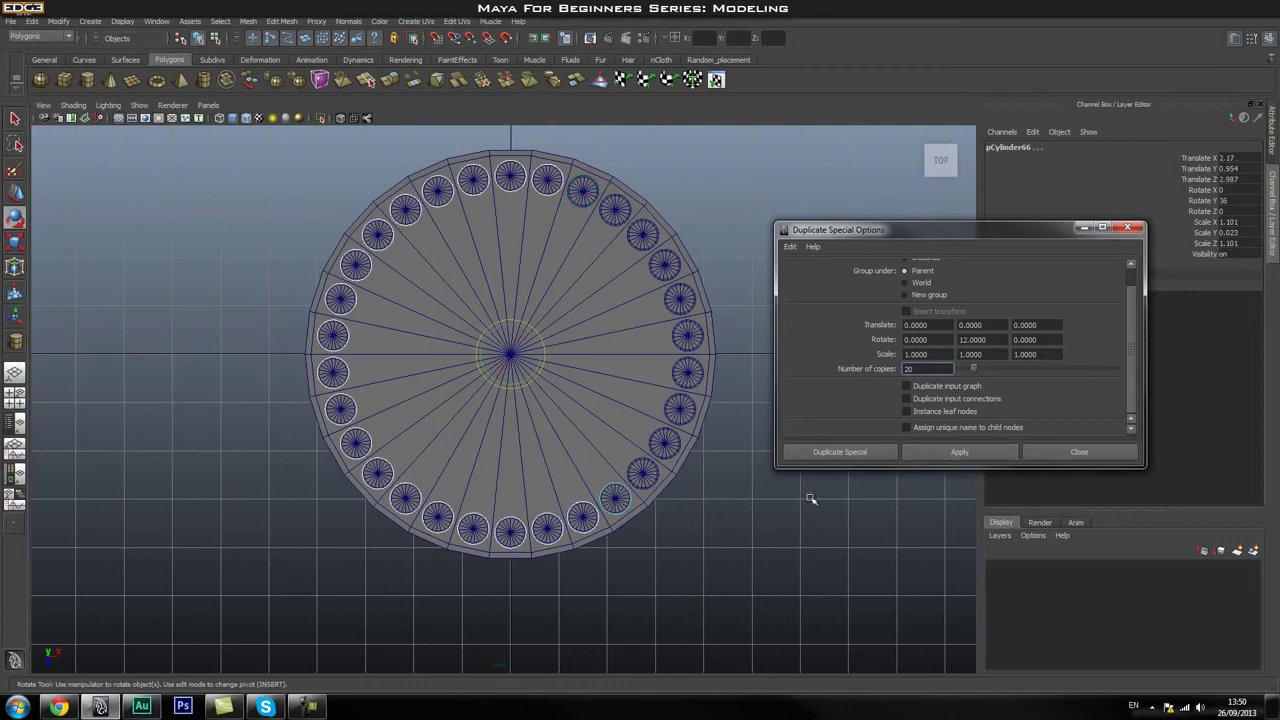
pyautogui.click(1085, 452)
# Delete the duplicate collars on the front columns where the ring of copies overlaps the original collars, and clear the selection
pyautogui.keyDown('alt'); pyautogui.moveTo(760, 497); pyautogui.dragTo(783, 534, button='right'); pyautogui.keyUp('alt')
pyautogui.keyDown('alt'); pyautogui.moveTo(783, 534); pyautogui.dragTo(744, 441, button='middle'); pyautogui.keyUp('alt')
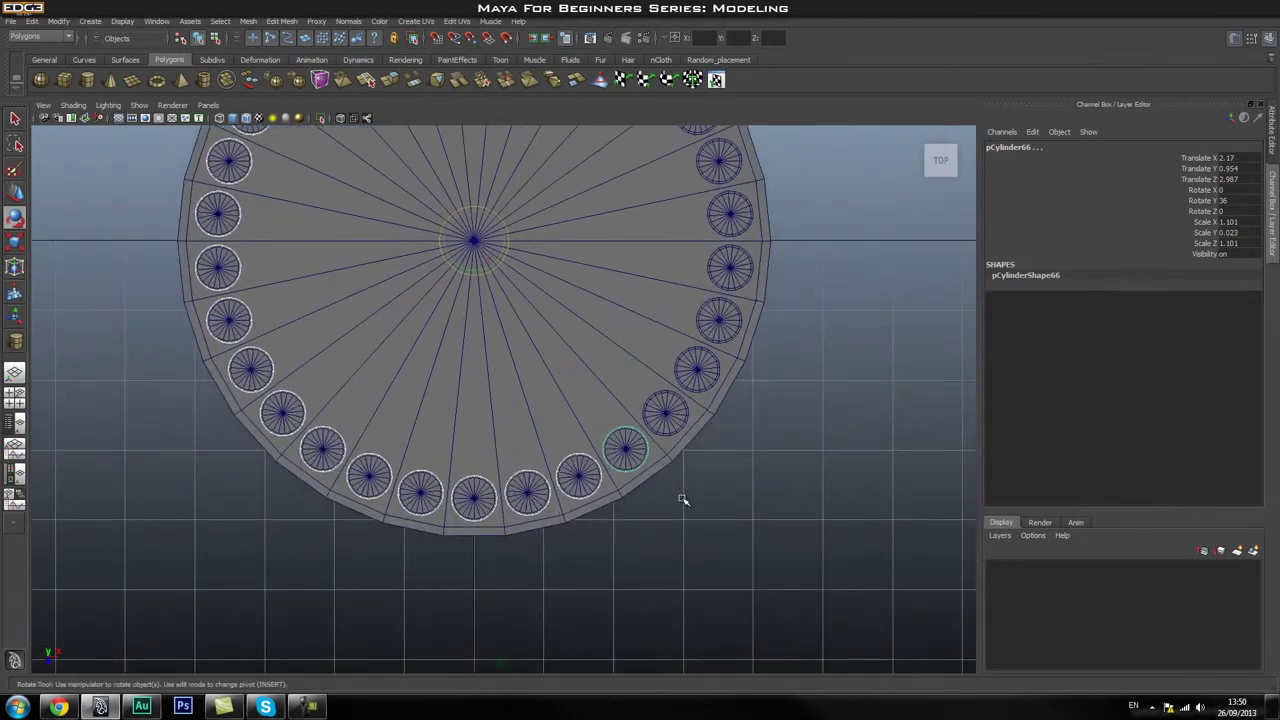
pyautogui.click(647, 453)
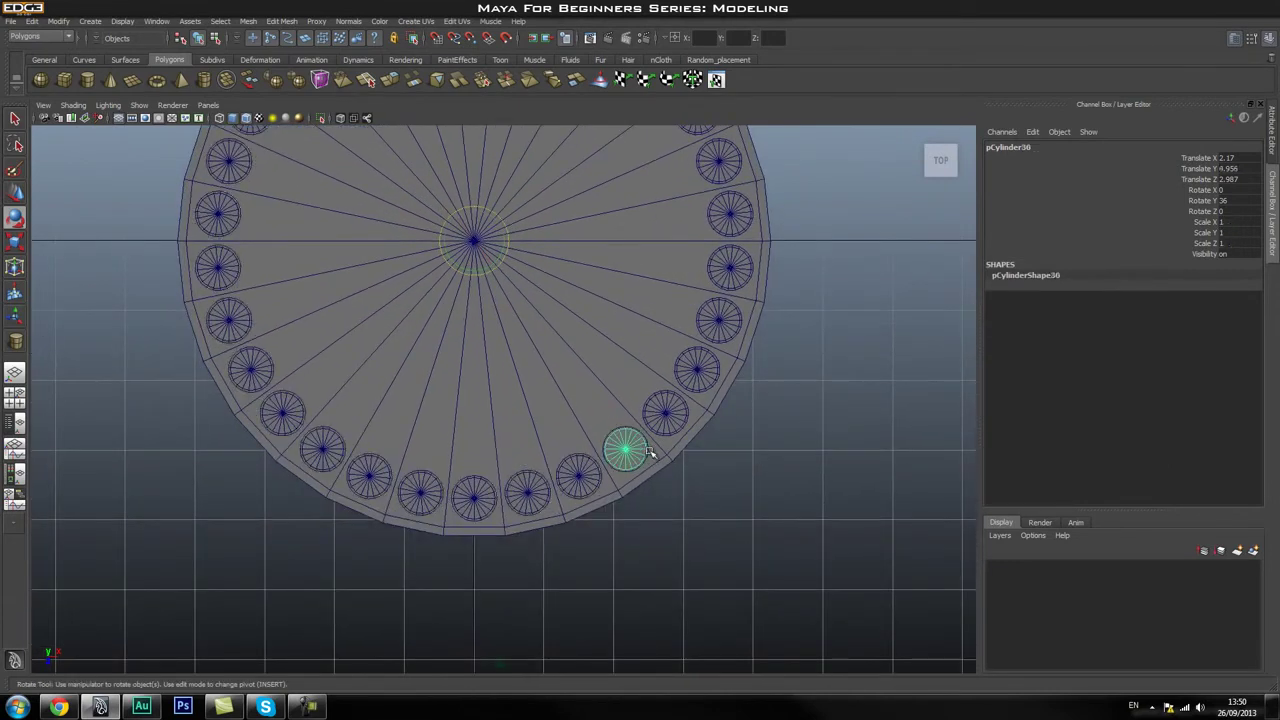
pyautogui.click(649, 452)
pyautogui.click(655, 462)
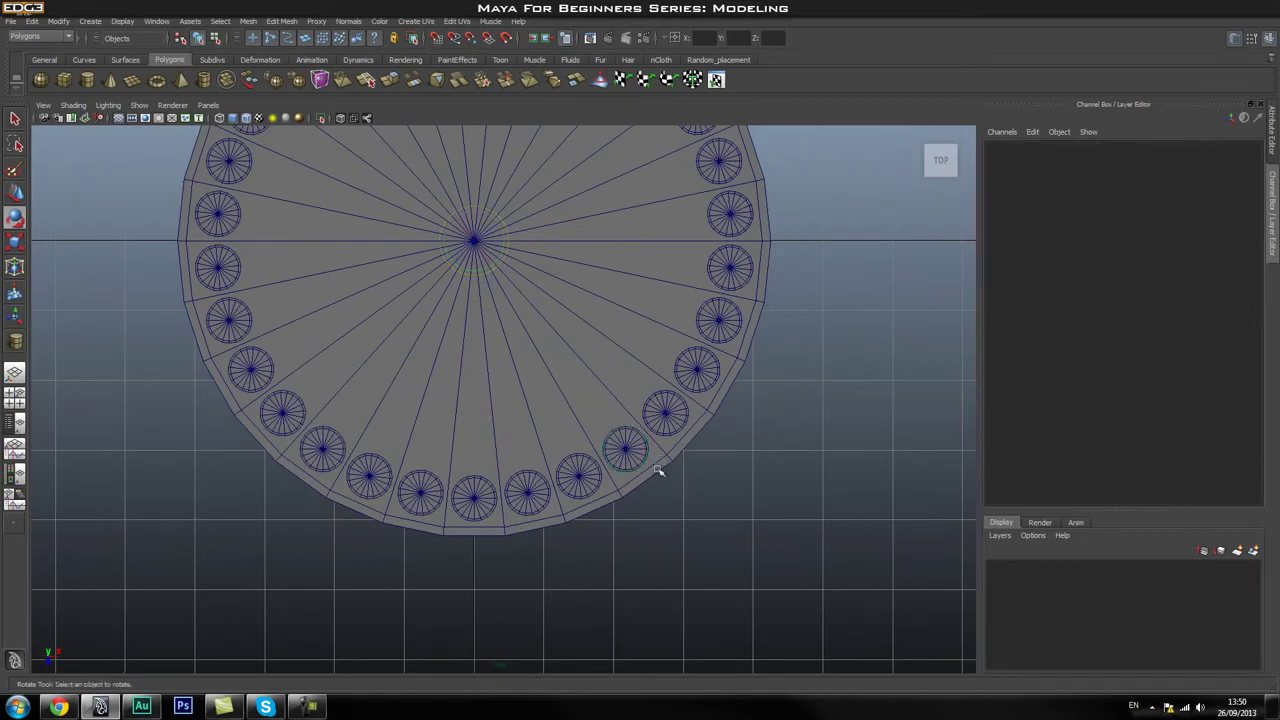
pyautogui.click(600, 488)
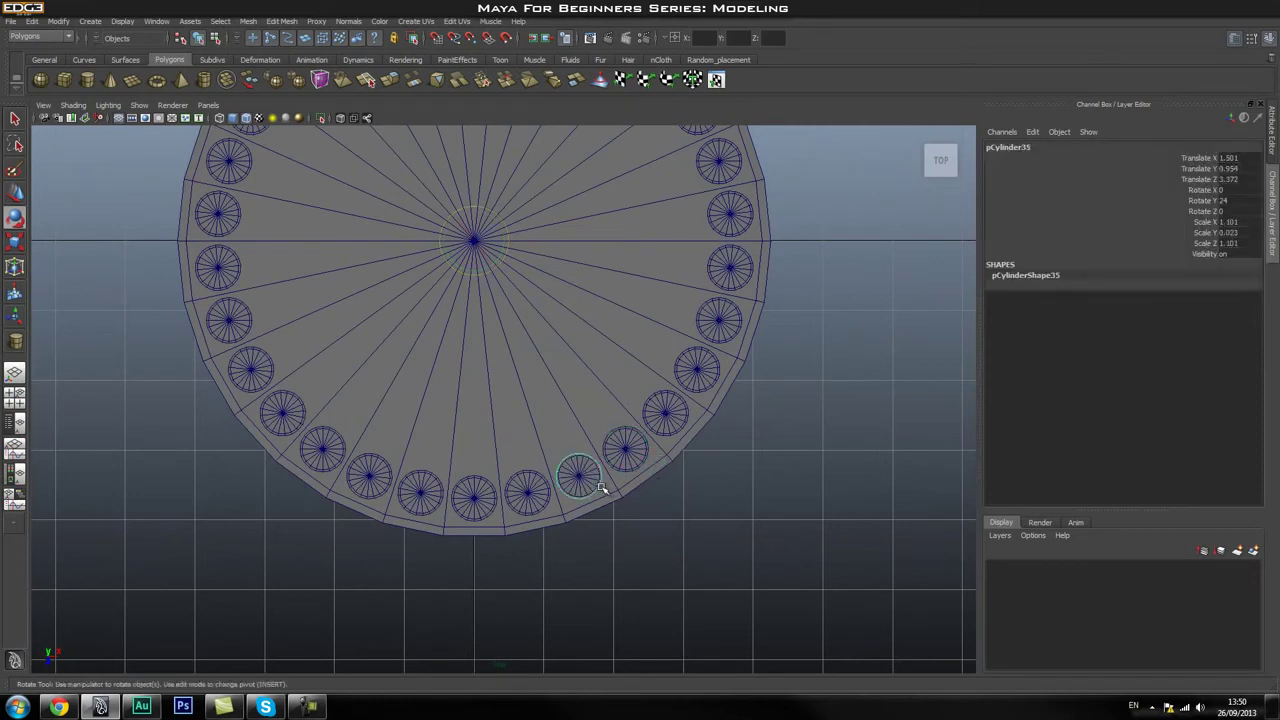
pyautogui.click(602, 490)
pyautogui.click(548, 508)
pyautogui.press('Delete')
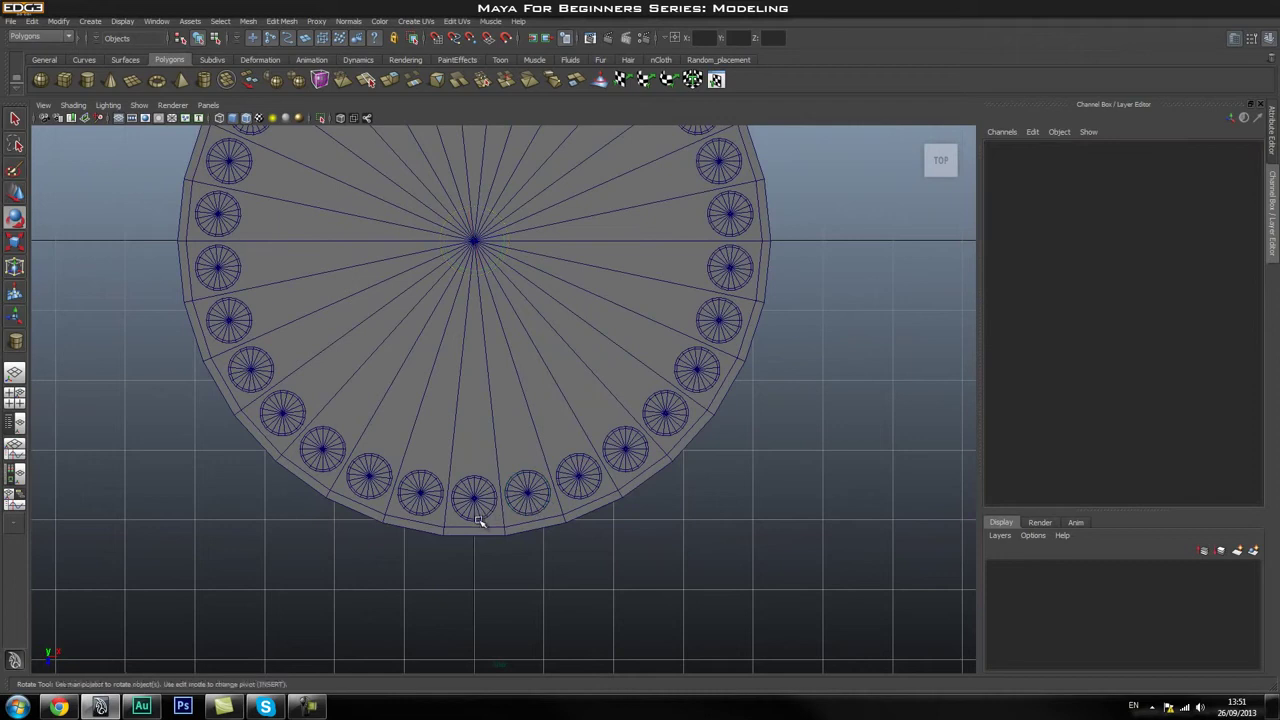
pyautogui.click(484, 520)
pyautogui.click(492, 538)
pyautogui.click(490, 516)
pyautogui.click(491, 537)
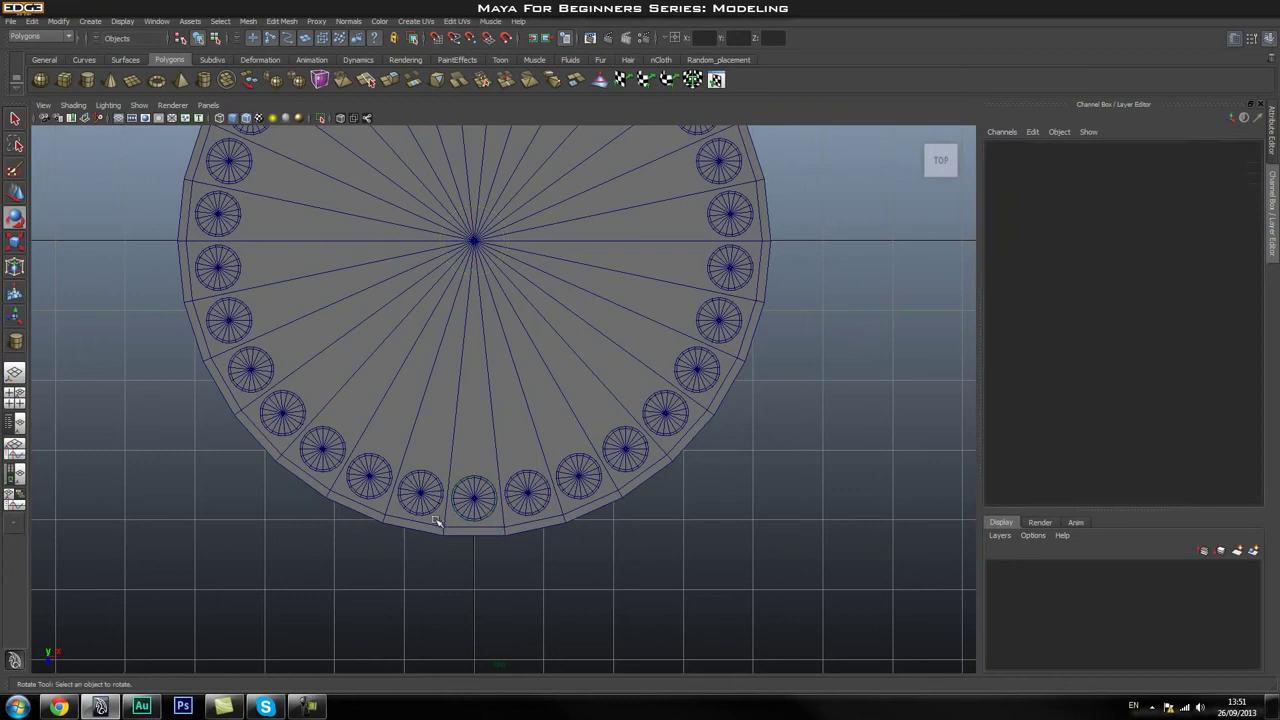
pyautogui.click(435, 515)
pyautogui.click(458, 540)
pyautogui.click(481, 539)
pyautogui.click(750, 561)
# Examine the ring of columns and the collars at their bases in the perspective view, selecting the front collar
pyautogui.press('space')
pyautogui.moveTo(521, 431); pyautogui.dragTo(520, 396)
pyautogui.keyDown('alt'); pyautogui.moveTo(674, 520); pyautogui.dragTo(735, 532); pyautogui.keyUp('alt')
pyautogui.keyDown('alt'); pyautogui.moveTo(735, 532); pyautogui.dragTo(567, 375, button='right'); pyautogui.keyUp('alt')
pyautogui.keyDown('alt'); pyautogui.moveTo(567, 375); pyautogui.dragTo(583, 458, button='middle'); pyautogui.keyUp('alt')
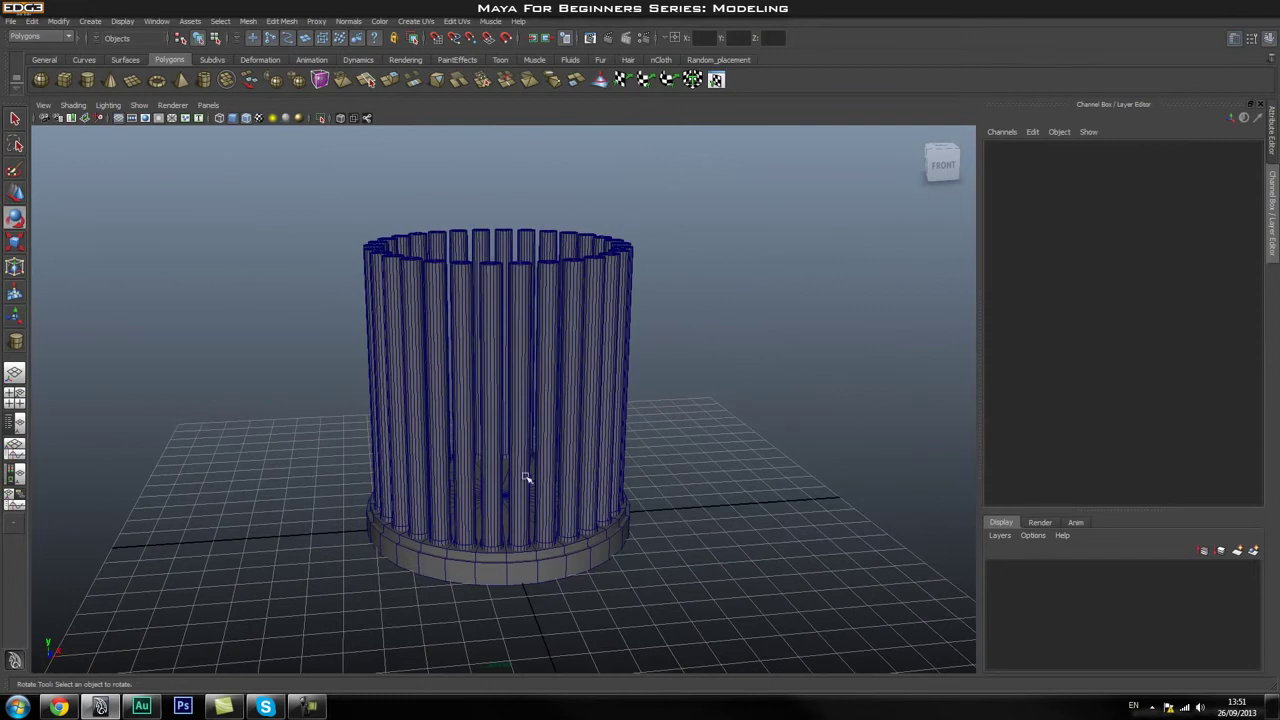
pyautogui.click(486, 555)
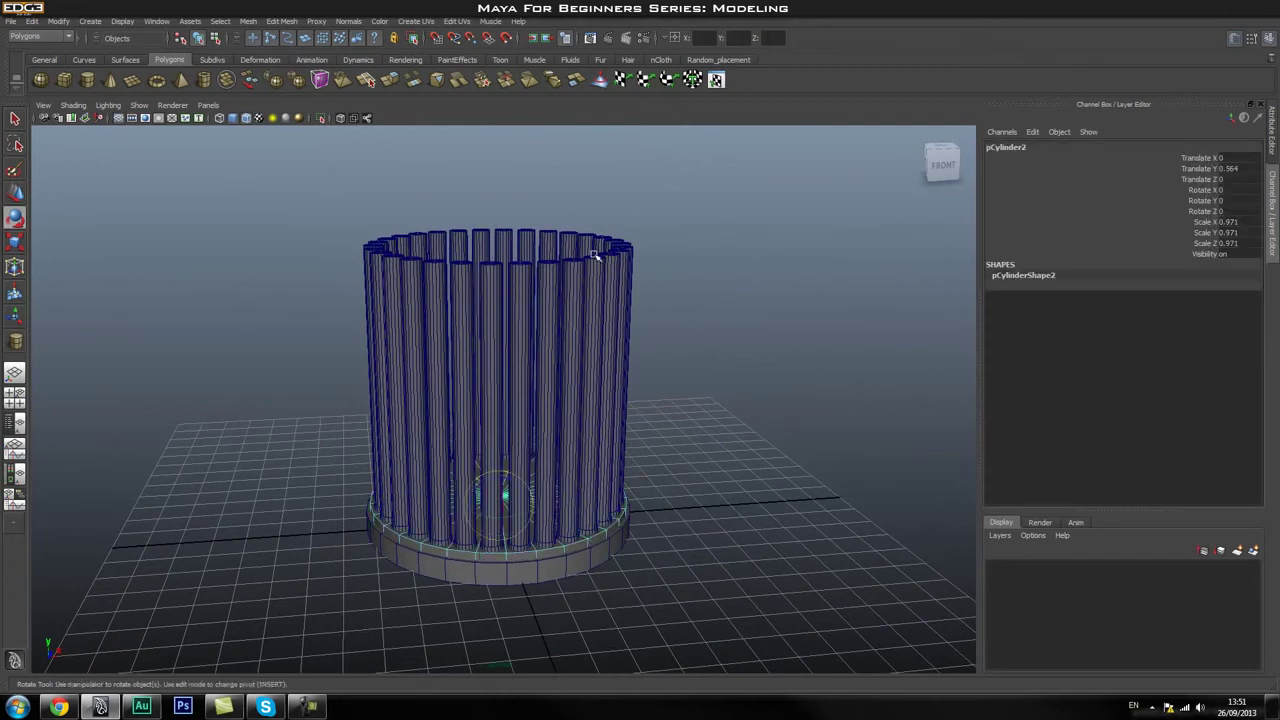
pyautogui.click(734, 451)
pyautogui.keyDown('alt'); pyautogui.moveTo(734, 451); pyautogui.dragTo(509, 503, button='right'); pyautogui.keyUp('alt')
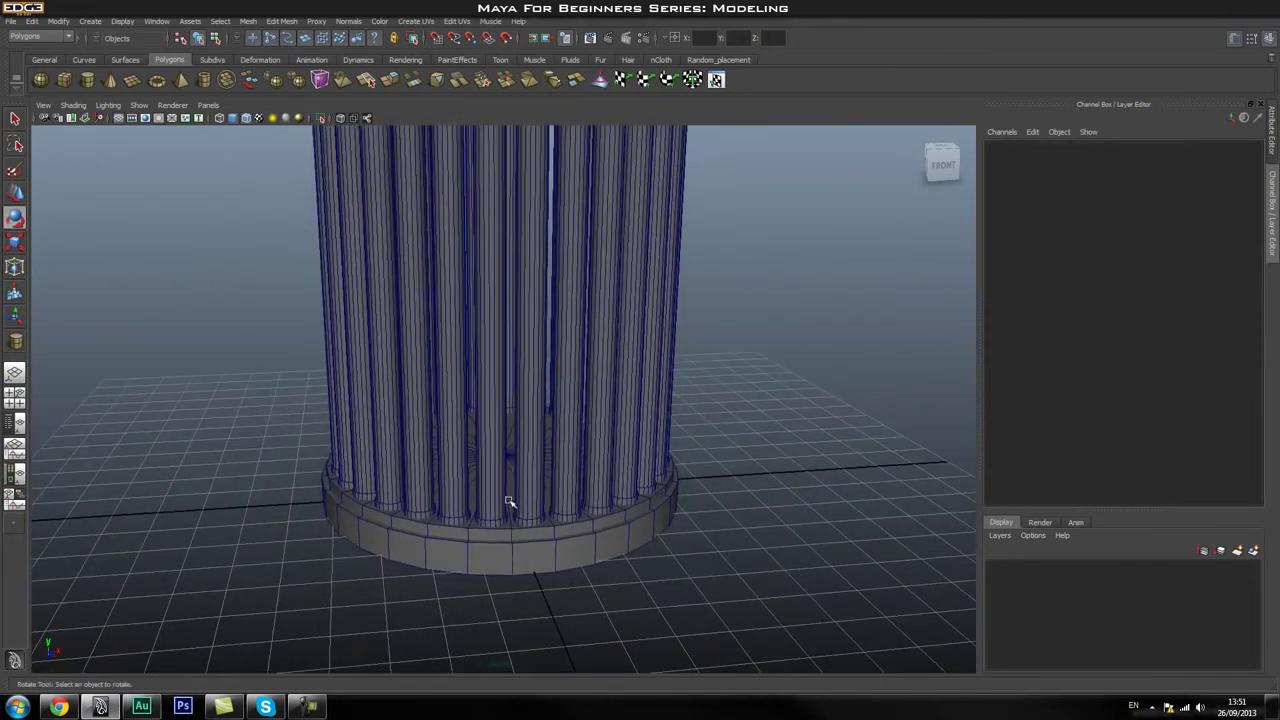
pyautogui.click(531, 526)
pyautogui.click(540, 522)
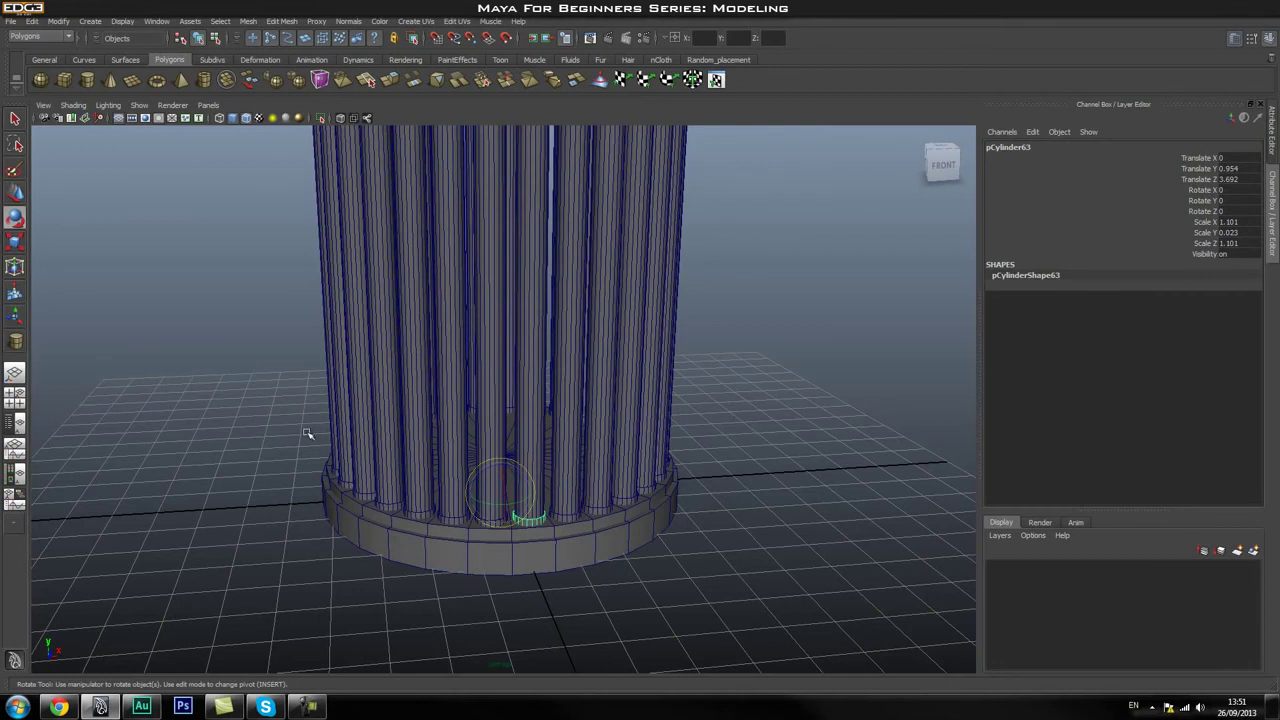
pyautogui.keyDown('alt'); pyautogui.moveTo(600, 417); pyautogui.dragTo(590, 403, button='right'); pyautogui.keyUp('alt')
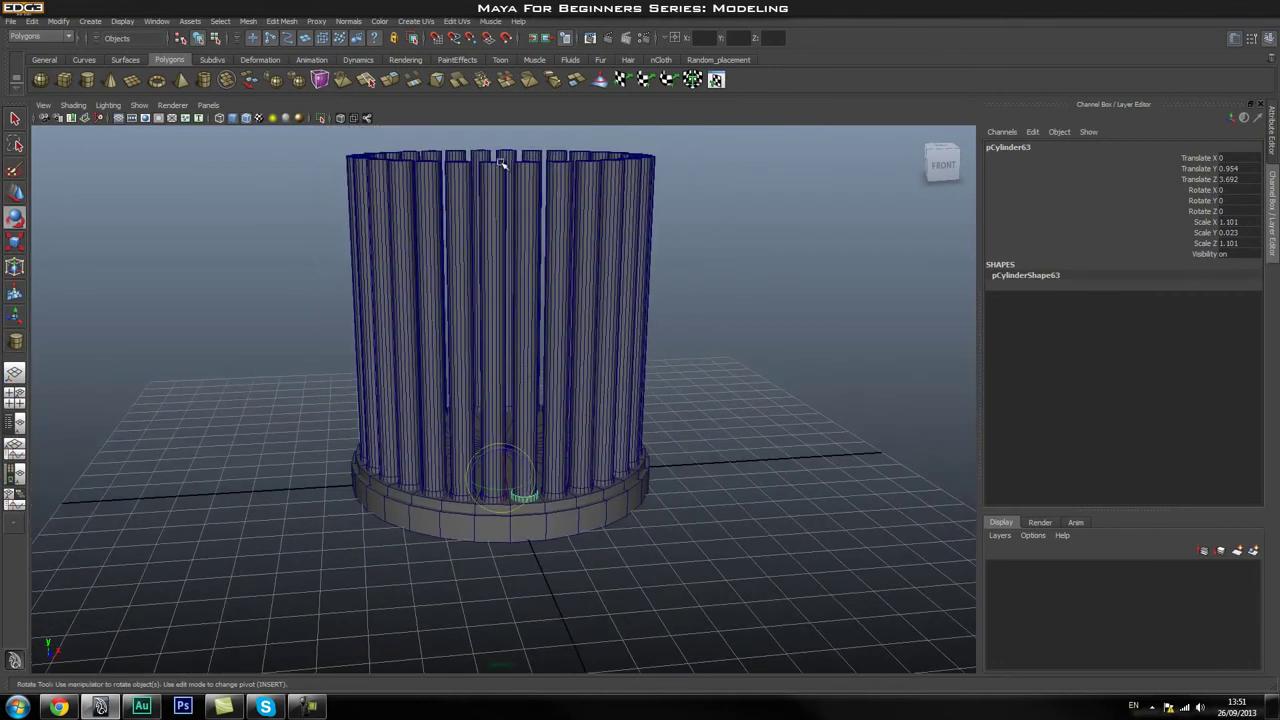
pyautogui.keyDown('alt'); pyautogui.moveTo(451, 297); pyautogui.dragTo(600, 352); pyautogui.keyUp('alt')
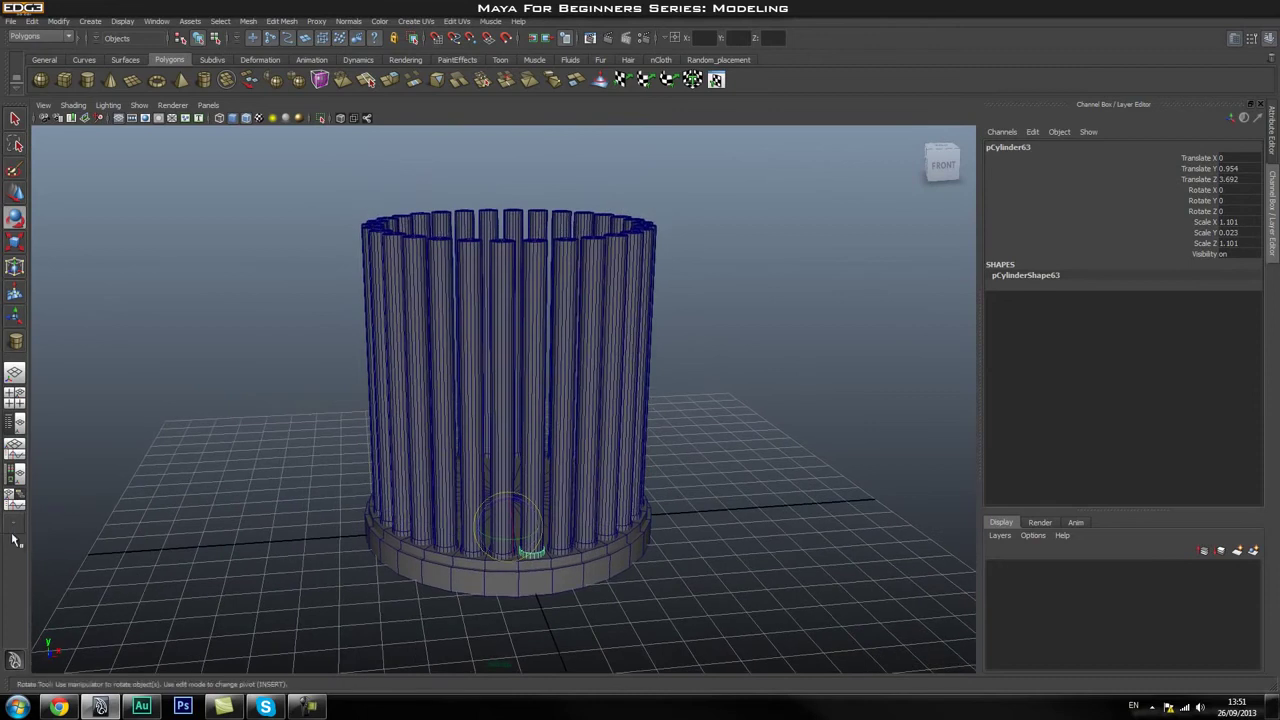
# Show the Outliner beside the perspective view and check which parts of the model the cylinder entries refer to
pyautogui.click(15, 424)
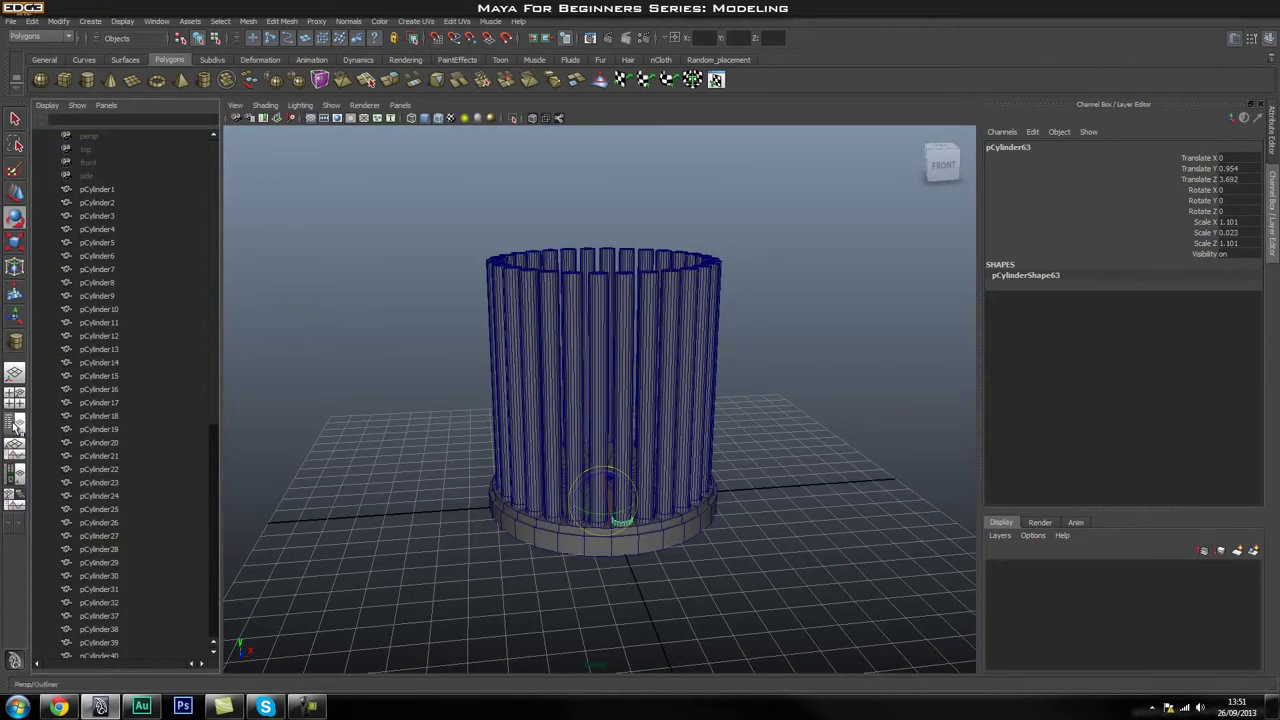
pyautogui.click(135, 352)
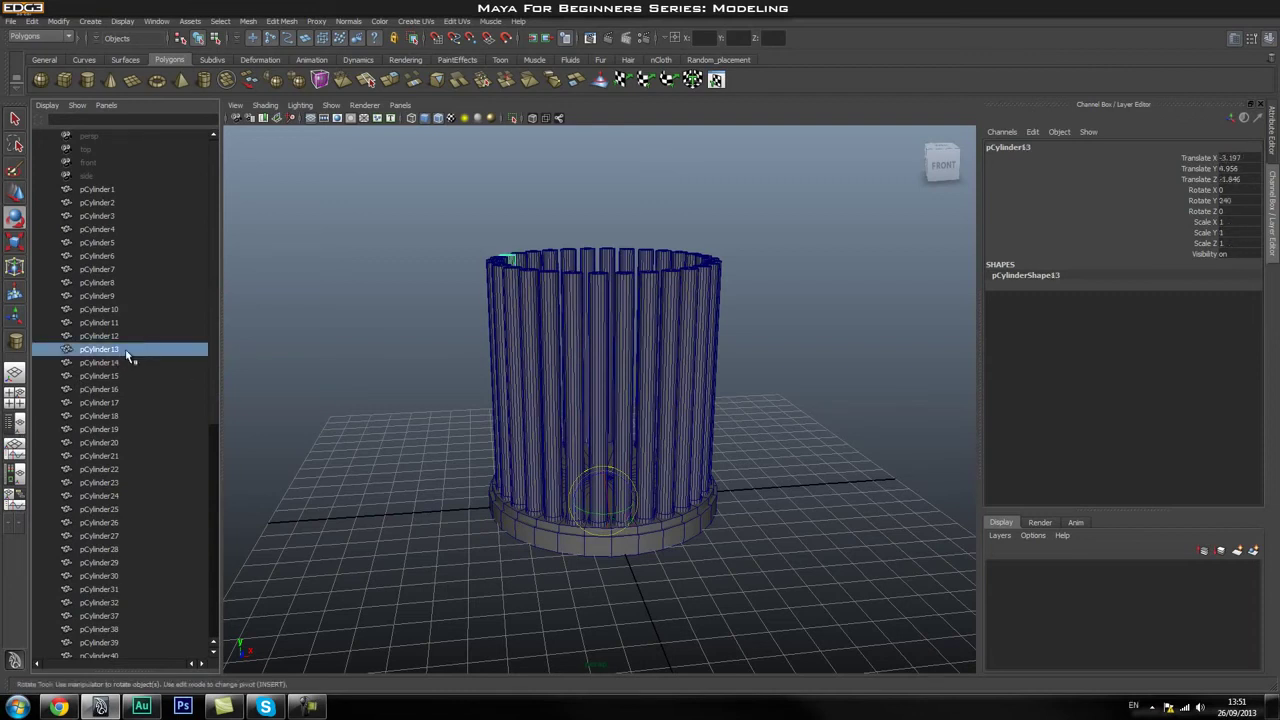
pyautogui.click(110, 190)
pyautogui.click(100, 215)
pyautogui.click(100, 256)
pyautogui.click(100, 309)
pyautogui.click(100, 349)
pyautogui.click(100, 402)
pyautogui.scroll(-10, 110, 460)
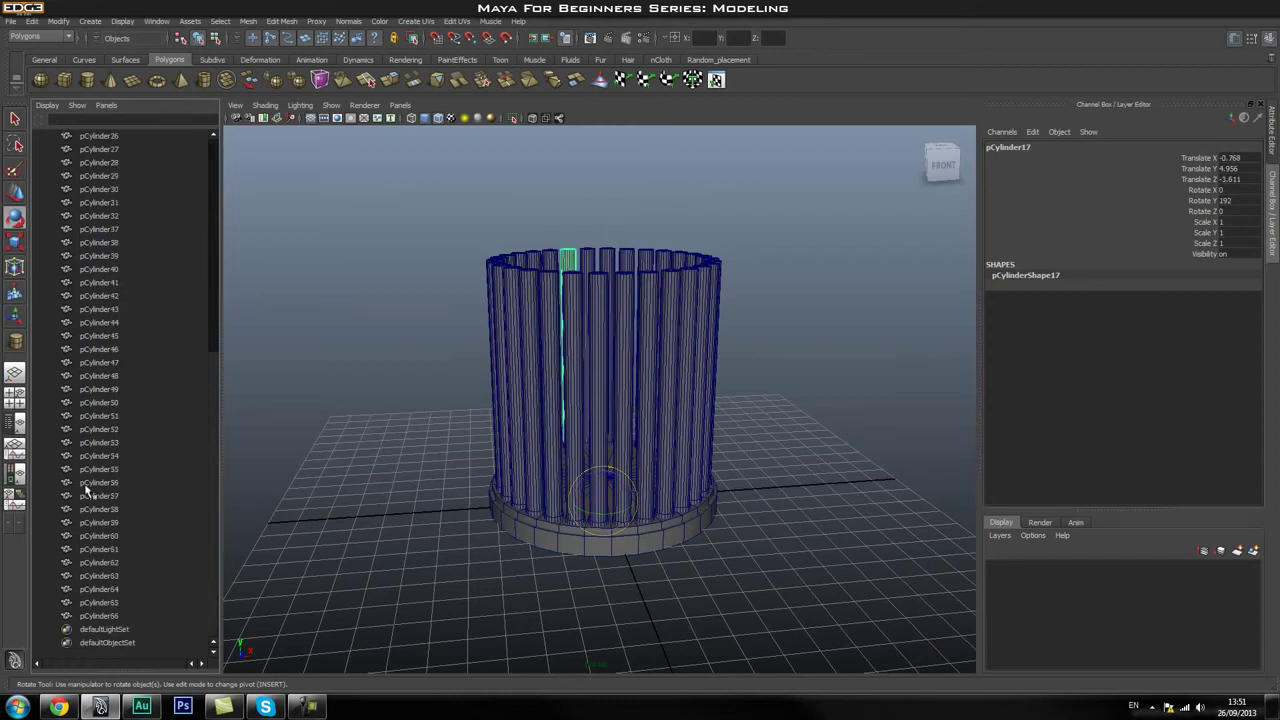
# Select all the base collars, pCylinder37 to pCylinder66, and group them
pyautogui.click(98, 616)
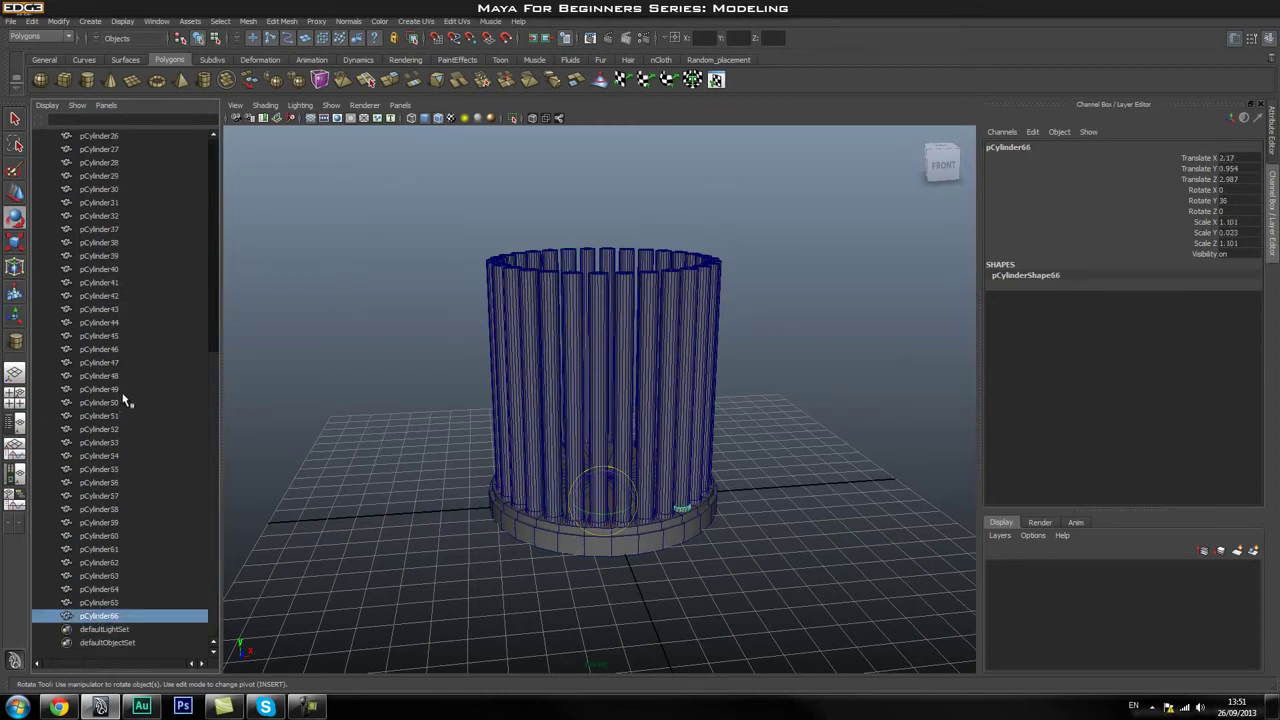
pyautogui.keyDown('shift'); pyautogui.click(100, 309); pyautogui.keyUp('shift')
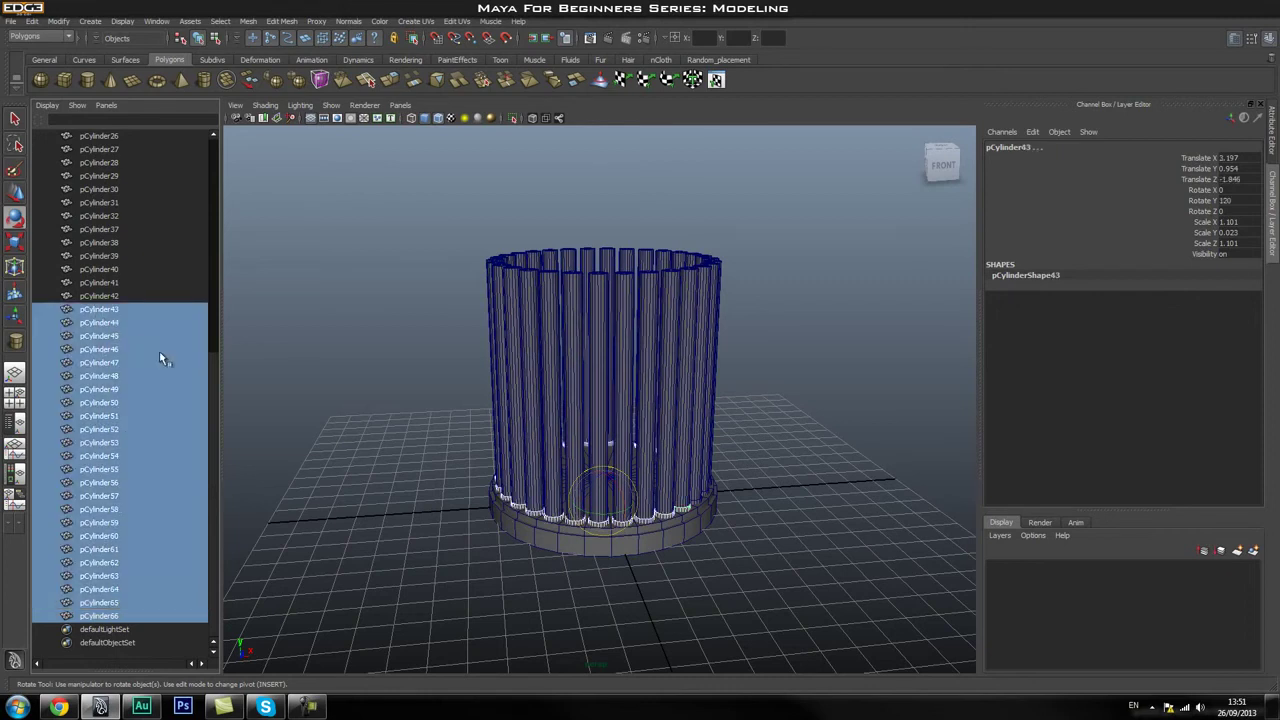
pyautogui.keyDown('alt'); pyautogui.moveTo(815, 461); pyautogui.dragTo(585, 500); pyautogui.keyUp('alt')
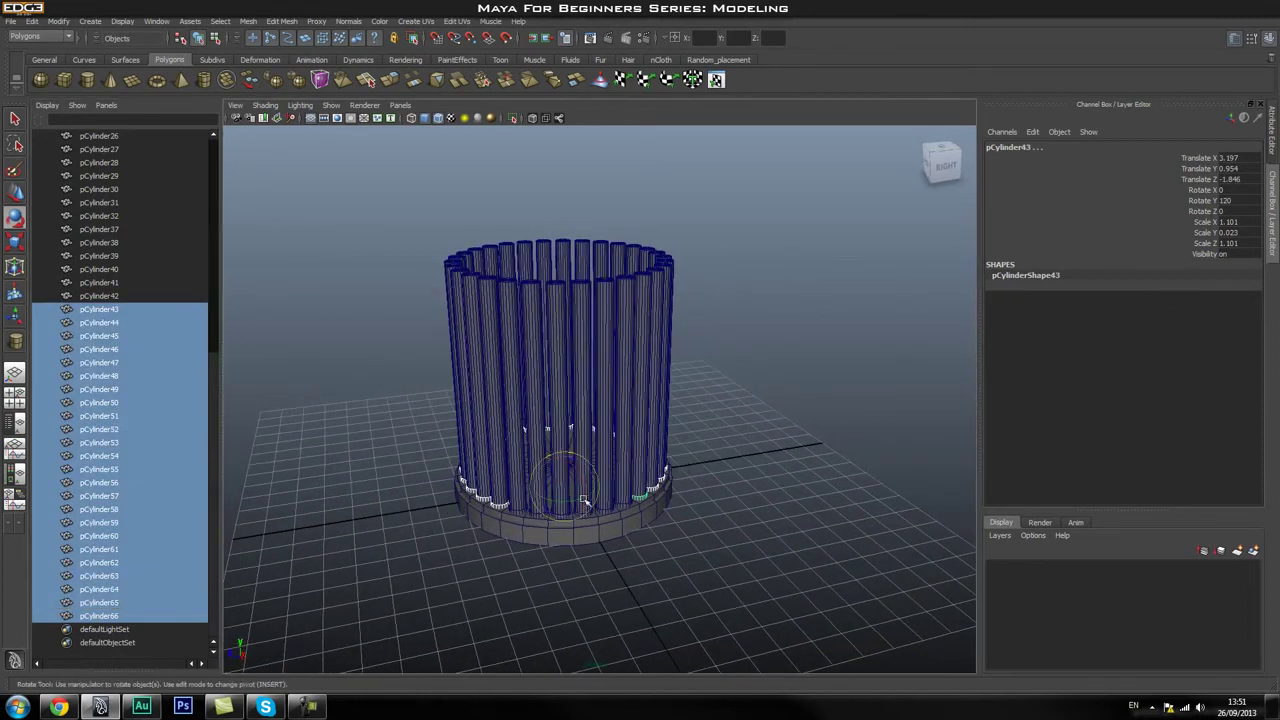
pyautogui.keyDown('shift'); pyautogui.click(130, 260); pyautogui.keyUp('shift')
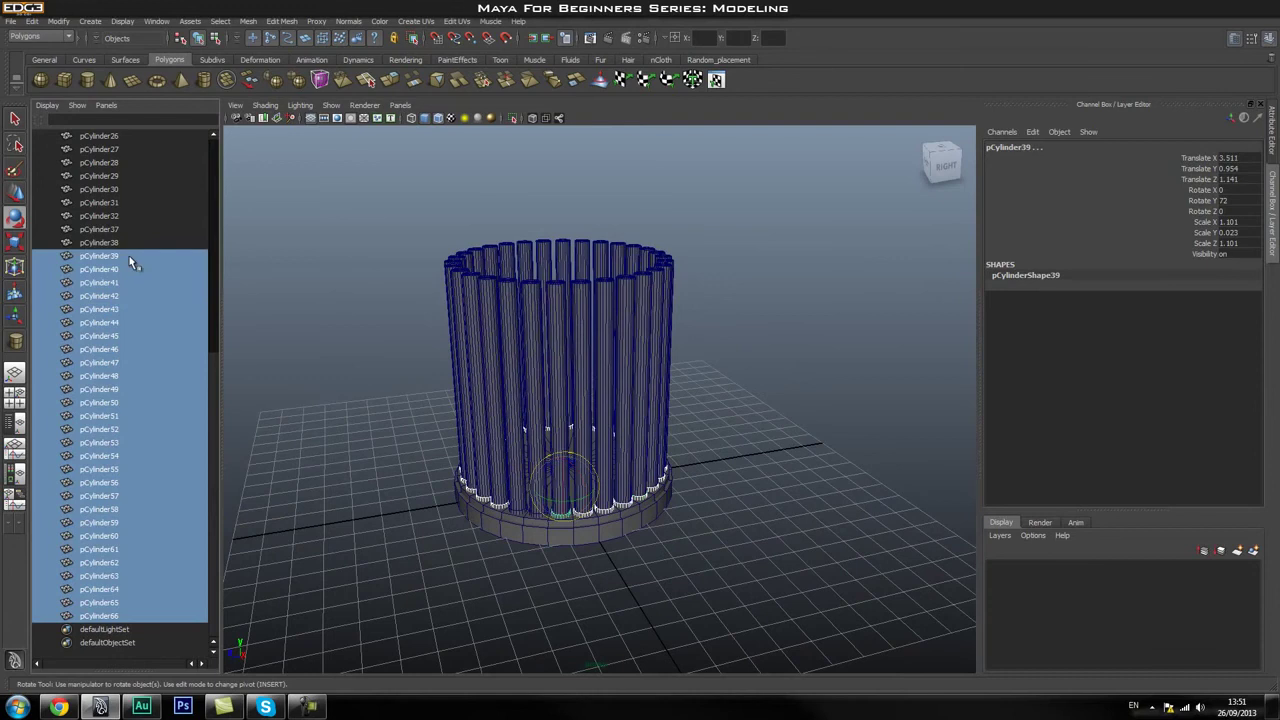
pyautogui.keyDown('shift'); pyautogui.click(116, 245); pyautogui.keyUp('shift')
pyautogui.keyDown('shift'); pyautogui.click(119, 230); pyautogui.keyUp('shift')
pyautogui.keyDown('alt'); pyautogui.moveTo(391, 380); pyautogui.dragTo(550, 379); pyautogui.keyUp('alt')
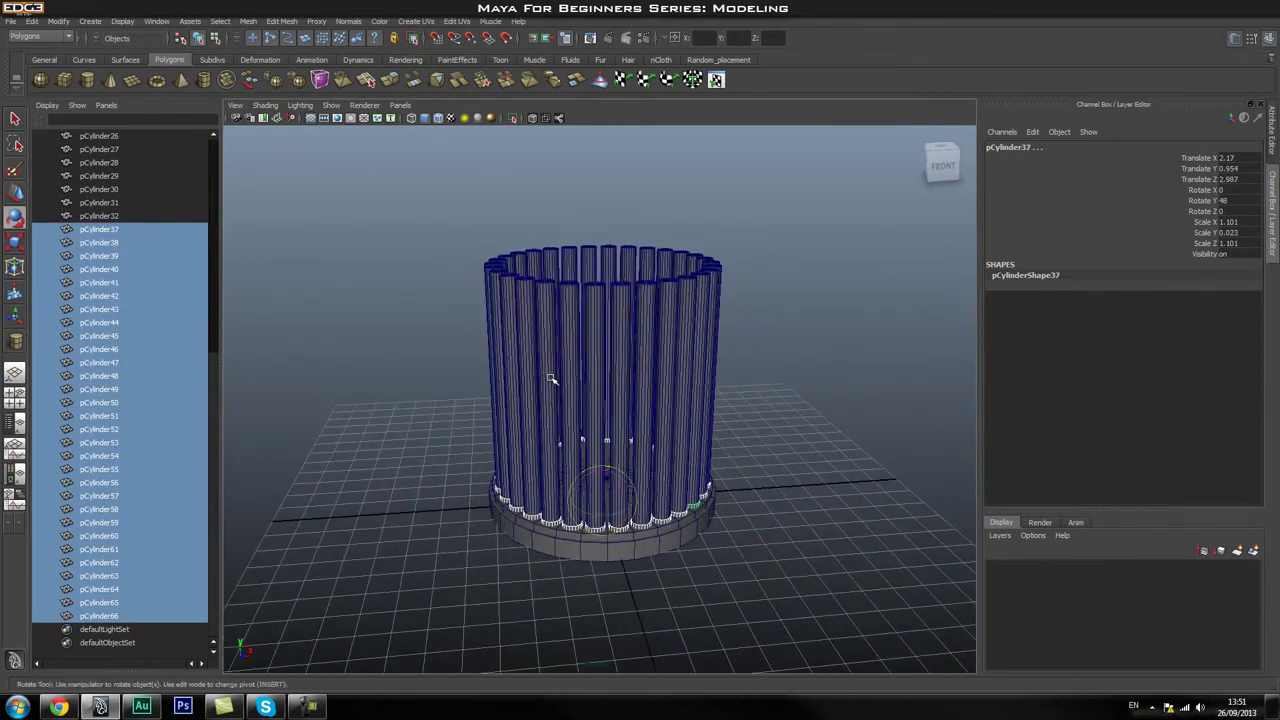
pyautogui.hotkey('ctrl', 'g')
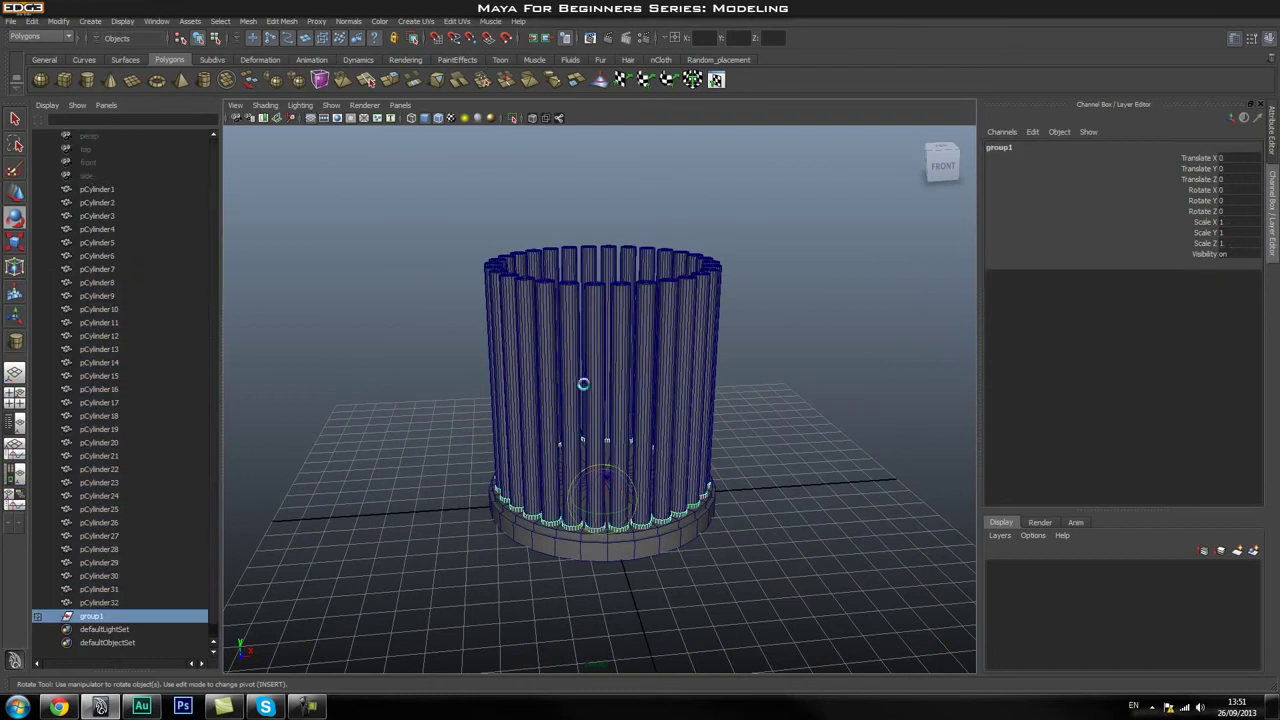
# Duplicate the collar group and raise the copy about 7.98 units in Y to the column tops, then clear the selection
pyautogui.doubleClick(92, 617)
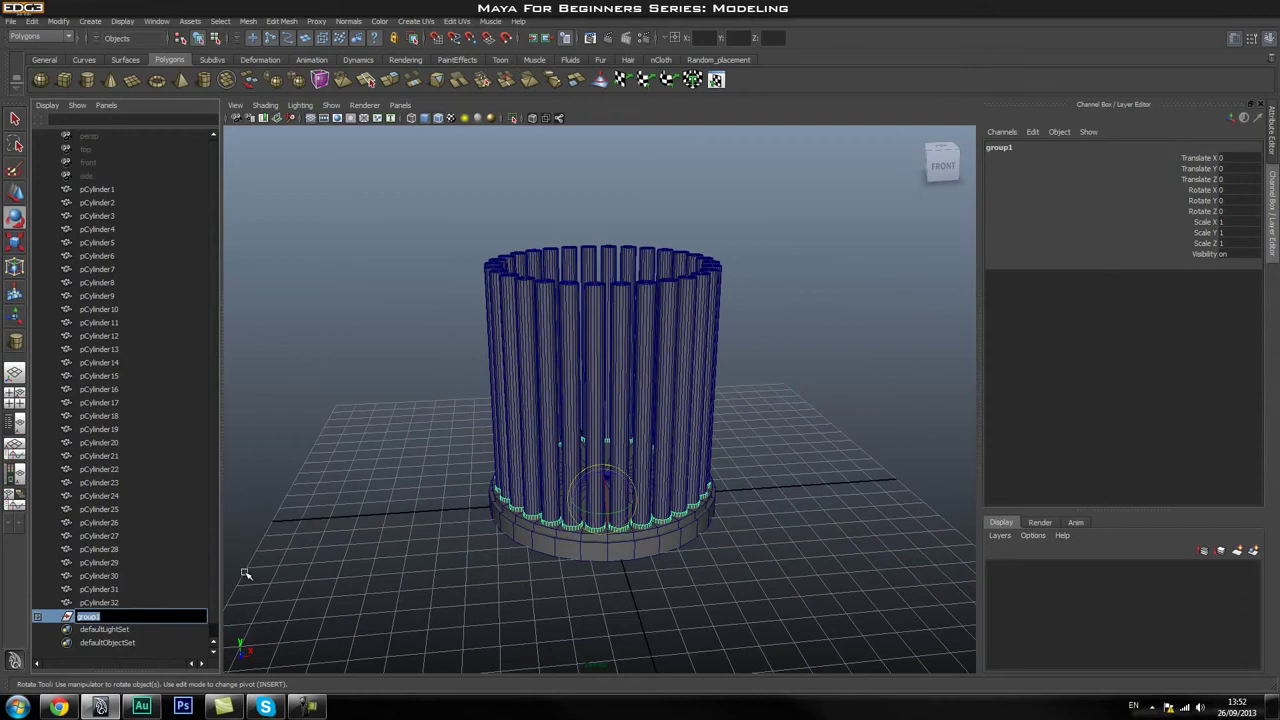
pyautogui.press('Return')
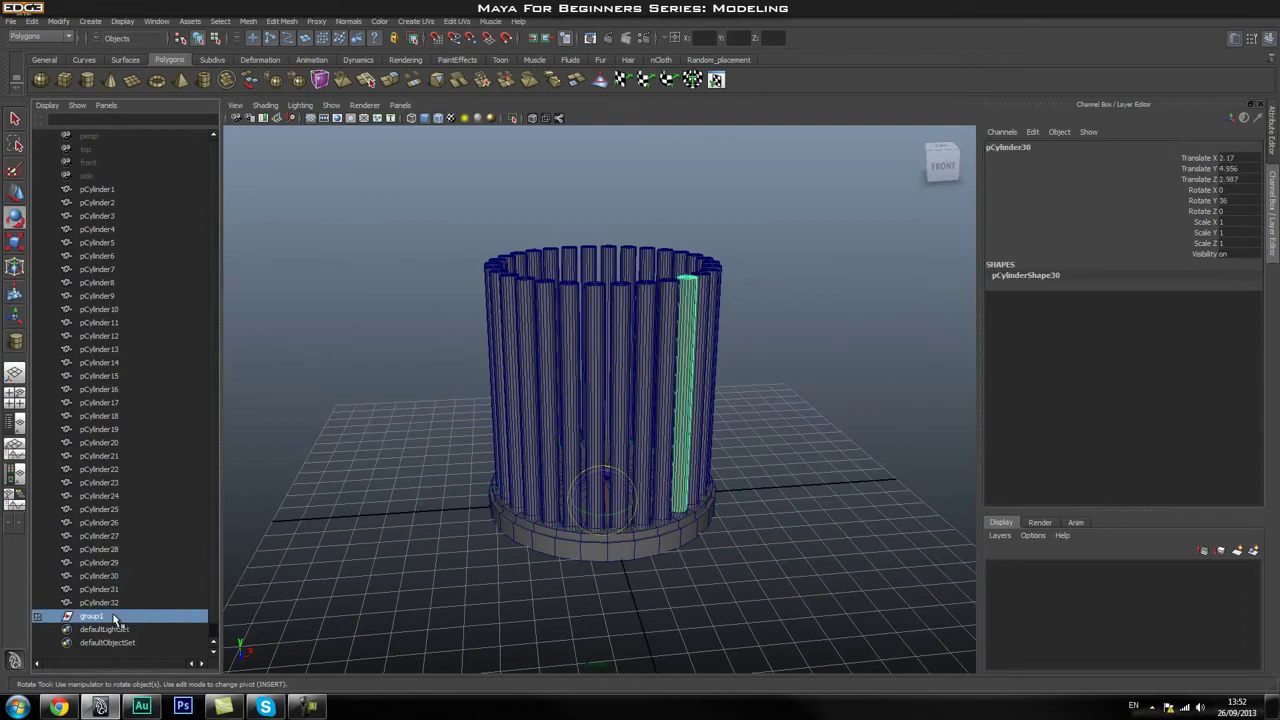
pyautogui.moveTo(565, 562)
pyautogui.keyDown('alt'); pyautogui.mouseDown()
pyautogui.moveTo(572, 603)
pyautogui.moveTo(566, 568)
pyautogui.mouseUp(); pyautogui.keyUp('alt')
pyautogui.press('w')
pyautogui.keyDown('alt'); pyautogui.moveTo(568, 556); pyautogui.dragTo(553, 542); pyautogui.keyUp('alt')
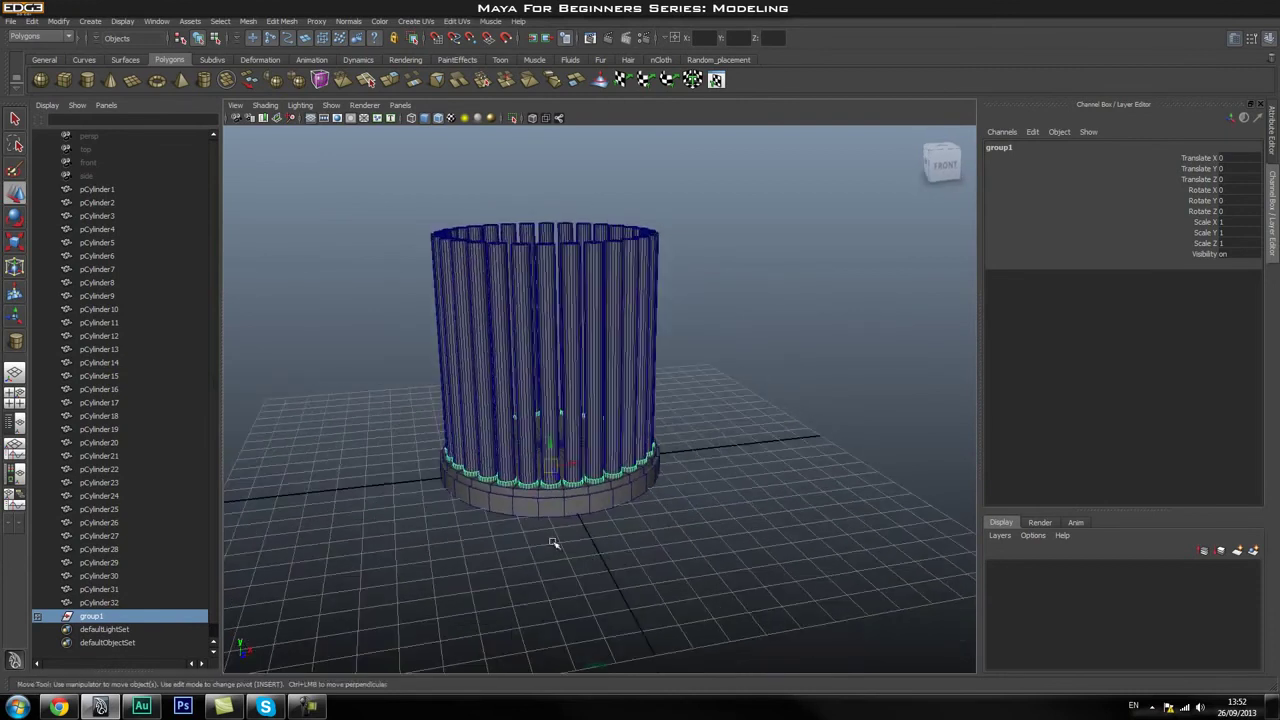
pyautogui.keyDown('alt'); pyautogui.moveTo(541, 440); pyautogui.dragTo(552, 478, button='middle'); pyautogui.keyUp('alt')
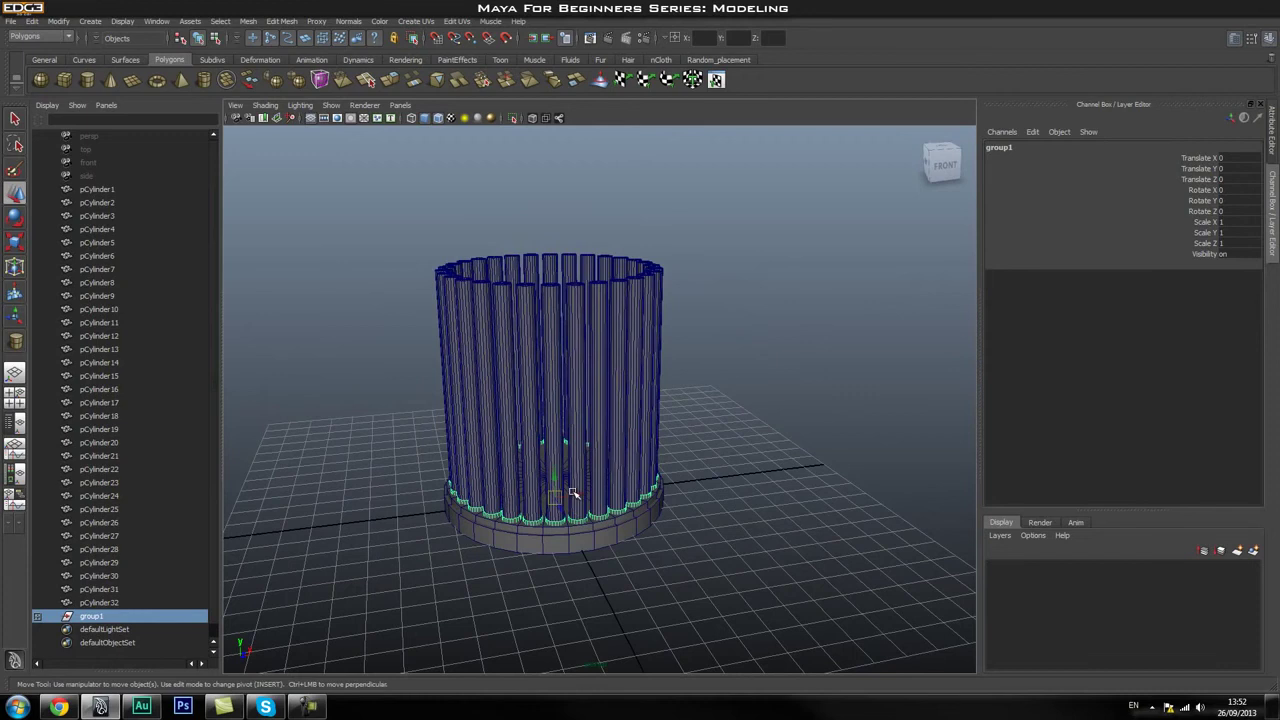
pyautogui.hotkey('ctrl', 'd')
pyautogui.moveTo(557, 476); pyautogui.dragTo(565, 270)
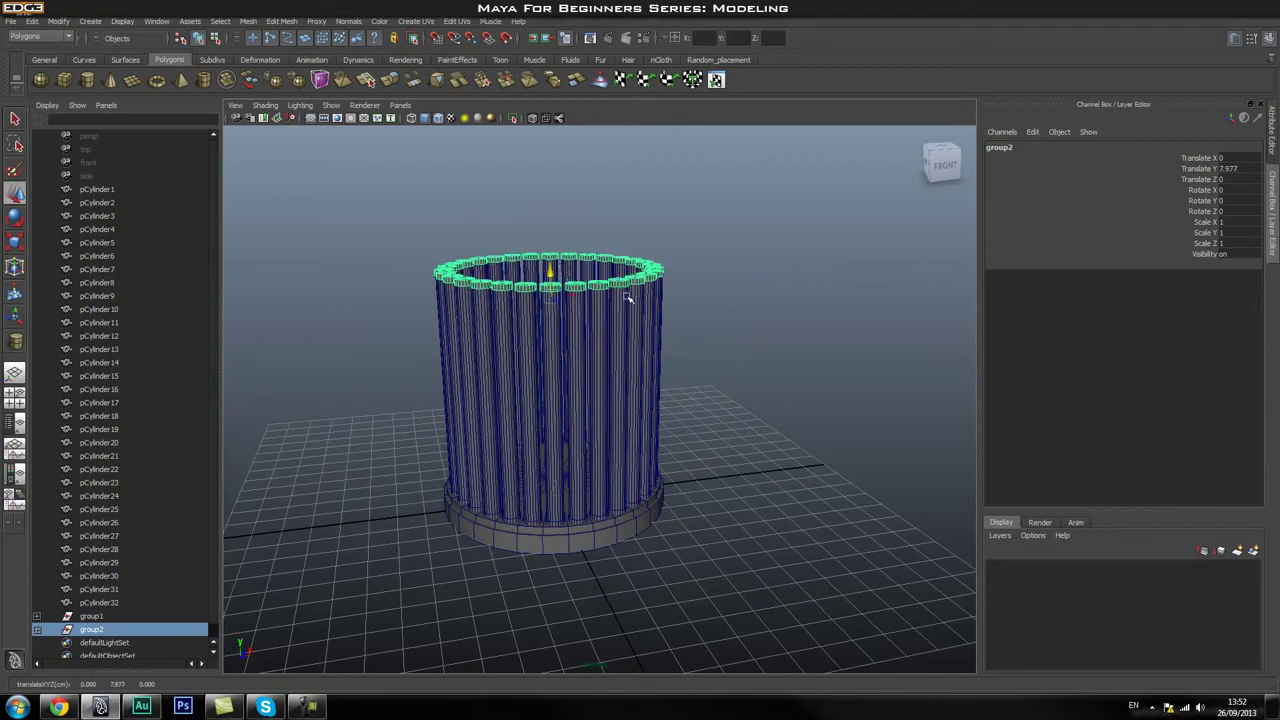
pyautogui.click(813, 311)
pyautogui.keyDown('alt'); pyautogui.moveTo(500, 300); pyautogui.dragTo(652, 314); pyautogui.keyUp('alt')
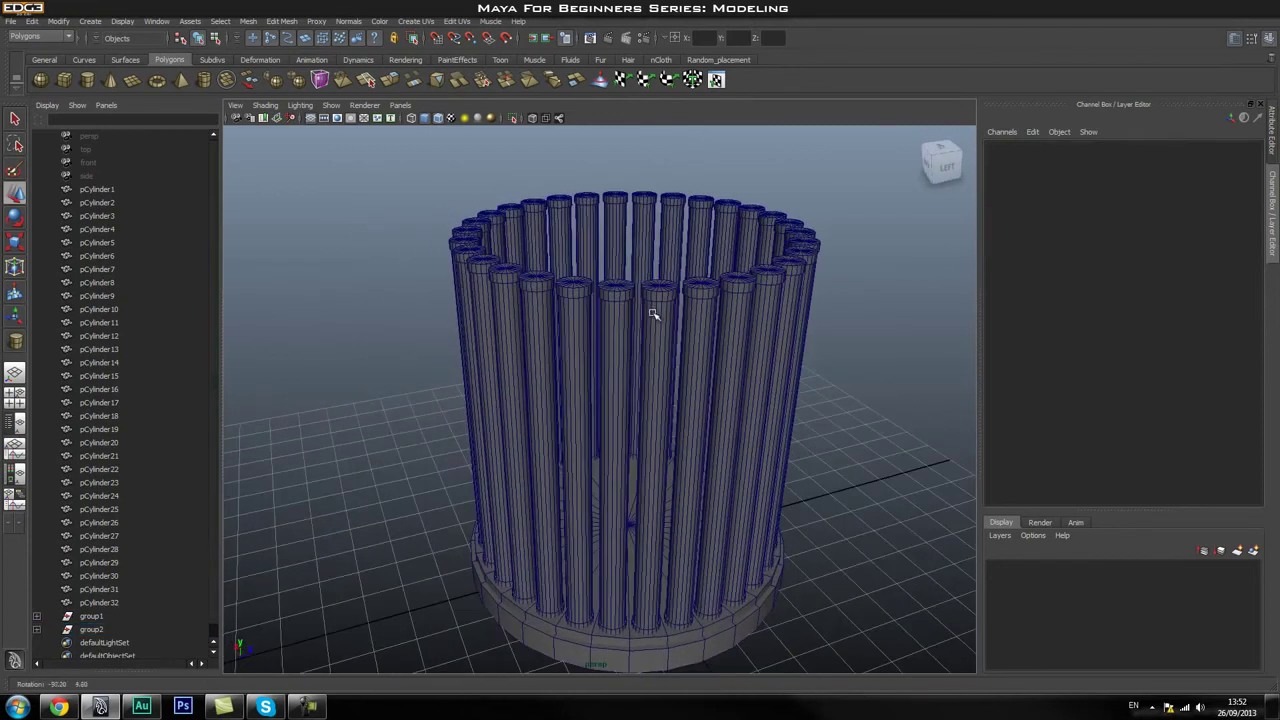
# Duplicate the upper disc of the base and move the copy up to the column tops, at about 9.07 in Y
pyautogui.click(617, 299)
pyautogui.click(872, 378)
pyautogui.keyDown('alt'); pyautogui.moveTo(872, 378); pyautogui.dragTo(670, 472); pyautogui.keyUp('alt')
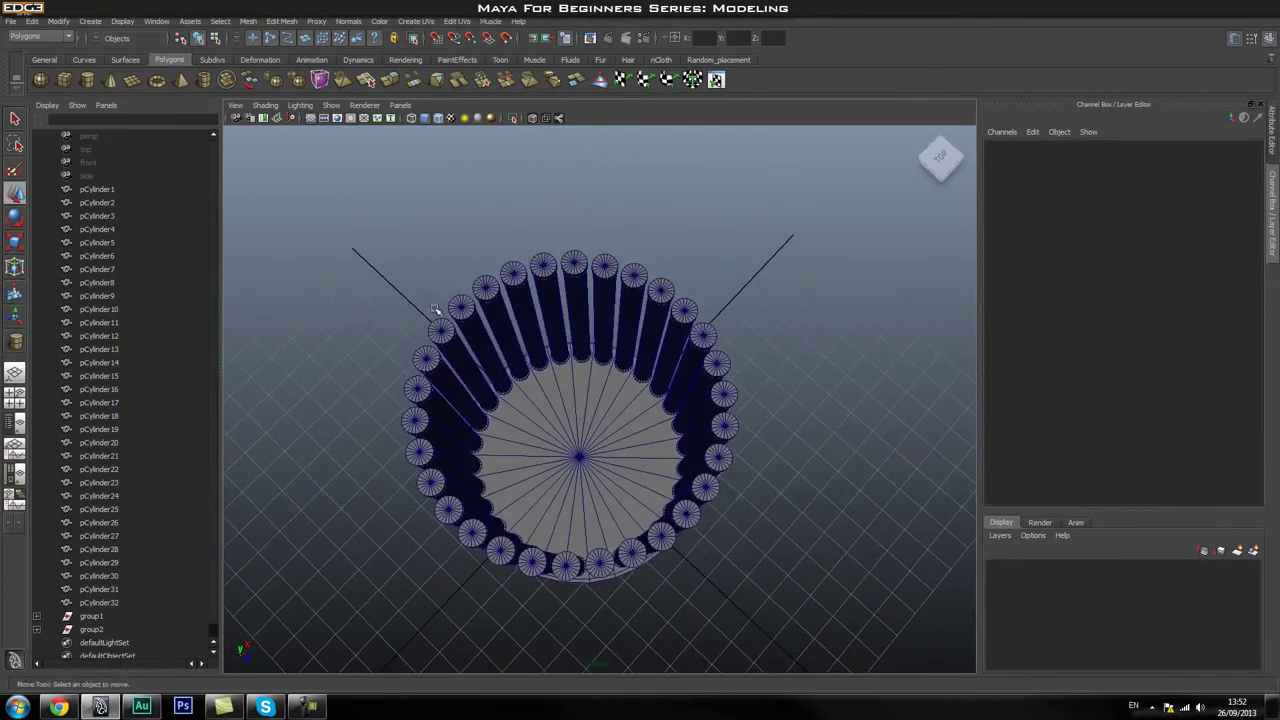
pyautogui.keyDown('alt'); pyautogui.moveTo(775, 465); pyautogui.dragTo(621, 541); pyautogui.keyUp('alt')
pyautogui.click(596, 572)
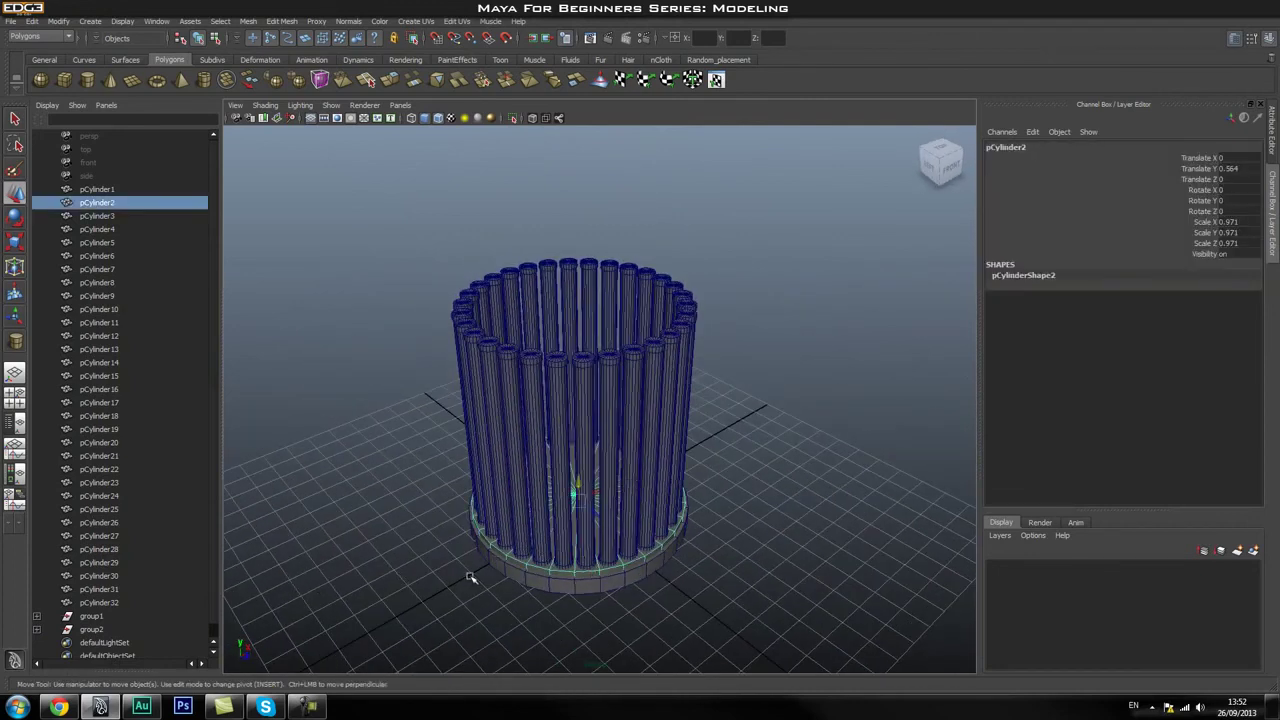
pyautogui.click(558, 574)
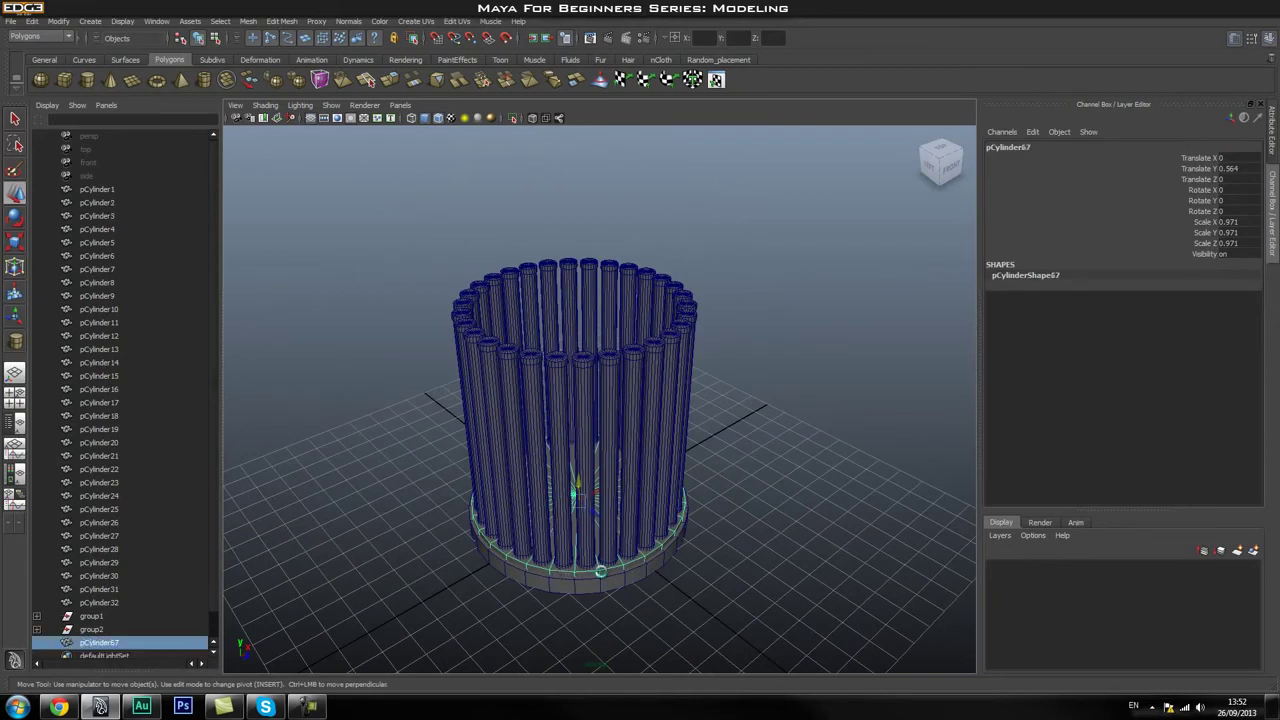
pyautogui.moveTo(581, 486); pyautogui.dragTo(576, 279)
# Fine-tune the top disc's height to about 9.3 in Y so it rests on the upper collars
pyautogui.keyDown('alt'); pyautogui.moveTo(658, 402); pyautogui.dragTo(609, 335); pyautogui.keyUp('alt')
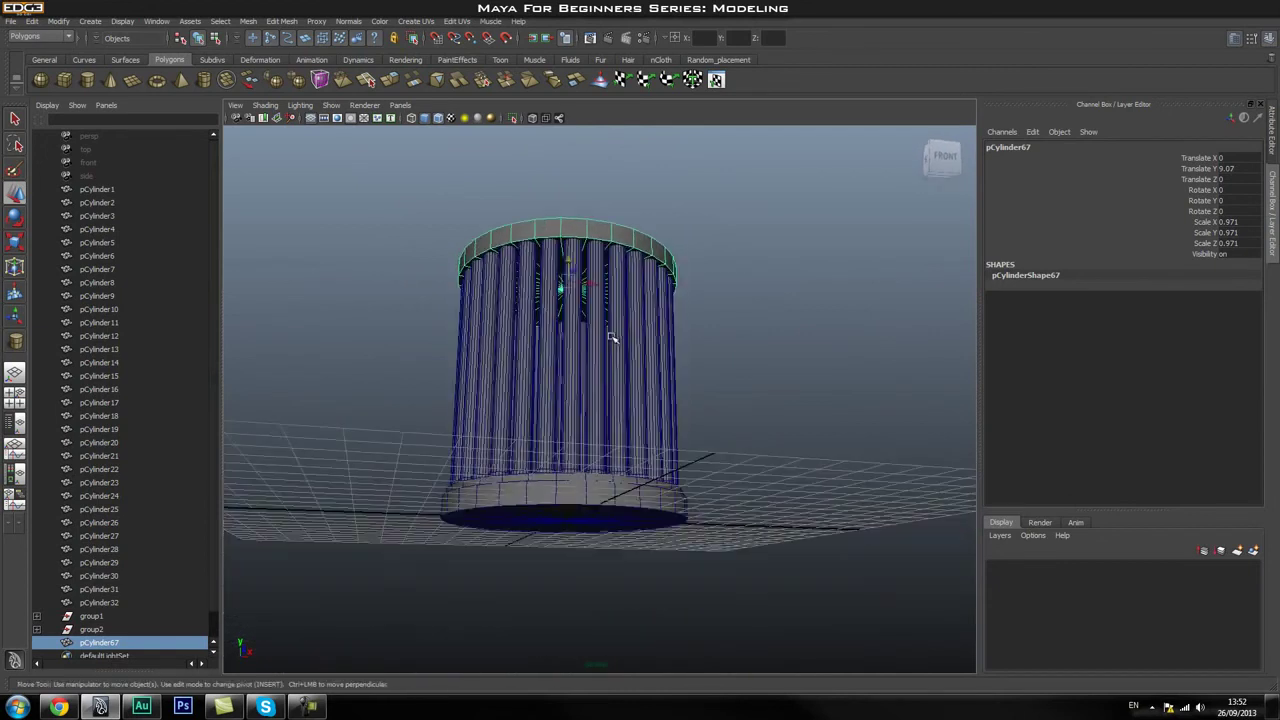
pyautogui.scroll(4, 609, 335)
pyautogui.keyDown('alt'); pyautogui.moveTo(572, 289); pyautogui.dragTo(597, 411, button='middle'); pyautogui.keyUp('alt')
pyautogui.keyDown('alt'); pyautogui.moveTo(599, 415); pyautogui.dragTo(597, 404); pyautogui.keyUp('alt')
pyautogui.keyDown('alt'); pyautogui.moveTo(597, 404); pyautogui.dragTo(597, 442, button='middle'); pyautogui.keyUp('alt')
pyautogui.moveTo(567, 342); pyautogui.dragTo(566, 331)
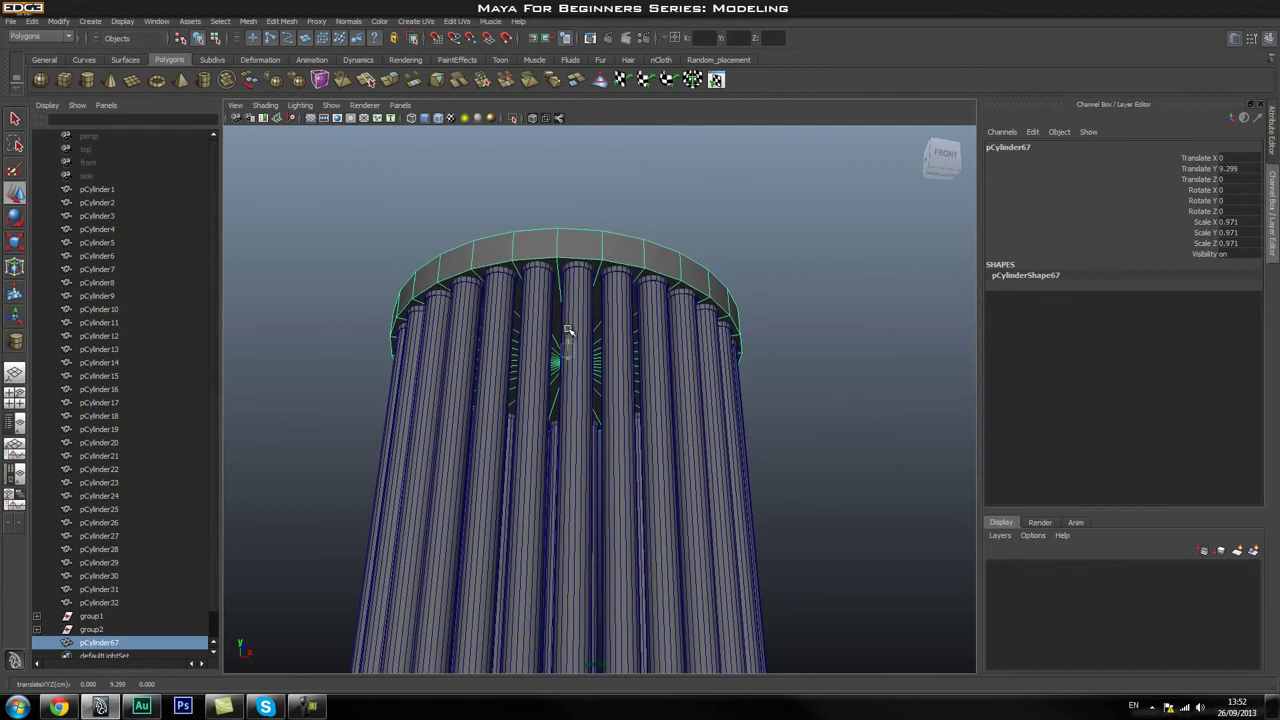
# Scale the top disc uniformly to about 0.956 and clear the selection
pyautogui.press('r')
pyautogui.scroll(3, 555, 345)
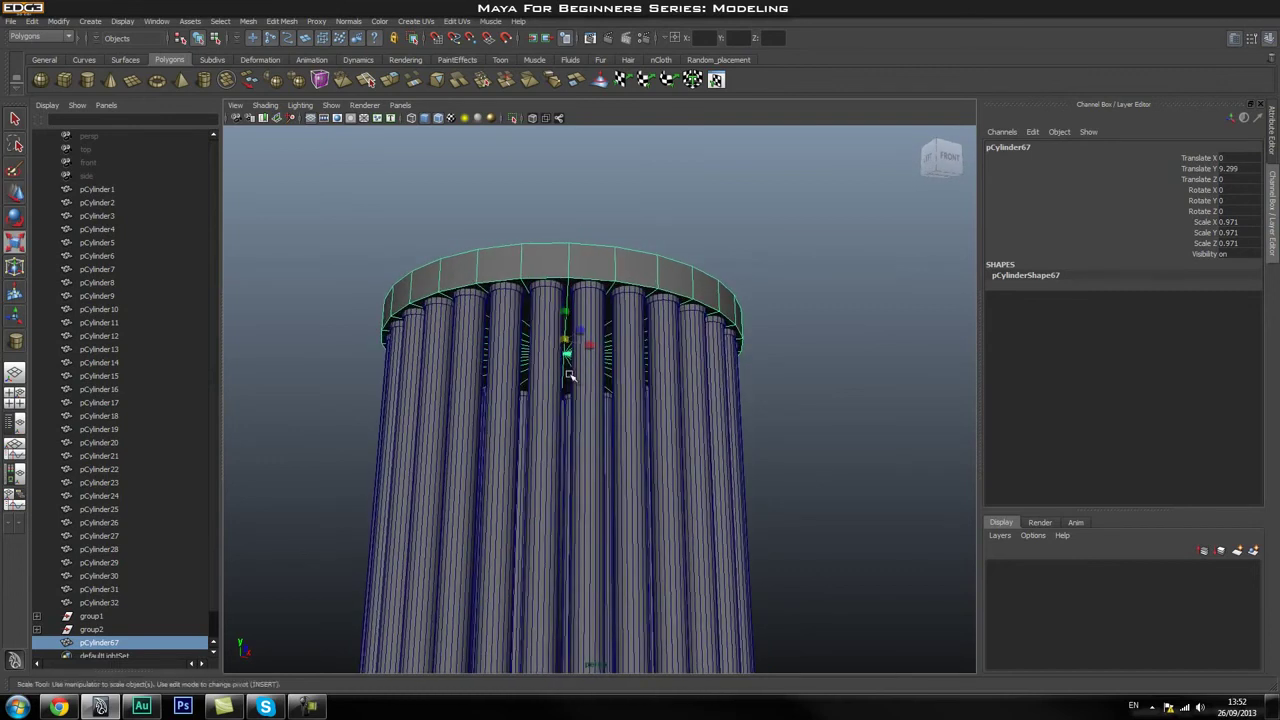
pyautogui.moveTo(557, 334); pyautogui.dragTo(552, 337)
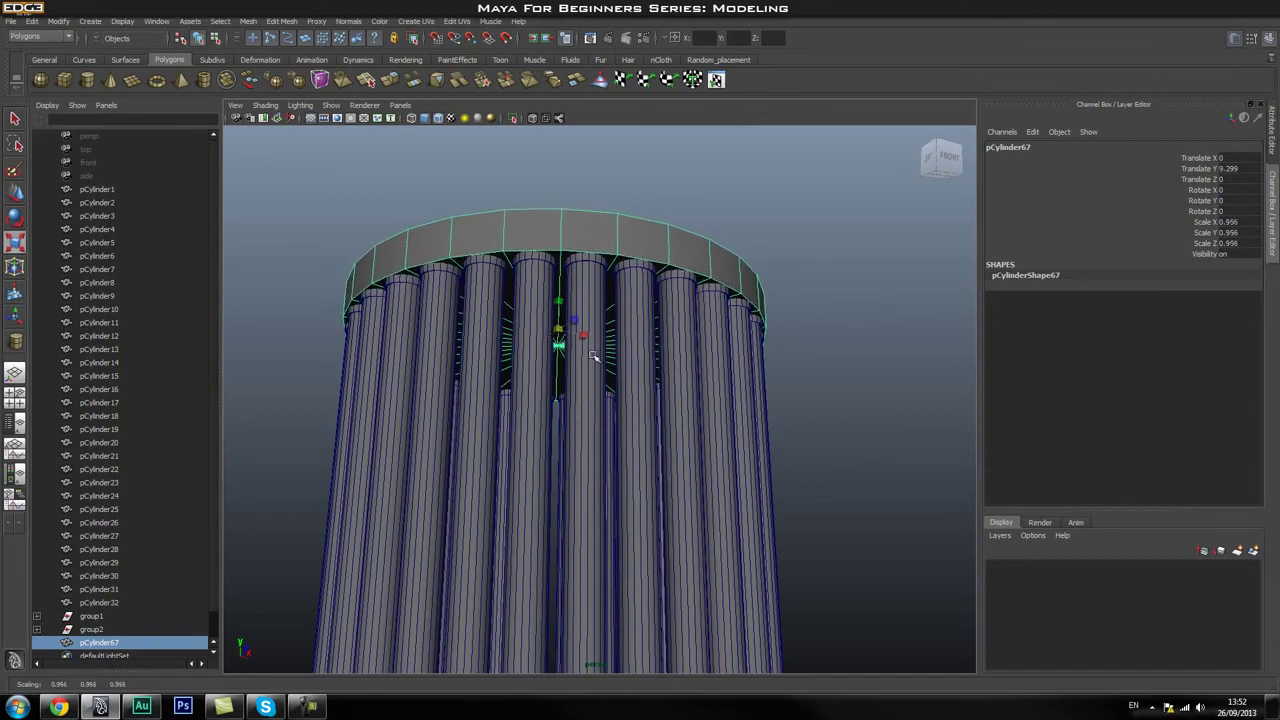
pyautogui.click(830, 400)
pyautogui.keyDown('alt'); pyautogui.moveTo(832, 365); pyautogui.dragTo(688, 406); pyautogui.keyUp('alt')
pyautogui.scroll(-5, 531, 414)
pyautogui.scroll(4, 665, 398)
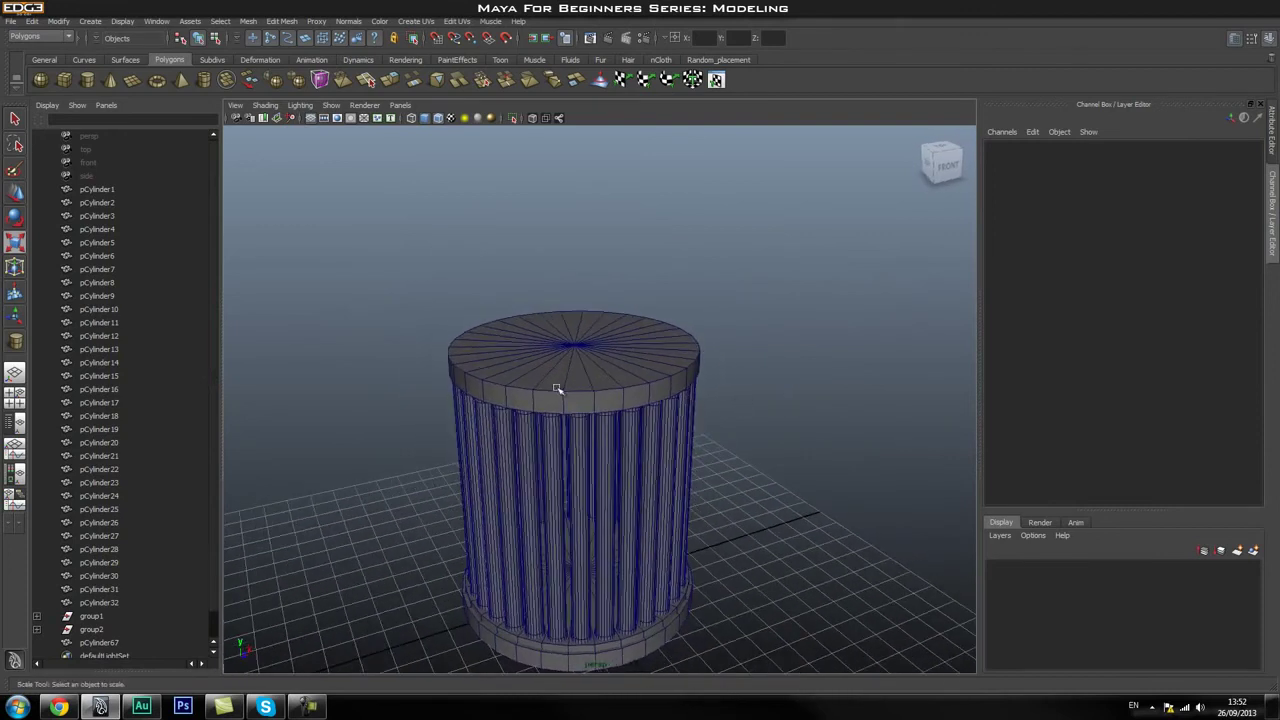
# Duplicate the top disc, raise the copy slightly and scale it down to form a second step on the roof
pyautogui.keyDown('alt'); pyautogui.moveTo(557, 389); pyautogui.dragTo(592, 407); pyautogui.keyUp('alt')
pyautogui.click(594, 400)
pyautogui.scroll(2, 674, 397)
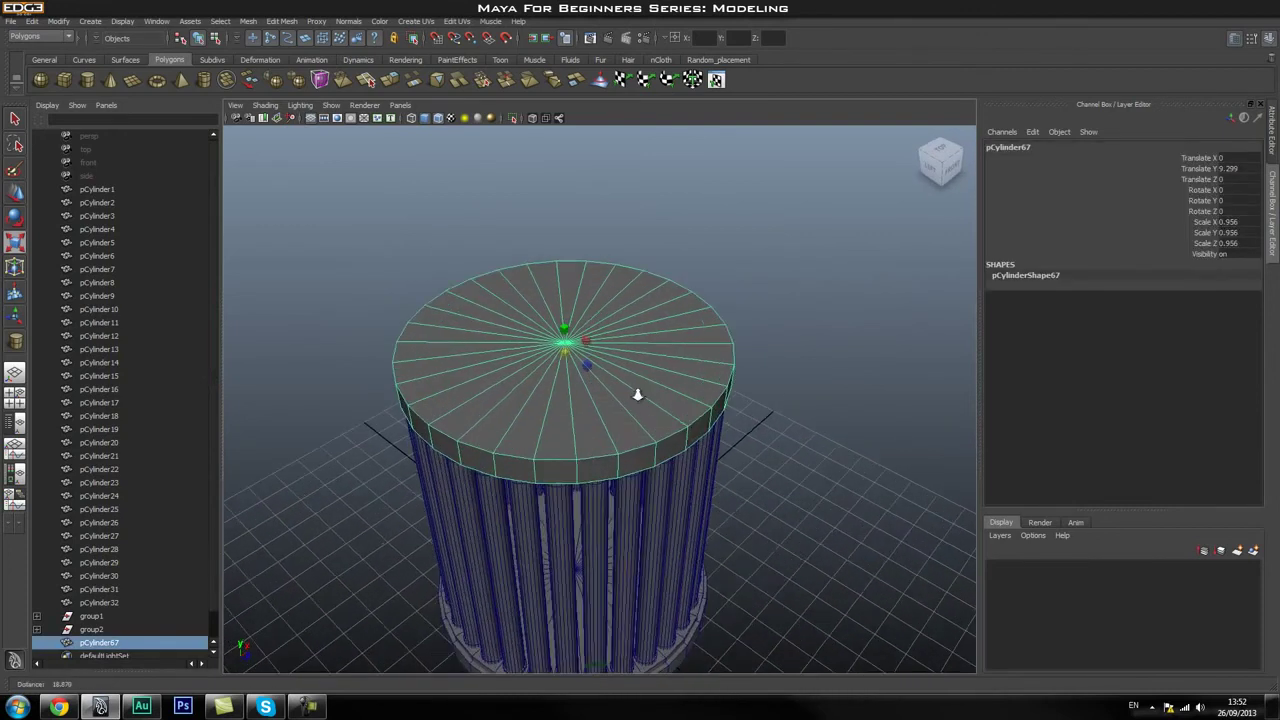
pyautogui.hotkey('ctrl', 'd')
pyautogui.press('w')
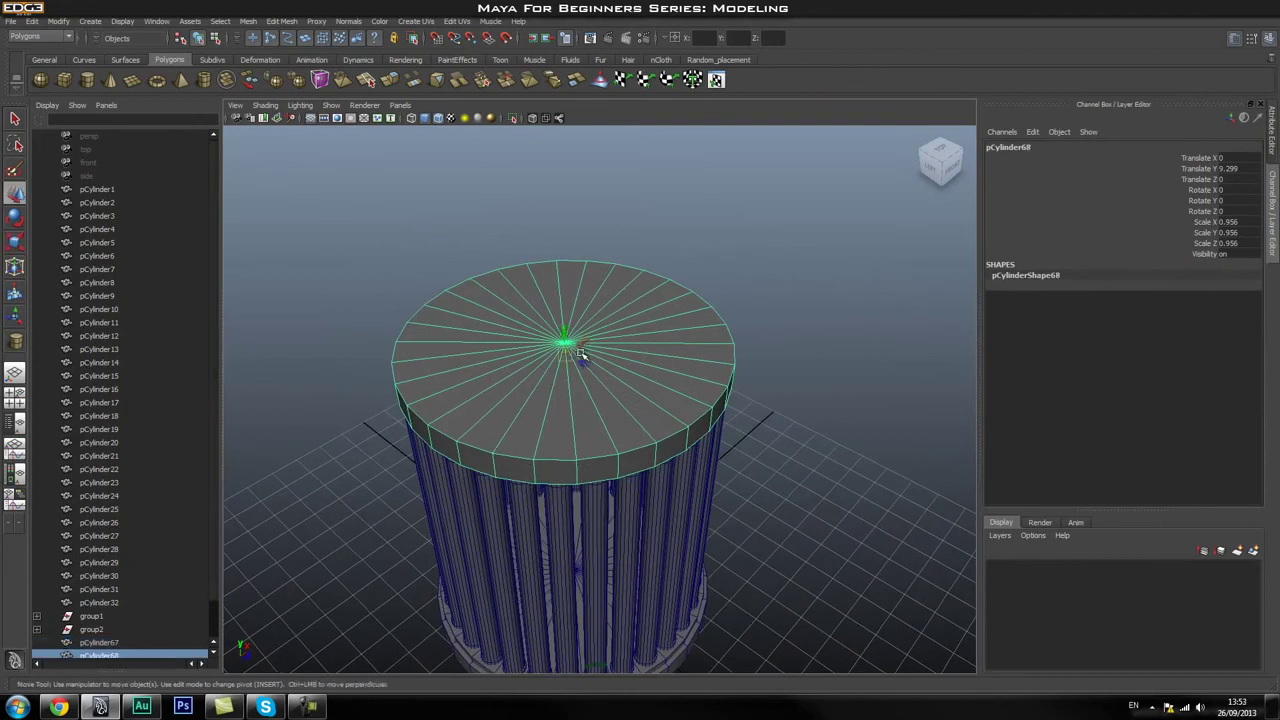
pyautogui.moveTo(564, 338)
pyautogui.mouseDown()
pyautogui.moveTo(560, 323)
pyautogui.moveTo(558, 344)
pyautogui.mouseUp()
pyautogui.press('r')
pyautogui.click(820, 372)
pyautogui.keyDown('alt'); pyautogui.moveTo(820, 372); pyautogui.dragTo(603, 374); pyautogui.keyUp('alt')
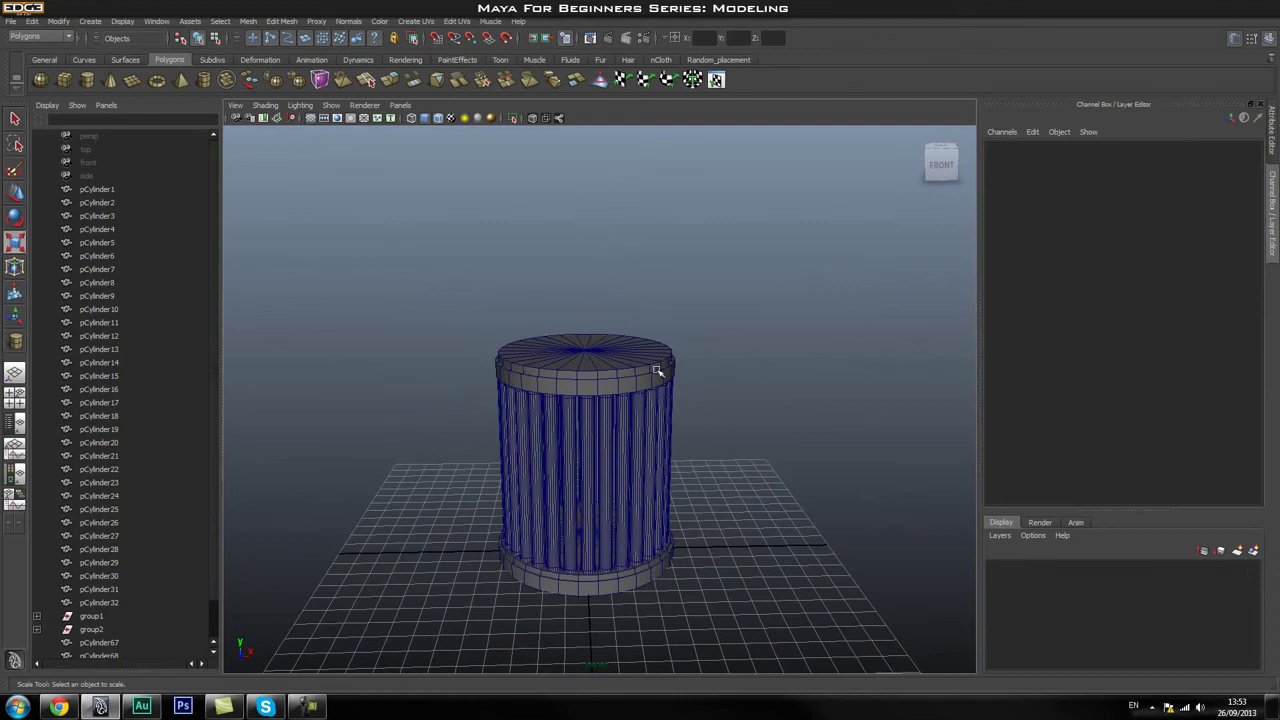
# Switch to a single-view layout without the Outliner and frame the whole column structure in the side view
pyautogui.click(15, 375)
pyautogui.press('space')
pyautogui.press('space')
pyautogui.keyDown('alt'); pyautogui.moveTo(718, 310); pyautogui.dragTo(590, 325, button='right'); pyautogui.keyUp('alt')
pyautogui.keyDown('alt'); pyautogui.moveTo(596, 255); pyautogui.dragTo(597, 498, button='middle'); pyautogui.keyUp('alt')
pyautogui.keyDown('alt'); pyautogui.moveTo(661, 432); pyautogui.dragTo(626, 406, button='right'); pyautogui.keyUp('alt')
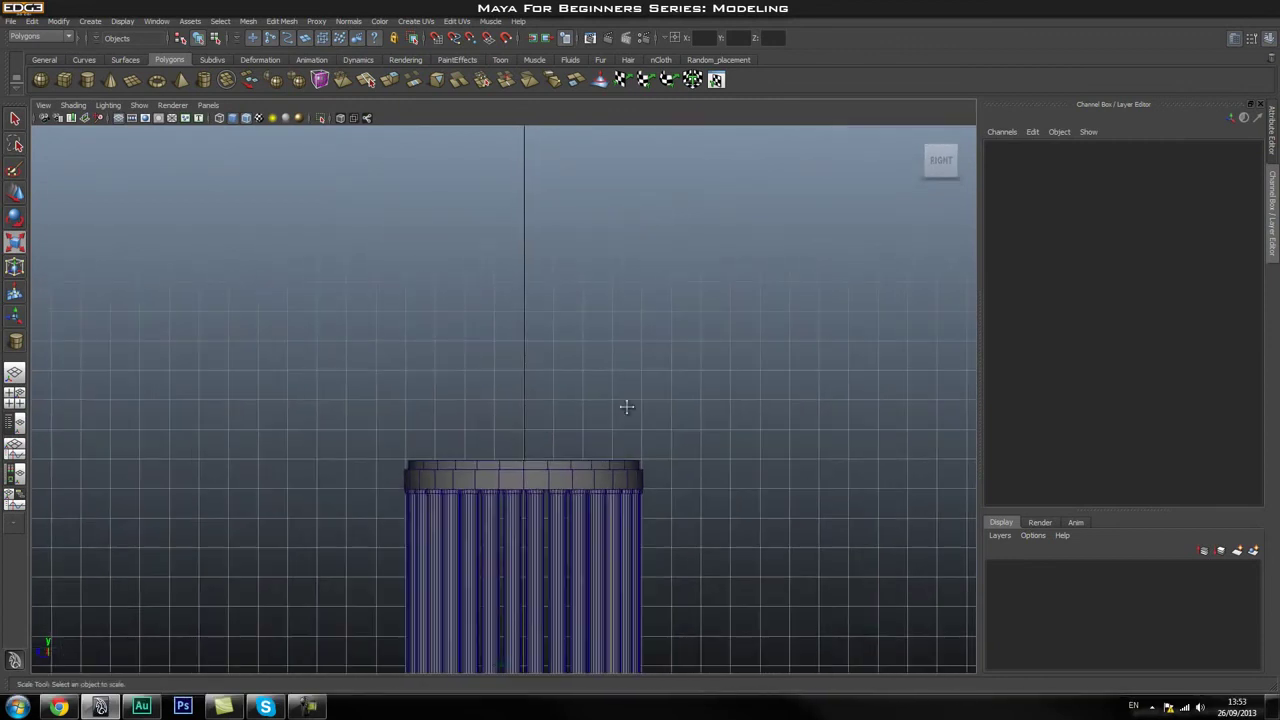
pyautogui.keyDown('alt'); pyautogui.moveTo(626, 406); pyautogui.dragTo(597, 321, button='middle'); pyautogui.keyUp('alt')
pyautogui.keyDown('alt'); pyautogui.moveTo(575, 331); pyautogui.dragTo(529, 334, button='right'); pyautogui.keyUp('alt')
pyautogui.keyDown('alt'); pyautogui.moveTo(529, 334); pyautogui.dragTo(532, 323, button='middle'); pyautogui.keyUp('alt')
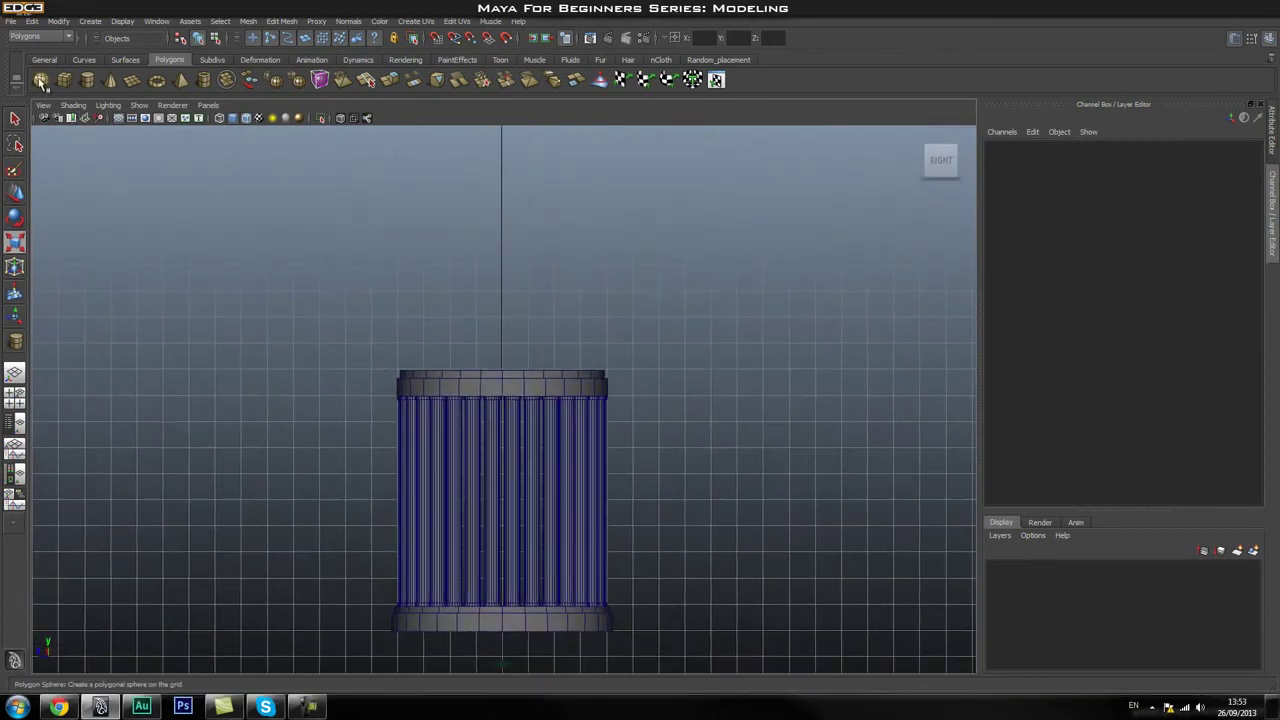
pyautogui.click(40, 82)
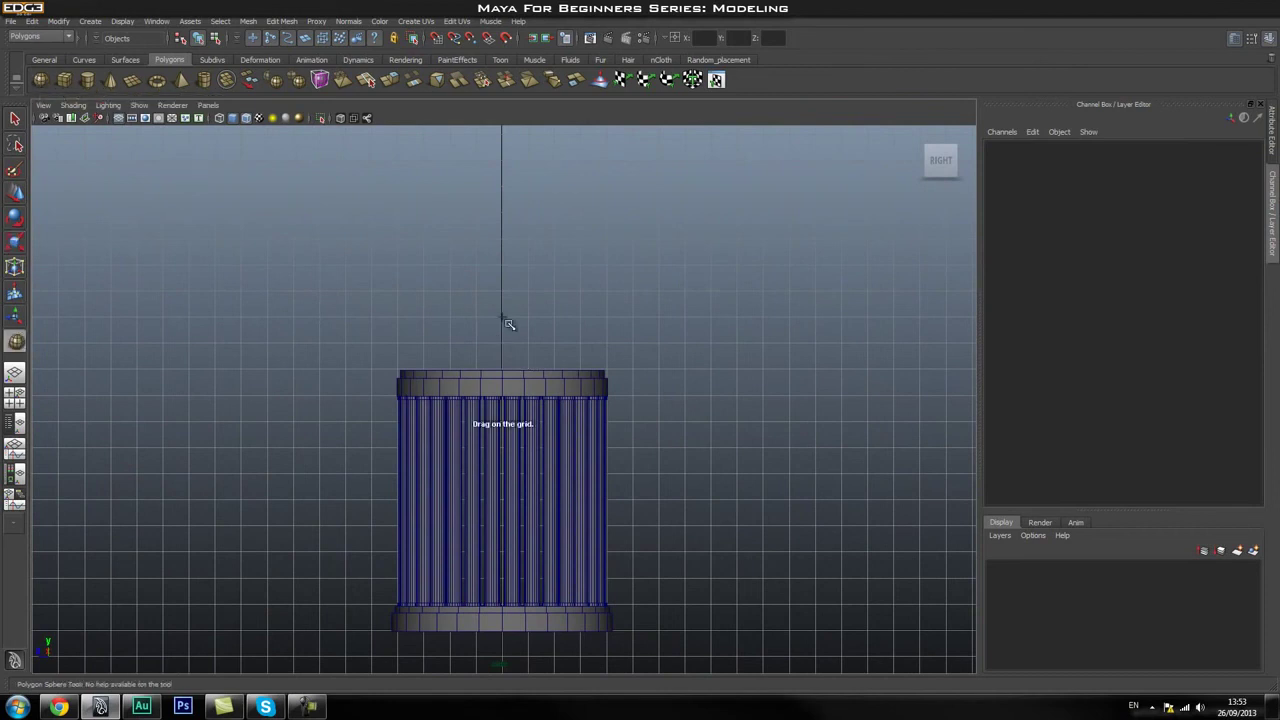
pyautogui.moveTo(502, 319); pyautogui.dragTo(606, 431)
pyautogui.press('Delete')
# Create a polygon sphere in the top view, centred on the disc and slightly smaller than its rim
pyautogui.press('space')
pyautogui.moveTo(499, 291); pyautogui.dragTo(436, 291)
pyautogui.keyDown('alt'); pyautogui.moveTo(703, 306); pyautogui.dragTo(303, 320, button='right'); pyautogui.keyUp('alt')
pyautogui.keyDown('alt'); pyautogui.moveTo(491, 290); pyautogui.dragTo(485, 317, button='middle'); pyautogui.keyUp('alt')
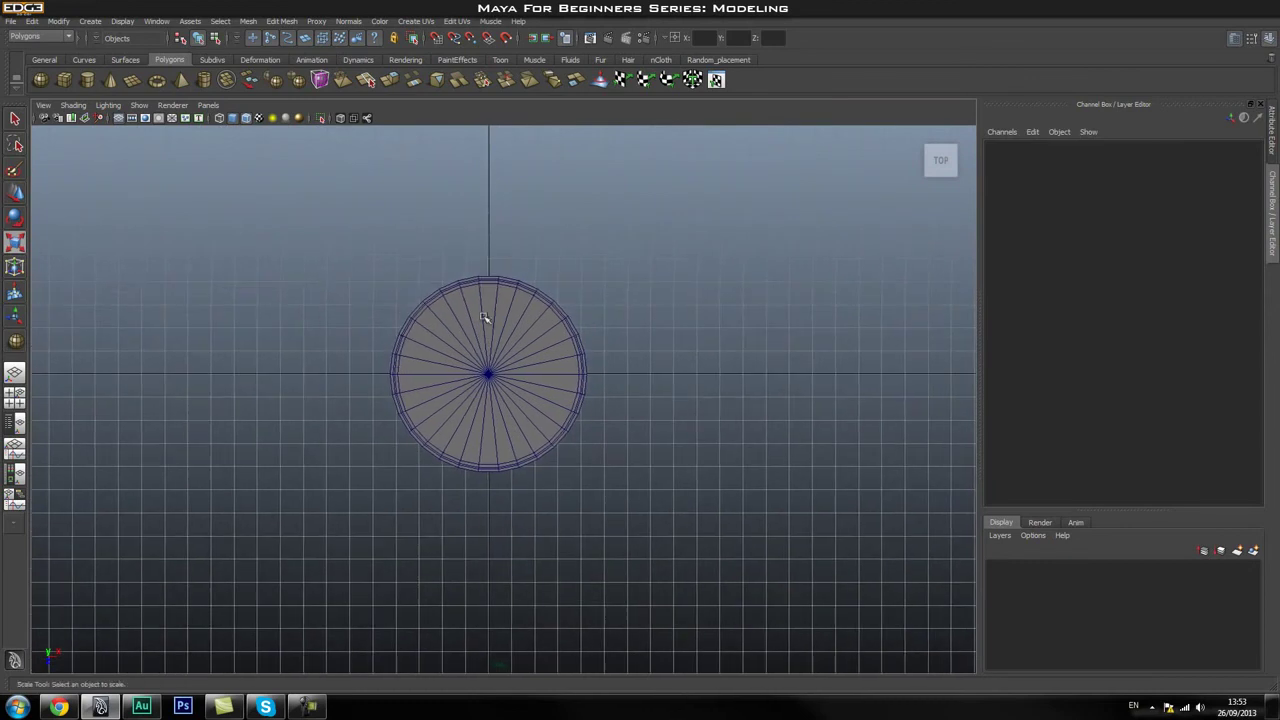
pyautogui.click(40, 80)
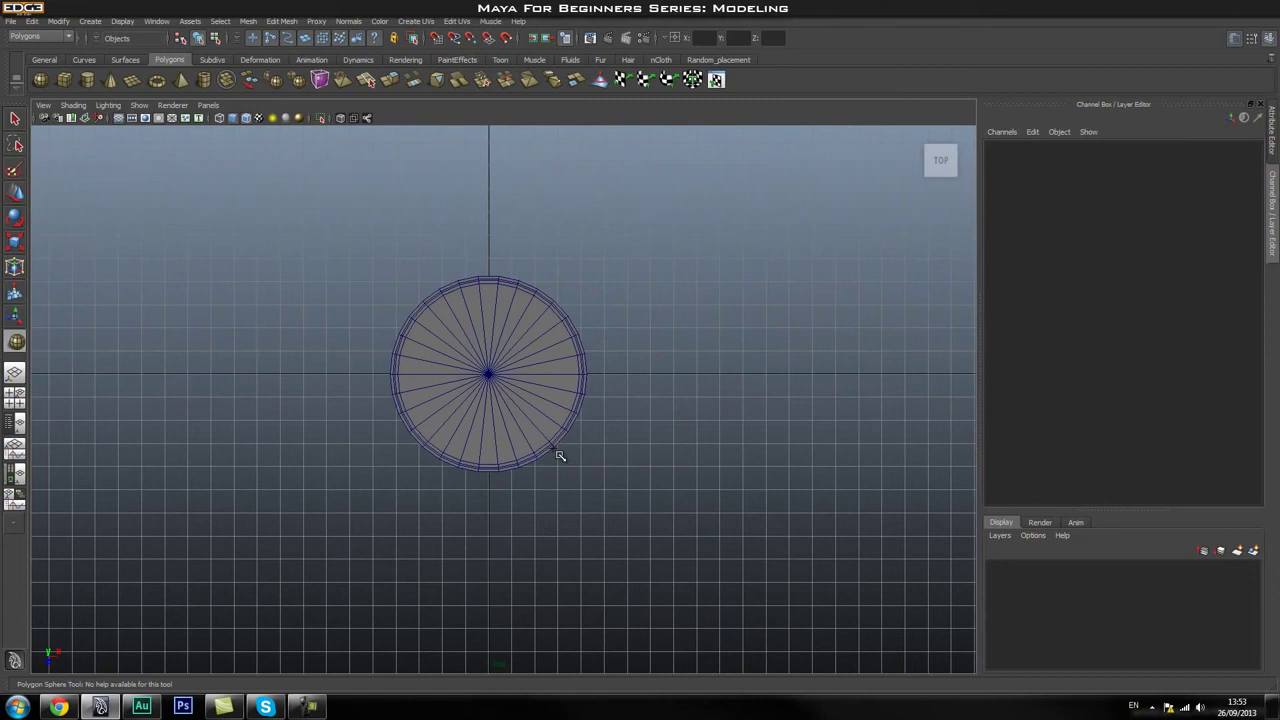
pyautogui.moveTo(555, 449); pyautogui.dragTo(554, 448)
# Move the sphere up in the side view until it floats clear above the top disc, at about 14.82 in Y
pyautogui.press('space')
pyautogui.moveTo(512, 402); pyautogui.dragTo(543, 405)
pyautogui.keyDown('alt'); pyautogui.moveTo(500, 537); pyautogui.dragTo(500, 457, button='middle'); pyautogui.keyUp('alt')
pyautogui.press('w')
pyautogui.moveTo(515, 516); pyautogui.dragTo(522, 179)
pyautogui.keyDown('alt'); pyautogui.moveTo(443, 191); pyautogui.dragTo(563, 261, button='right'); pyautogui.keyUp('alt')
pyautogui.keyDown('alt'); pyautogui.moveTo(563, 261); pyautogui.dragTo(544, 446, button='middle'); pyautogui.keyUp('alt')
pyautogui.moveTo(493, 330); pyautogui.dragTo(508, 424)
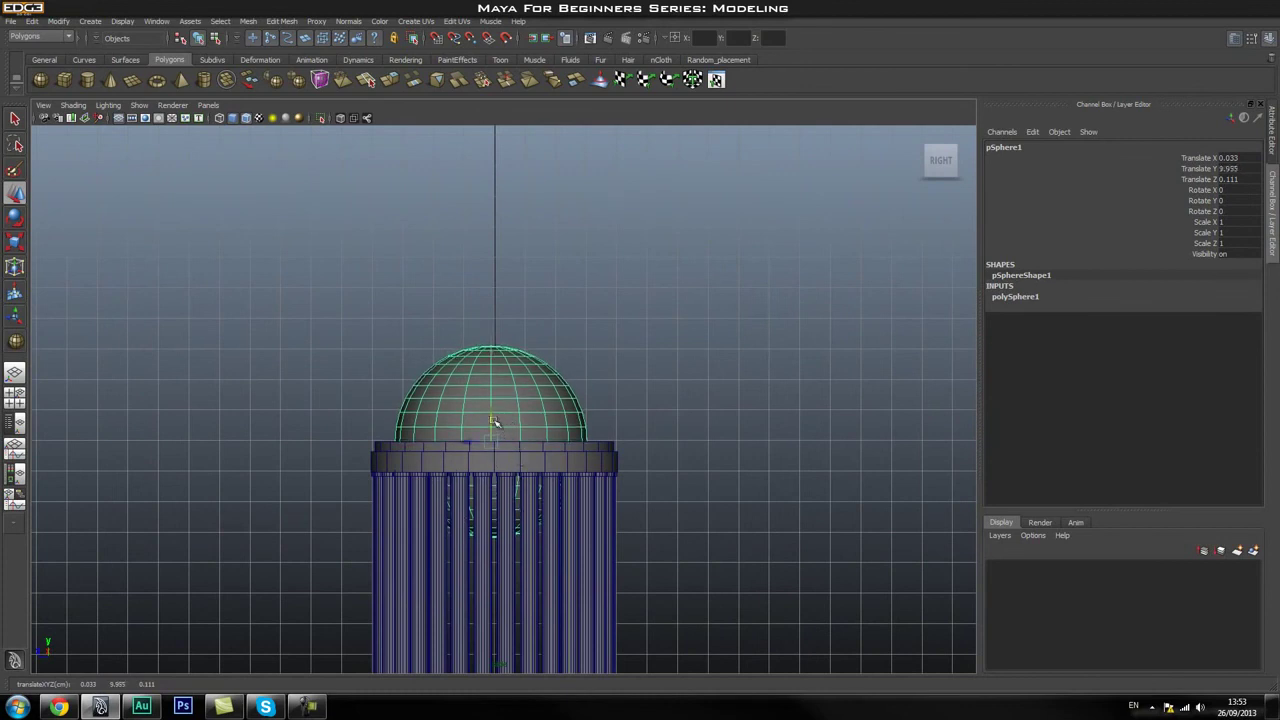
pyautogui.moveTo(490, 418); pyautogui.dragTo(491, 268)
pyautogui.moveTo(540, 278)
pyautogui.mouseDown(button='right')
pyautogui.moveTo(540, 308)
pyautogui.moveTo(534, 277)
pyautogui.mouseUp(button='right')
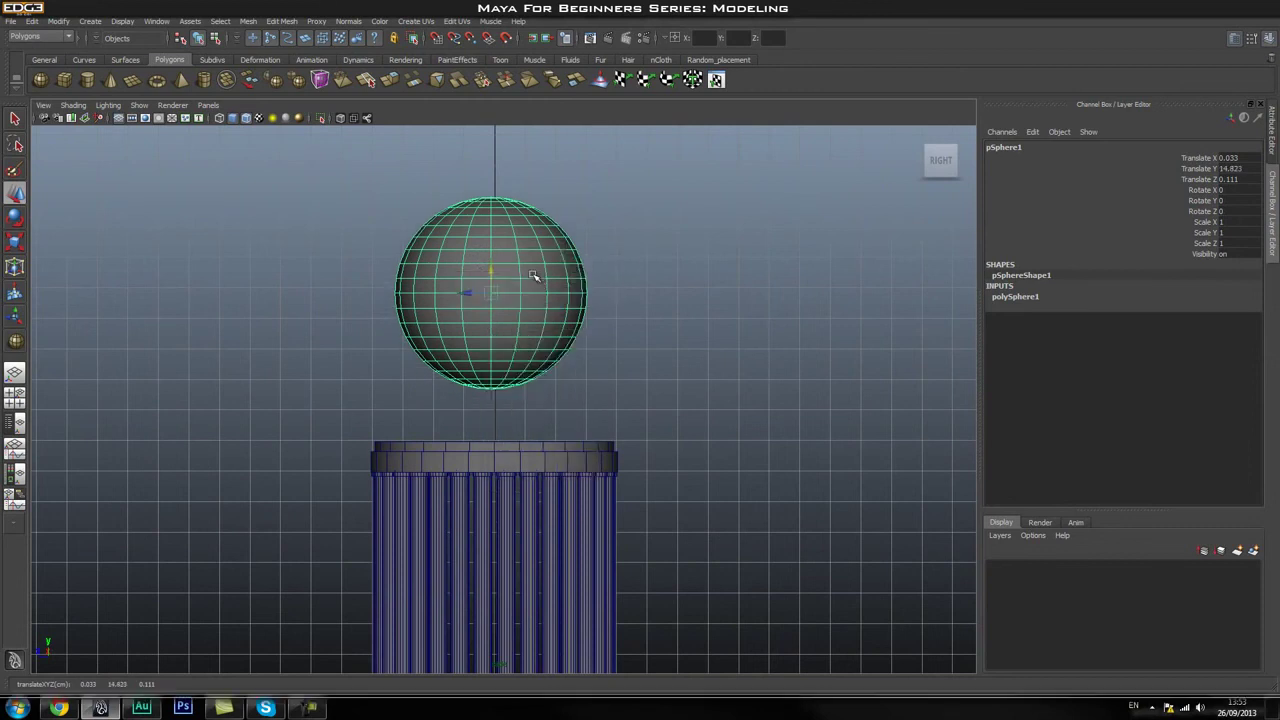
# Delete the faces of the sphere's lower half to leave a dome, and return to object mode
pyautogui.rightClick(532, 273)
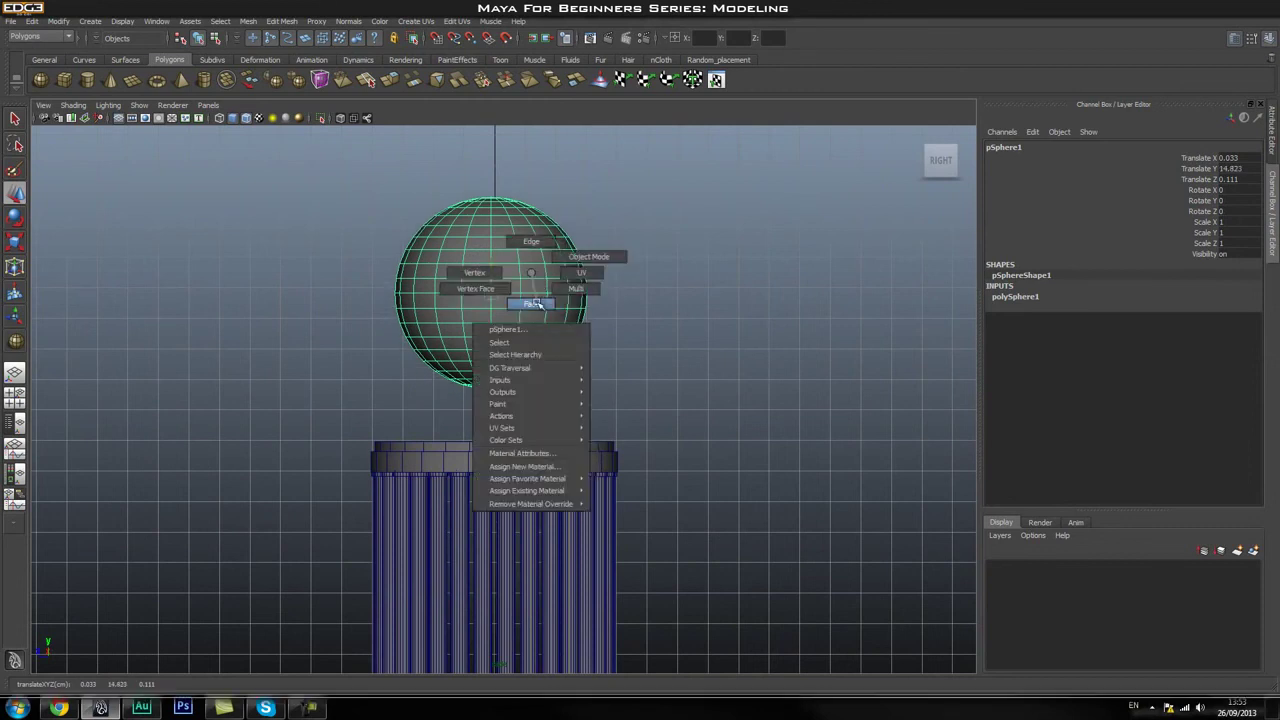
pyautogui.click(537, 304)
pyautogui.moveTo(366, 300); pyautogui.dragTo(717, 415)
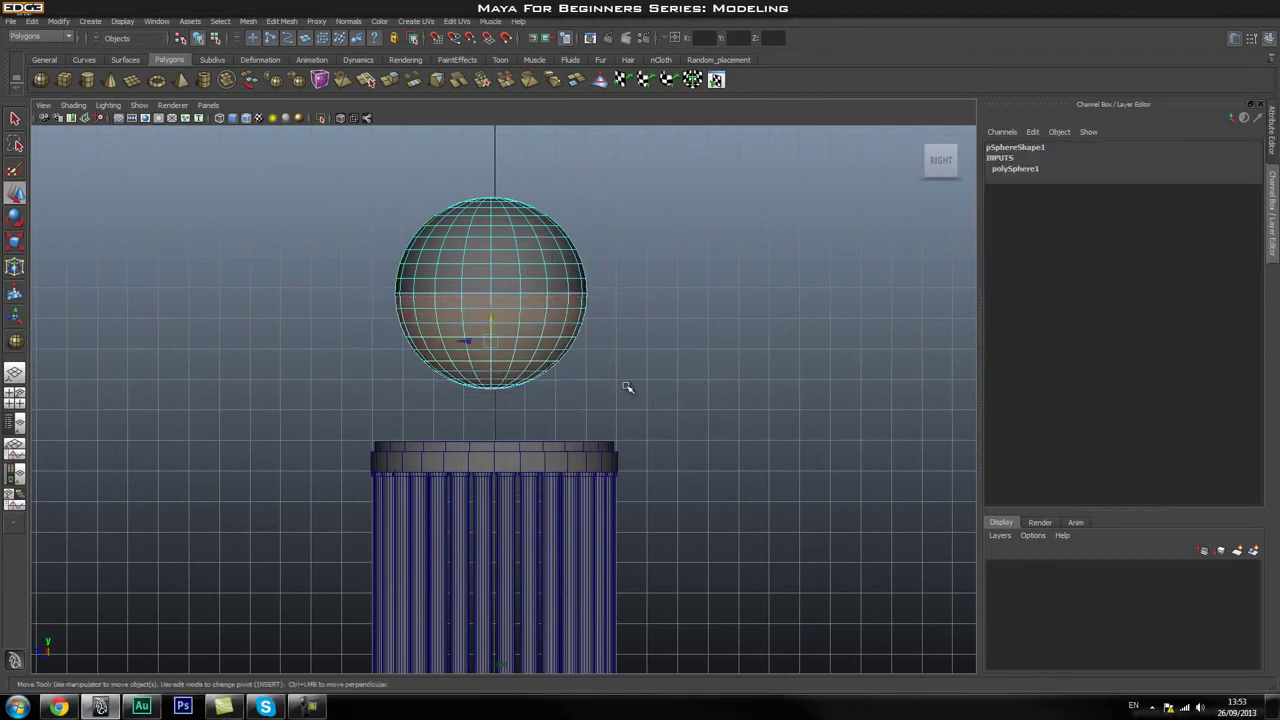
pyautogui.press('Delete')
pyautogui.press('q')
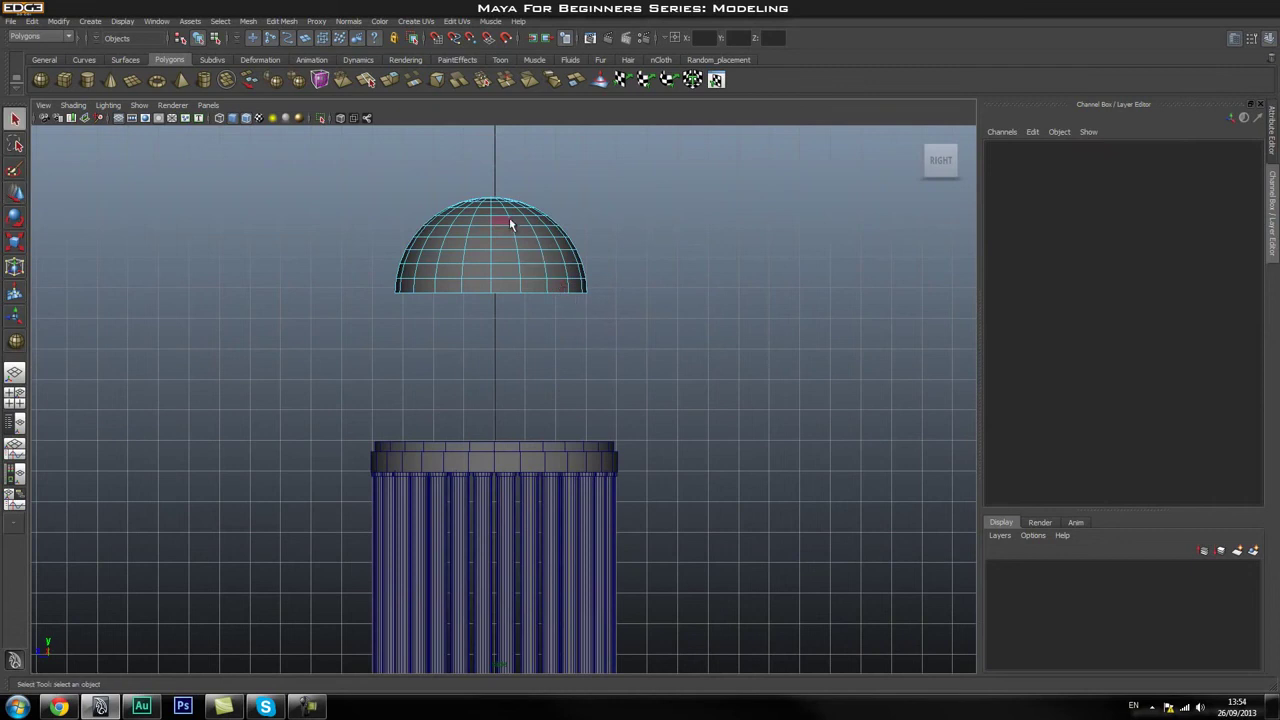
pyautogui.press('F8')
# Centre the dome over the structure by setting its Translate X and Translate Z to 0
pyautogui.click(452, 230)
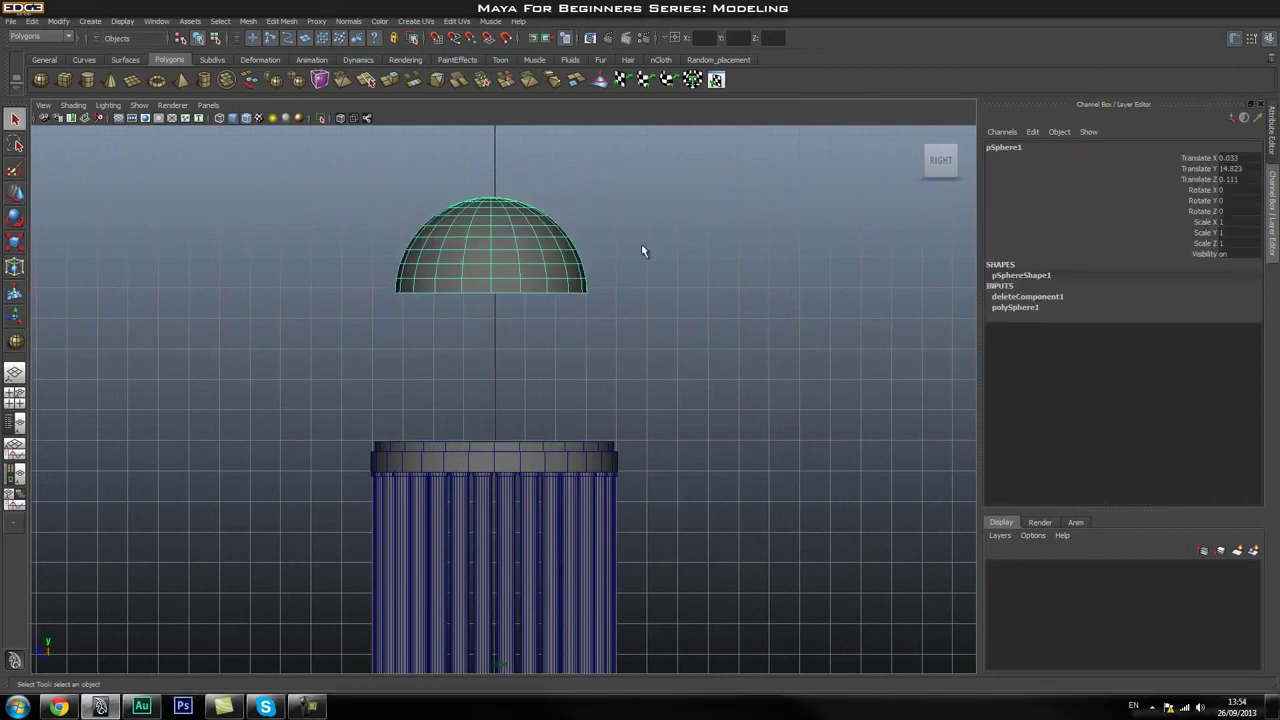
pyautogui.press('w')
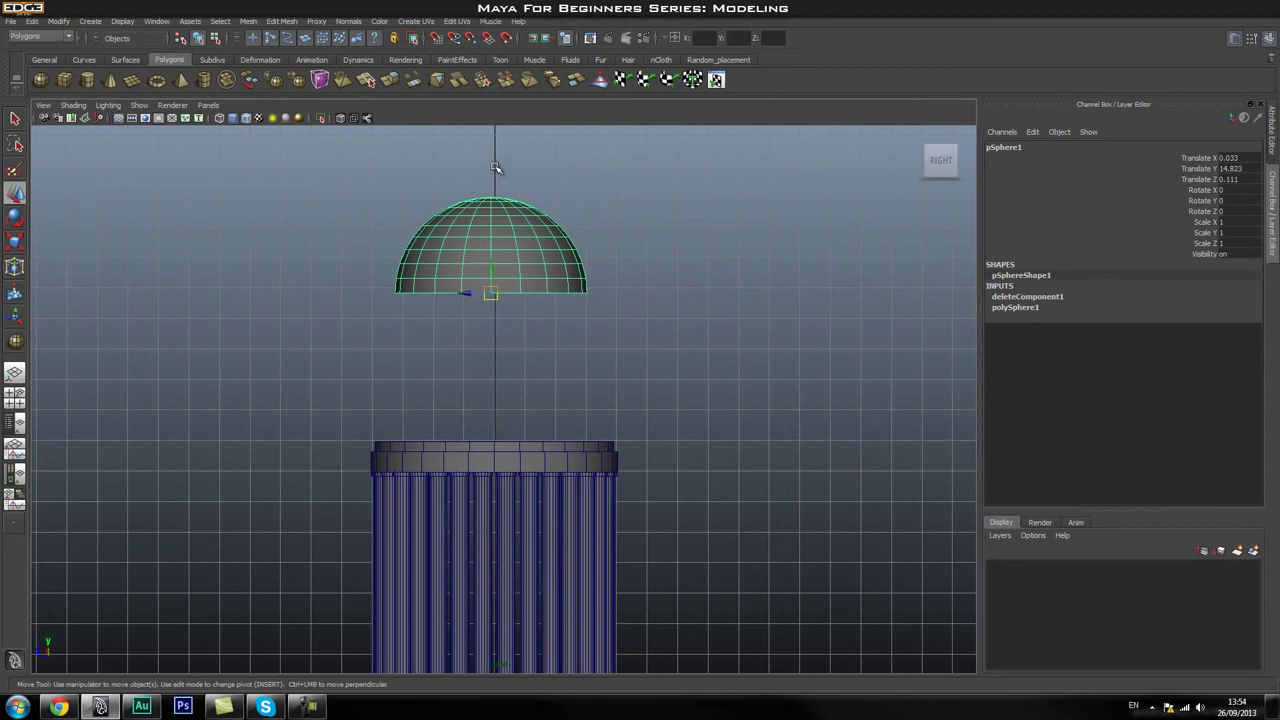
pyautogui.click(1245, 179)
pyautogui.write('0')
pyautogui.click(1245, 158)
pyautogui.write('0')
pyautogui.click(1135, 183)
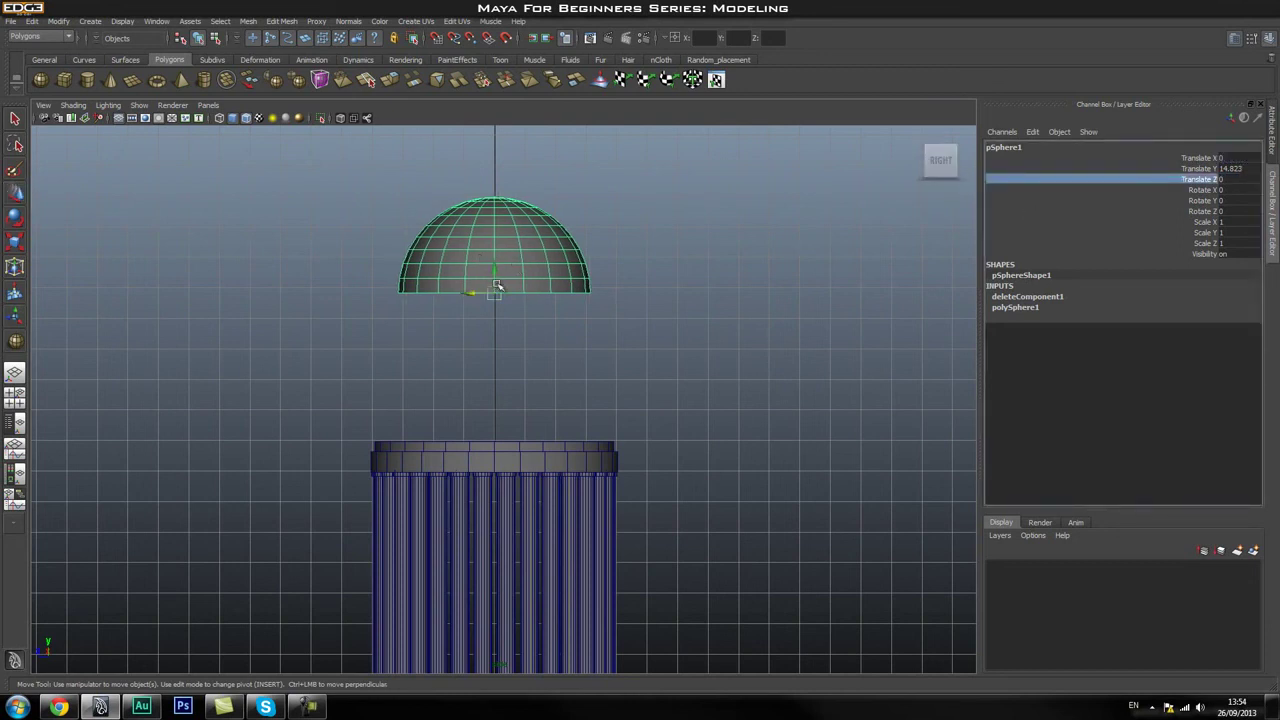
# Lower the dome onto the stepped roof, scale it up to nearly fill the upper disc, and switch to the perspective view
pyautogui.moveTo(496, 274); pyautogui.dragTo(535, 440)
pyautogui.press('r')
pyautogui.press('space')
pyautogui.click(691, 400)
pyautogui.scroll(3, 640, 385)
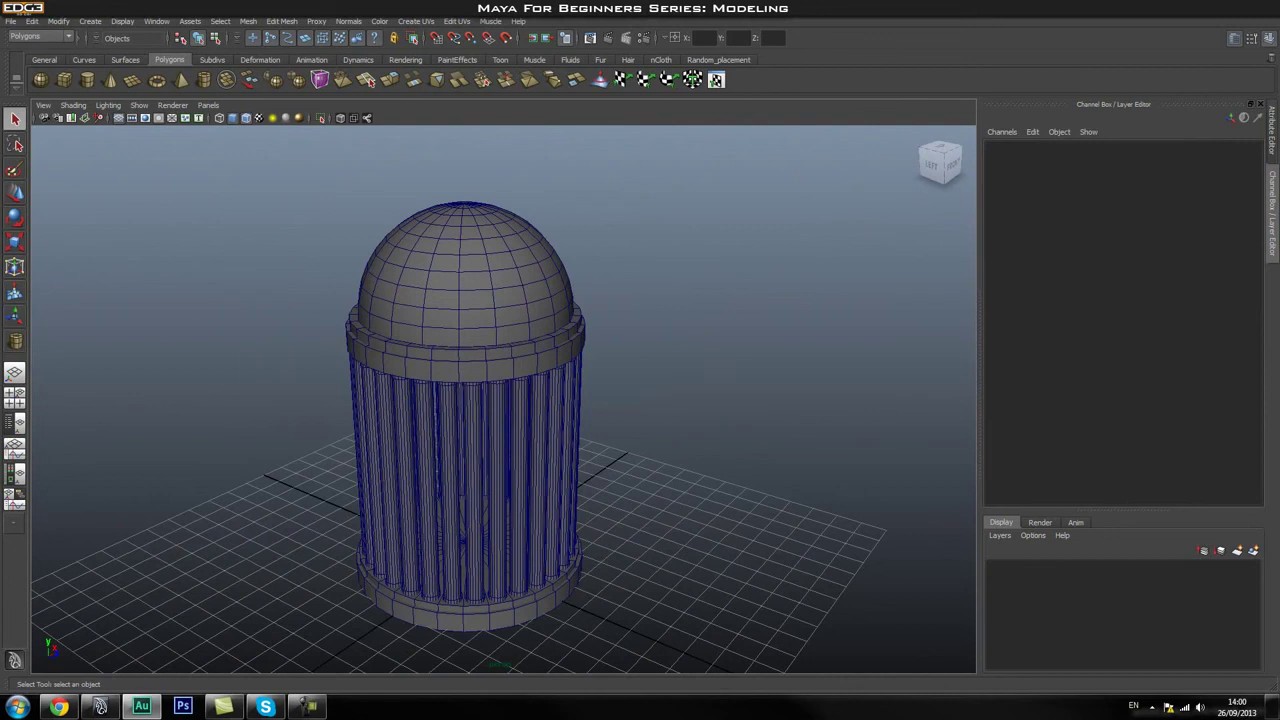
pyautogui.keyDown('alt'); pyautogui.moveTo(722, 447); pyautogui.dragTo(762, 454, button='middle'); pyautogui.keyUp('alt')
pyautogui.click(577, 298)
pyautogui.click(784, 402)
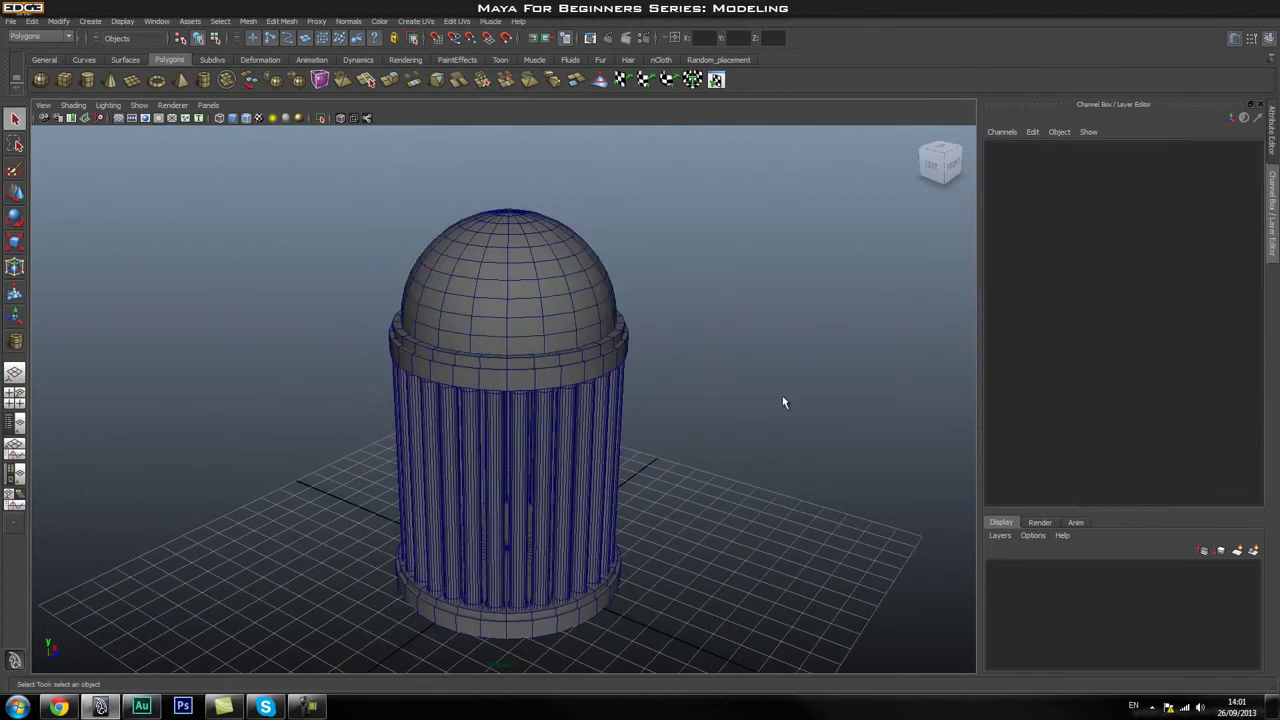
pyautogui.keyDown('alt'); pyautogui.moveTo(620, 438); pyautogui.dragTo(669, 411); pyautogui.keyUp('alt')
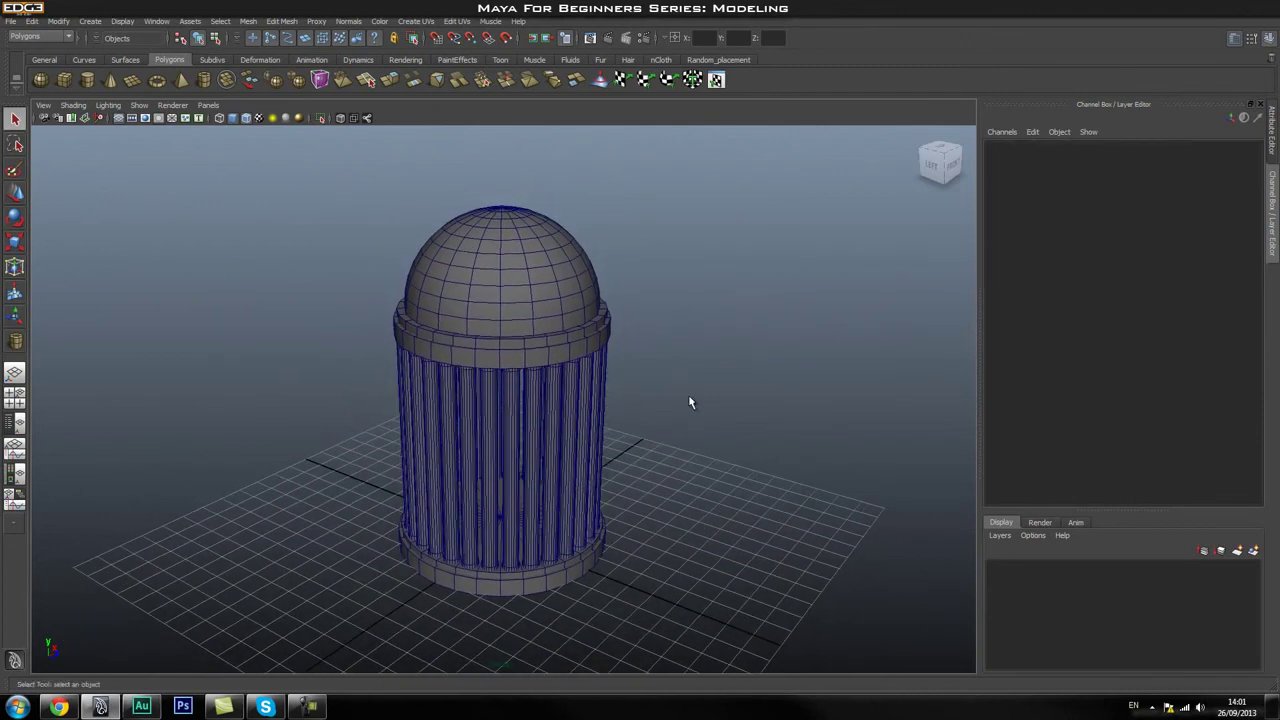